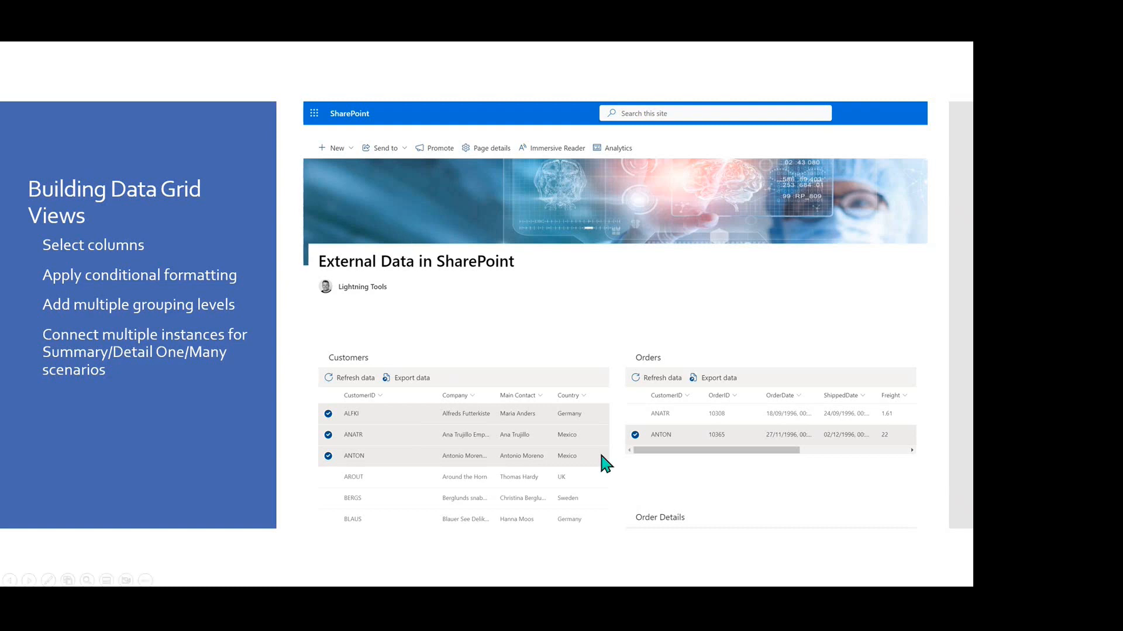
# Step: Switch to the External Data in SharePoint page and look over its customer and order grids, chart and contact list
pyautogui.click(636, 407)
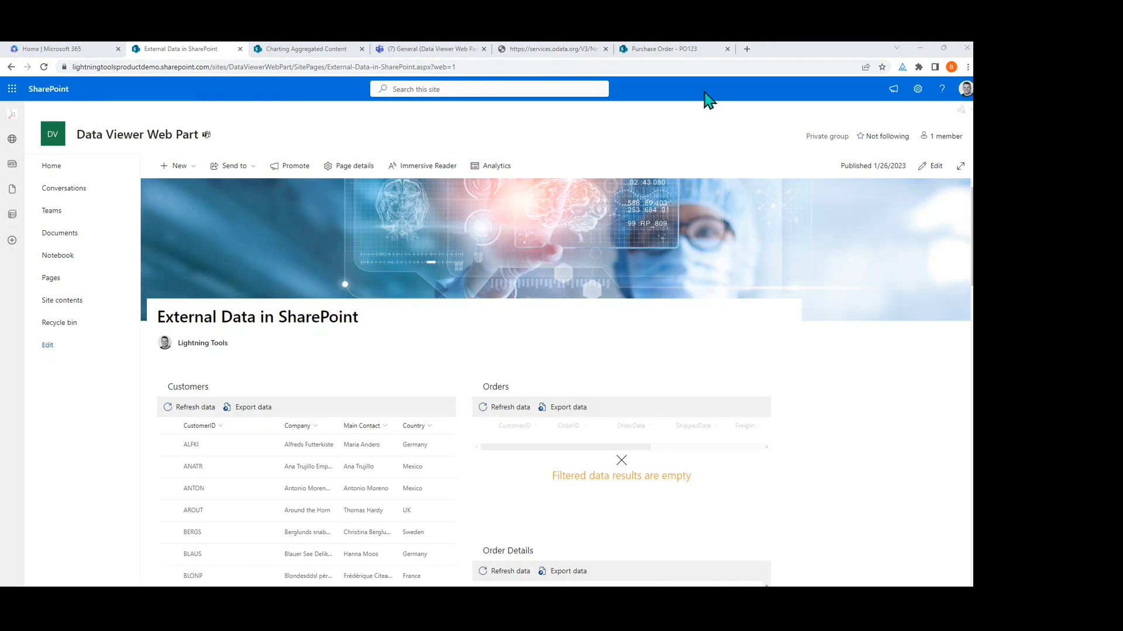
pyautogui.click(609, 124)
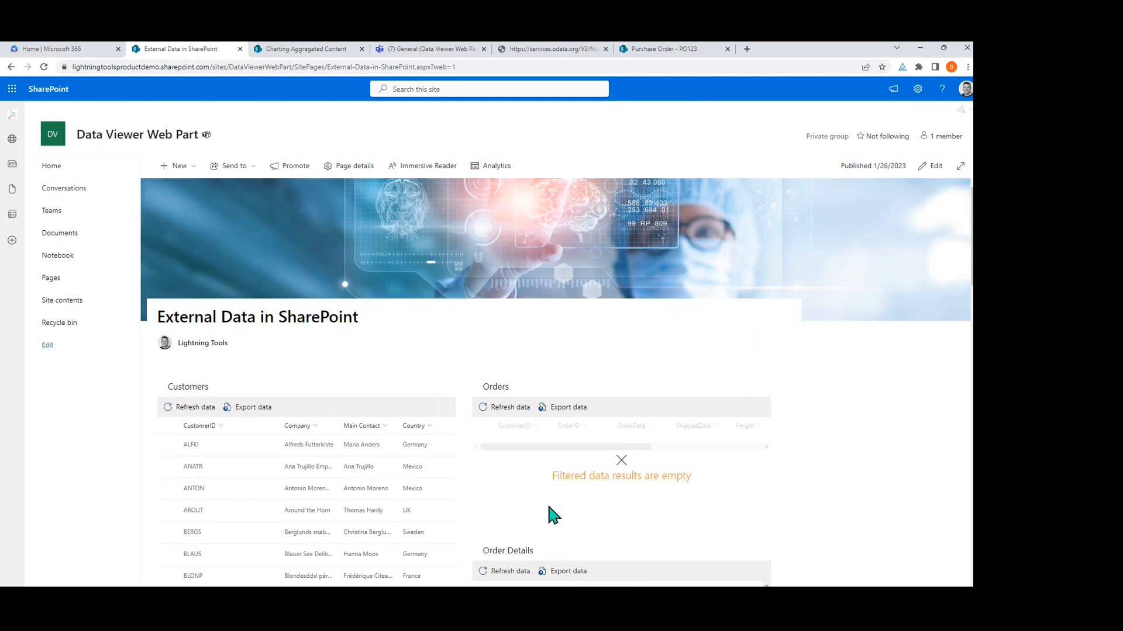
pyautogui.scroll(-3, 496, 437)
pyautogui.scroll(2, 493, 439)
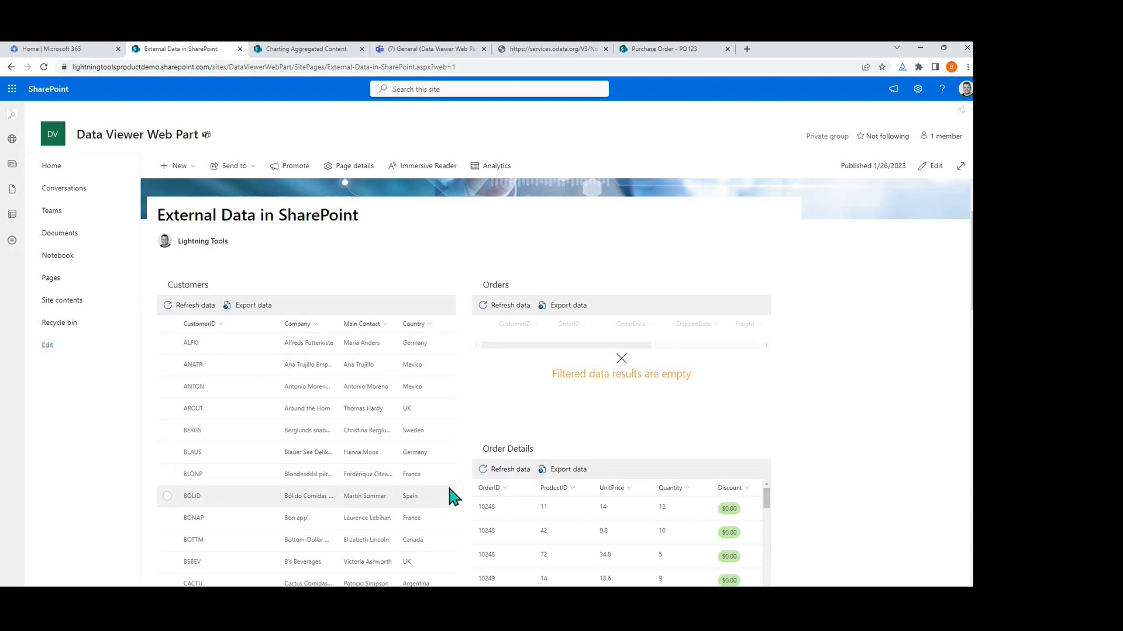
pyautogui.scroll(-10, 295, 372)
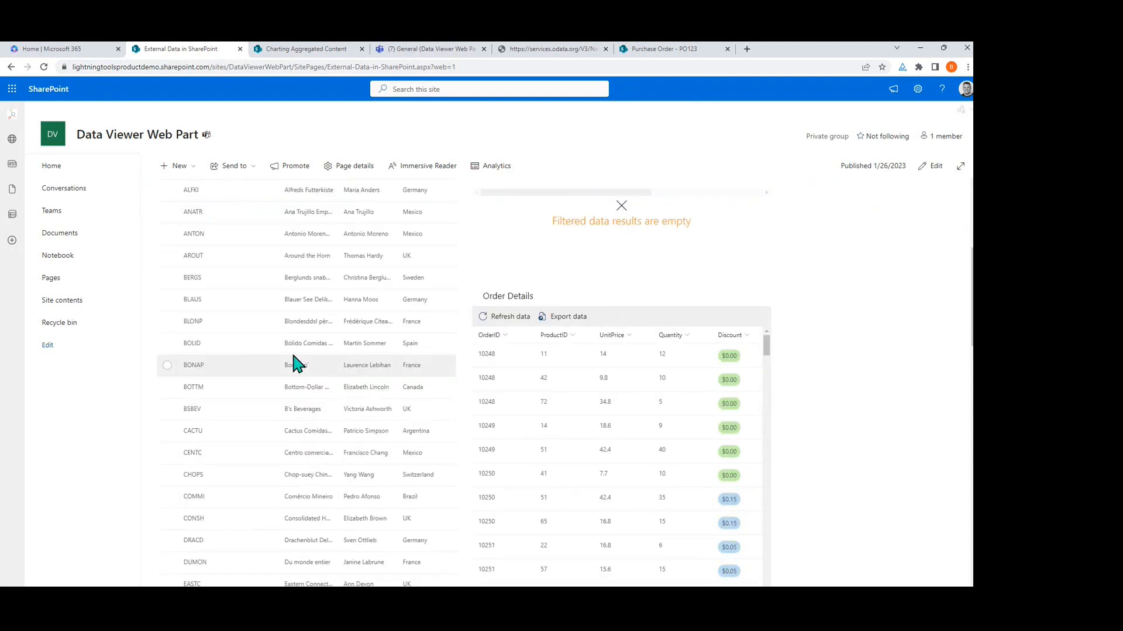
pyautogui.scroll(-2, 295, 369)
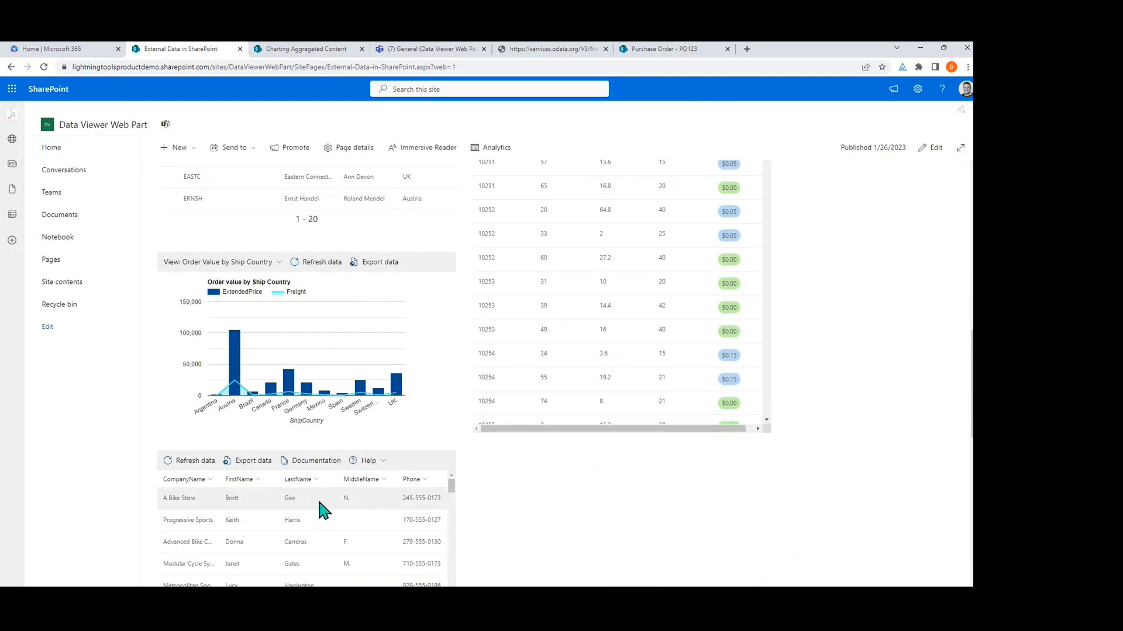
pyautogui.scroll(3, 520, 453)
pyautogui.scroll(8, 522, 459)
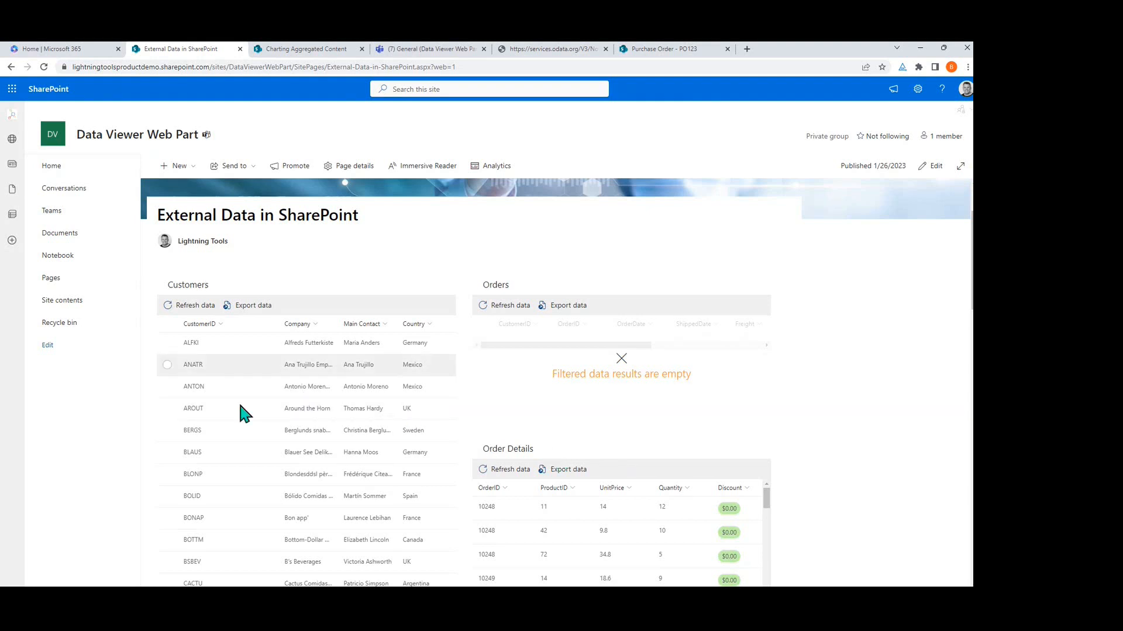
# Step: Filter the orders by the third customer in the Customers grid and narrow its CustomerID column to show full company names
pyautogui.click(167, 387)
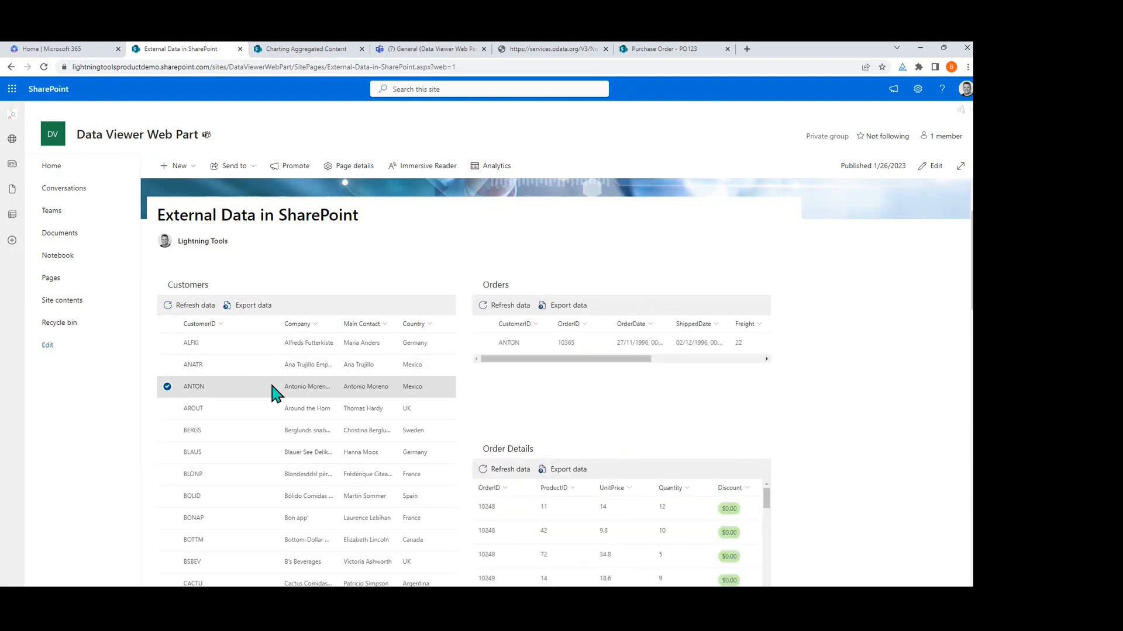
pyautogui.moveTo(279, 325); pyautogui.dragTo(239, 324)
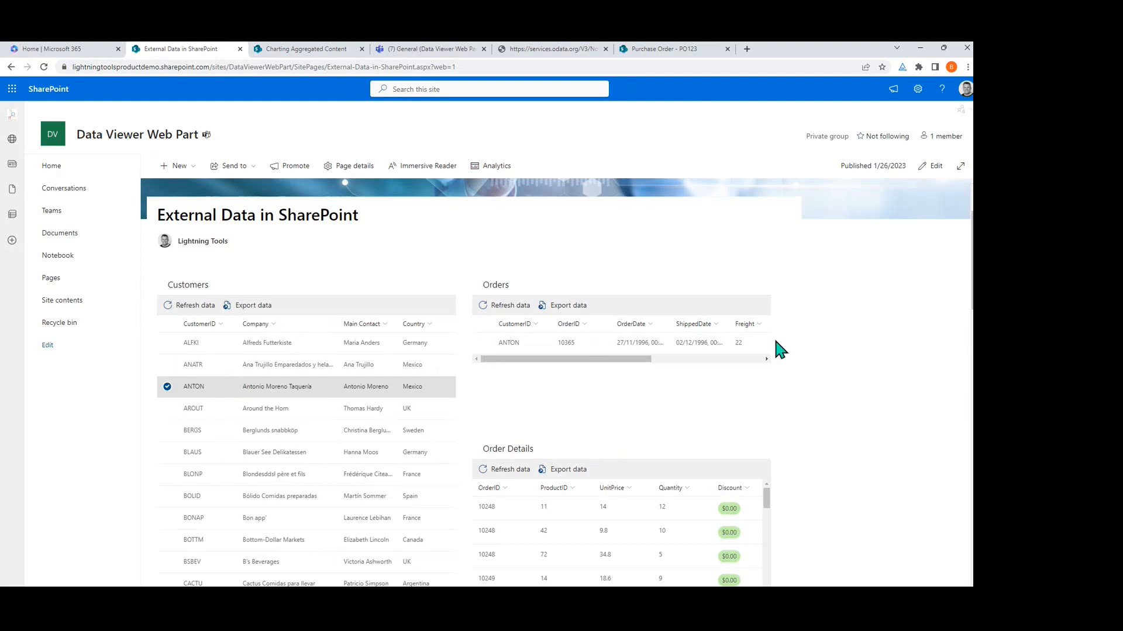
# Step: Select that customer's order in the Orders grid to filter the Order Details grid to its lines
pyautogui.click(482, 343)
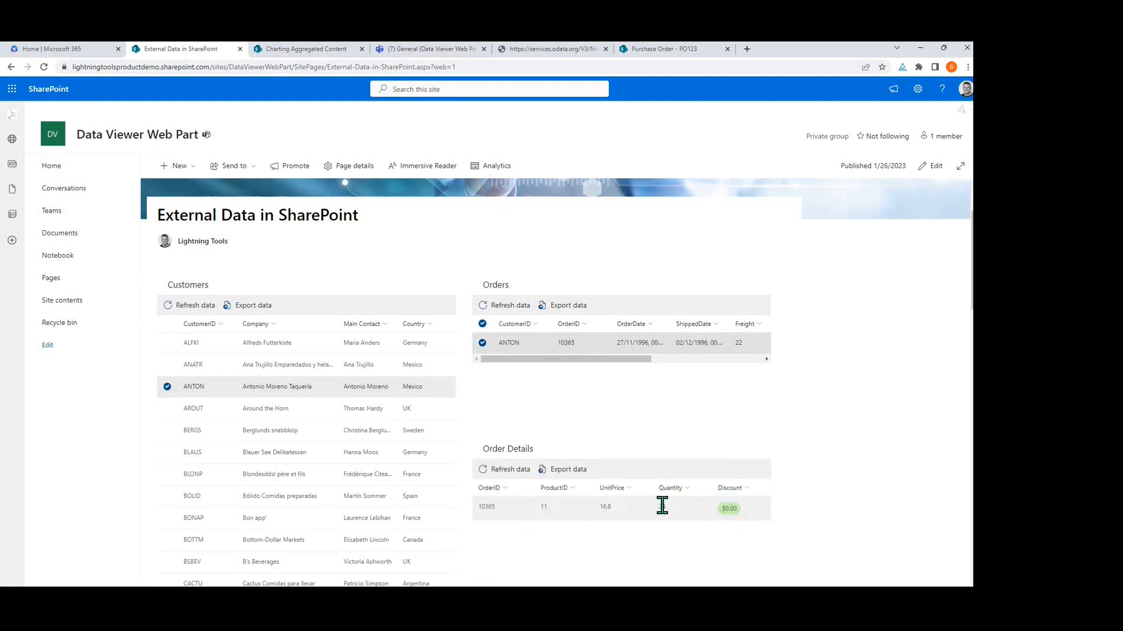
pyautogui.scroll(-1, 584, 513)
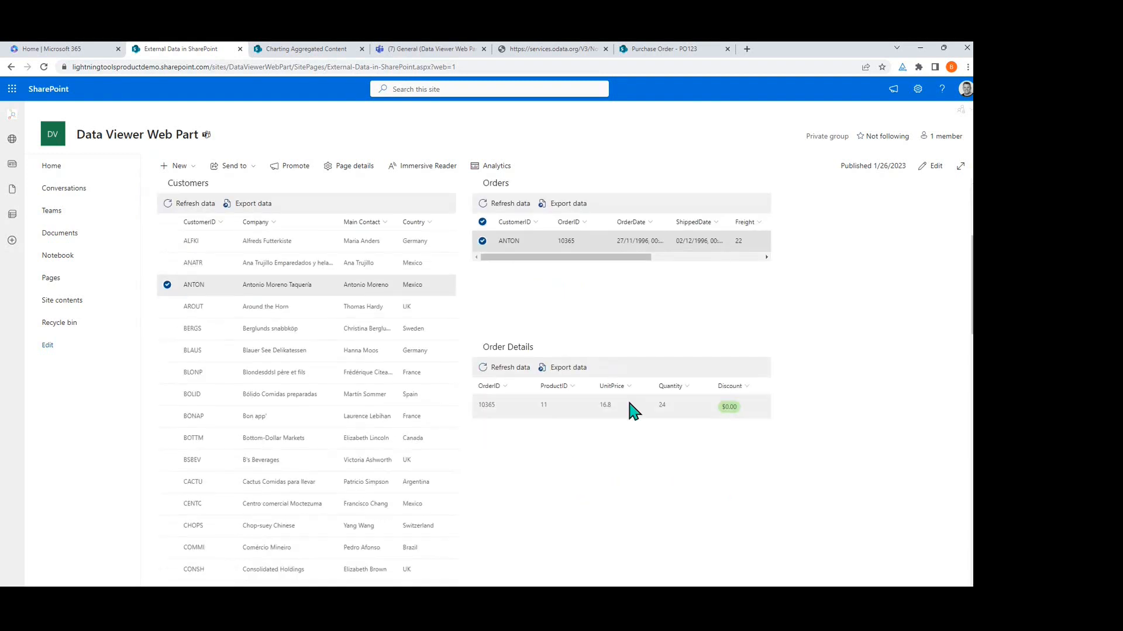
pyautogui.scroll(1, 608, 407)
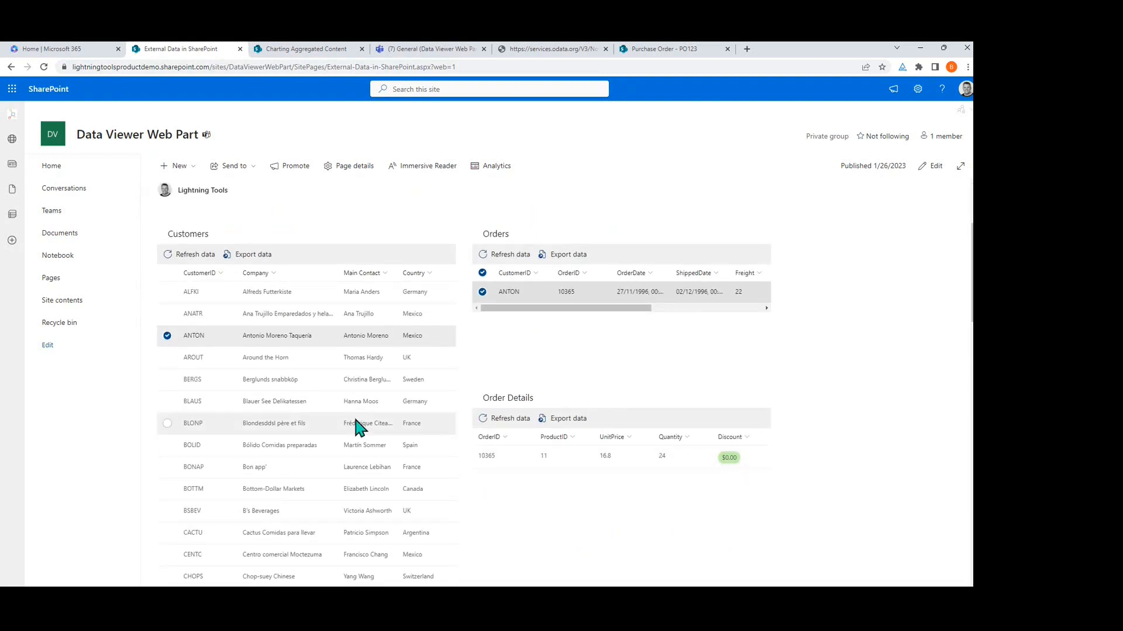
# Step: Add the second and fourth customers to the selection, and select only the second order in the Orders grid
pyautogui.click(168, 359)
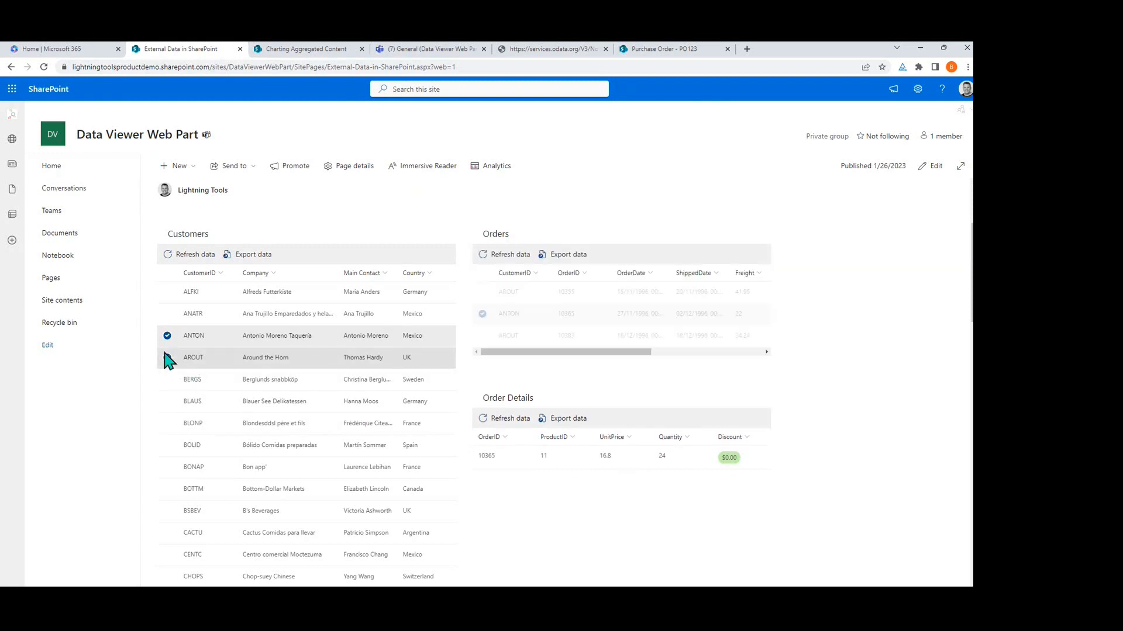
pyautogui.click(167, 316)
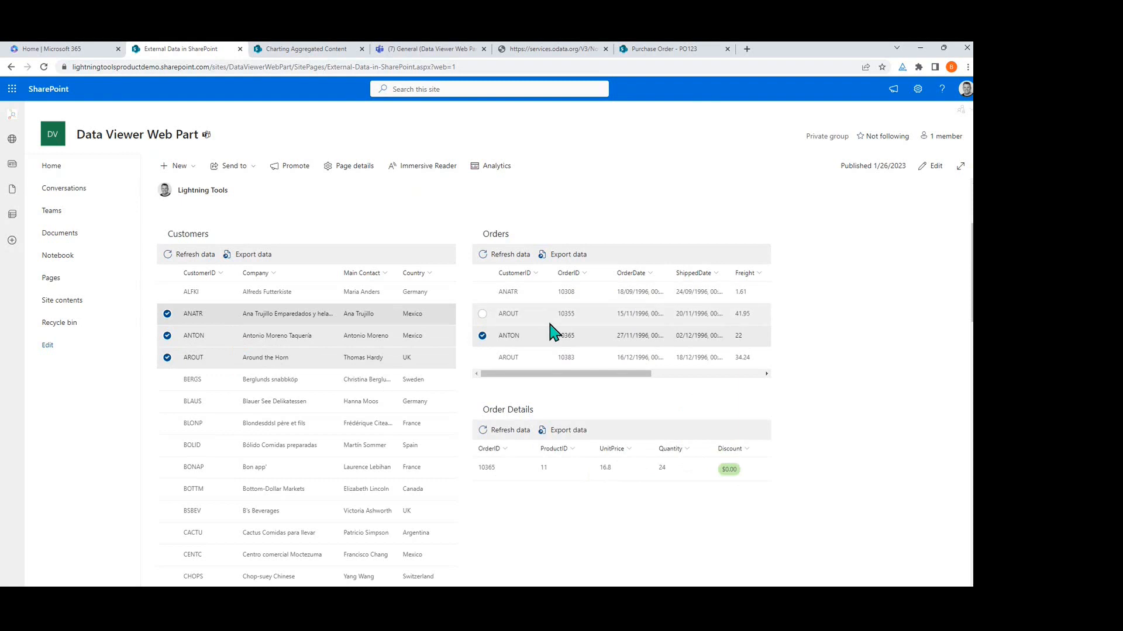
pyautogui.click(483, 336)
pyautogui.click(483, 314)
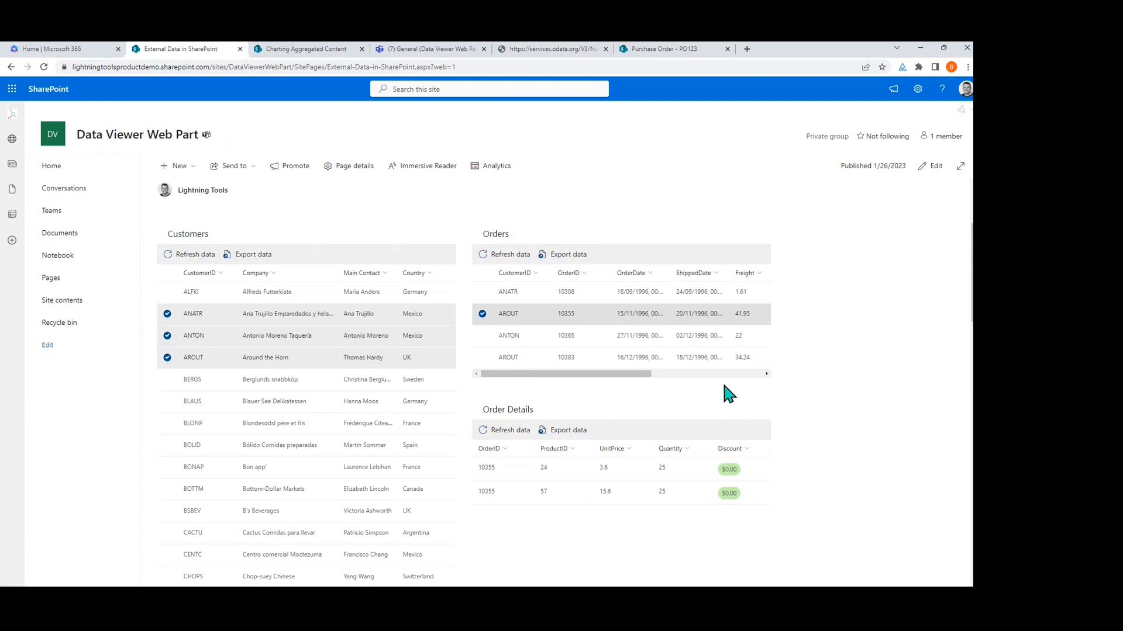
# Step: Clear the order selection and examine the conditional formatting of the Discount column in the Order Details grid
pyautogui.scroll(-7, 578, 263)
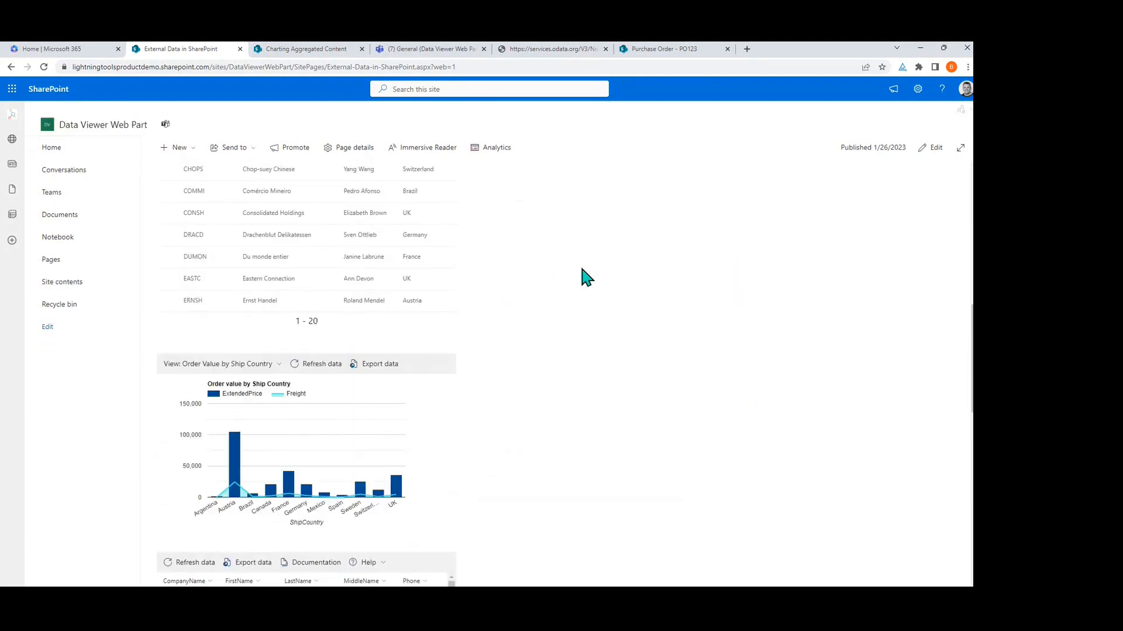
pyautogui.scroll(-5, 579, 273)
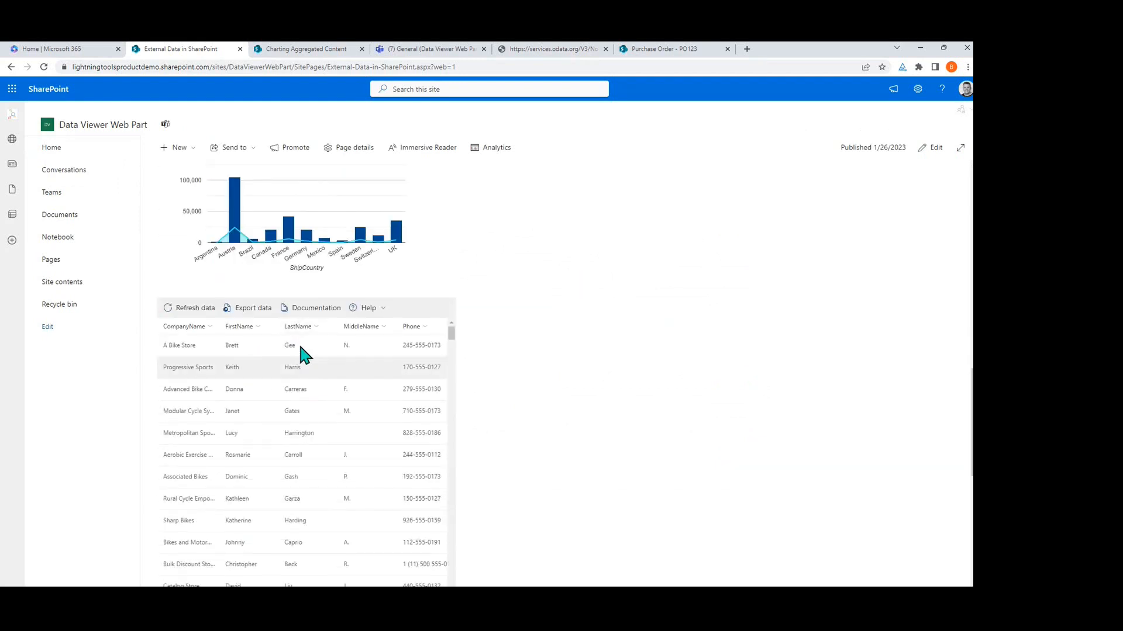
pyautogui.scroll(2, 319, 390)
pyautogui.scroll(10, 318, 390)
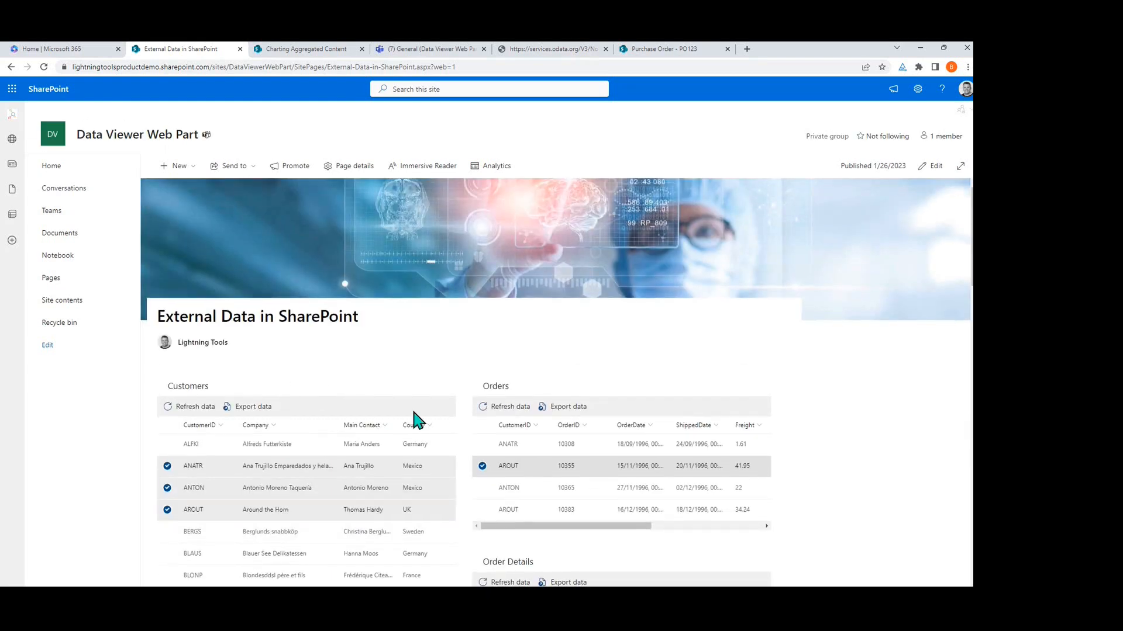
pyautogui.scroll(-5, 414, 420)
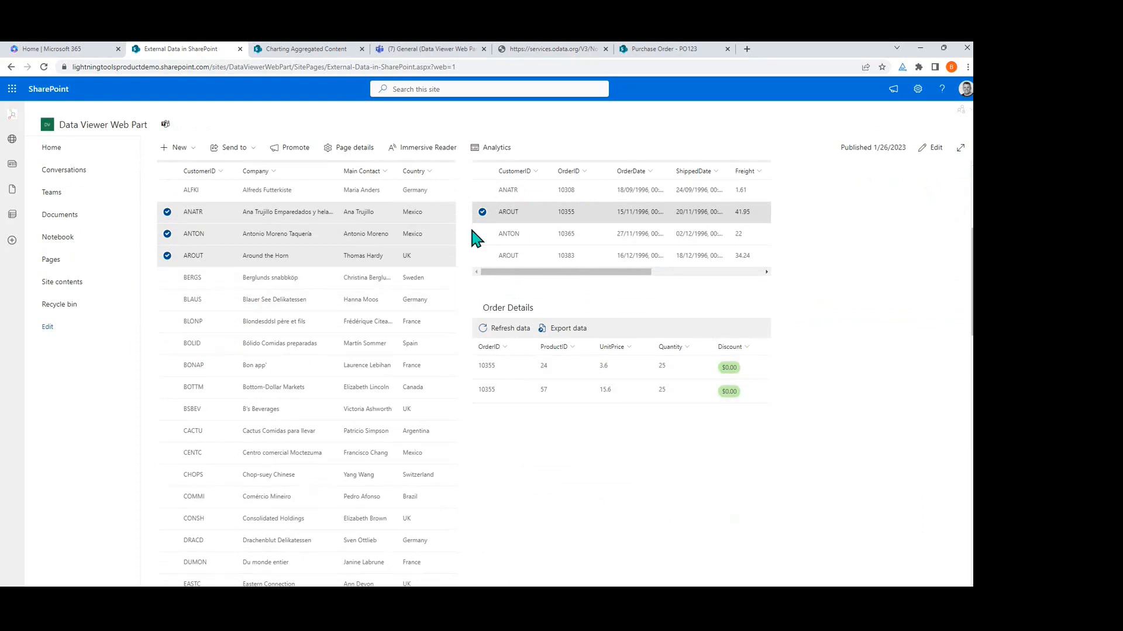
pyautogui.click(481, 211)
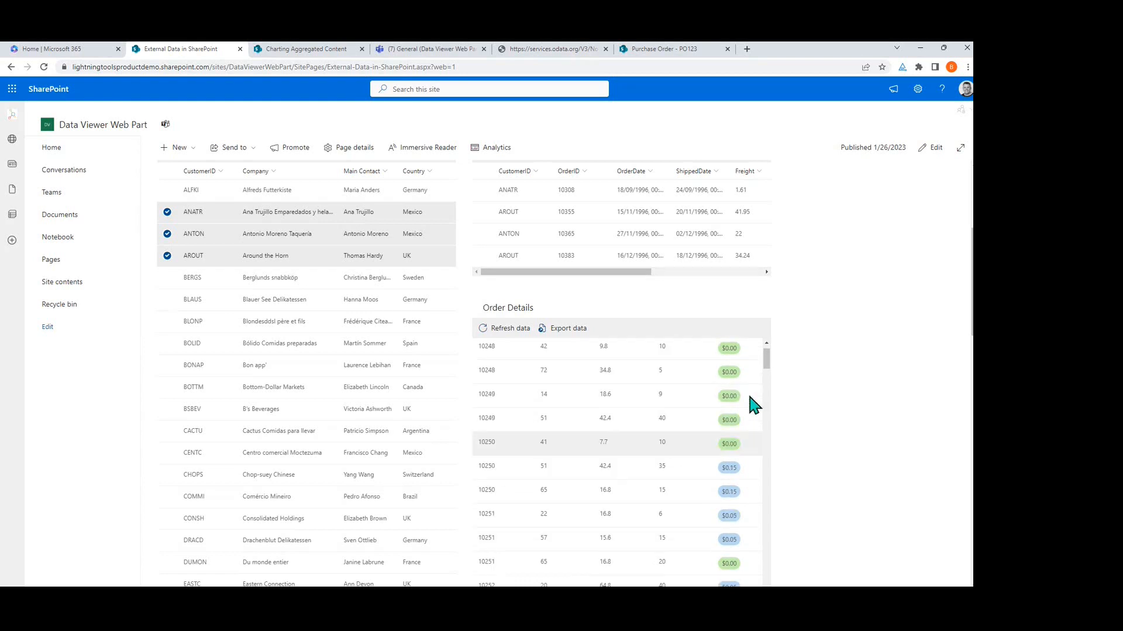
pyautogui.scroll(-1, 746, 377)
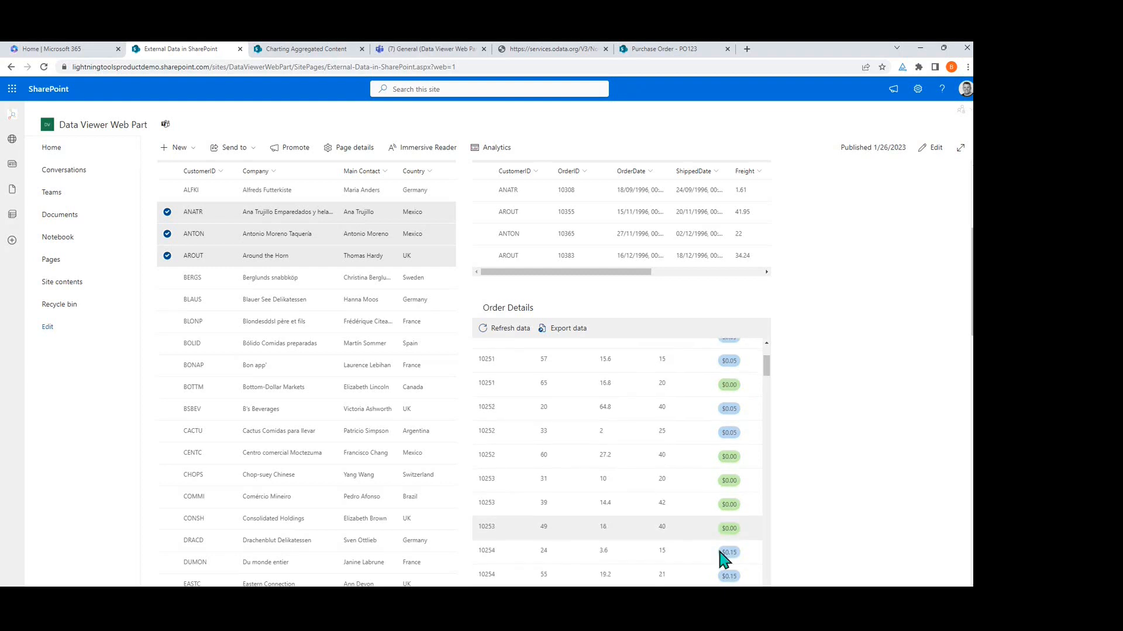
pyautogui.scroll(3, 726, 521)
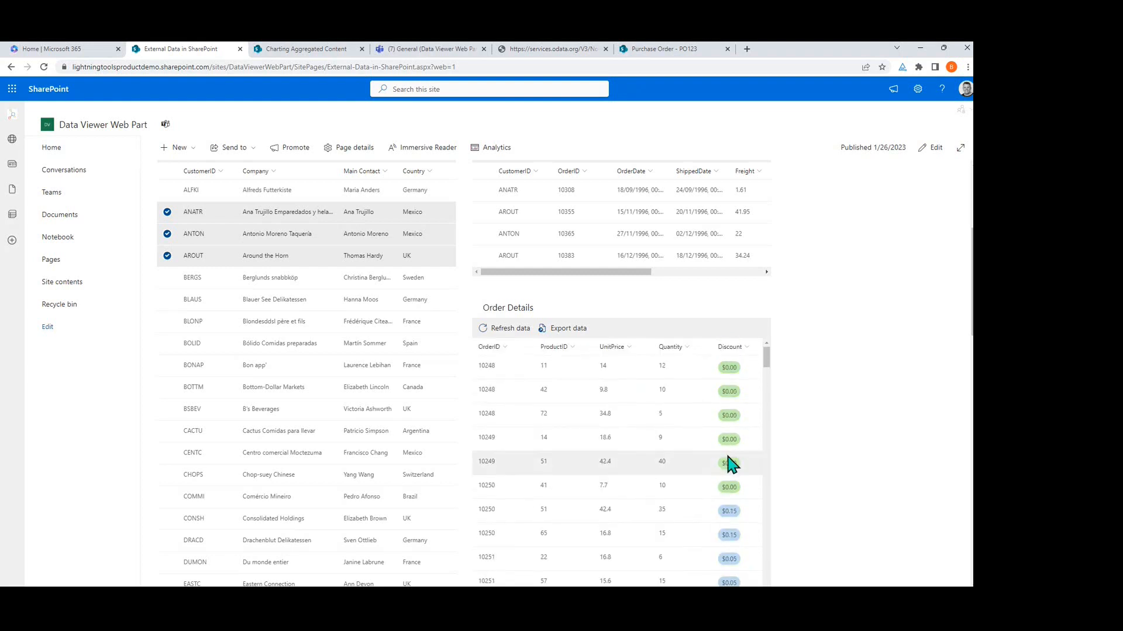
pyautogui.scroll(2, 676, 453)
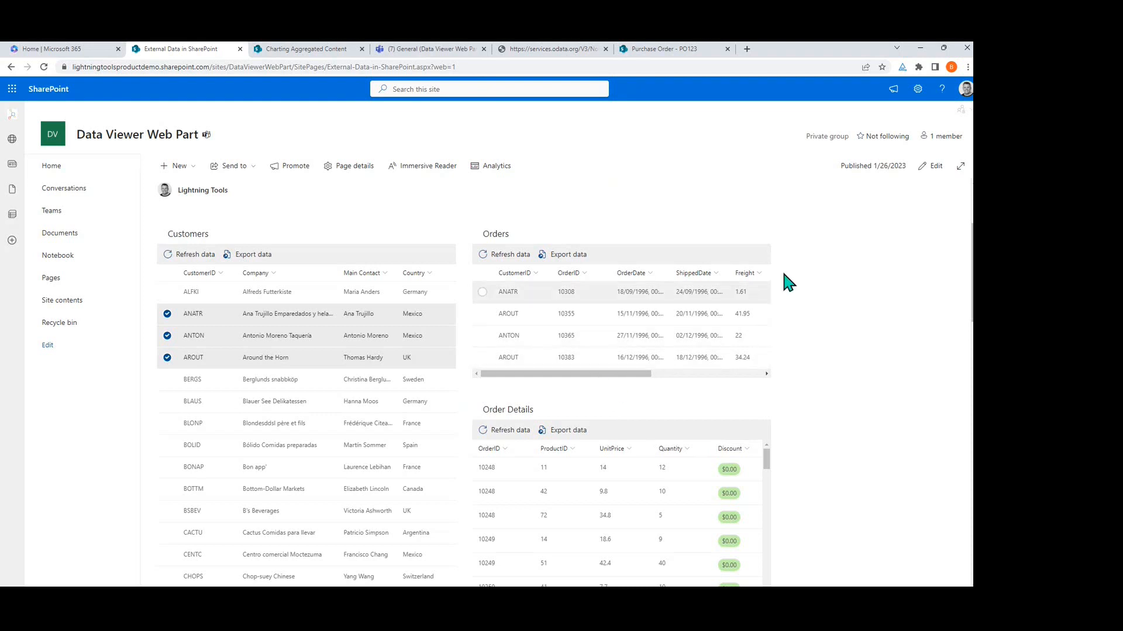
# Step: Create a new site page from the Blank template
pyautogui.click(918, 91)
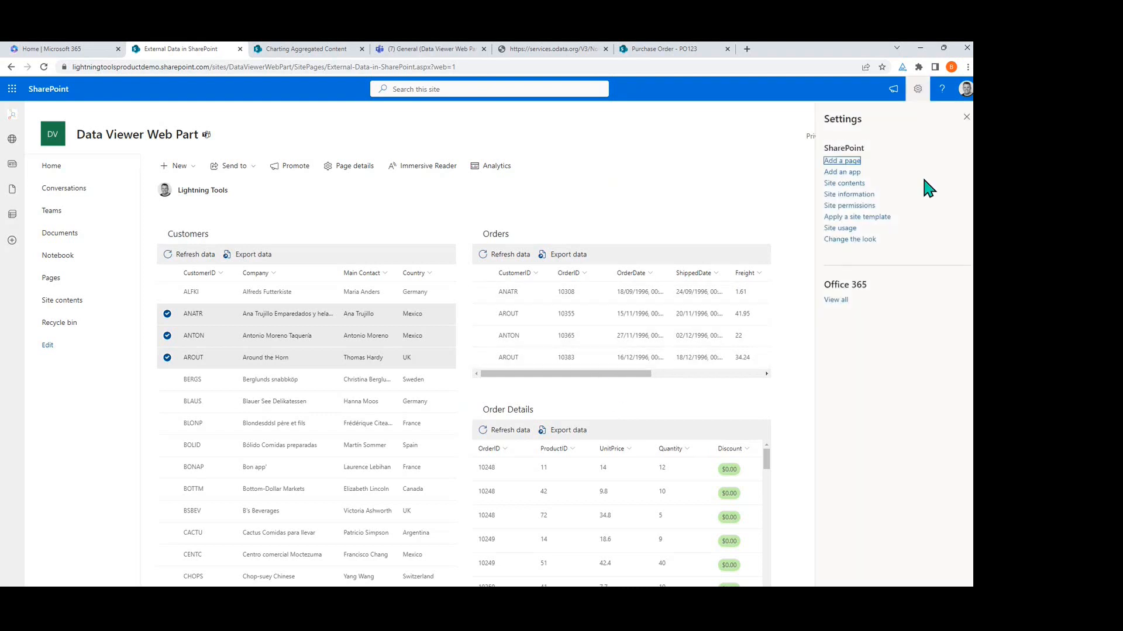
pyautogui.click(848, 161)
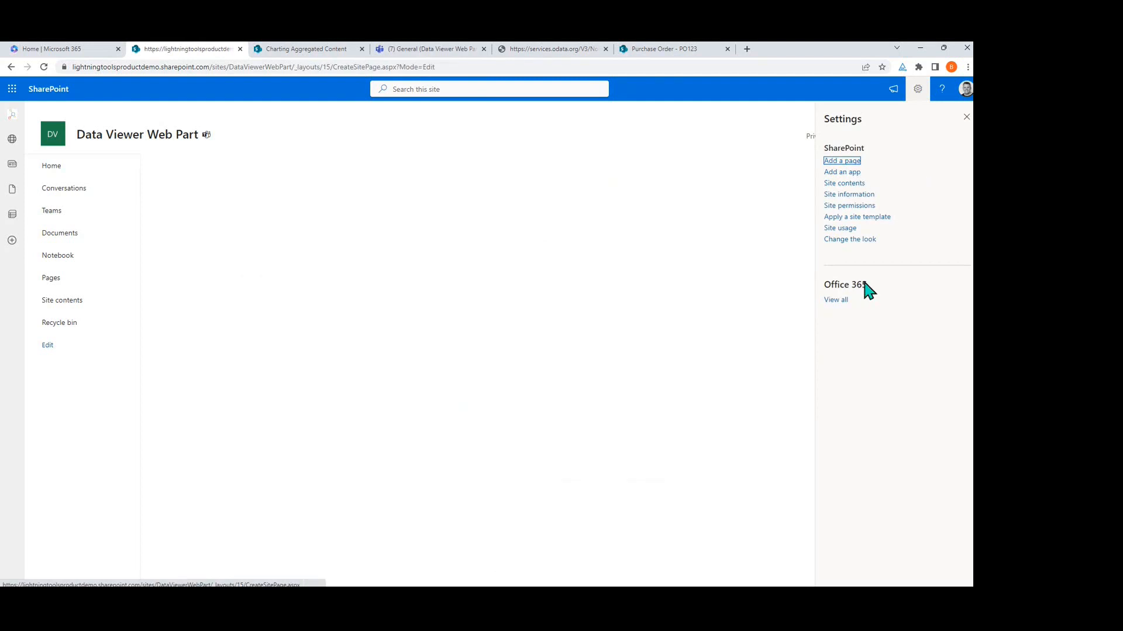
pyautogui.click(882, 565)
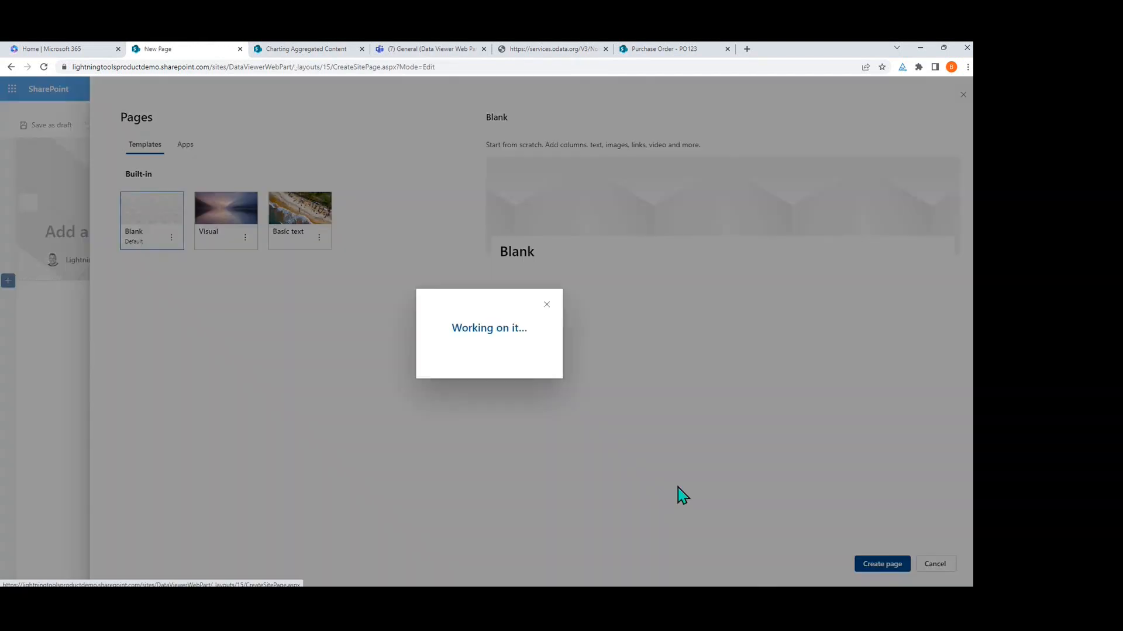
# Step: Title the page "Data Viewer Webinar" and close the site settings
pyautogui.write('Da')
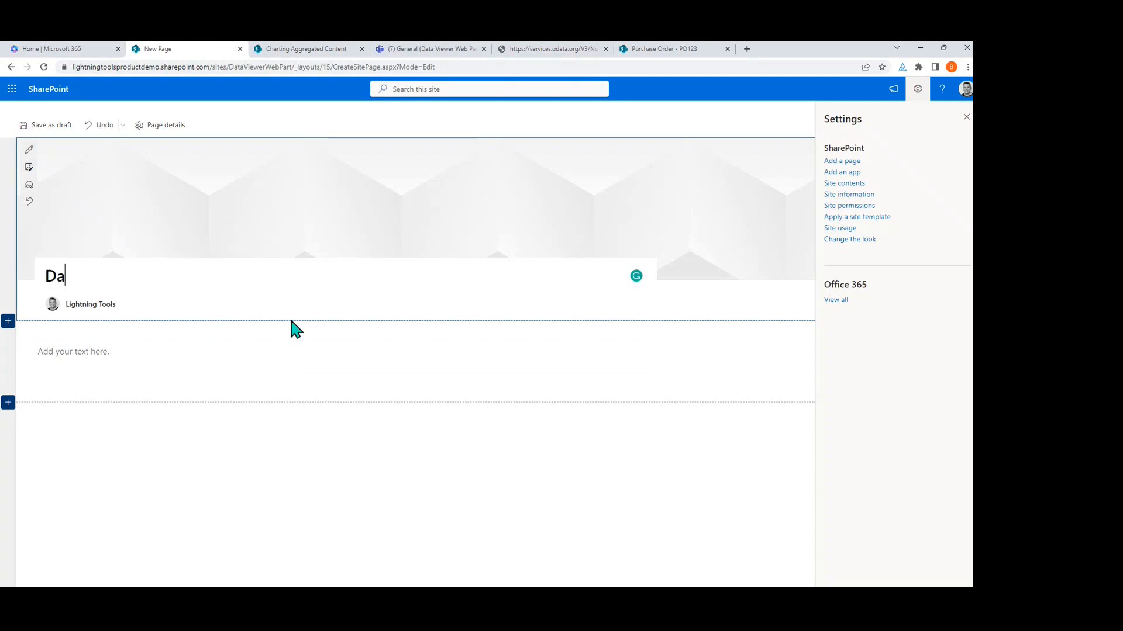
pyautogui.write('ta Viewer Webinar')
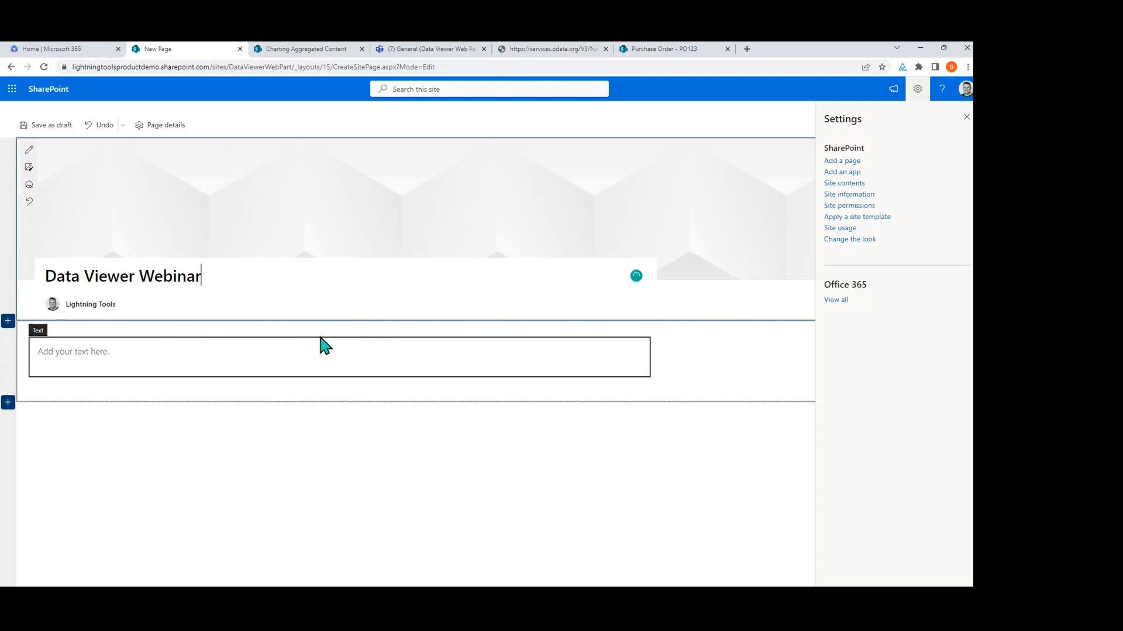
pyautogui.click(966, 117)
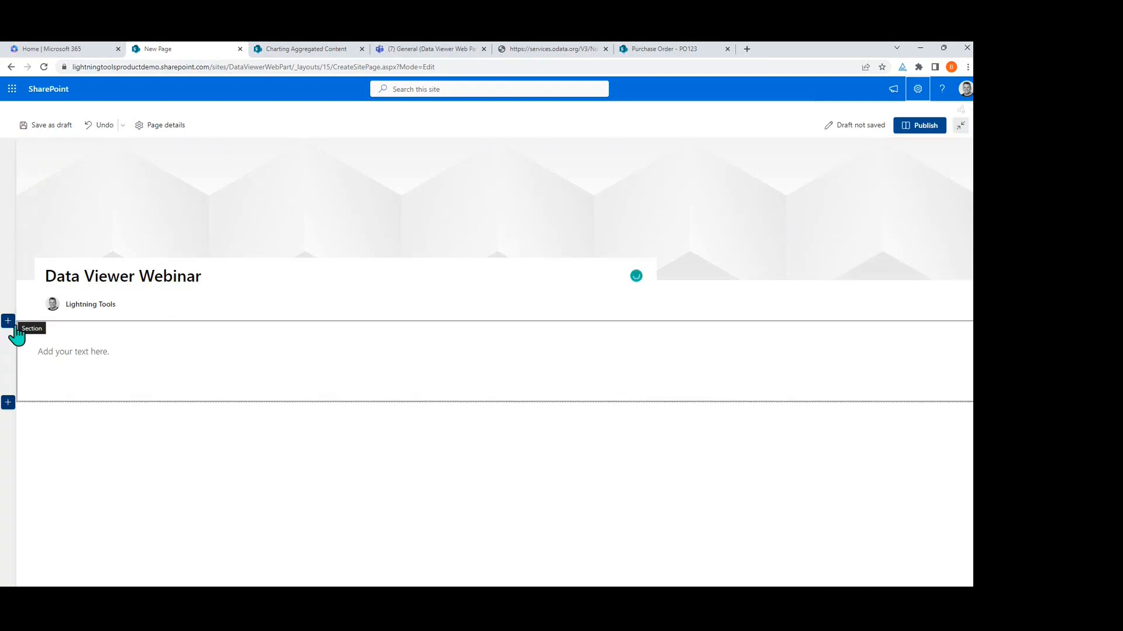
# Step: Add a two-column section between the title and the text area, with a Lightning Data Viewer web part in each column
pyautogui.click(7, 321)
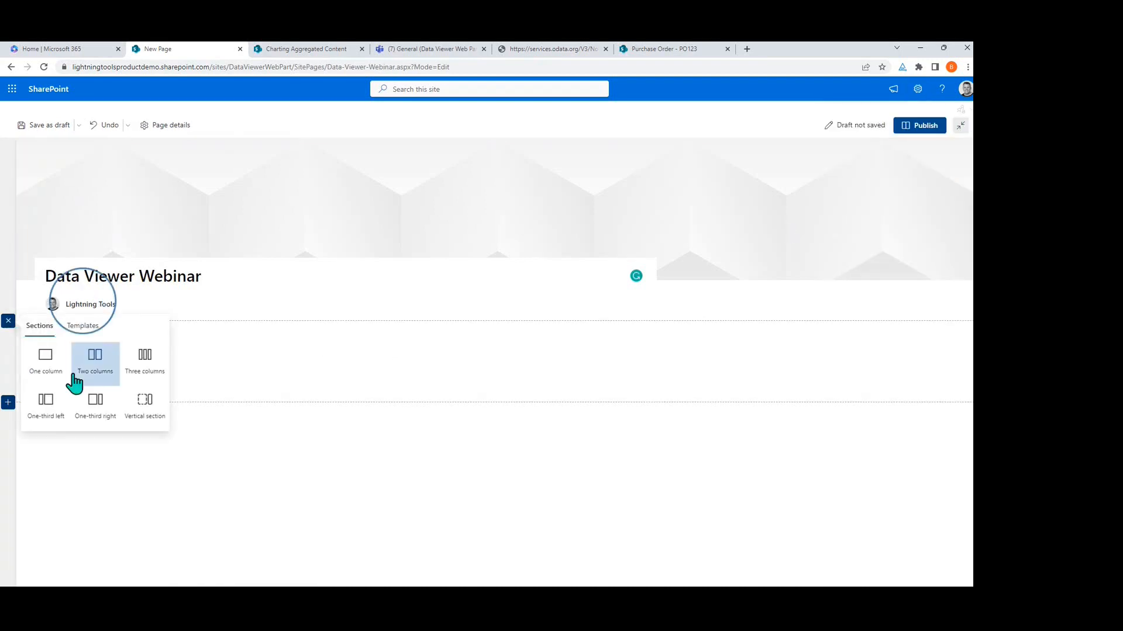
pyautogui.click(93, 358)
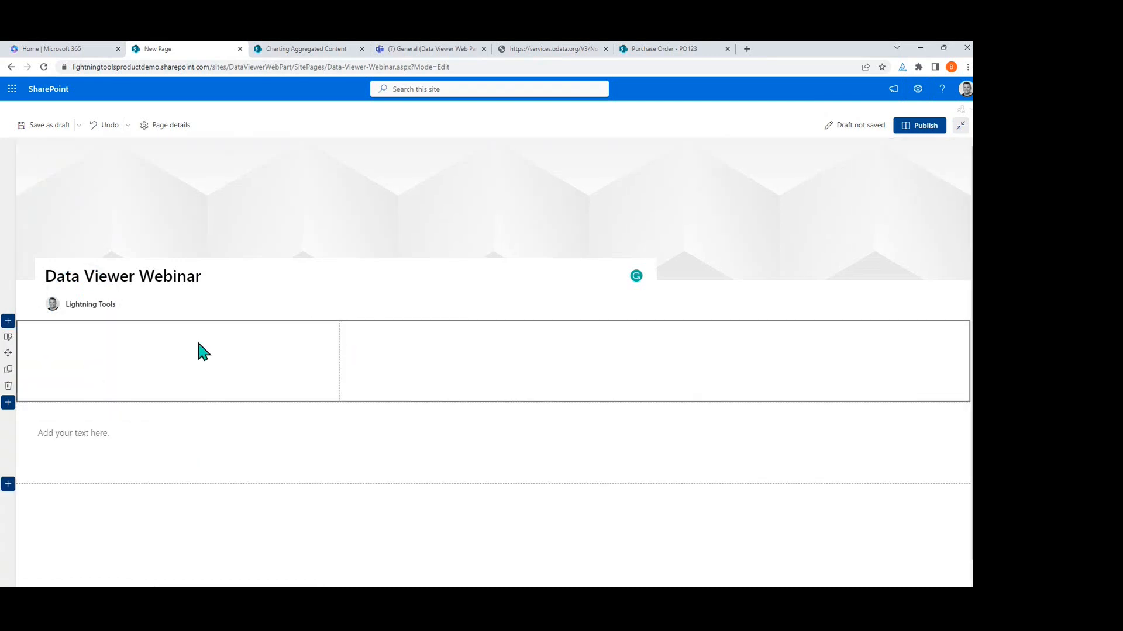
pyautogui.click(182, 330)
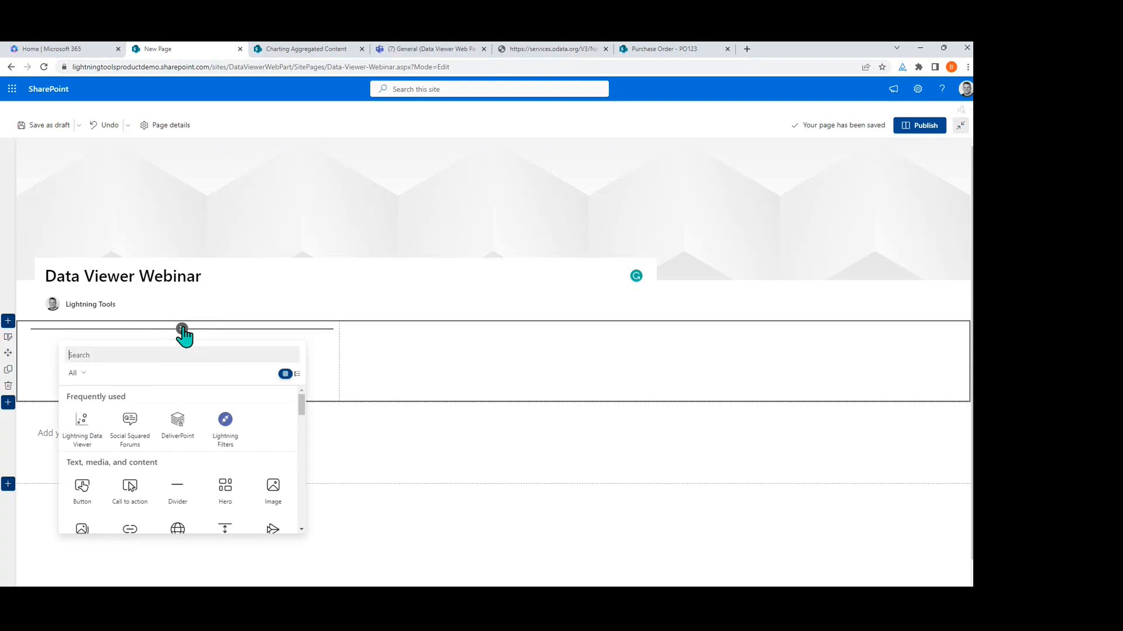
pyautogui.click(89, 427)
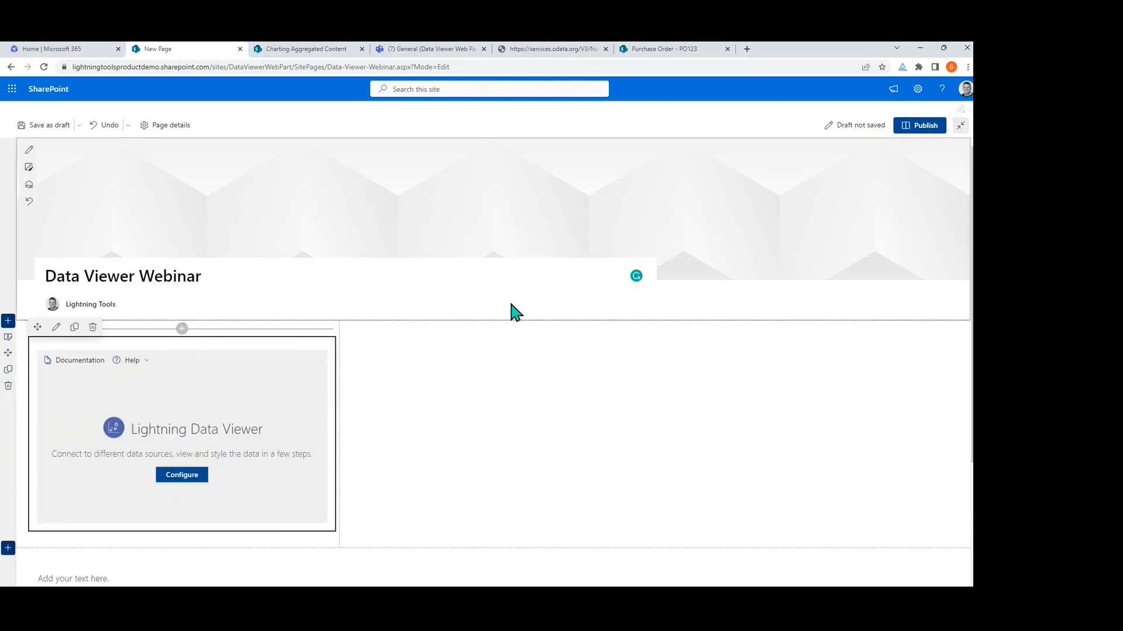
pyautogui.click(497, 329)
pyautogui.click(412, 431)
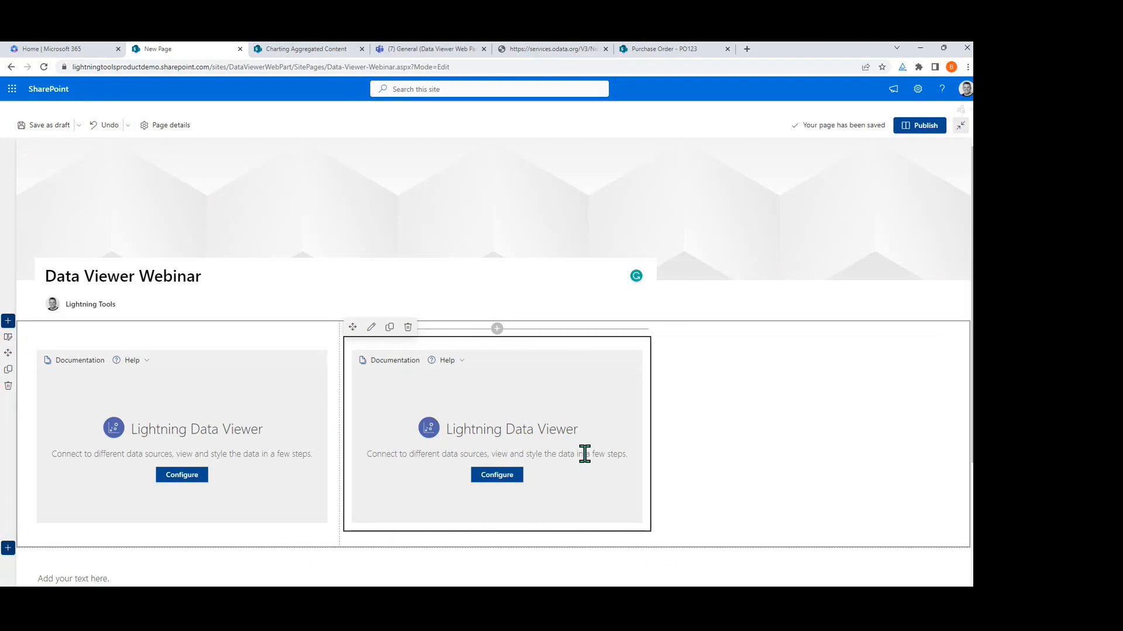
# Step: Open the view configuration of the Lightning Data Viewer web part in the first column
pyautogui.scroll(-2, 616, 456)
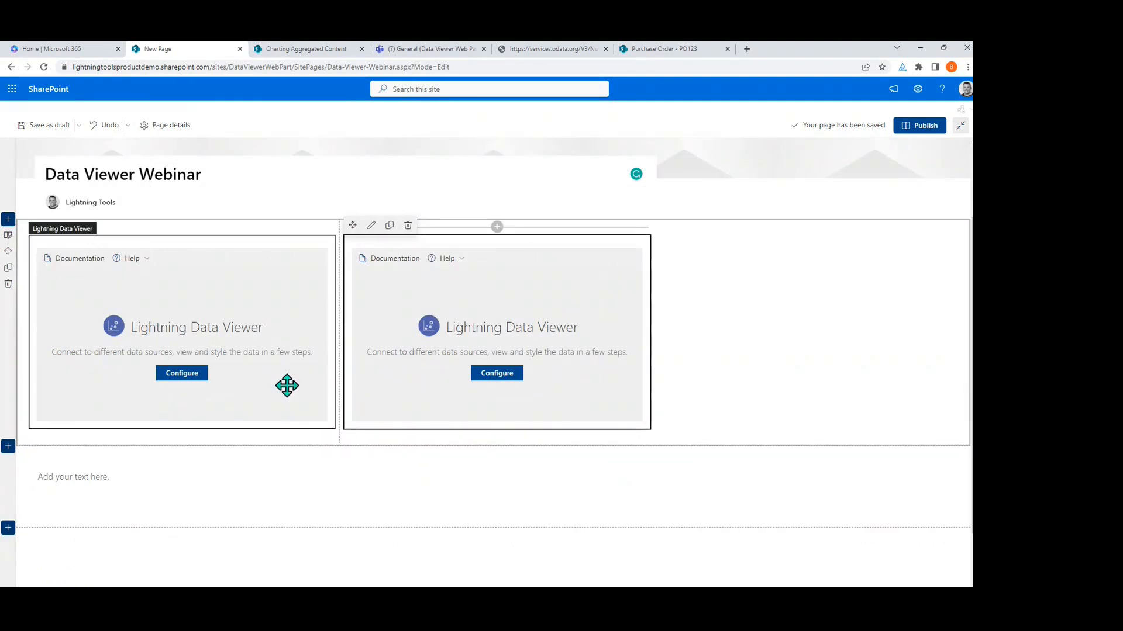
pyautogui.click(266, 346)
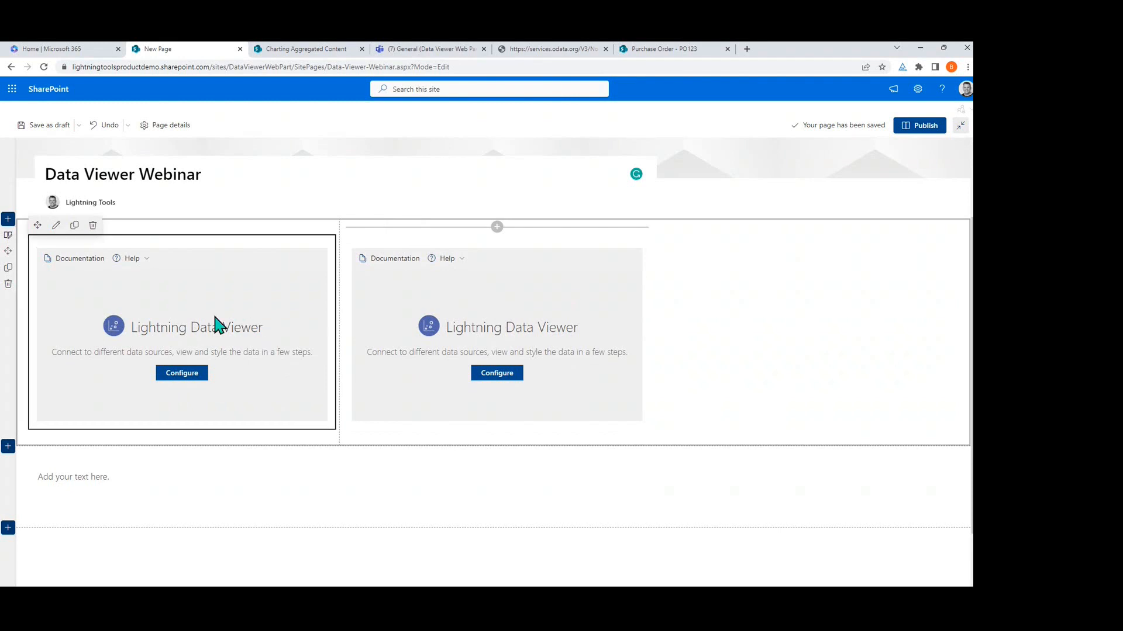
pyautogui.click(179, 374)
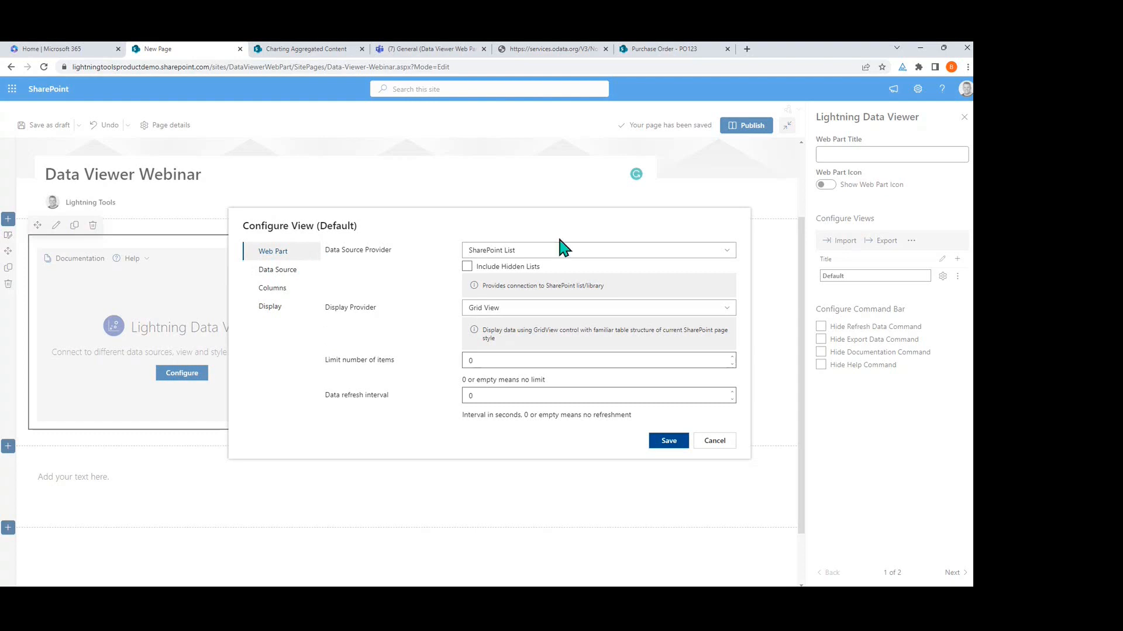
# Step: Review the data source providers, keep SharePoint List selected and examine the sites available as its data source
pyautogui.click(563, 250)
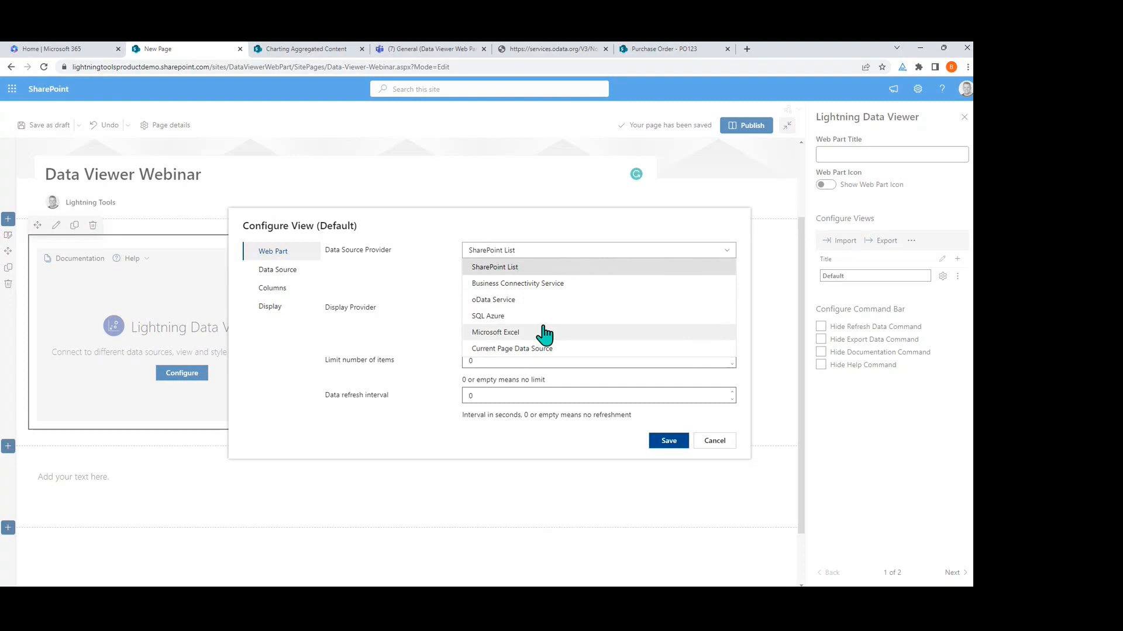
pyautogui.click(535, 268)
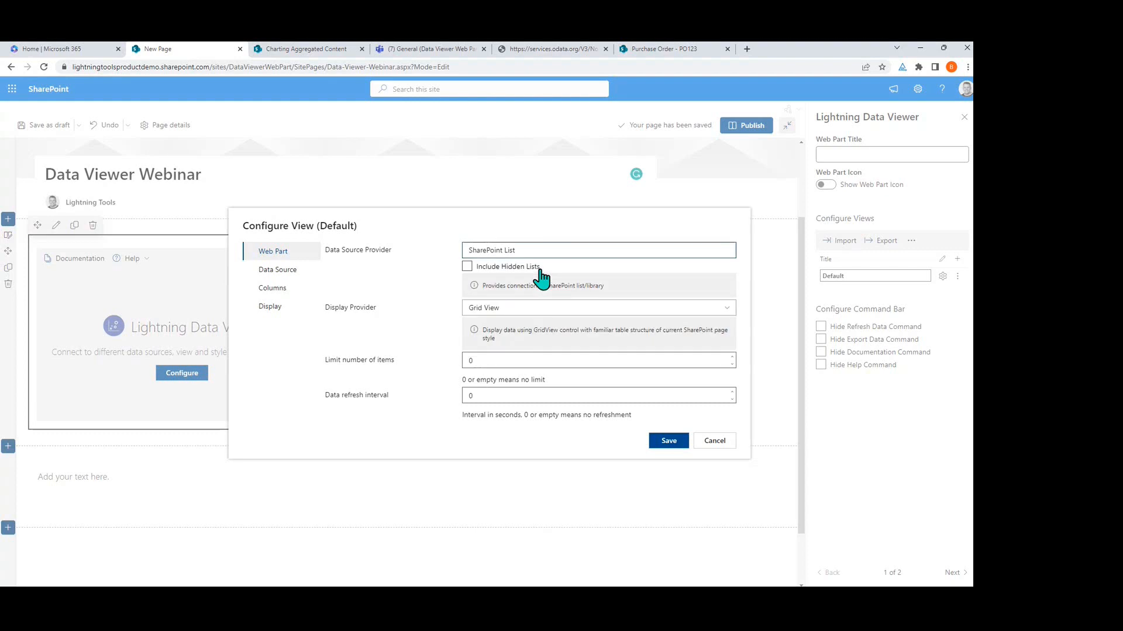
pyautogui.click(292, 270)
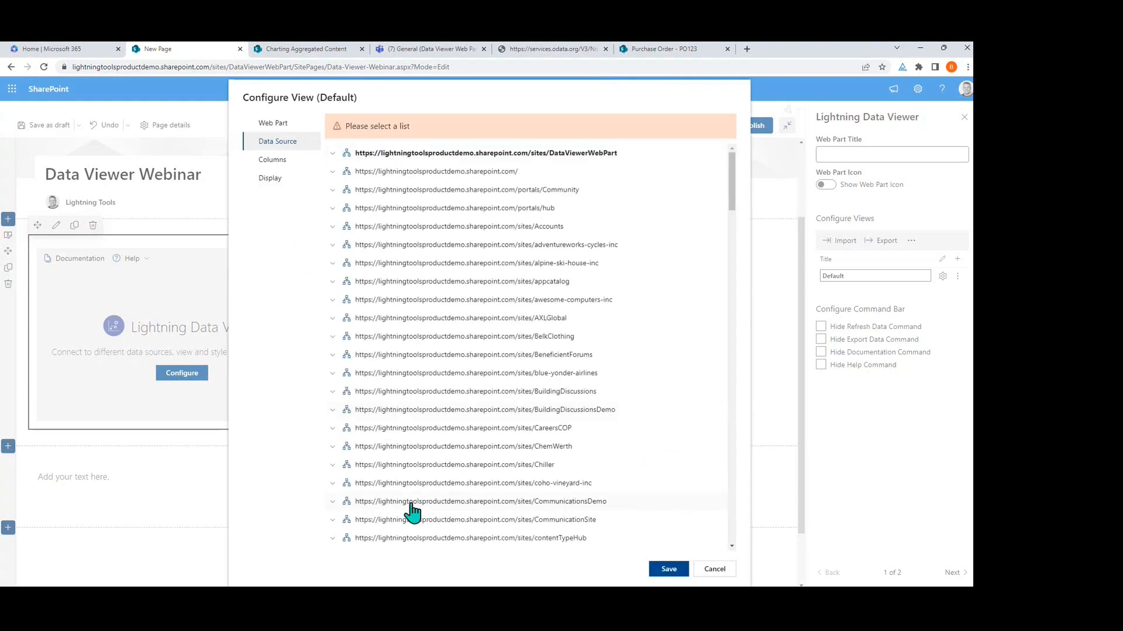
pyautogui.click(272, 124)
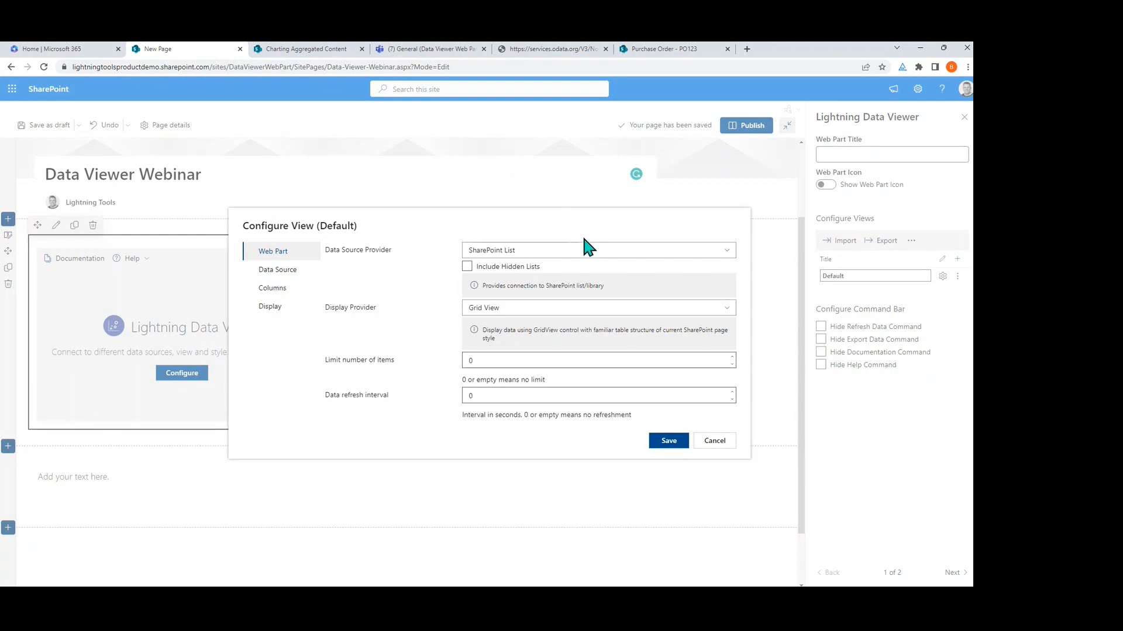
# Step: Choose Business Connectivity Service as the data source provider and examine its external content type settings
pyautogui.click(588, 254)
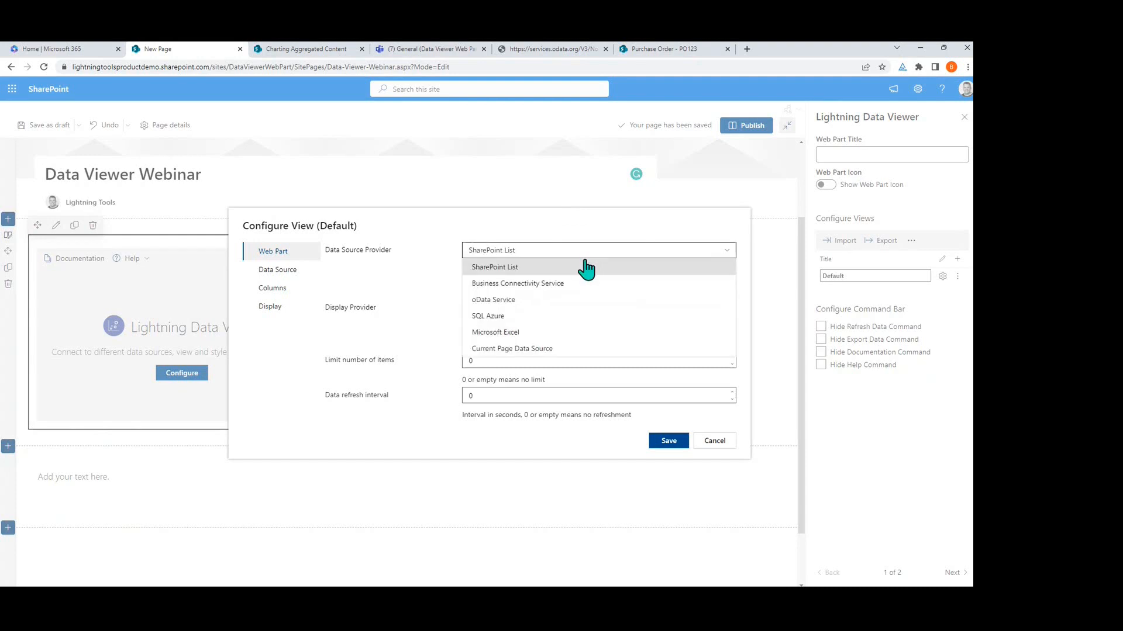
pyautogui.click(583, 284)
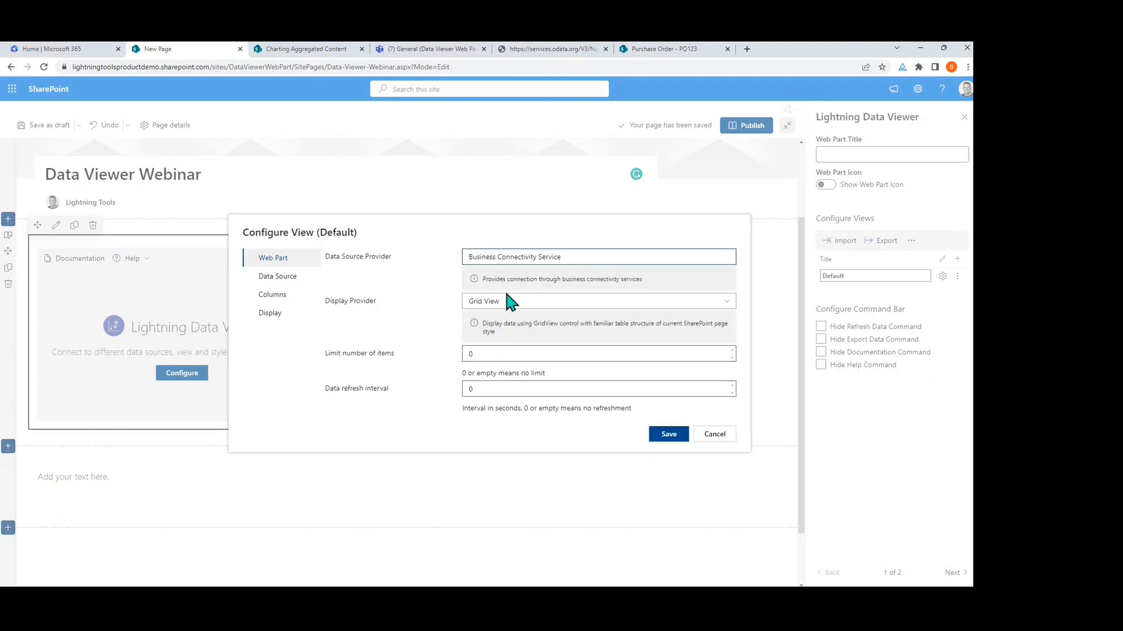
pyautogui.click(313, 285)
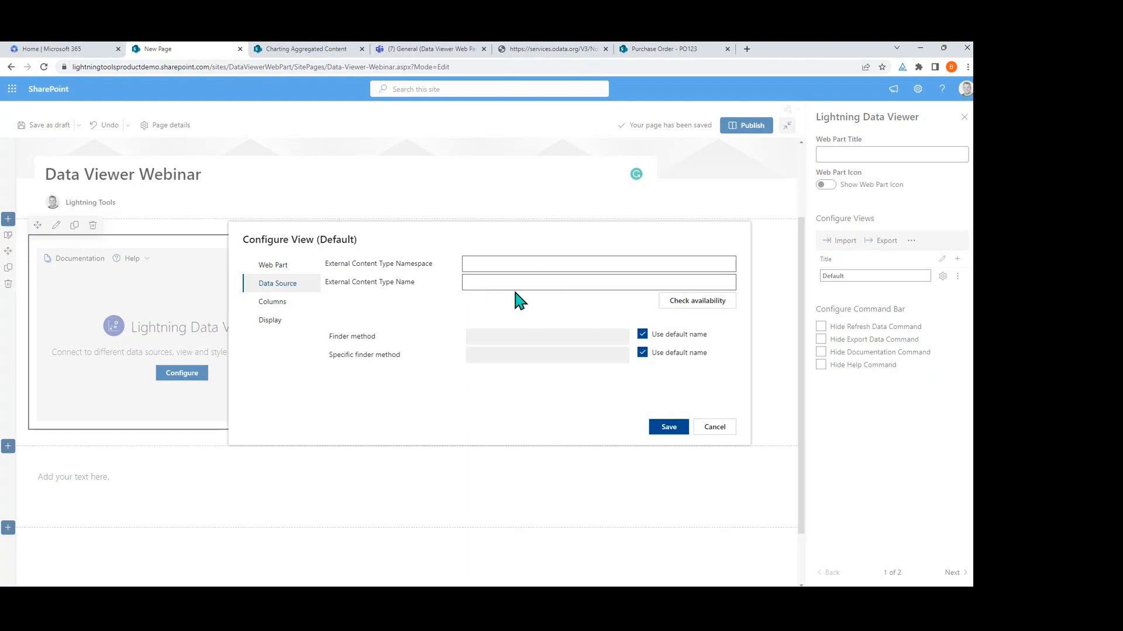
# Step: Set the view's data source provider to SQL Azure
pyautogui.click(271, 266)
pyautogui.click(566, 266)
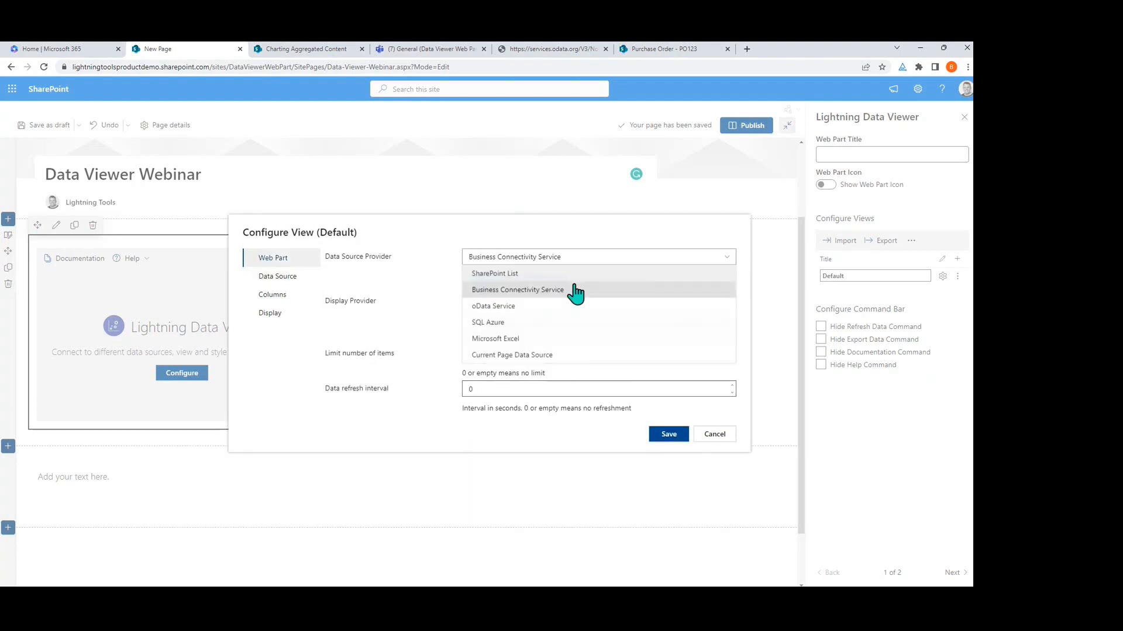
pyautogui.click(513, 325)
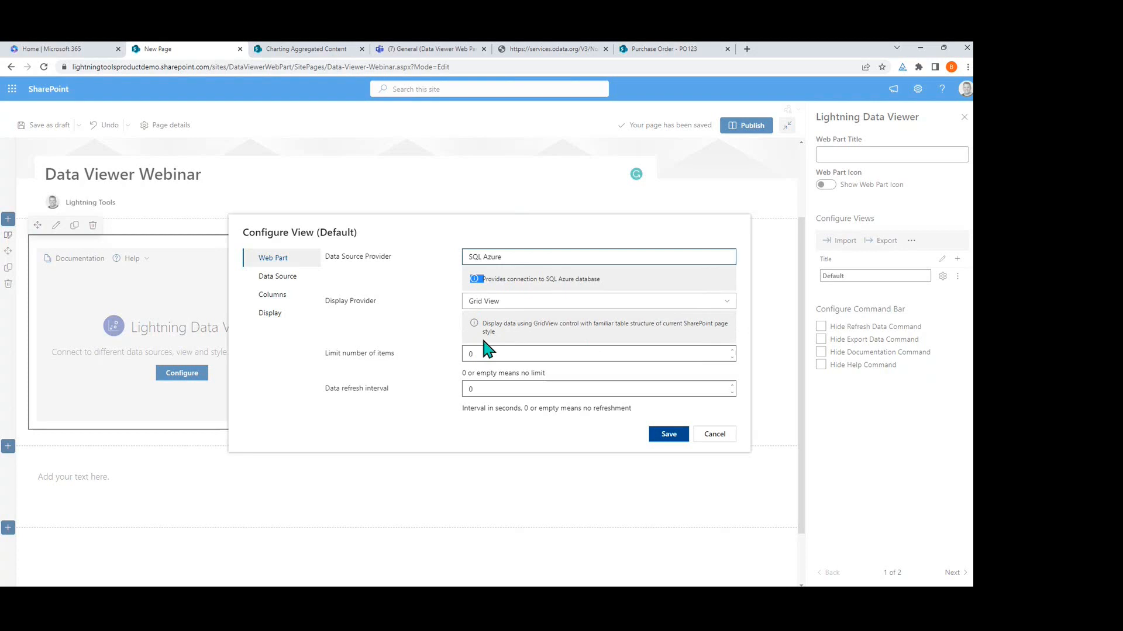
pyautogui.click(412, 419)
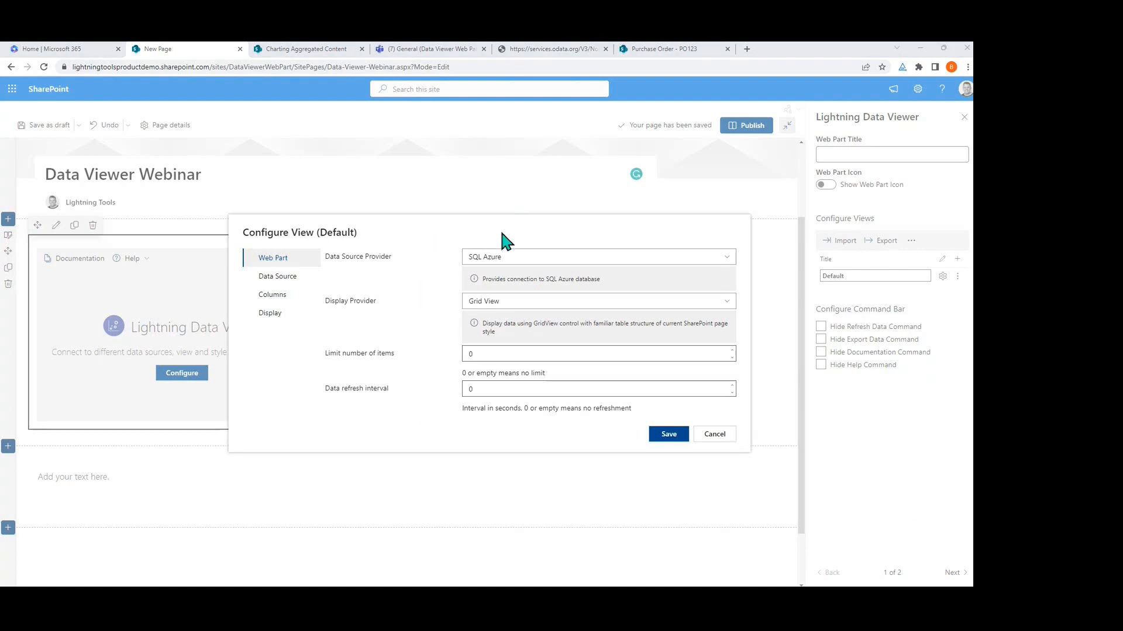
# Step: Set the data source server to ltdemo.database.windows.net and load its entities
pyautogui.click(295, 281)
pyautogui.click(496, 264)
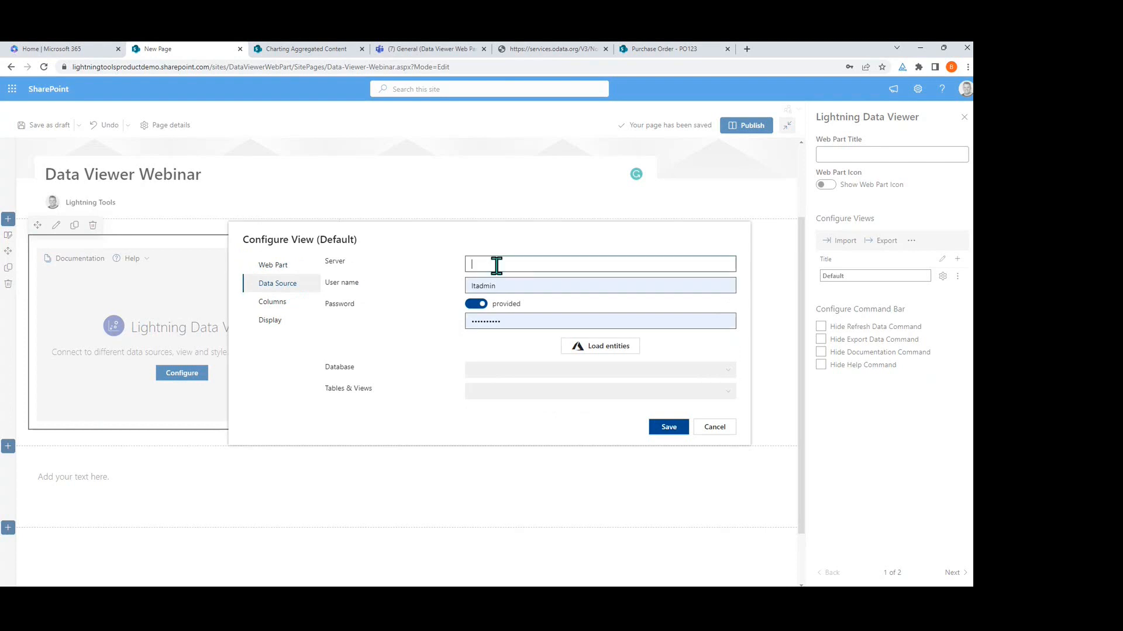
pyautogui.write('ltdemo.database.windows.net')
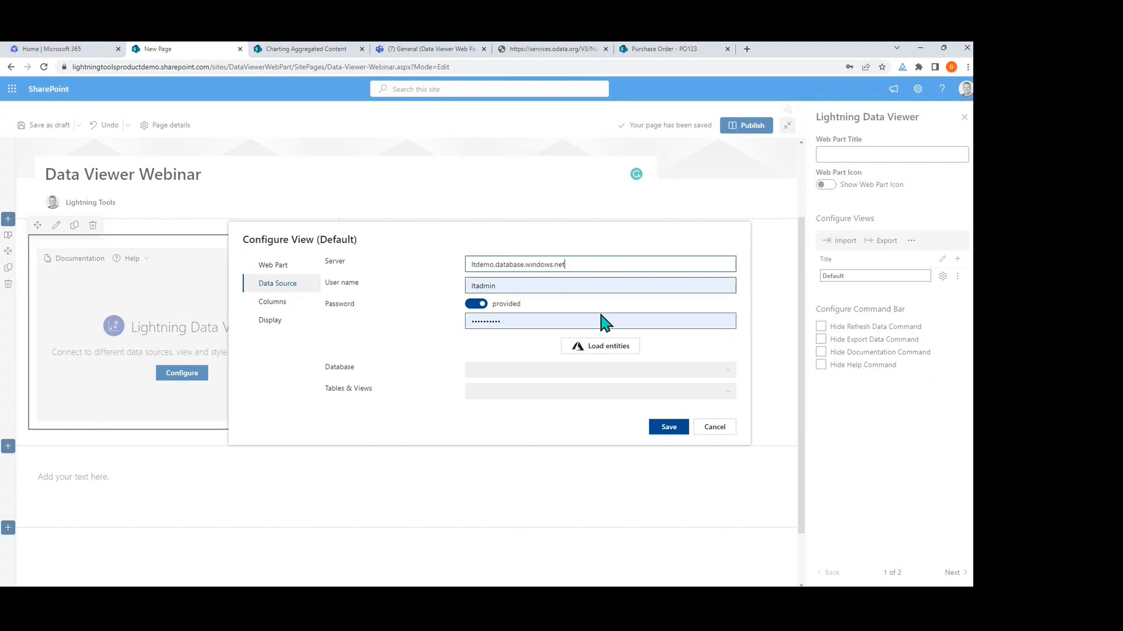
pyautogui.click(605, 347)
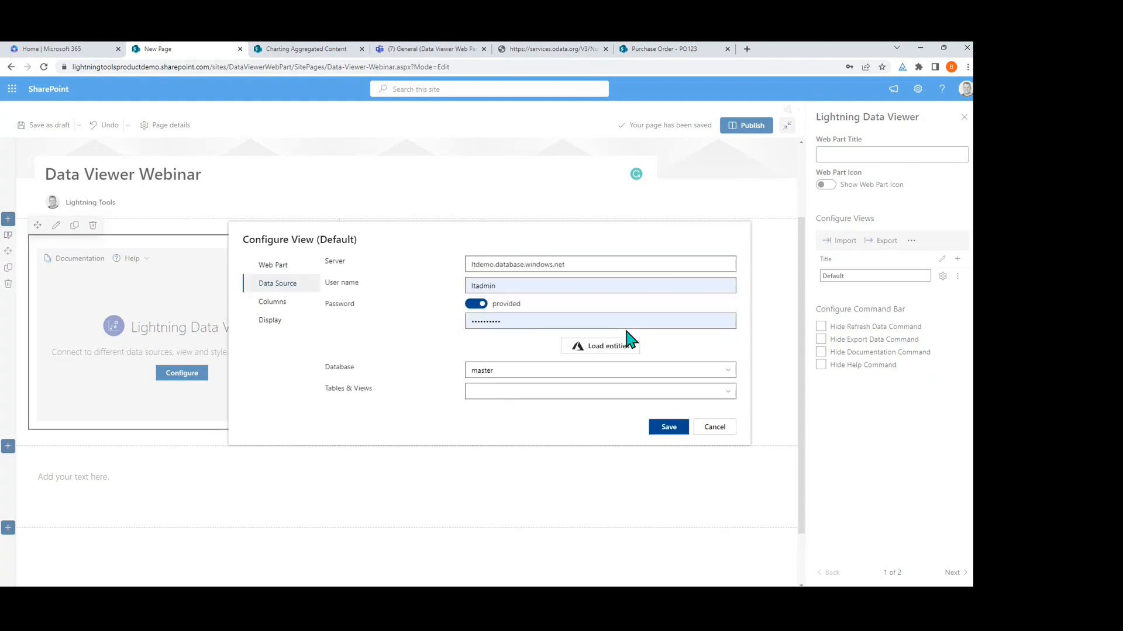
# Step: Select the AdventureWorks database and its Product table as the view's data source
pyautogui.click(690, 370)
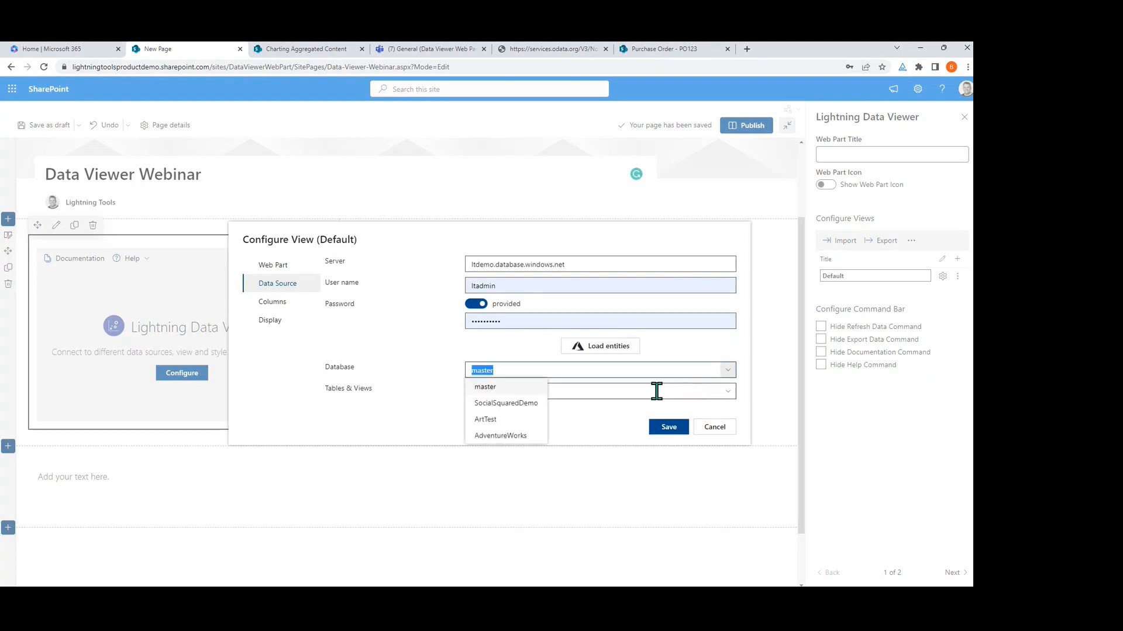
pyautogui.click(524, 437)
pyautogui.click(731, 392)
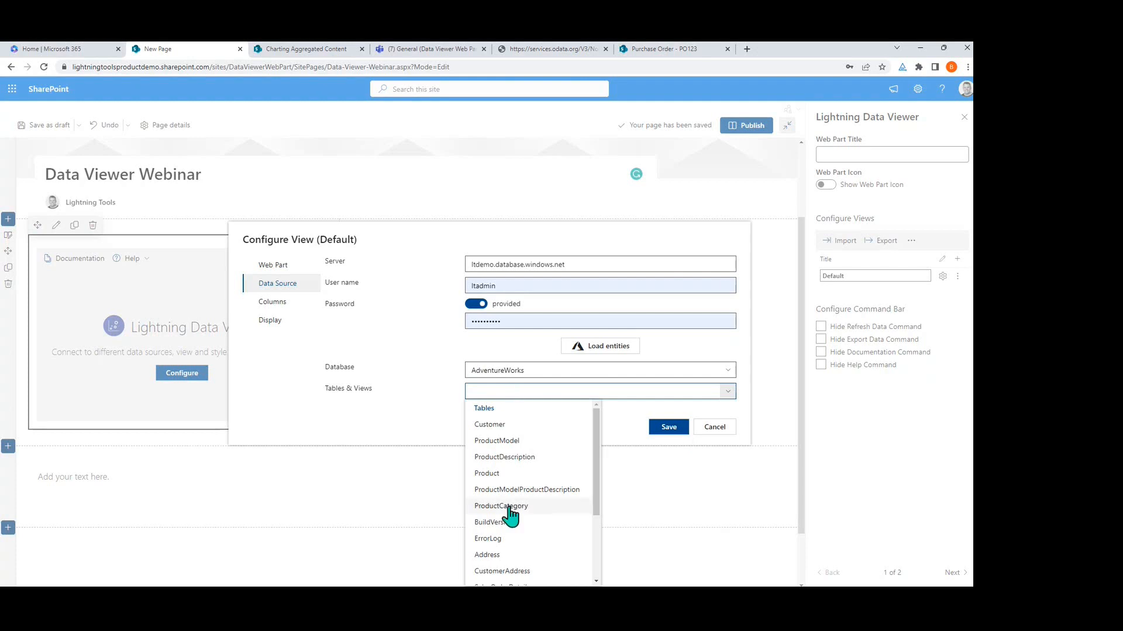
pyautogui.scroll(-3, 528, 522)
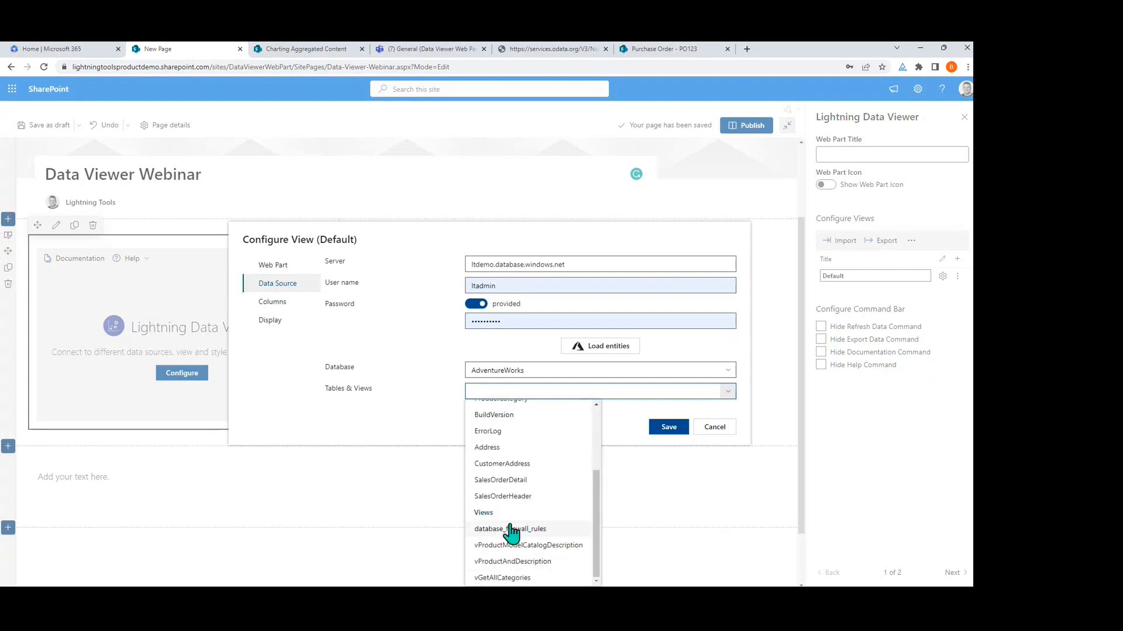
pyautogui.scroll(3, 510, 527)
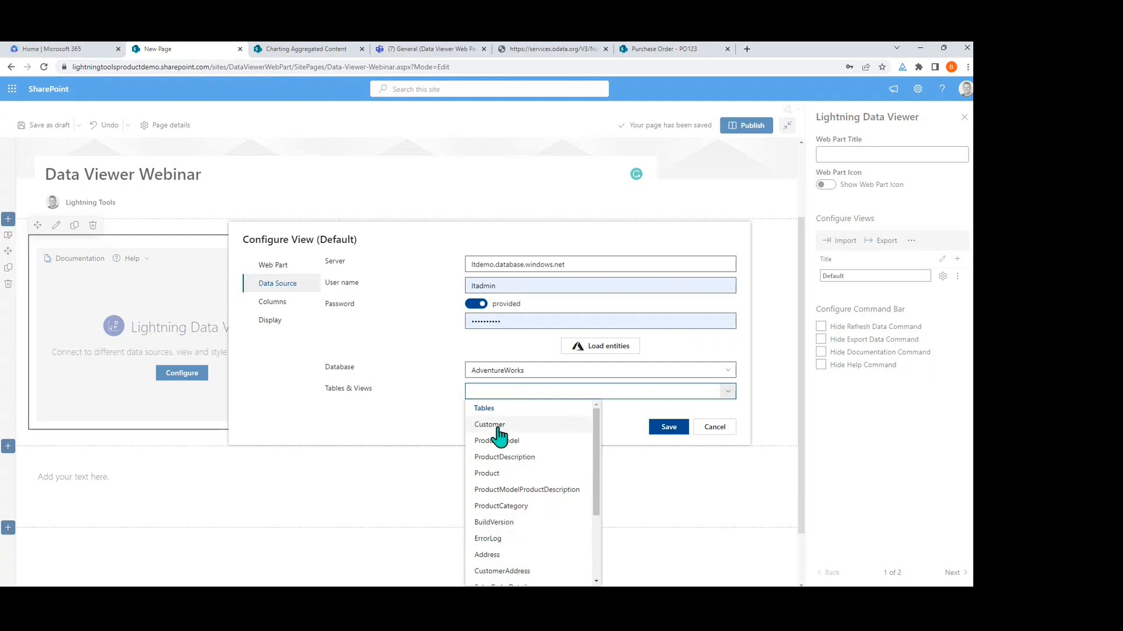
pyautogui.click(496, 473)
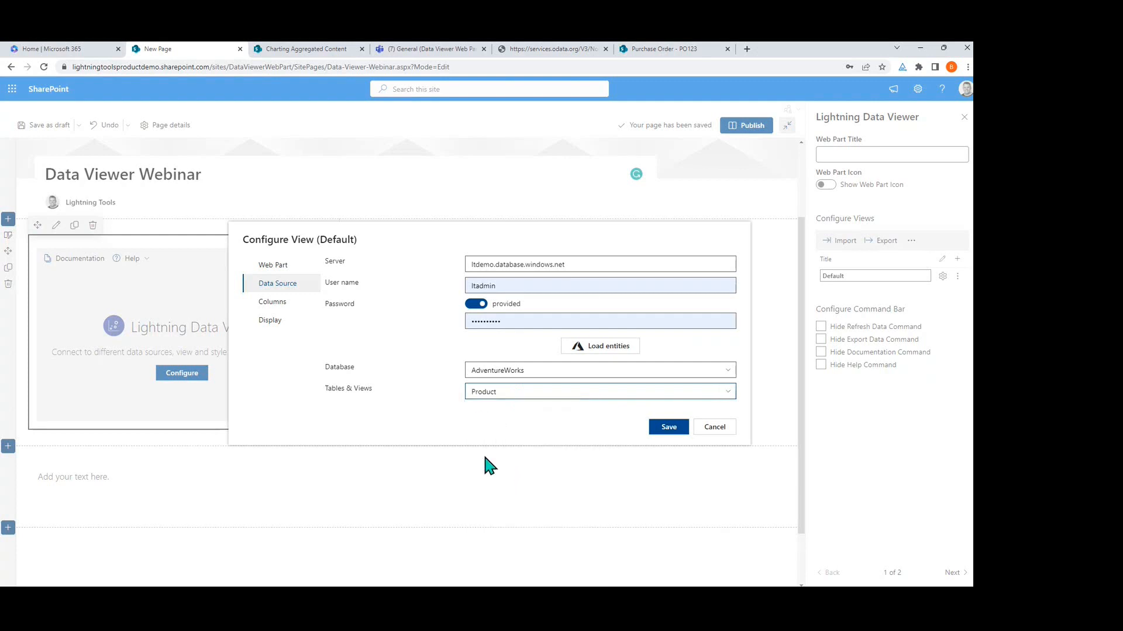
# Step: Include the Color, ListPrice, Name, Size and Weight columns in the view and move Name to first place
pyautogui.click(280, 302)
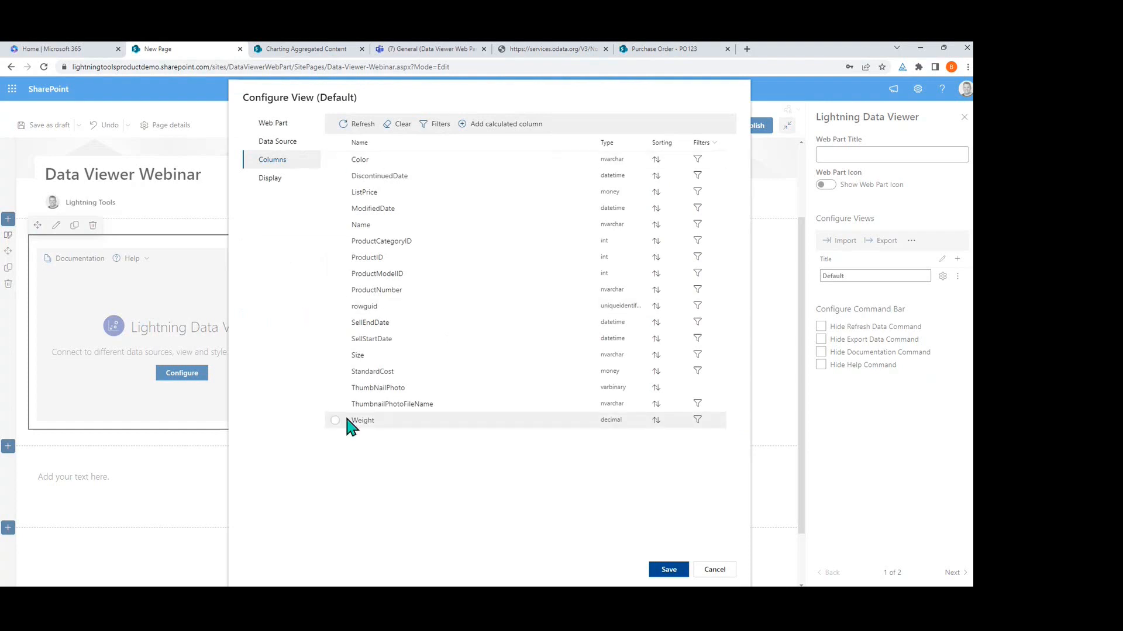
pyautogui.click(335, 159)
pyautogui.click(334, 192)
pyautogui.click(335, 225)
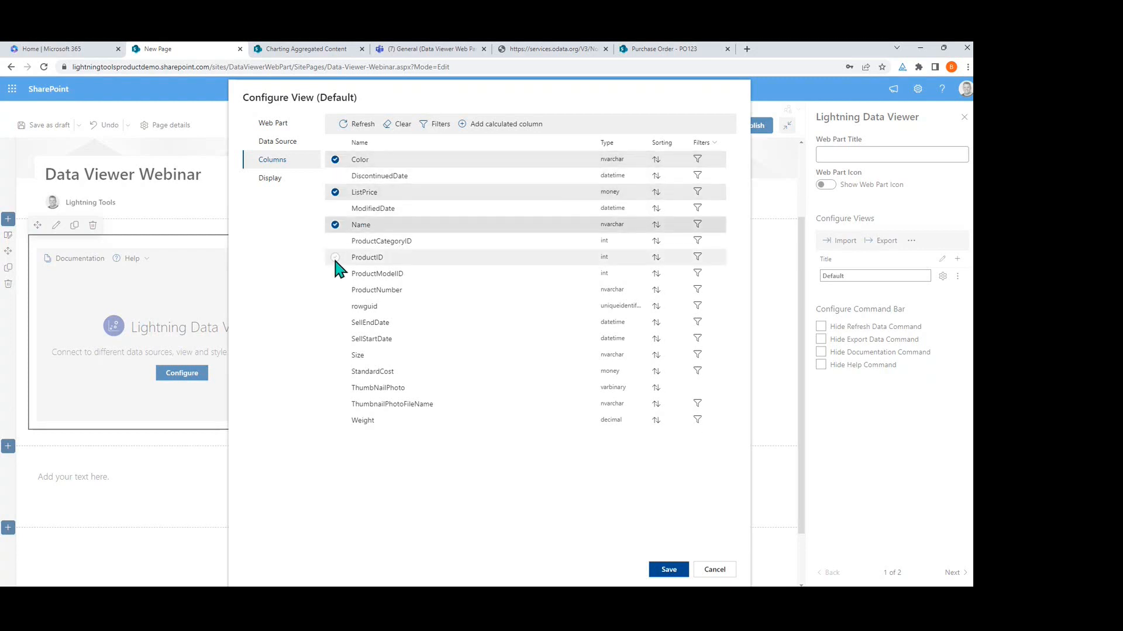
pyautogui.click(334, 355)
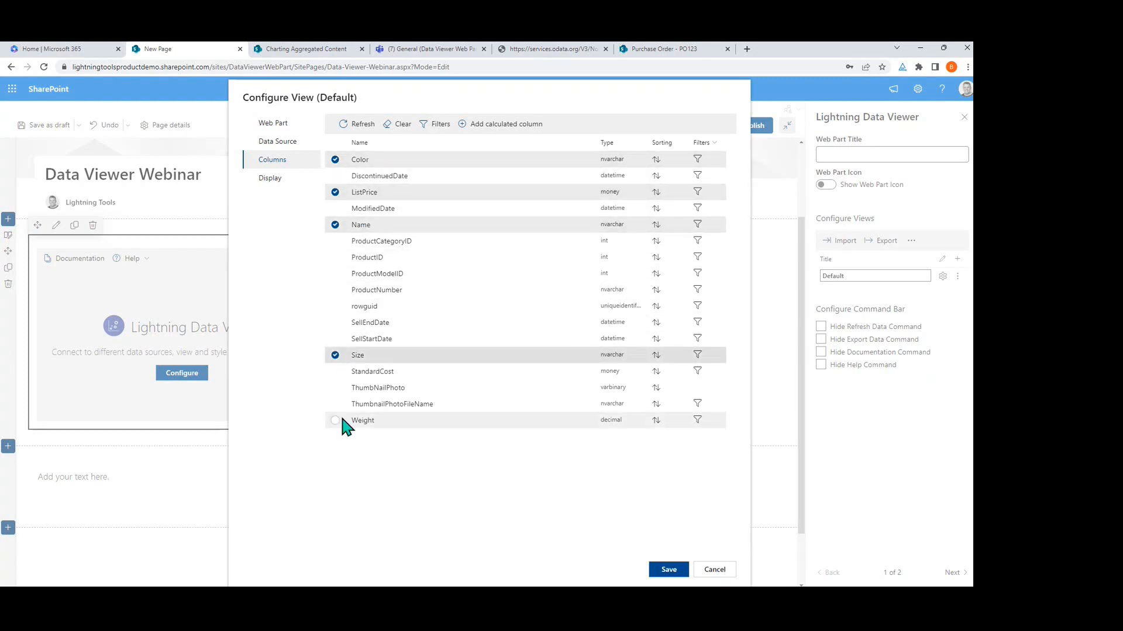
pyautogui.click(334, 420)
pyautogui.moveTo(383, 232); pyautogui.dragTo(383, 159)
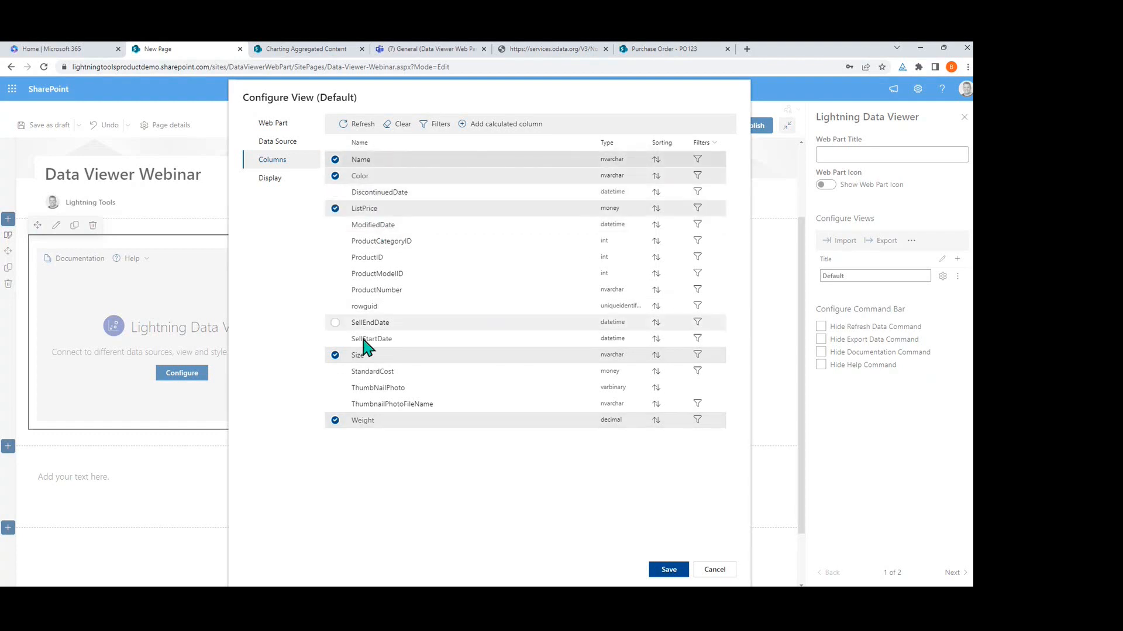
# Step: Check the display settings, save the view configuration and widen the Name column in the product grid
pyautogui.click(268, 178)
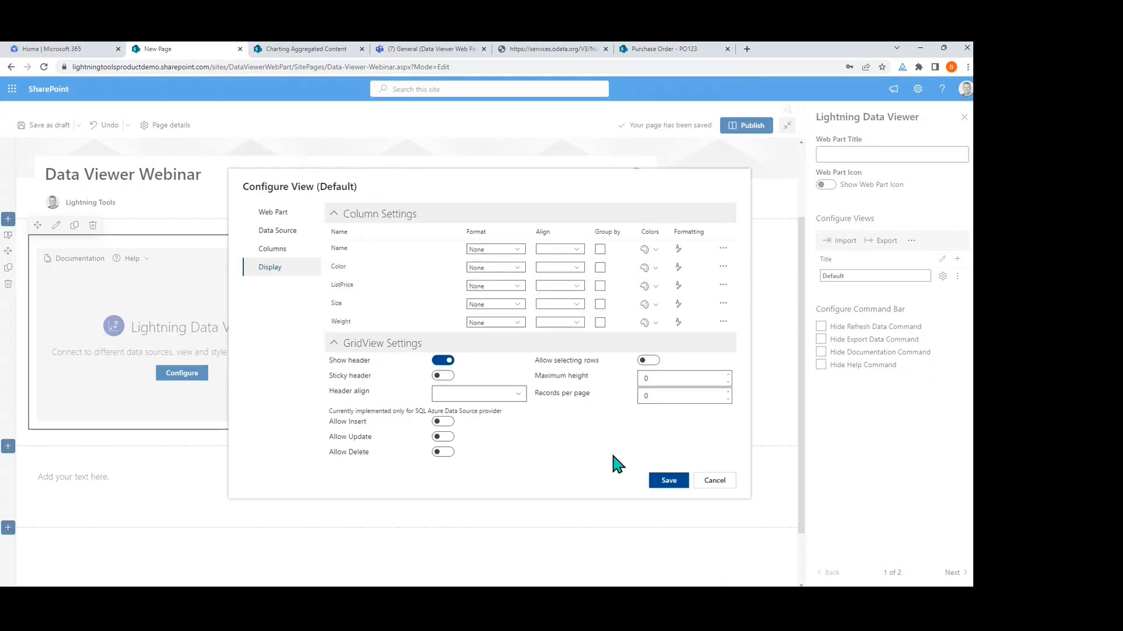
pyautogui.click(677, 486)
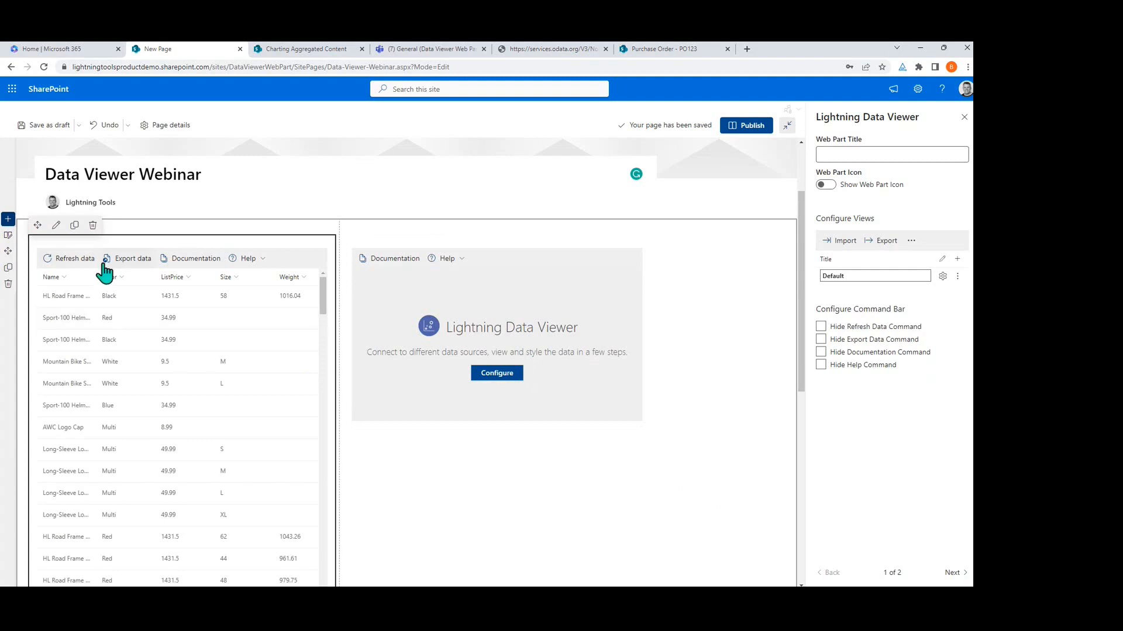
pyautogui.moveTo(94, 279); pyautogui.dragTo(144, 280)
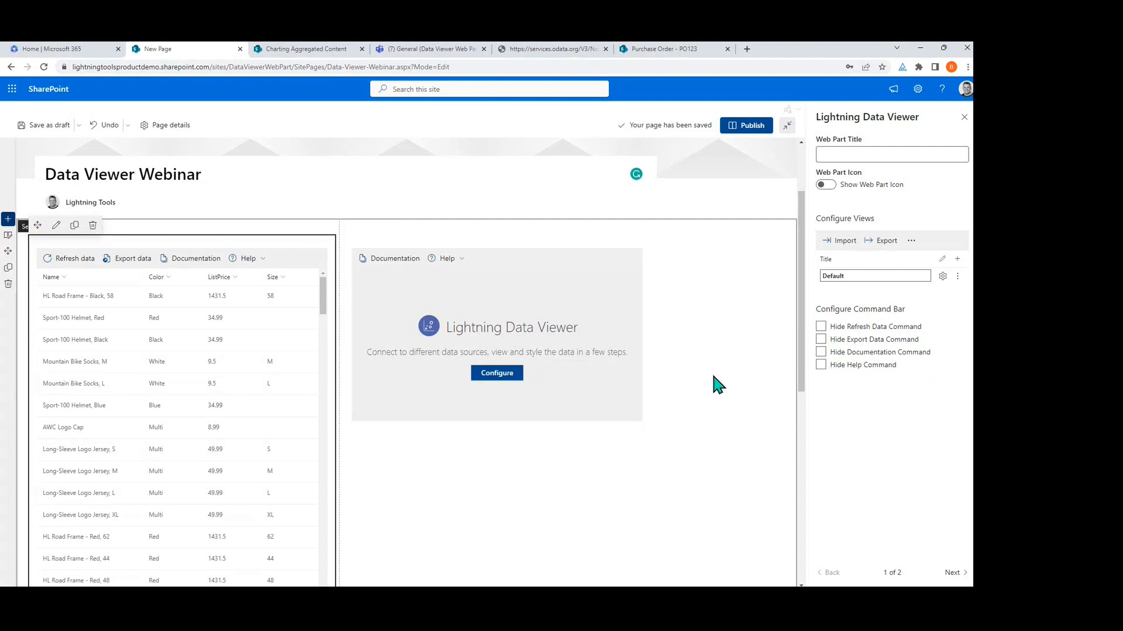
# Step: Rename the Default view to "SQL Azure - Products"
pyautogui.moveTo(821, 276); pyautogui.dragTo(840, 276)
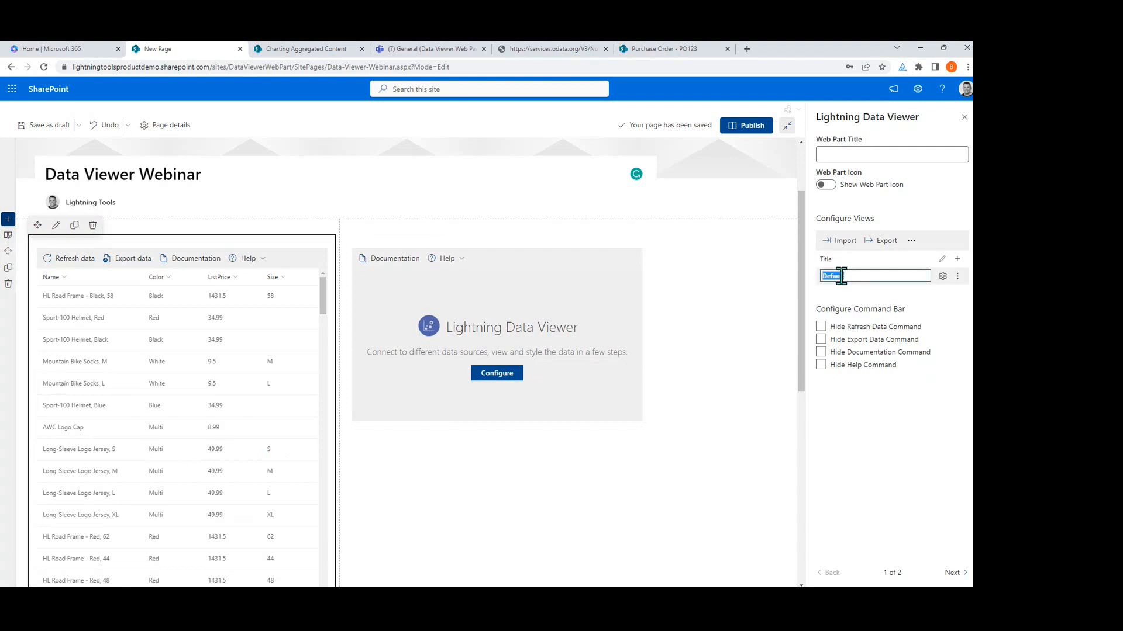
pyautogui.write('SQL Azure - Products')
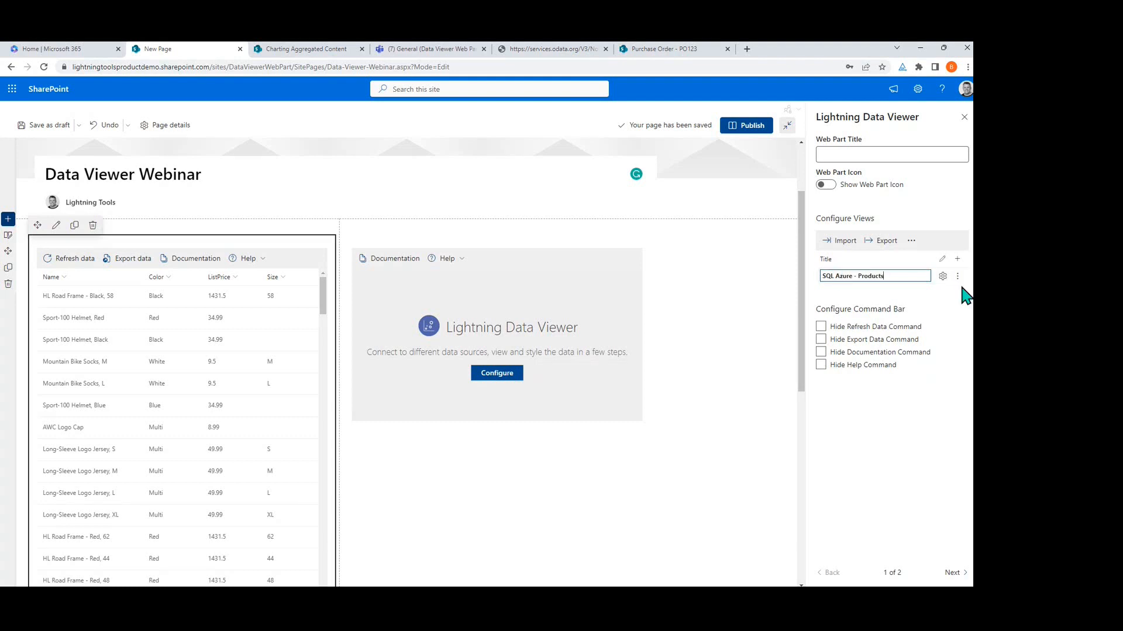
# Step: Add a second view named "Excel" to the web part and open its configuration
pyautogui.click(957, 260)
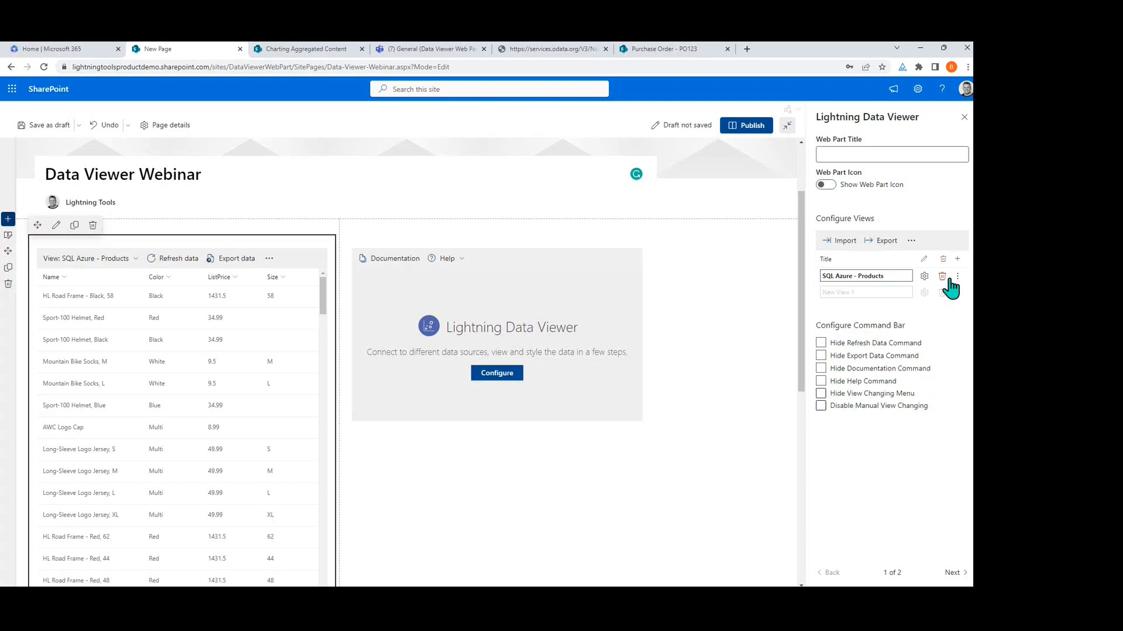
pyautogui.doubleClick(870, 294)
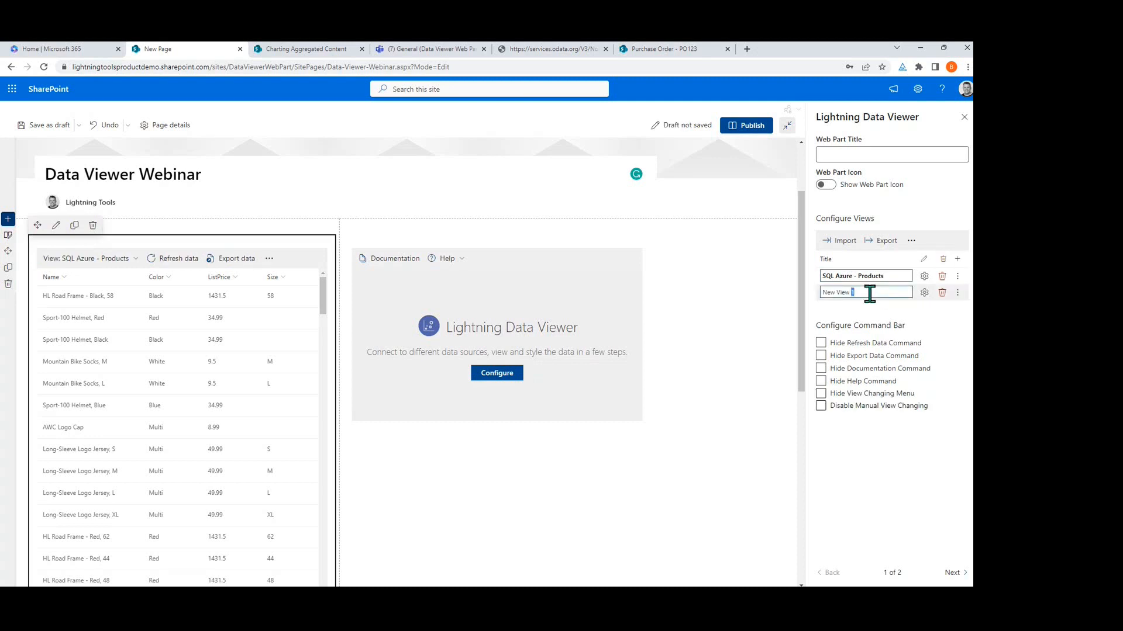
pyautogui.tripleClick(835, 292)
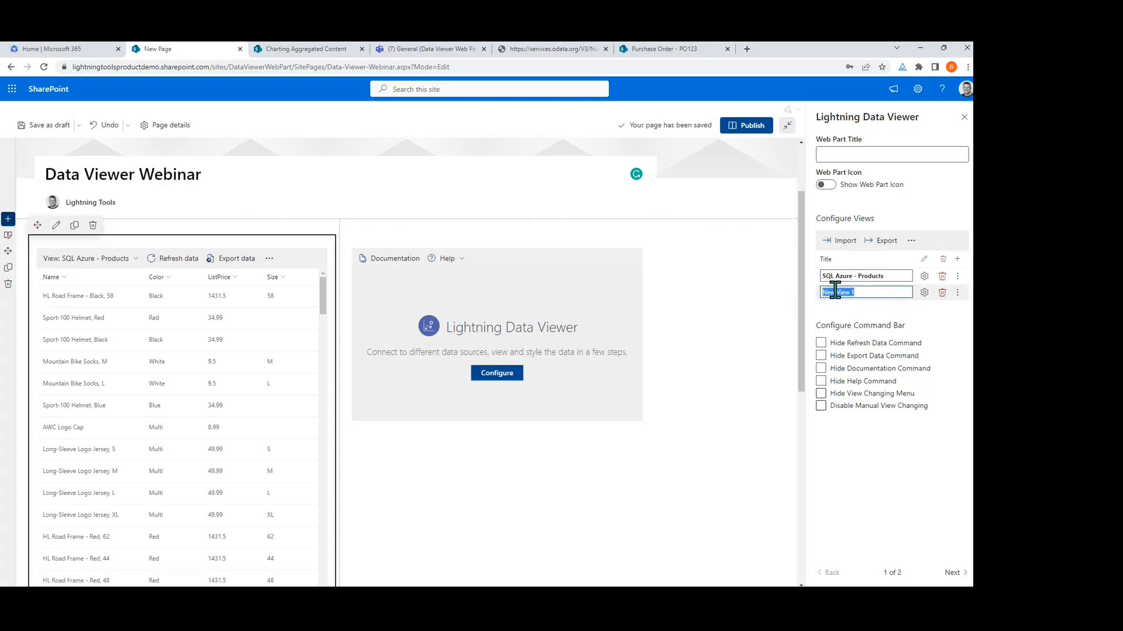
pyautogui.write('Excel')
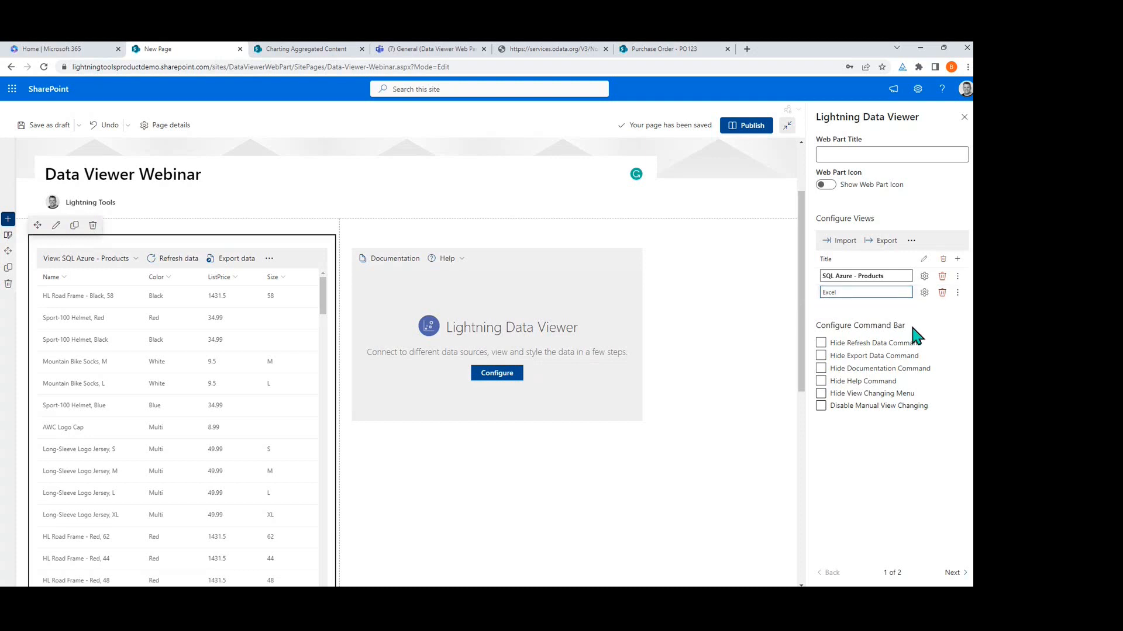
pyautogui.click(924, 292)
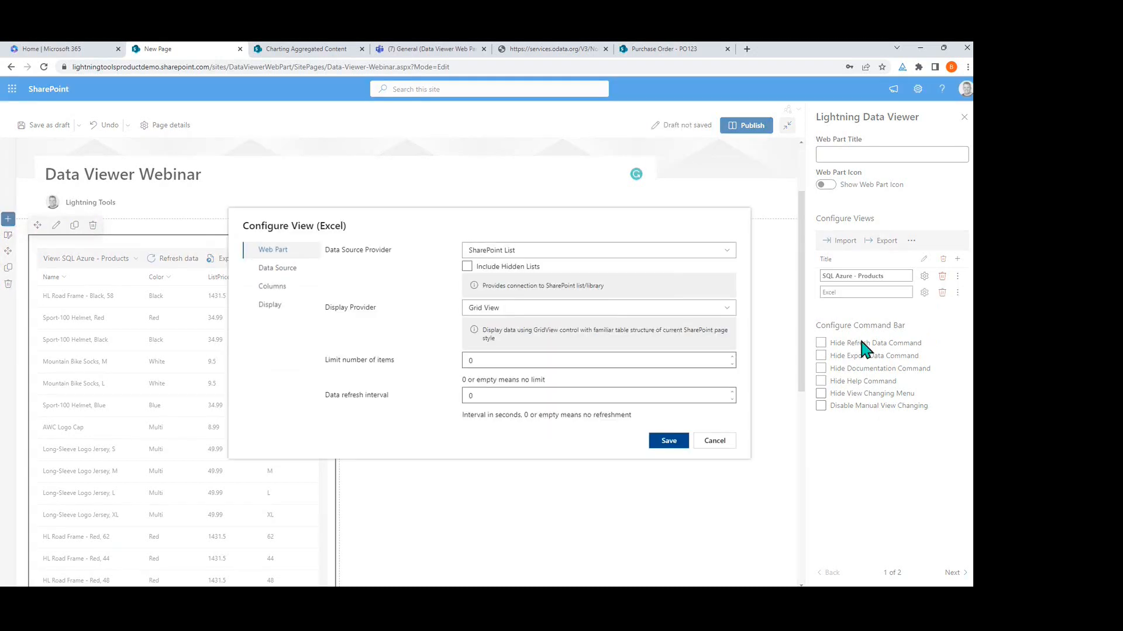
# Step: Set the Excel view's data source provider to Microsoft Excel and its display provider to Grid View
pyautogui.click(531, 251)
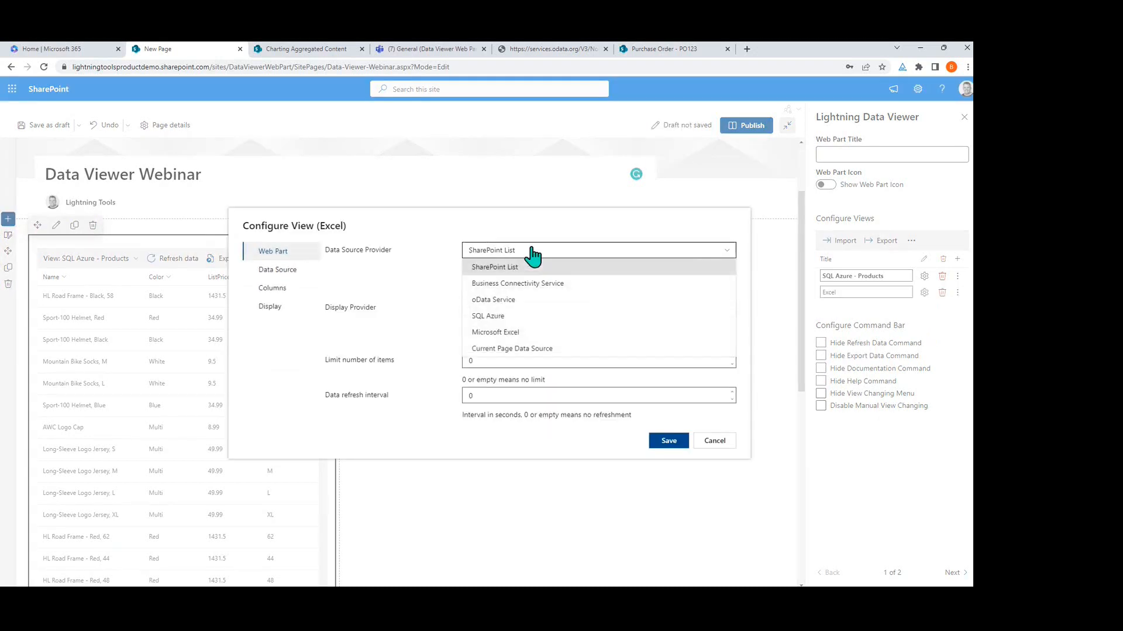
pyautogui.click(508, 333)
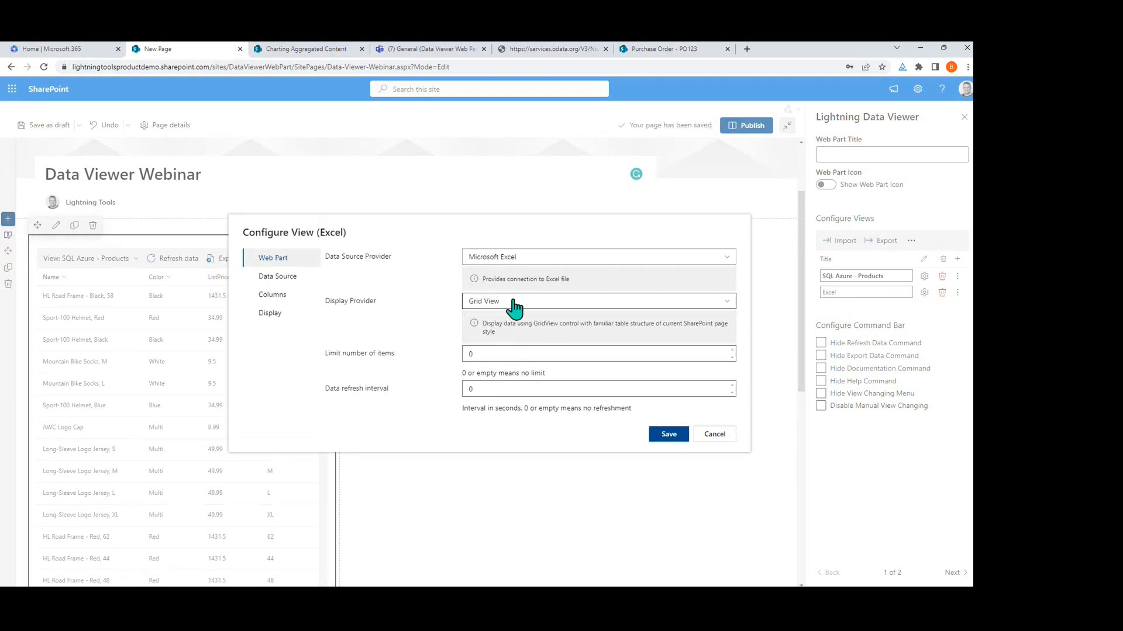
pyautogui.click(514, 303)
pyautogui.click(508, 319)
# Step: Connect the view to Sales Revenue.xlsx in the Data Viewer Web Part site's Documents library, using Sheet1 and cell range B2:D14
pyautogui.click(291, 275)
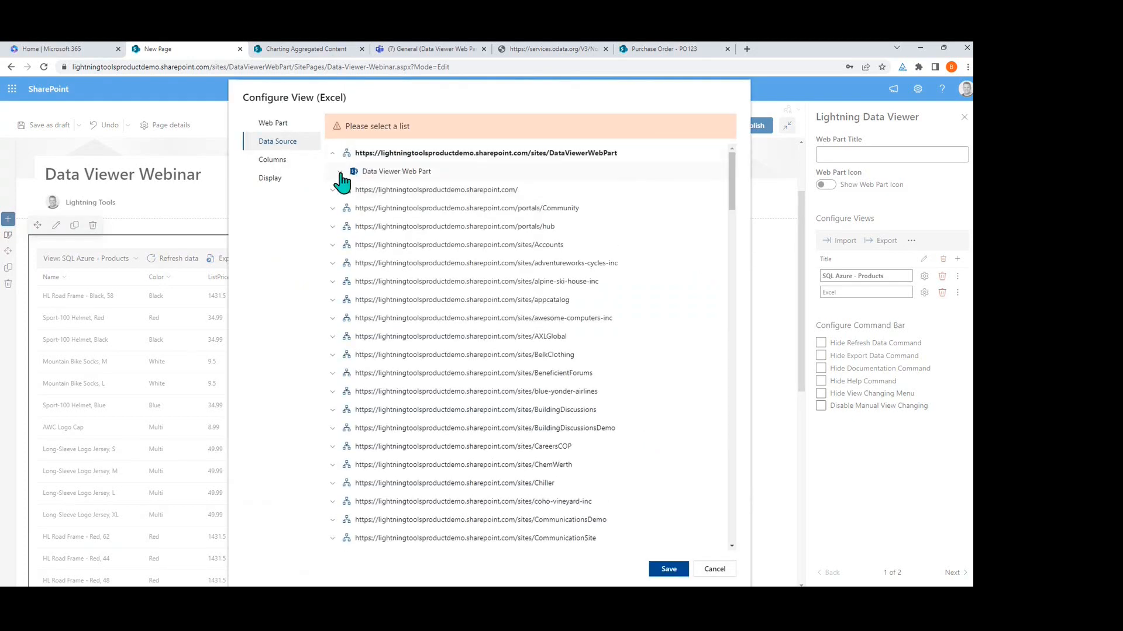
pyautogui.click(339, 171)
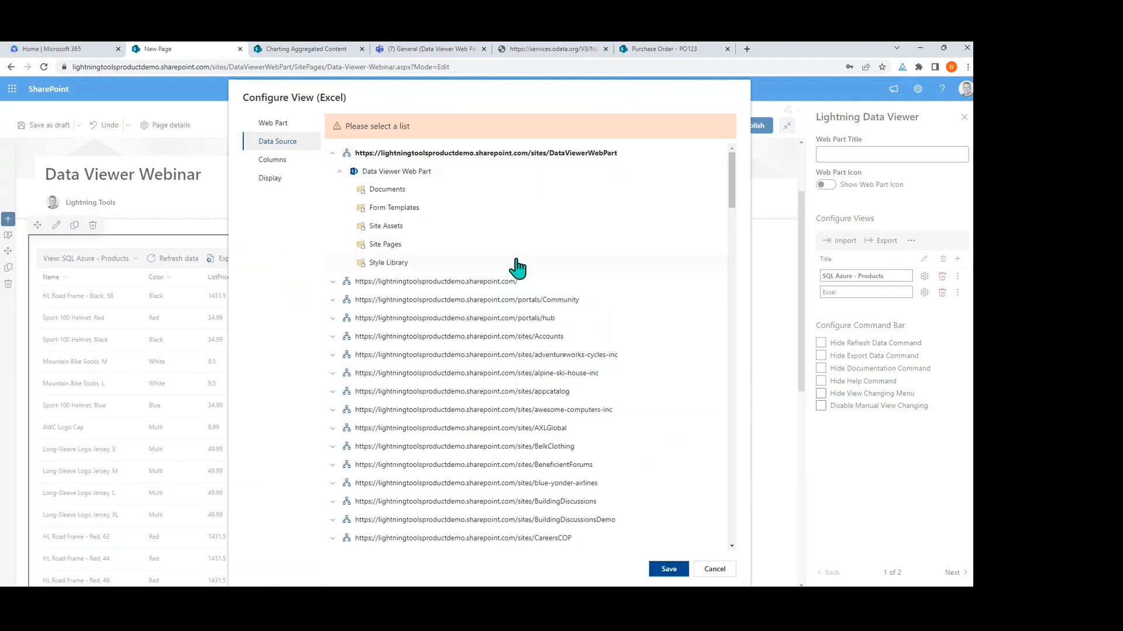
pyautogui.click(388, 191)
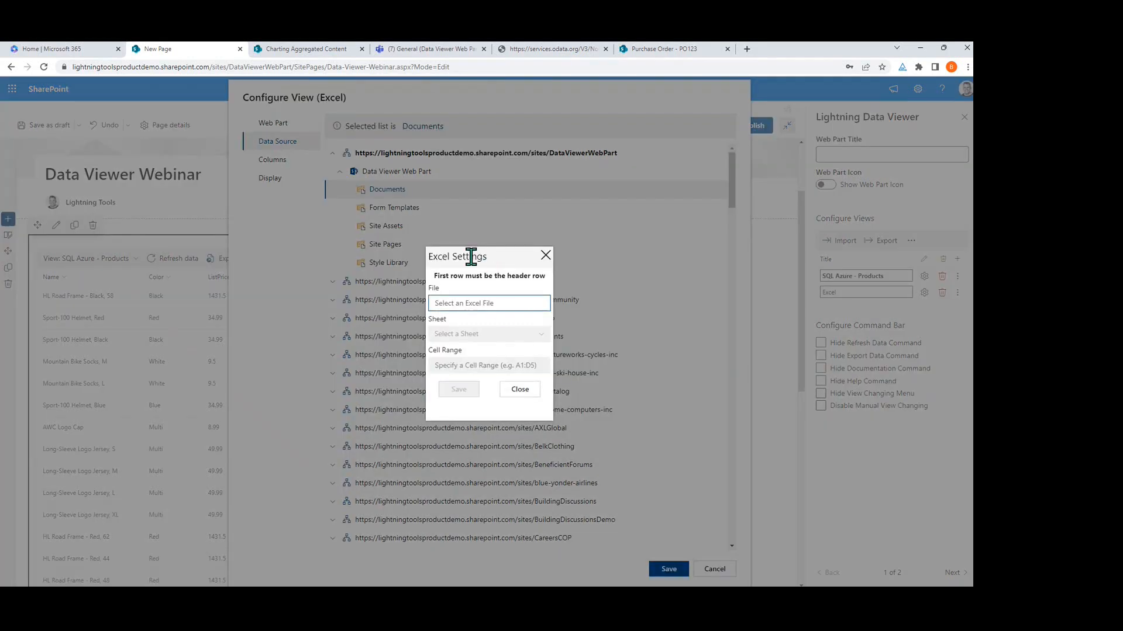
pyautogui.click(501, 305)
pyautogui.click(479, 316)
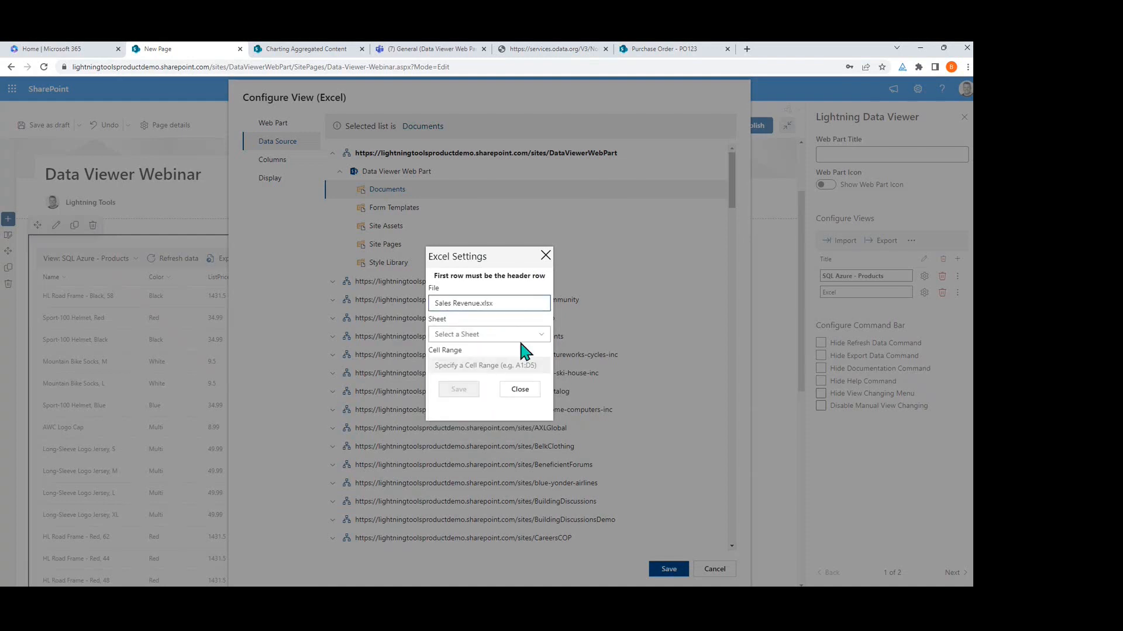
pyautogui.click(518, 336)
pyautogui.click(459, 352)
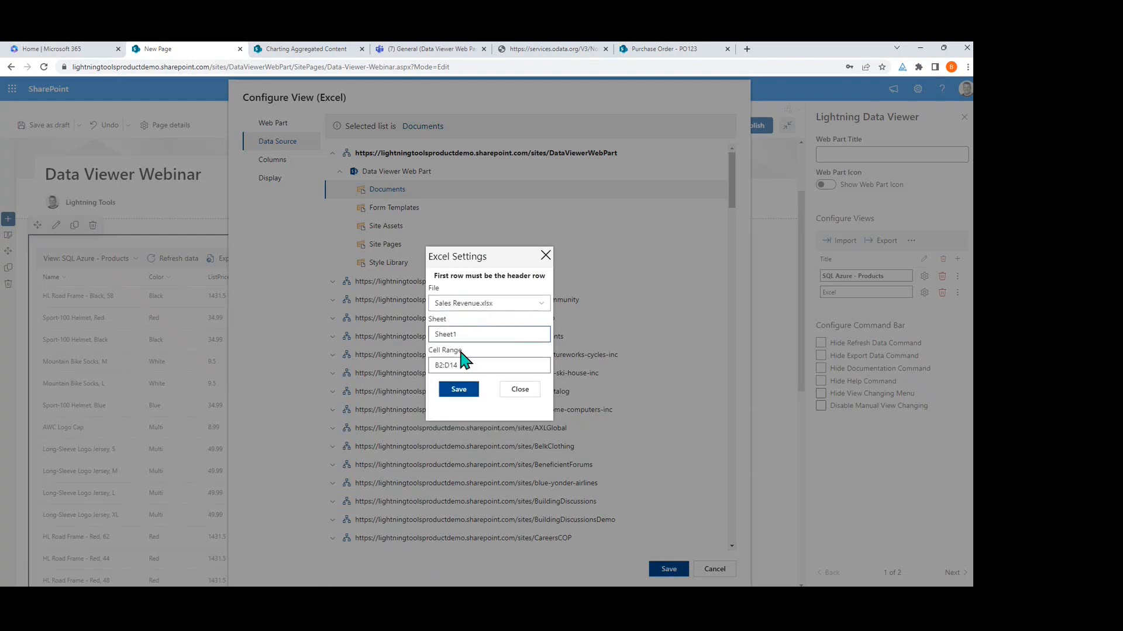
pyautogui.click(462, 388)
# Step: Save the Excel view with the Month, Sales Revenue and Target columns and display it in the web part
pyautogui.click(297, 159)
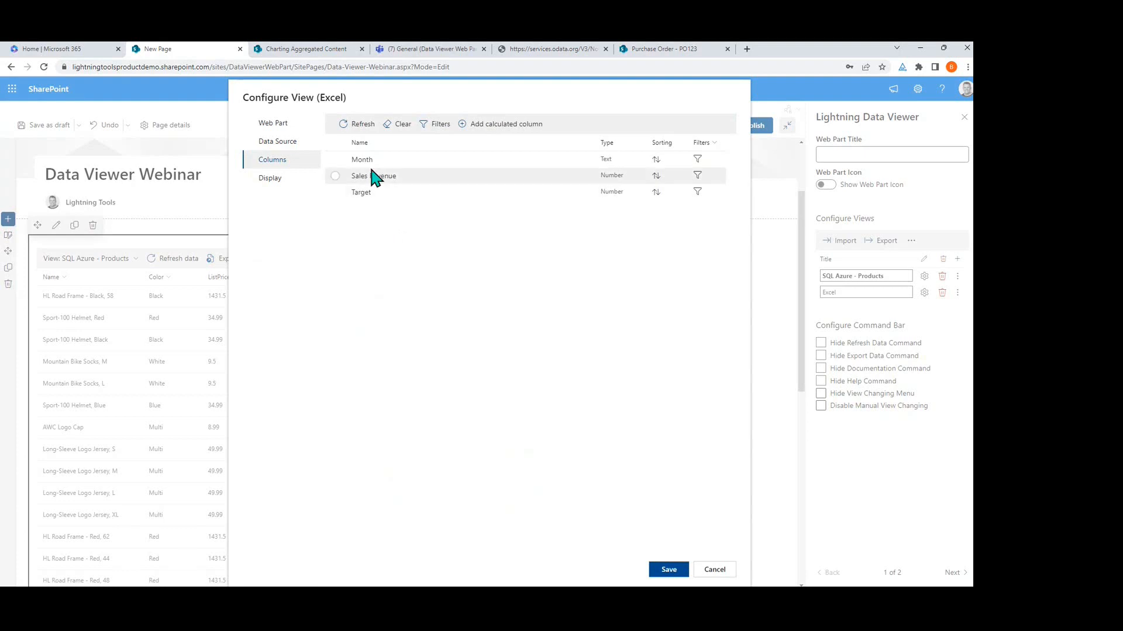
pyautogui.click(335, 142)
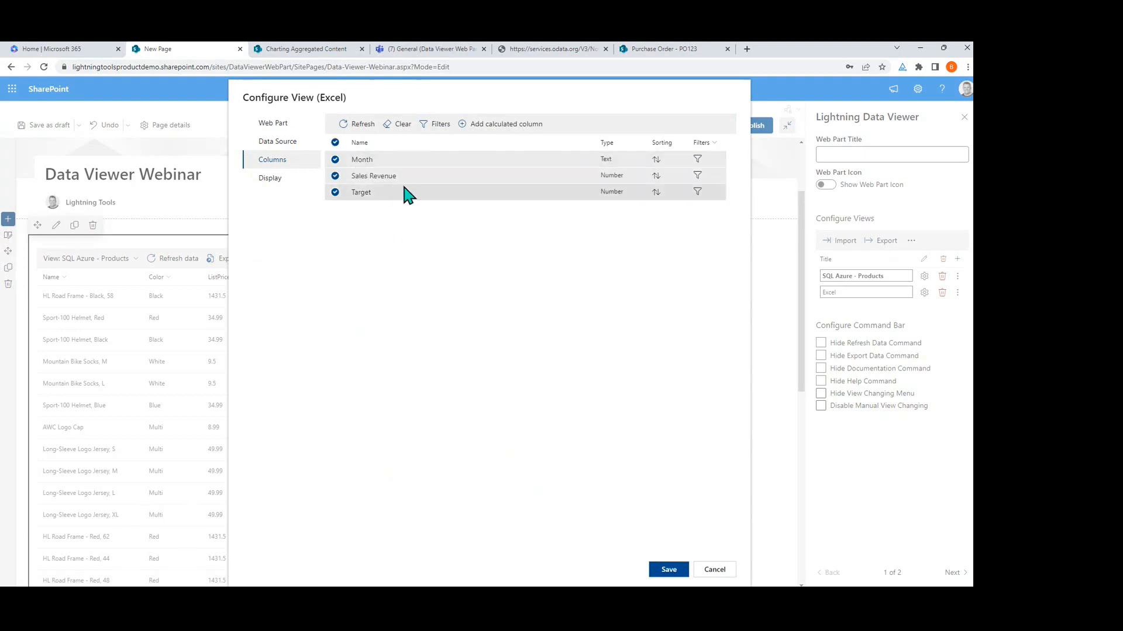
pyautogui.click(269, 178)
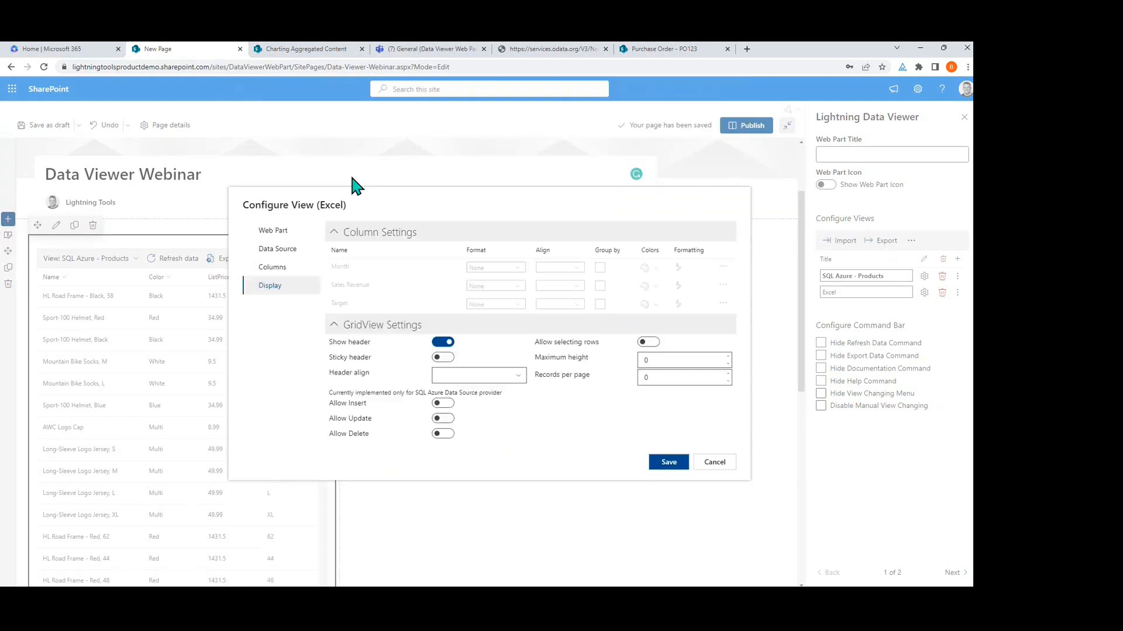
pyautogui.click(670, 462)
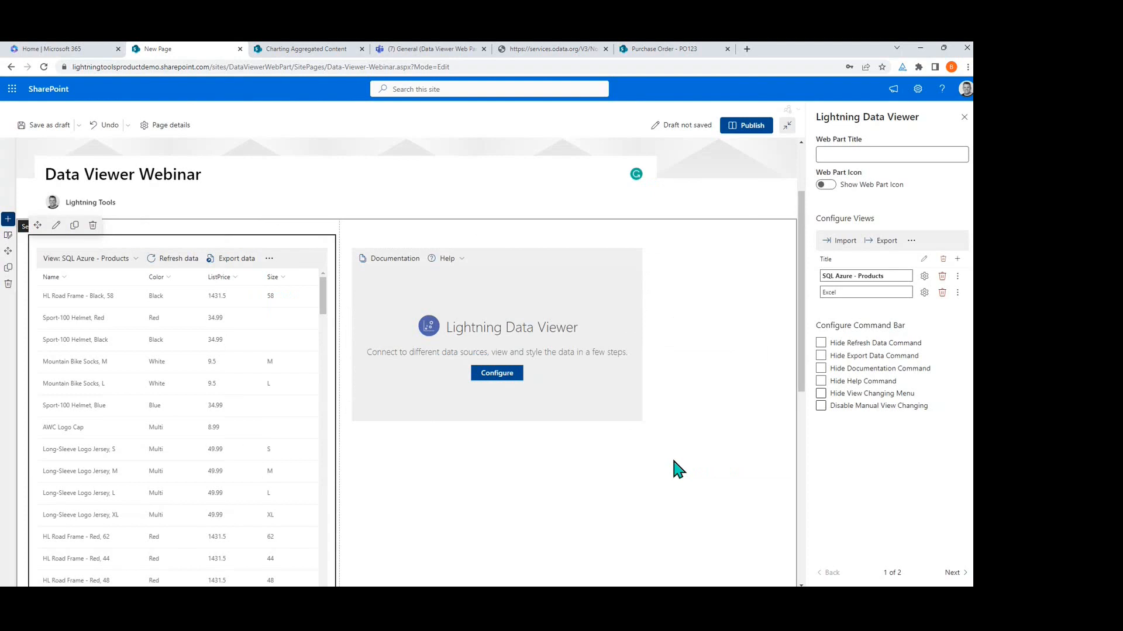
pyautogui.click(108, 260)
pyautogui.click(111, 293)
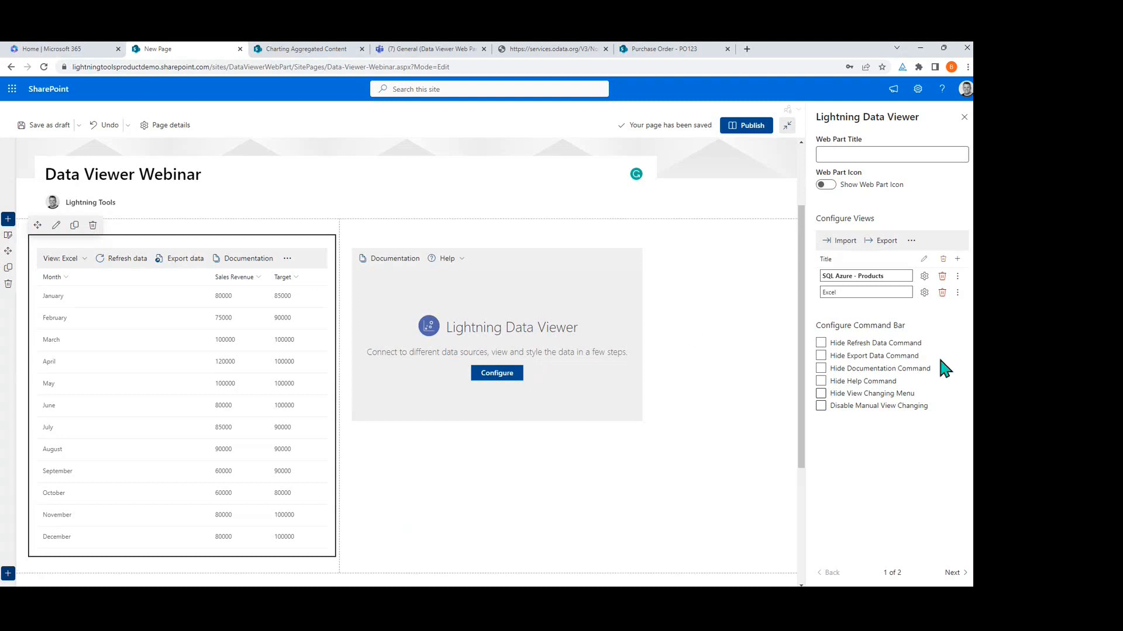
# Step: Add a third view named "OData" to the web part
pyautogui.click(957, 259)
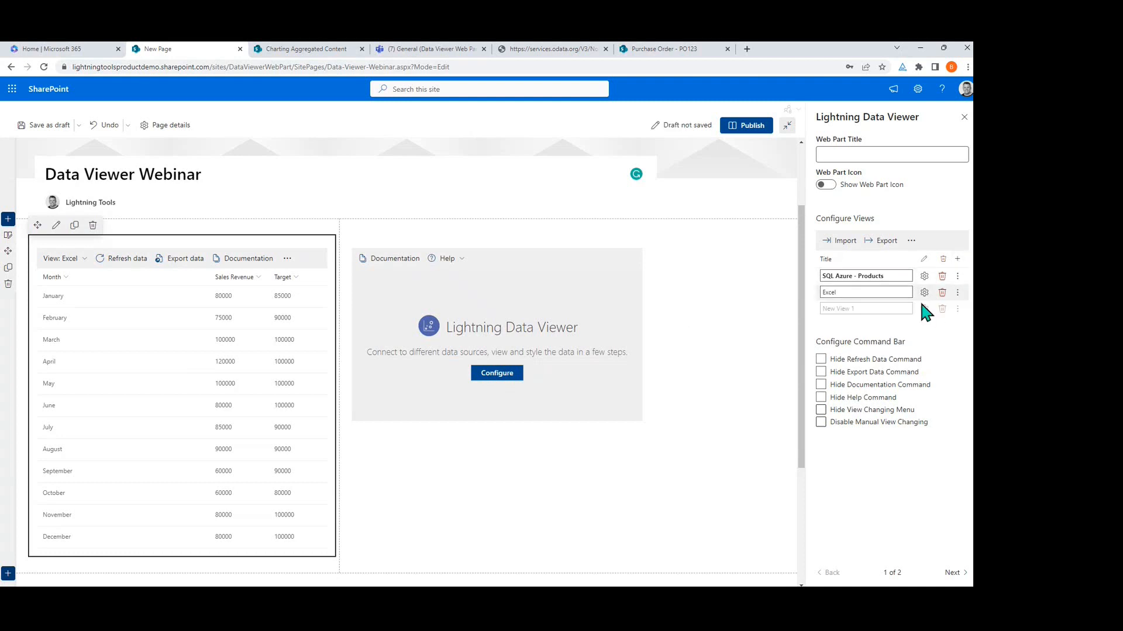
pyautogui.click(882, 310)
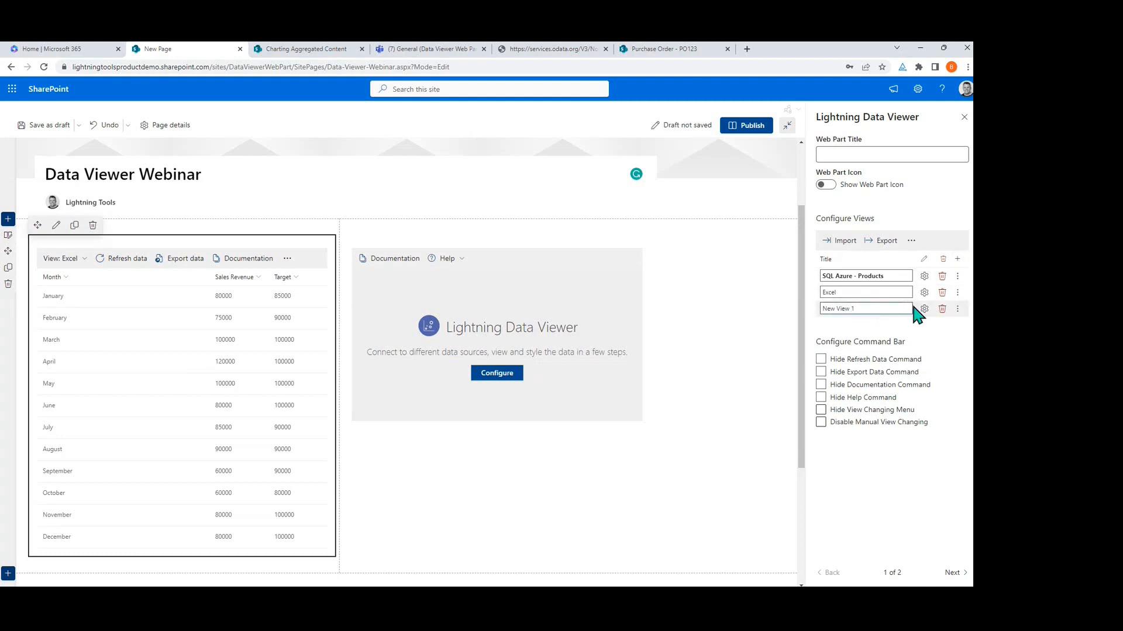
pyautogui.tripleClick(833, 310)
pyautogui.write('OData')
# Step: Set the OData view's data source provider to oData Service
pyautogui.click(924, 308)
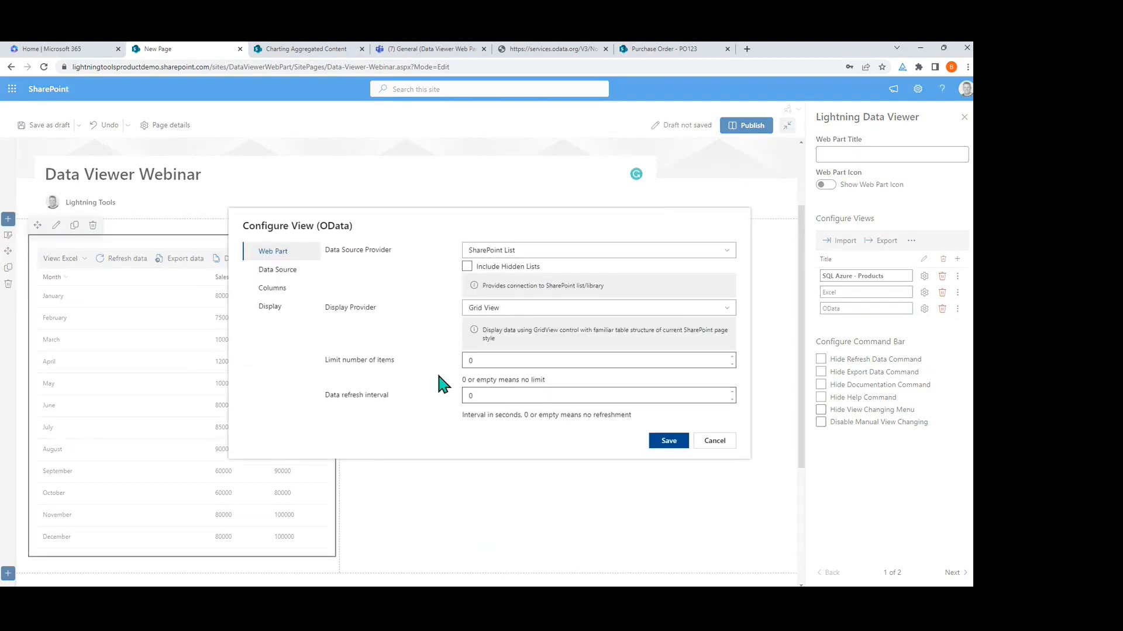
pyautogui.click(689, 252)
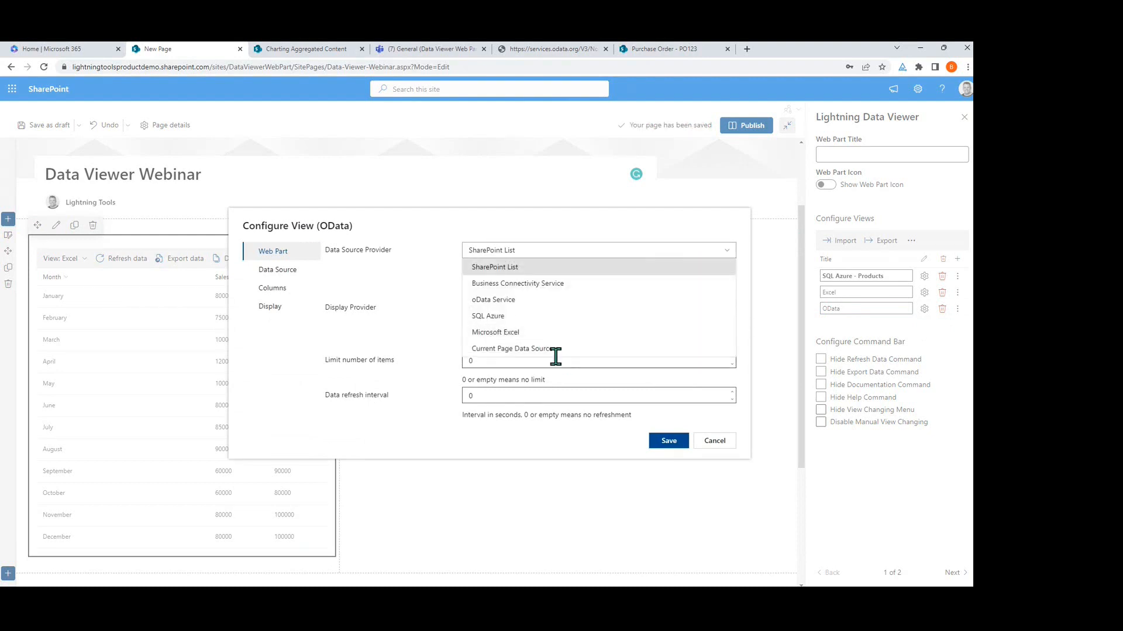
pyautogui.click(535, 300)
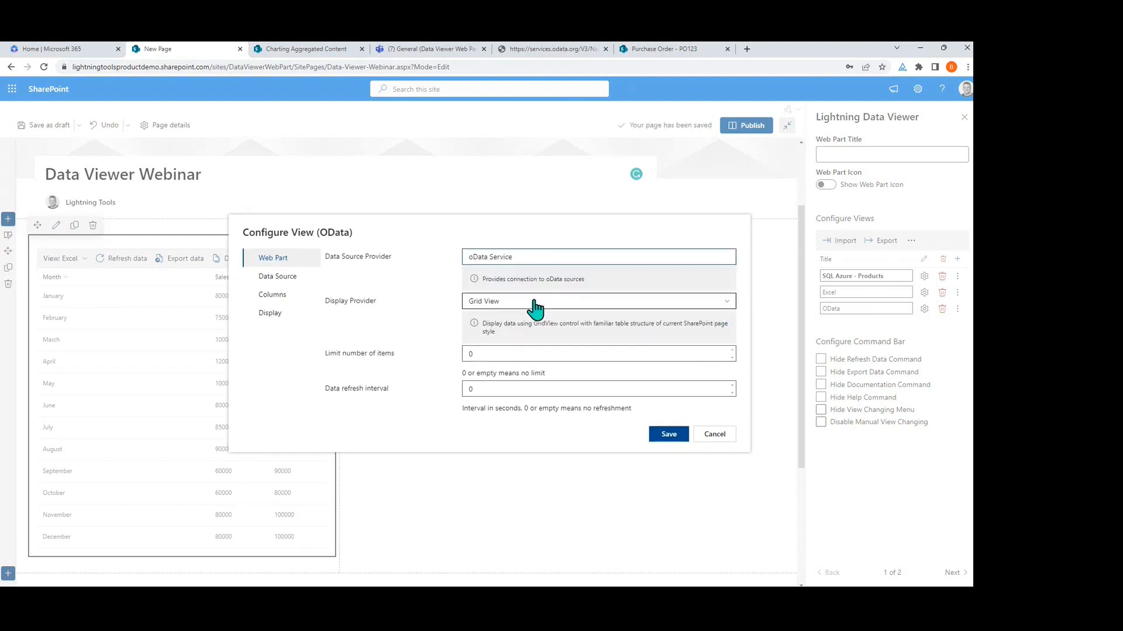
# Step: Go to odata.org in the browser and open the read-only Northwind service from the OData v3 reference services
pyautogui.click(570, 49)
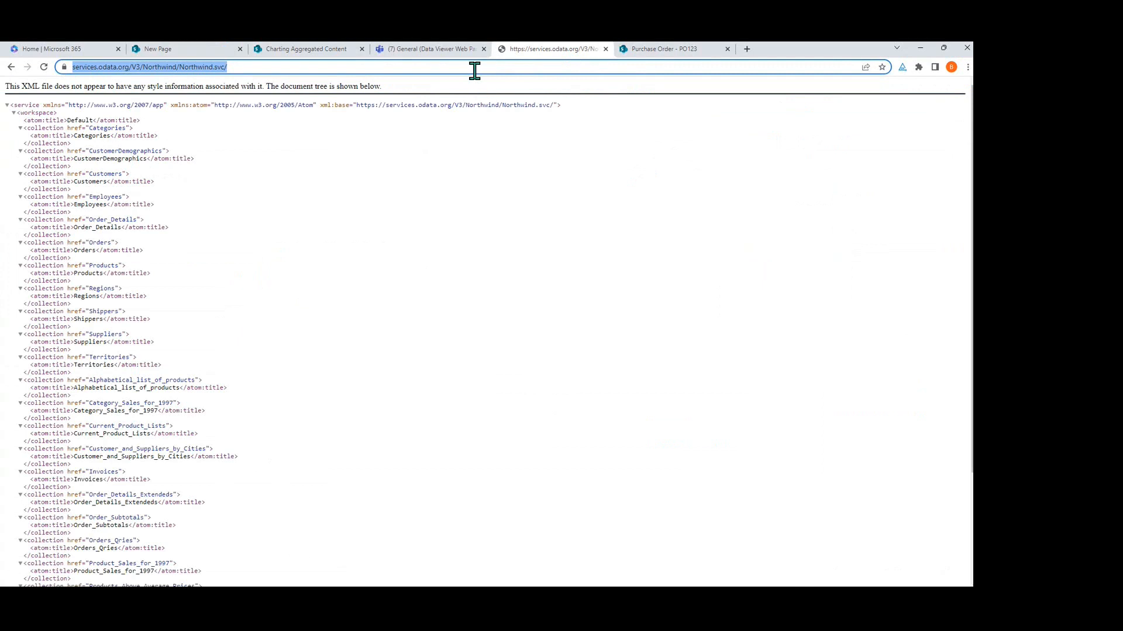
pyautogui.write('odata')
pyautogui.press('Return')
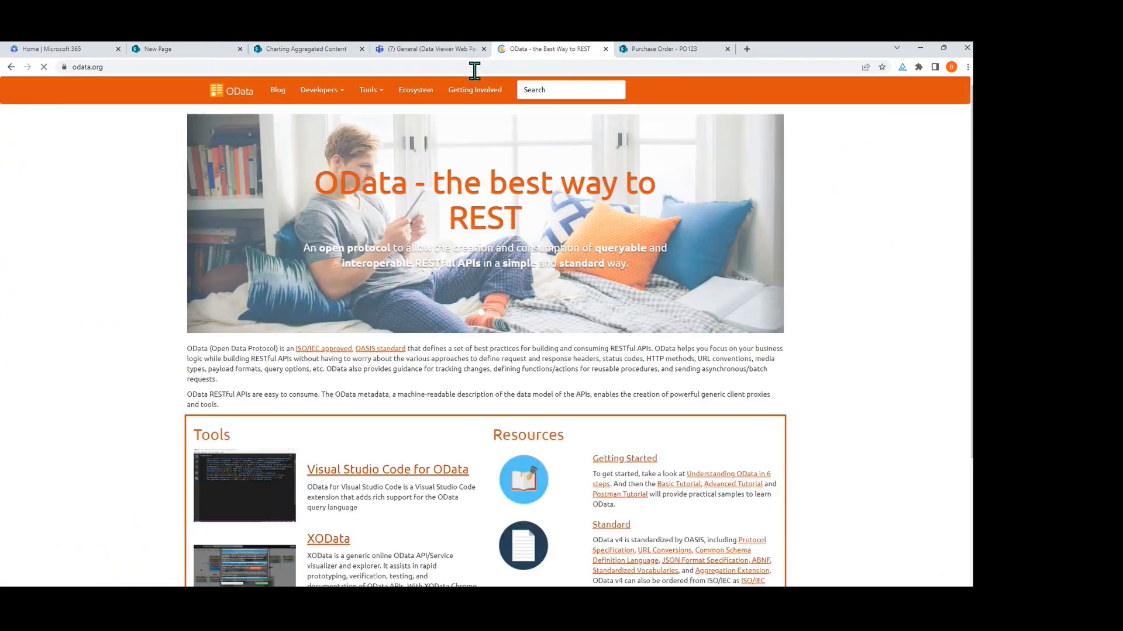
pyautogui.click(321, 99)
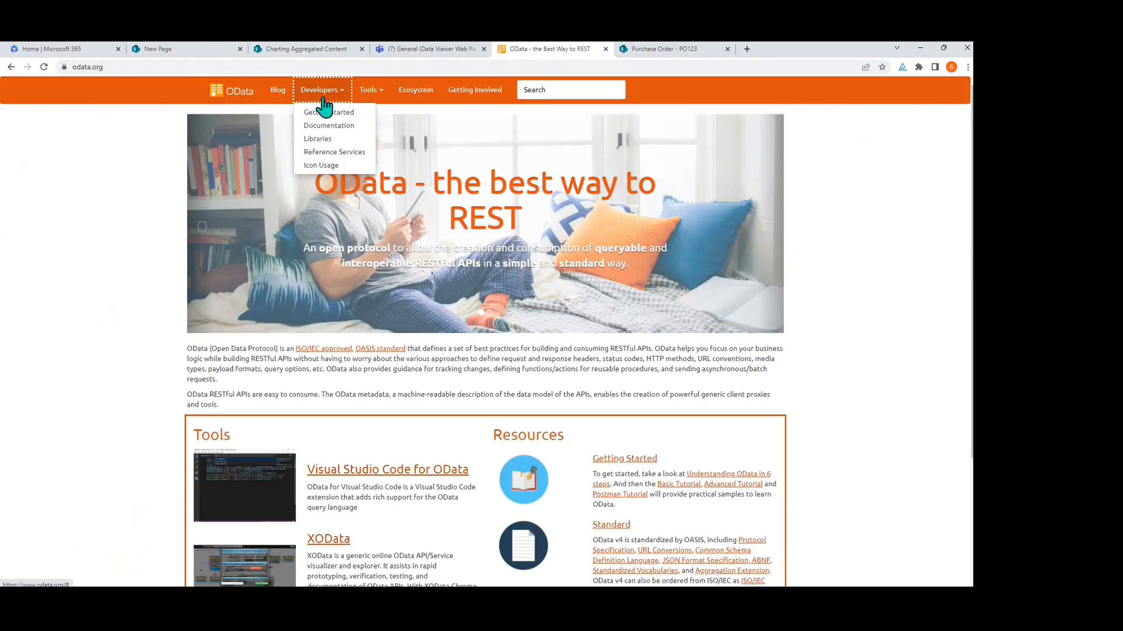
pyautogui.click(326, 155)
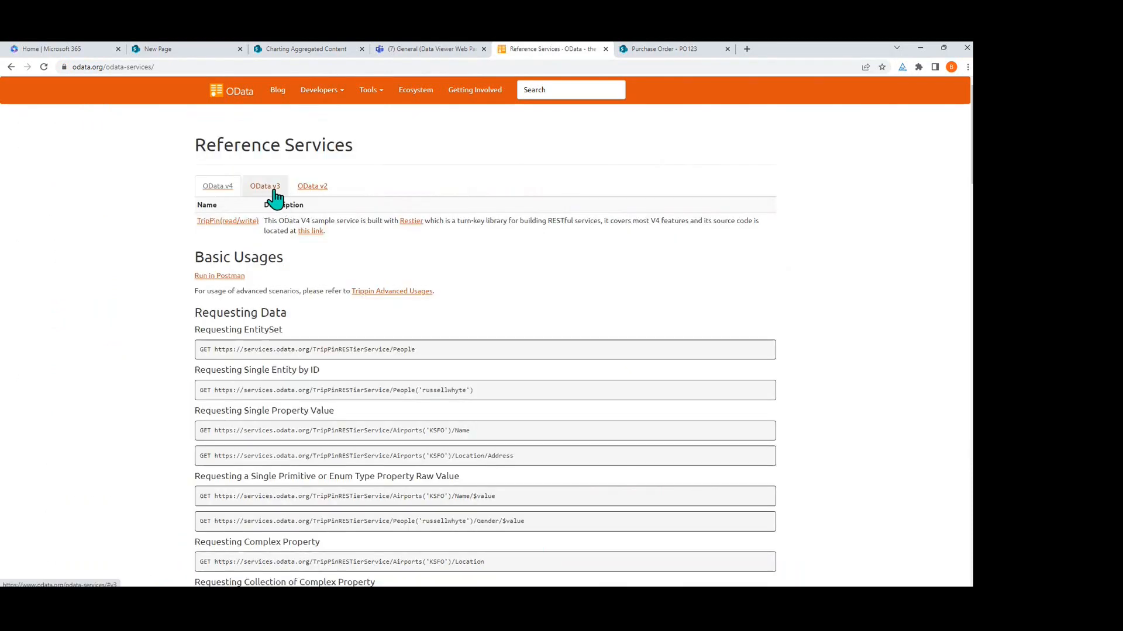
pyautogui.click(272, 191)
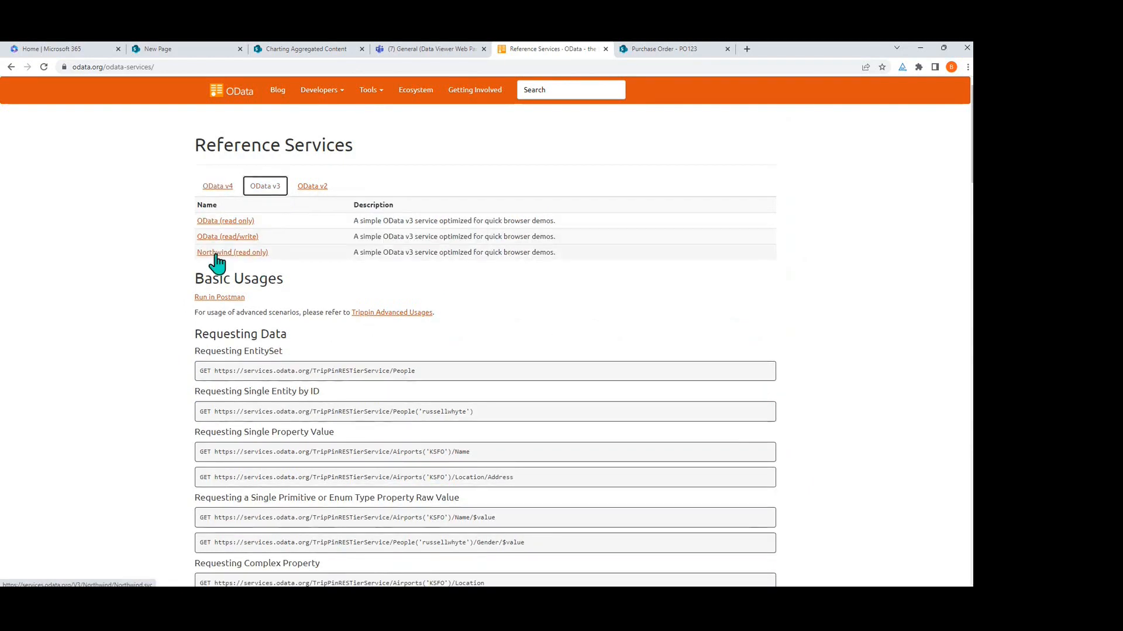
pyautogui.click(243, 253)
# Step: Copy the Northwind service address and enter it as the oData Service URL in the OData view's data source
pyautogui.moveTo(215, 66); pyautogui.dragTo(243, 68)
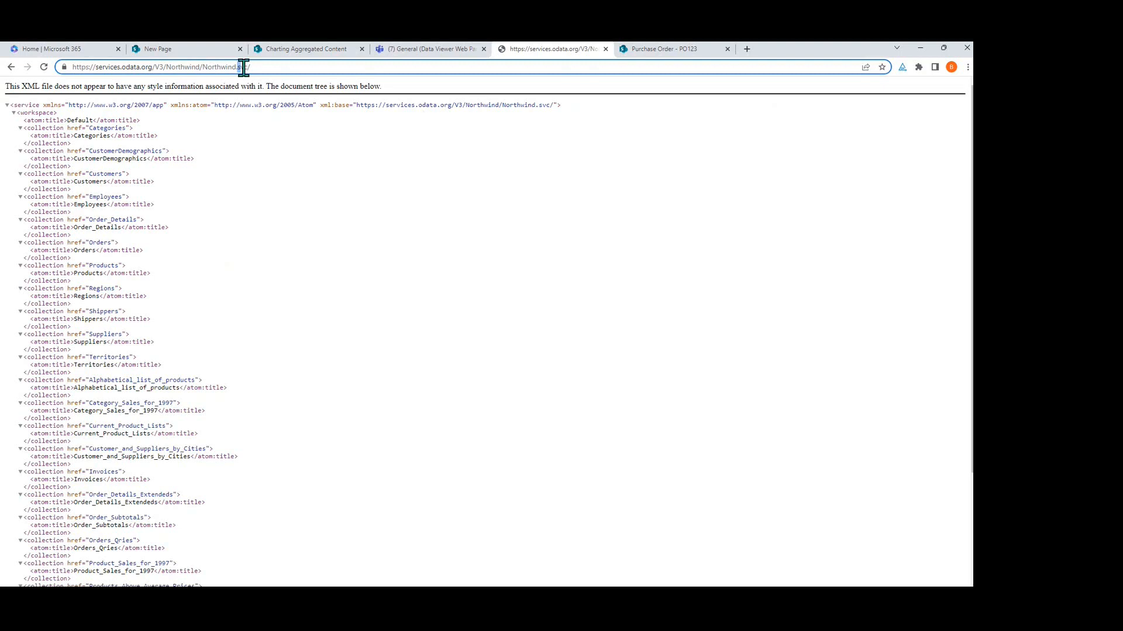
pyautogui.tripleClick(252, 67)
pyautogui.hotkey('ctrl', 'c')
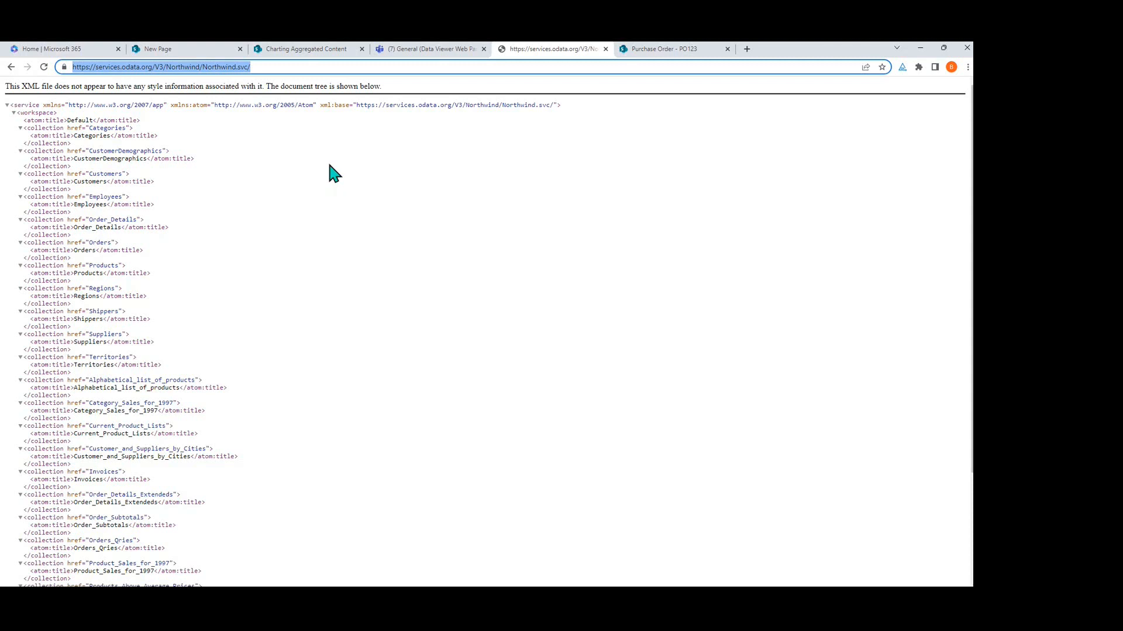
pyautogui.click(203, 52)
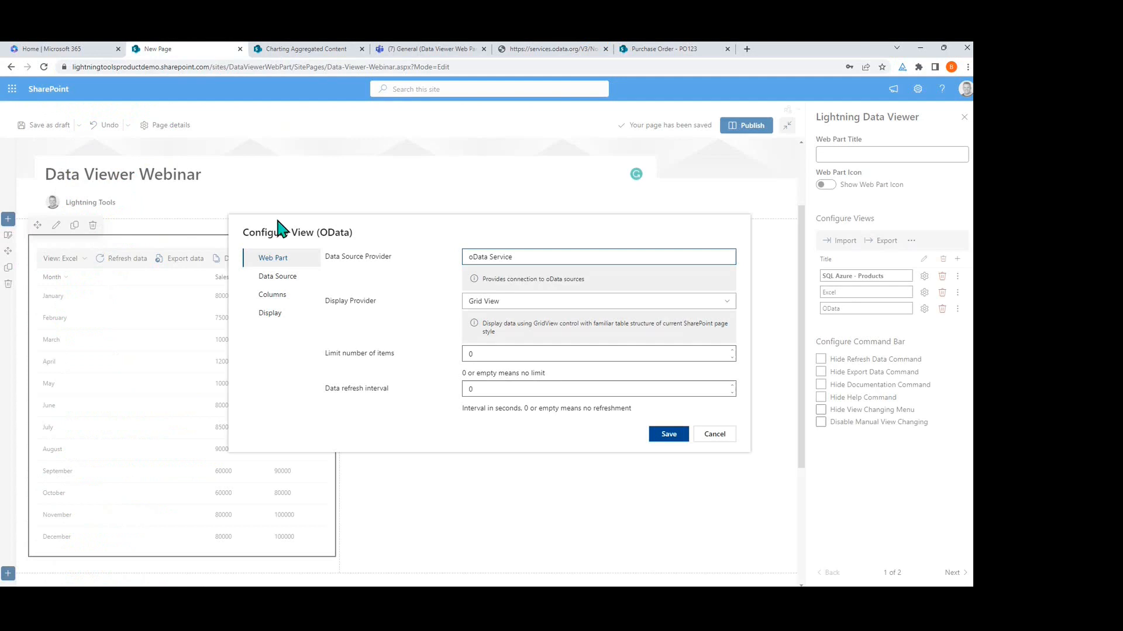
pyautogui.click(314, 286)
pyautogui.hotkey('ctrl', 'v')
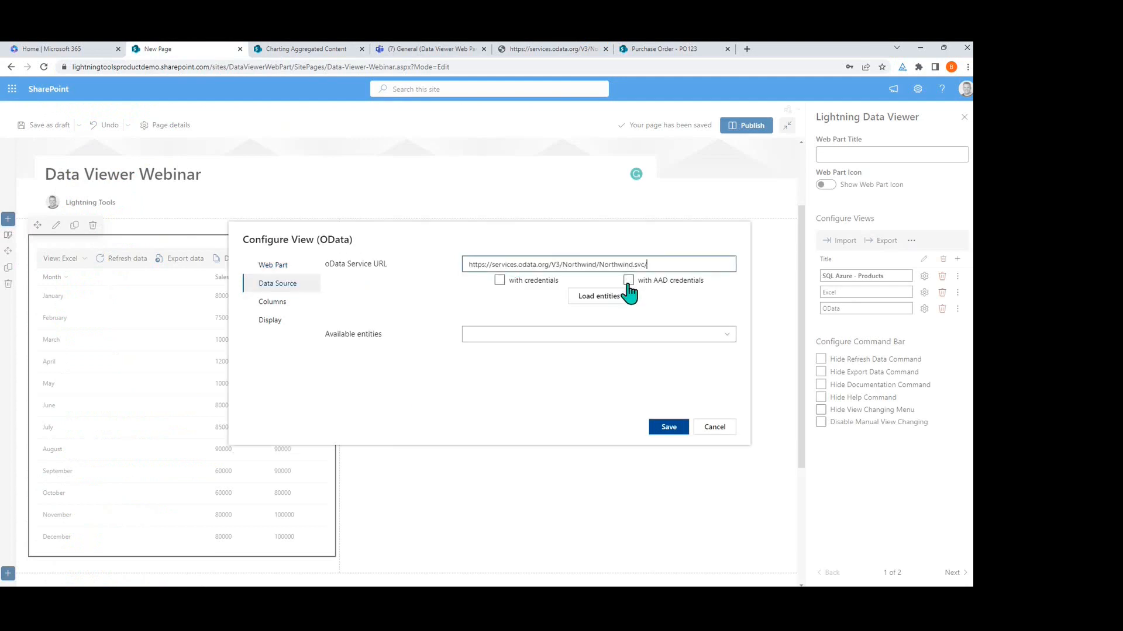
# Step: Load the service's entities and choose Customers as the entity for the view
pyautogui.click(598, 297)
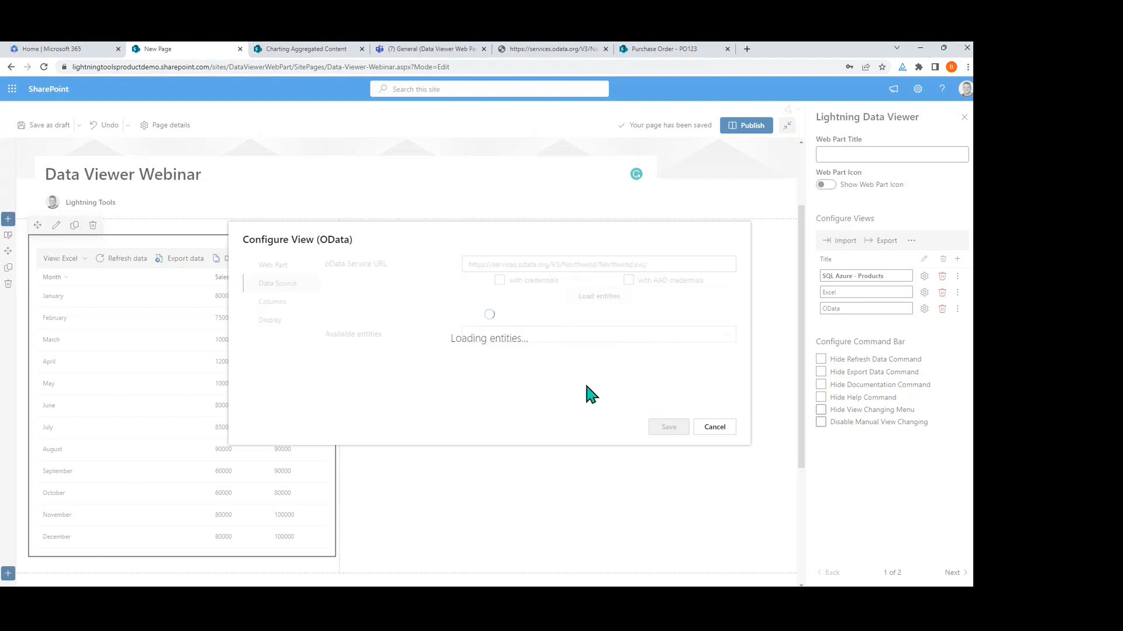
pyautogui.click(509, 332)
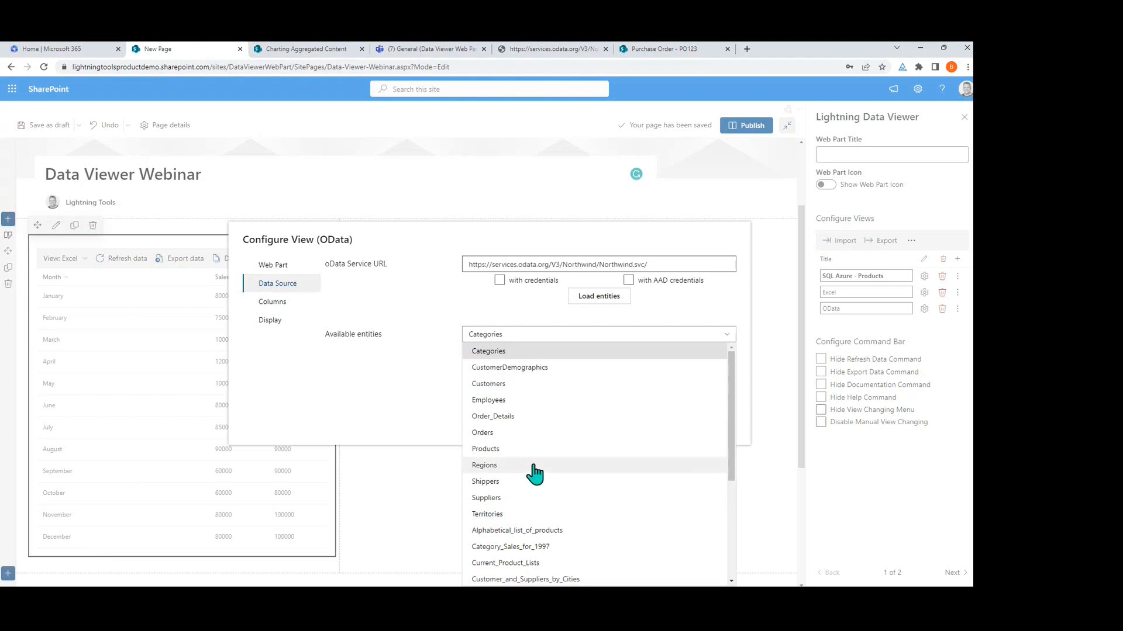
pyautogui.click(646, 384)
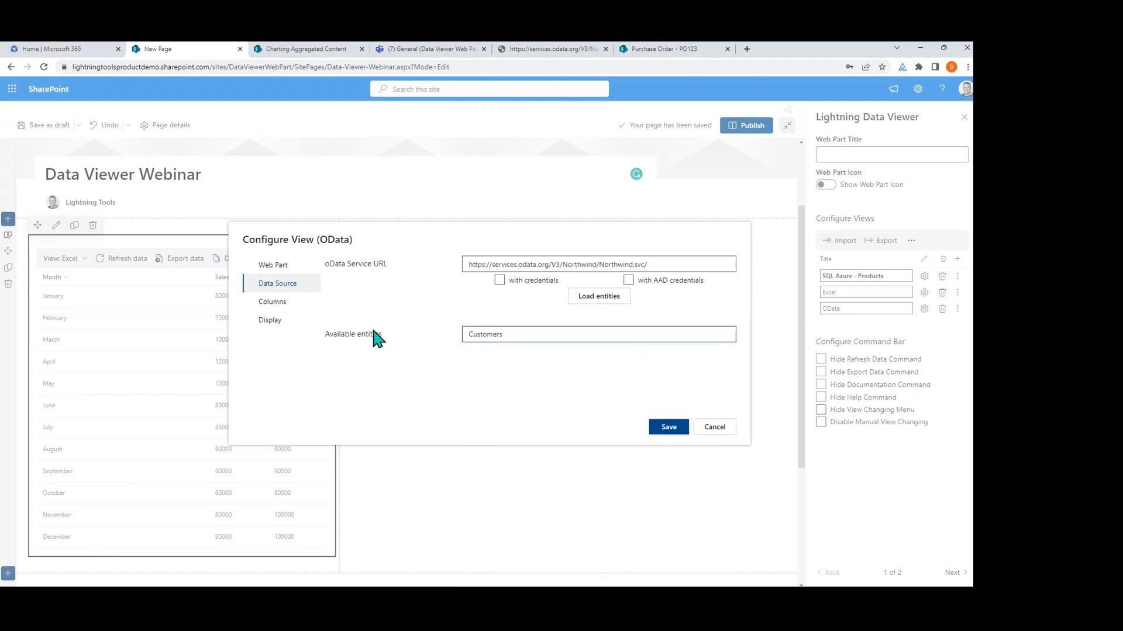
# Step: Move CompanyName to first place and include the CompanyName, Address, City, ContactName, ContactTitle and Country columns in the OData view
pyautogui.click(275, 301)
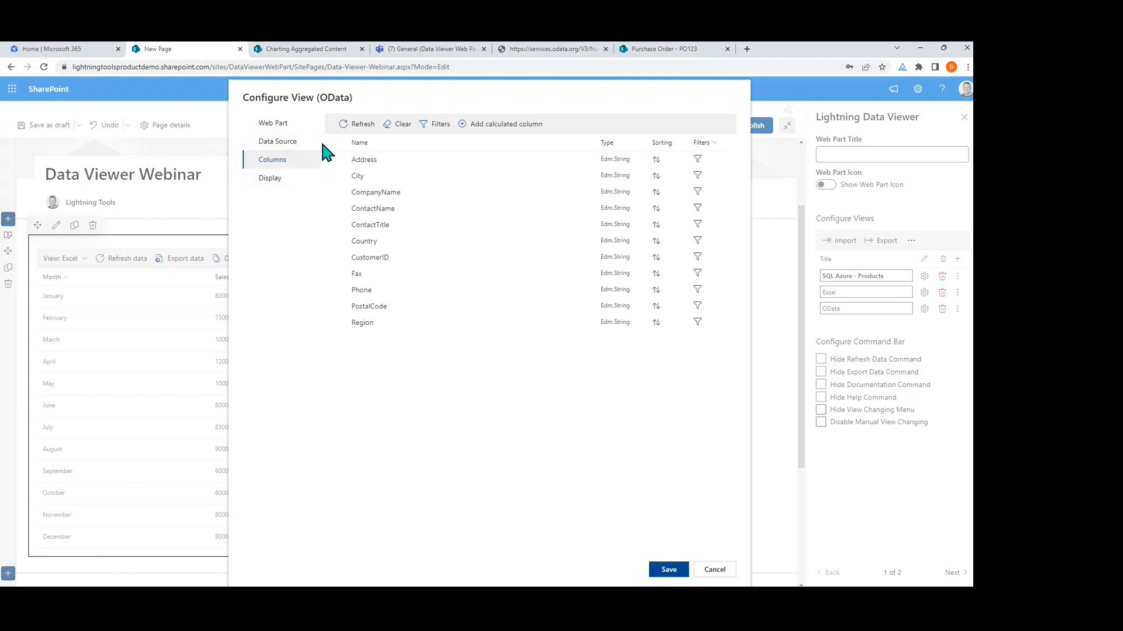
pyautogui.click(334, 192)
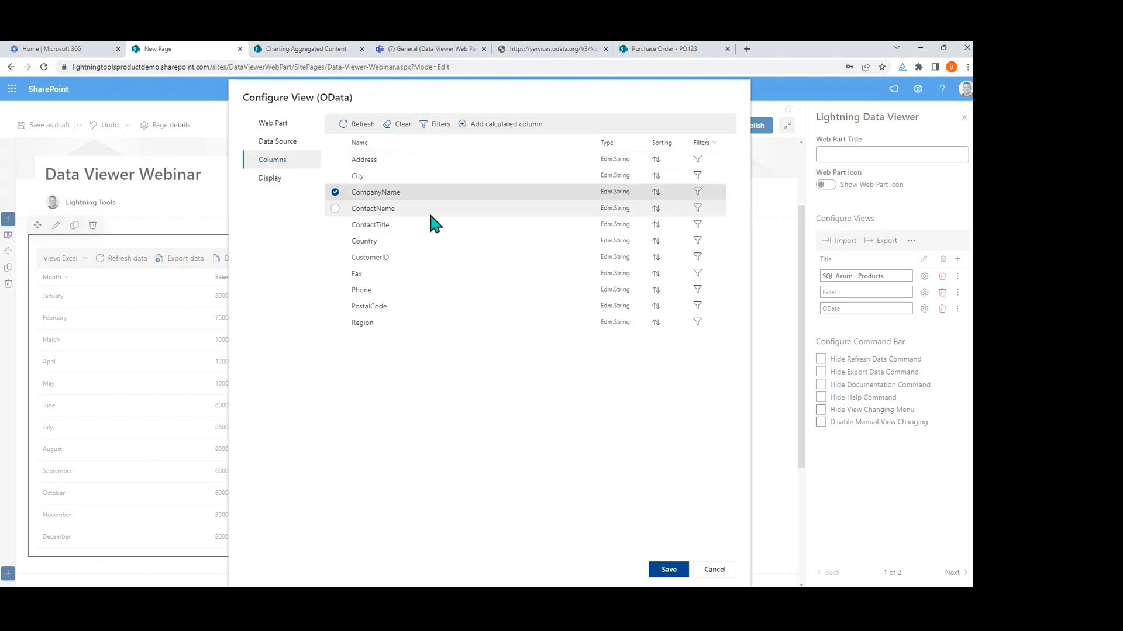
pyautogui.moveTo(422, 194); pyautogui.dragTo(423, 159)
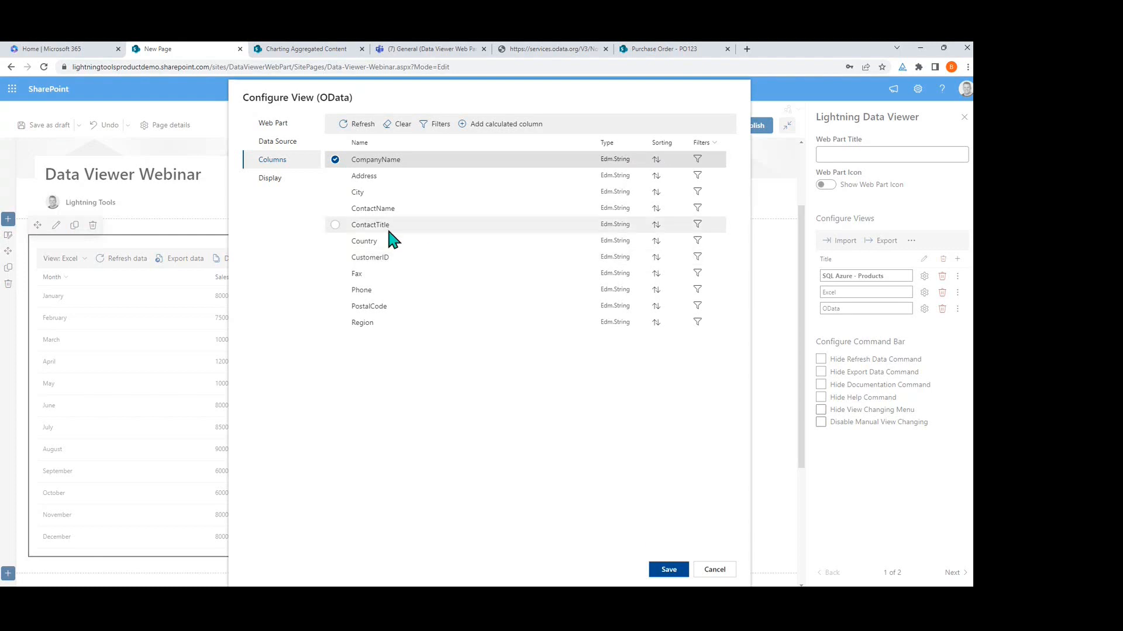
pyautogui.keyDown('shift'); pyautogui.click(334, 204); pyautogui.keyUp('shift')
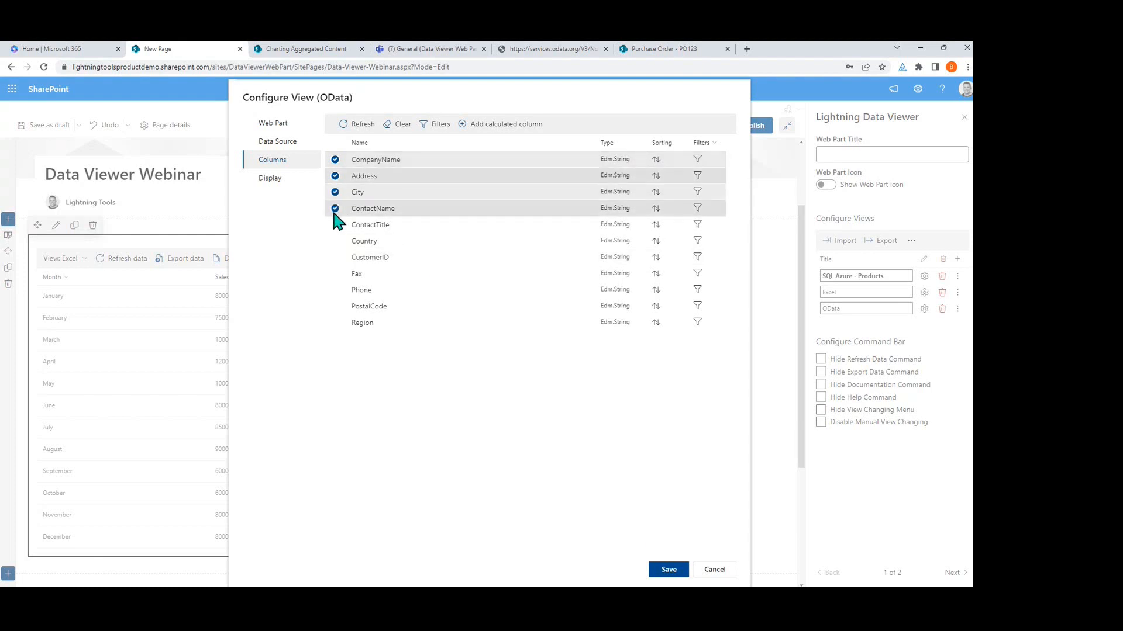
pyautogui.click(335, 246)
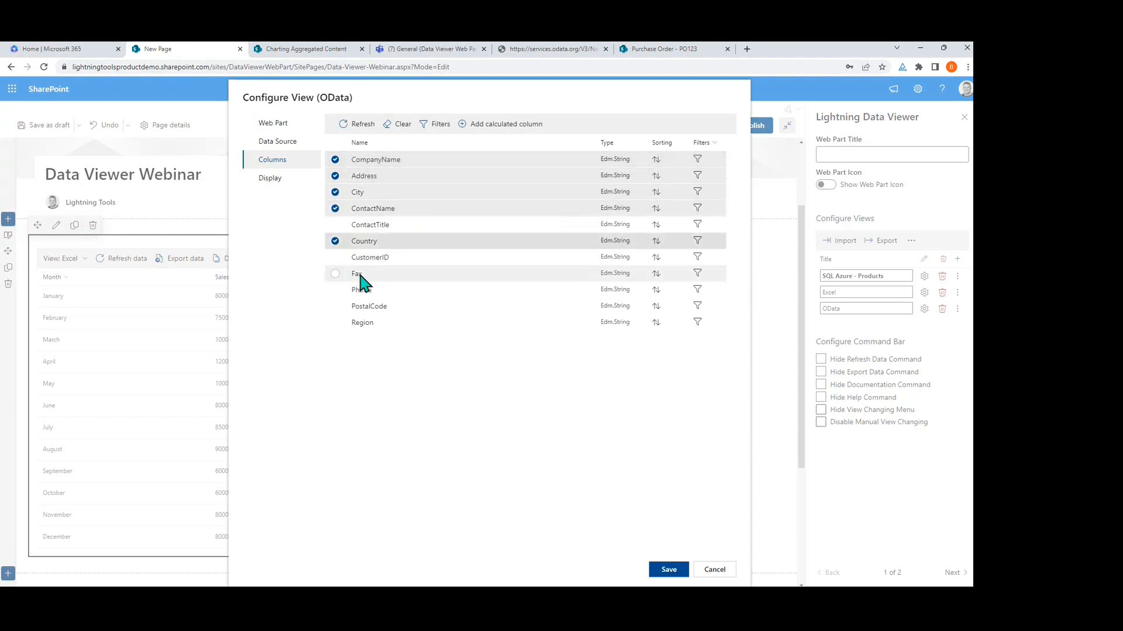
pyautogui.click(335, 225)
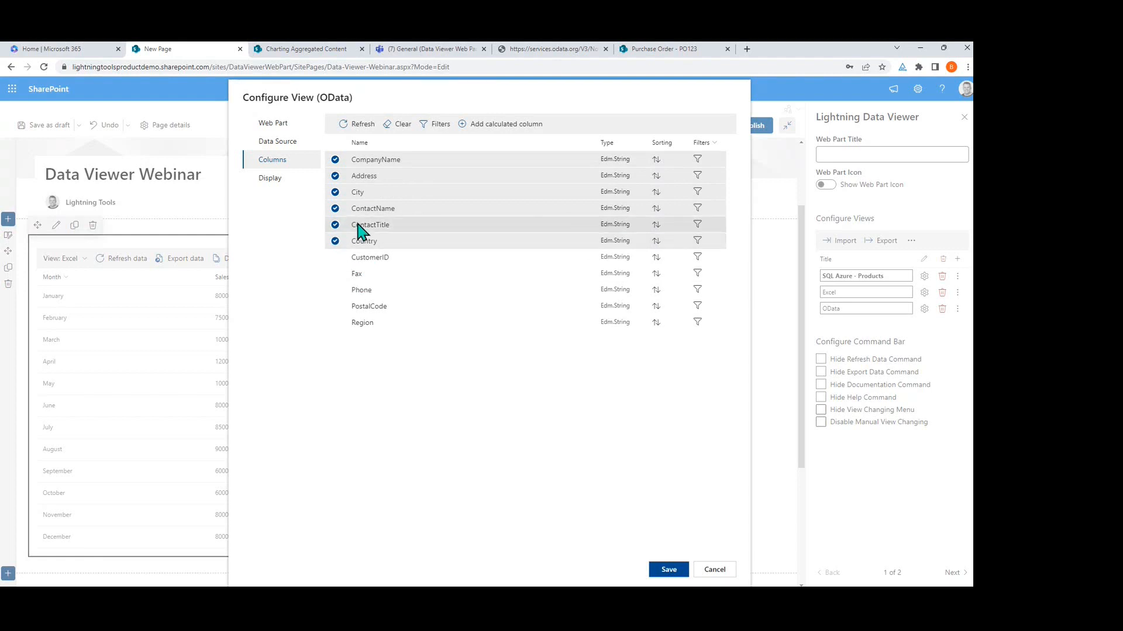
# Step: Include the Phone column in the OData view and group its rows by Country
pyautogui.click(333, 288)
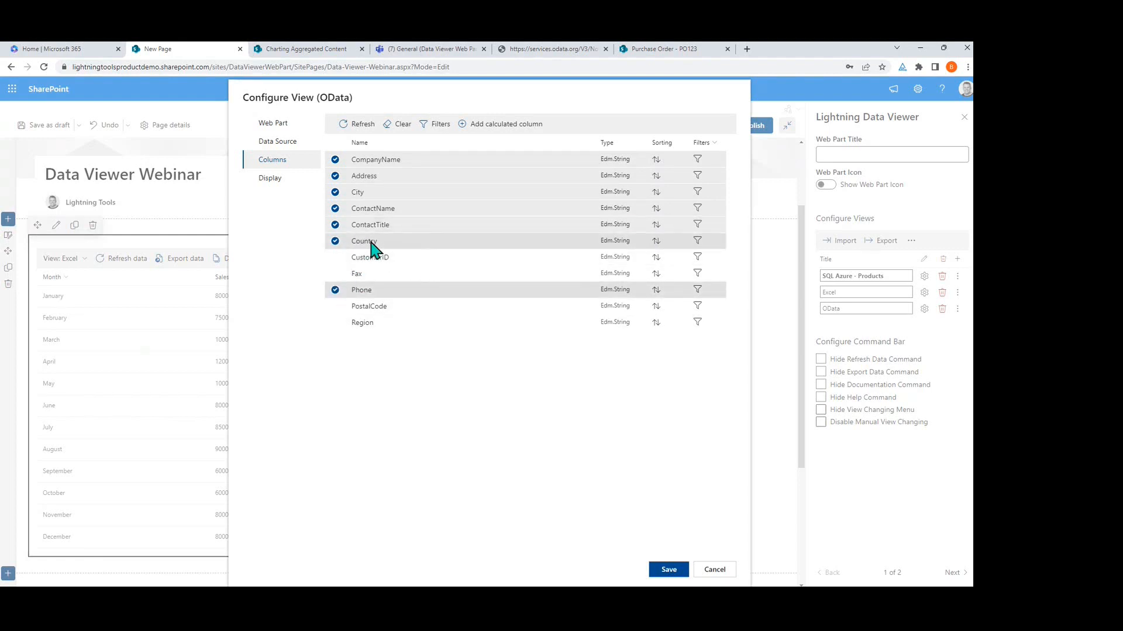
pyautogui.click(289, 184)
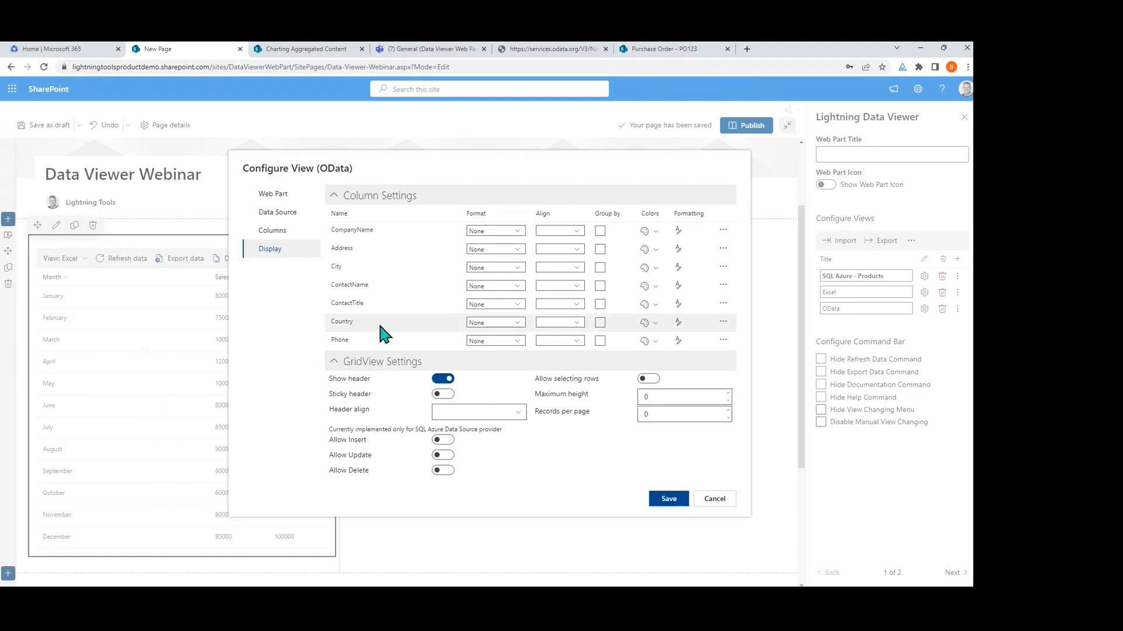
pyautogui.click(510, 231)
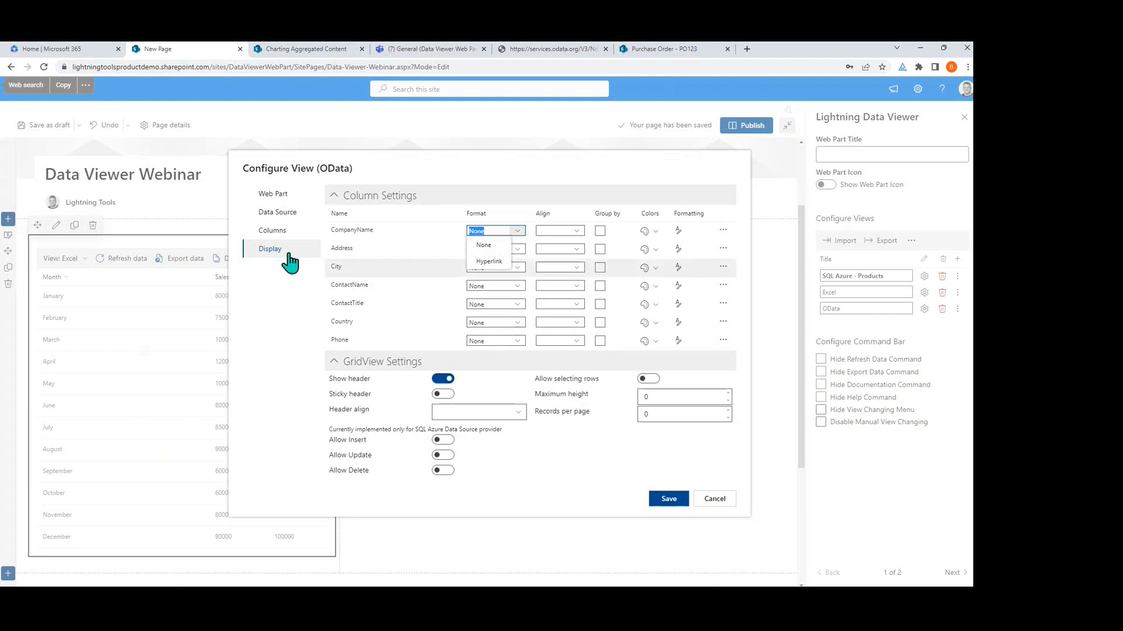
pyautogui.click(538, 174)
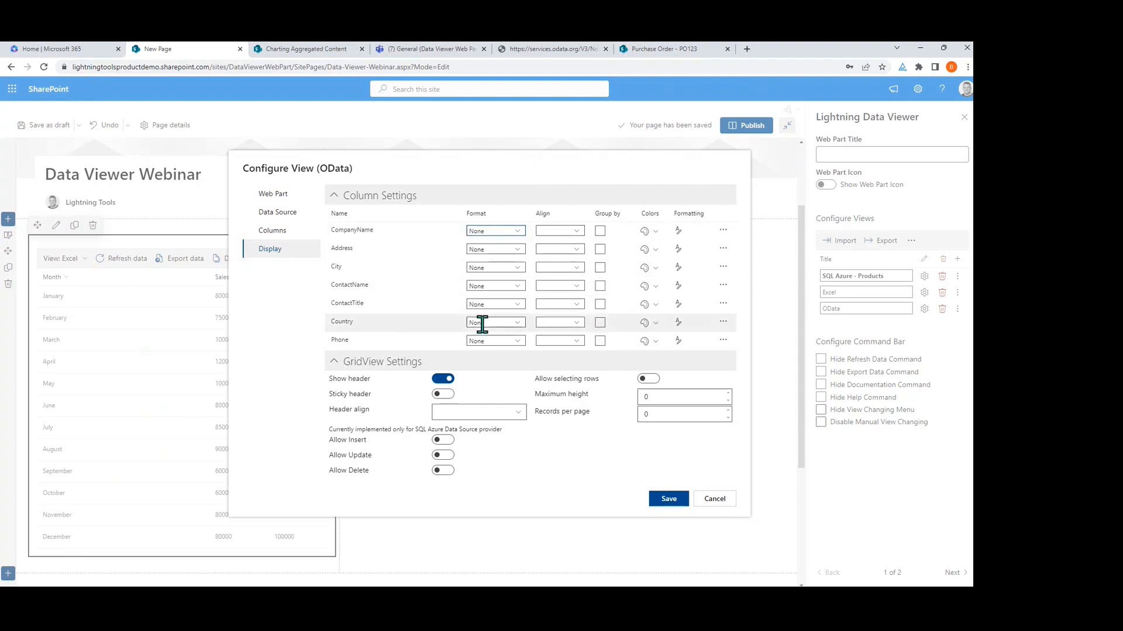
pyautogui.click(600, 323)
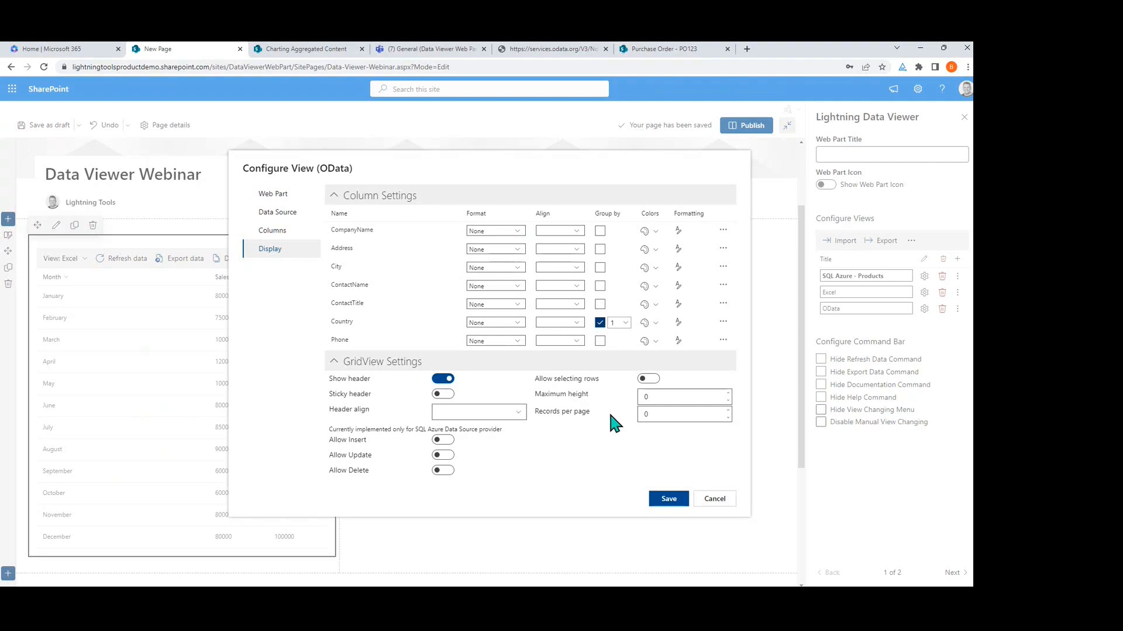
# Step: Try ContactTitle, ContactName and City as additional grouping levels, and remove them again
pyautogui.click(600, 304)
pyautogui.click(600, 286)
pyautogui.click(600, 267)
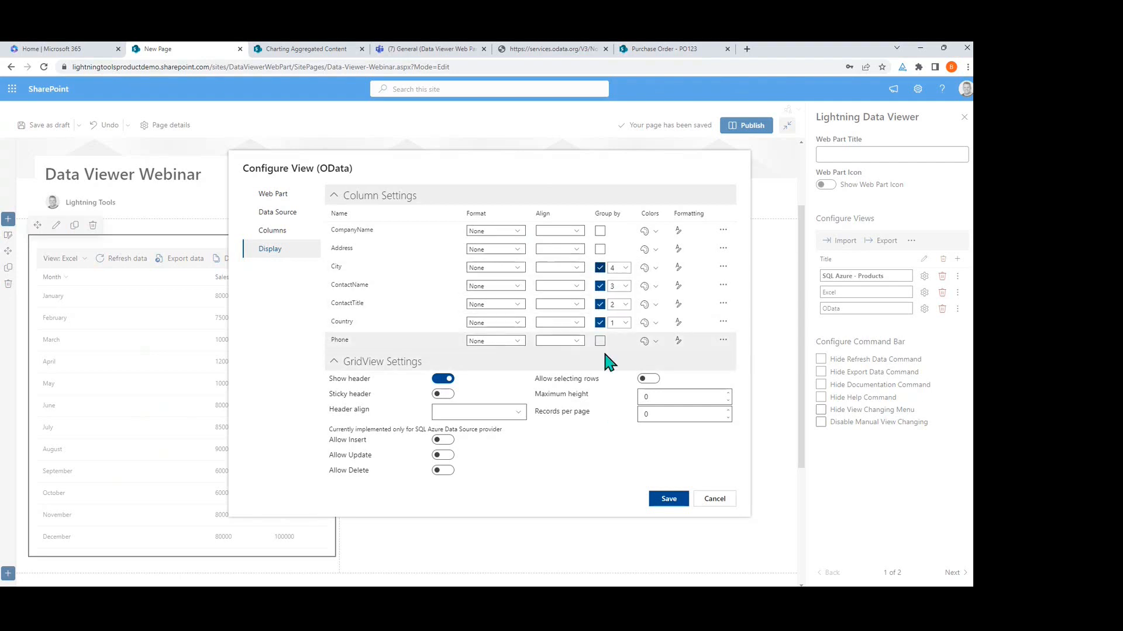
pyautogui.click(600, 268)
pyautogui.click(600, 286)
pyautogui.click(600, 304)
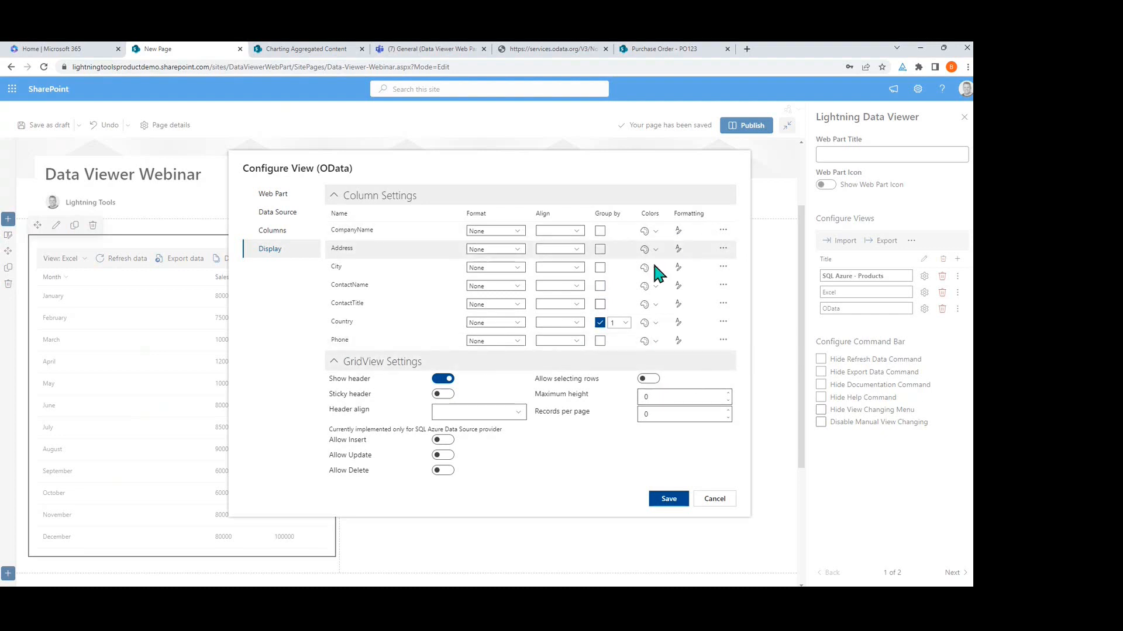
pyautogui.click(656, 325)
pyautogui.moveTo(683, 349)
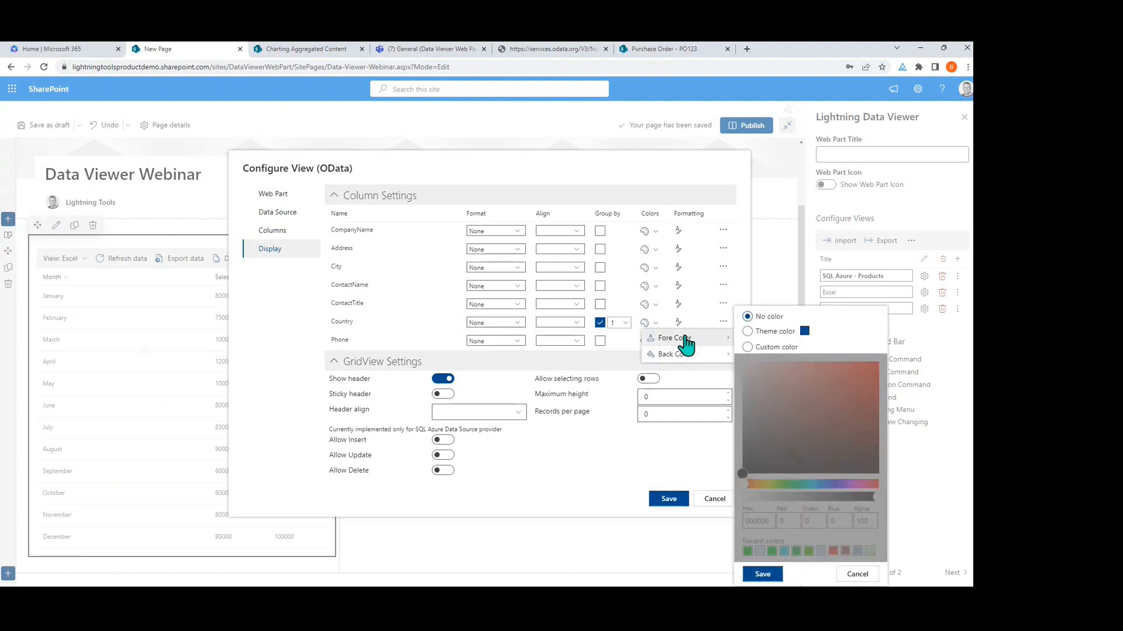
pyautogui.click(748, 332)
pyautogui.click(756, 349)
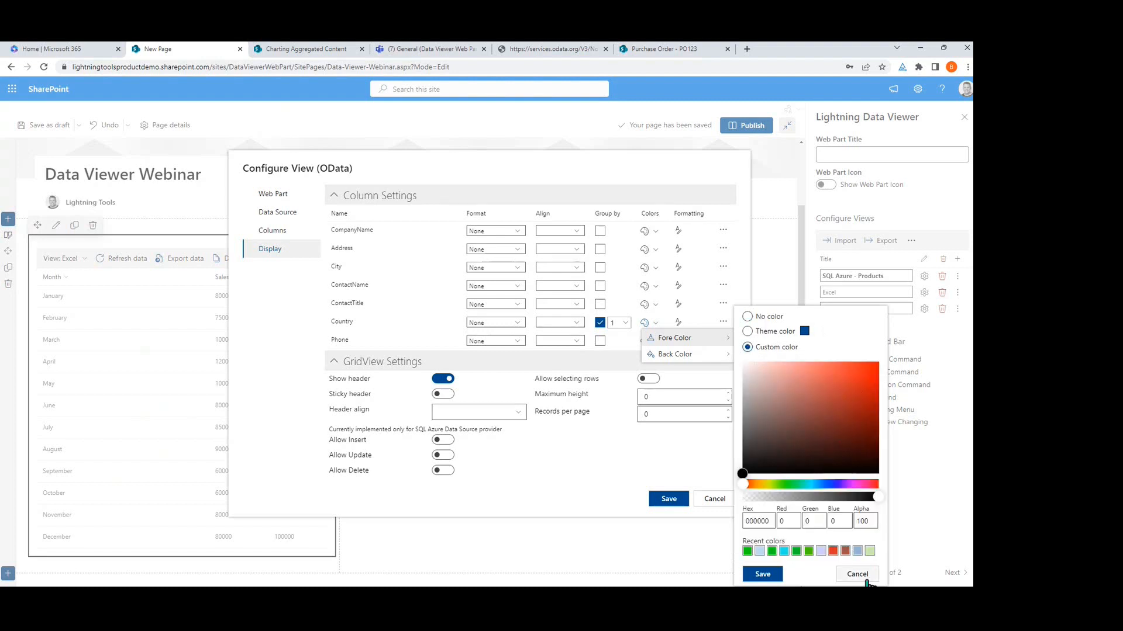
pyautogui.click(858, 575)
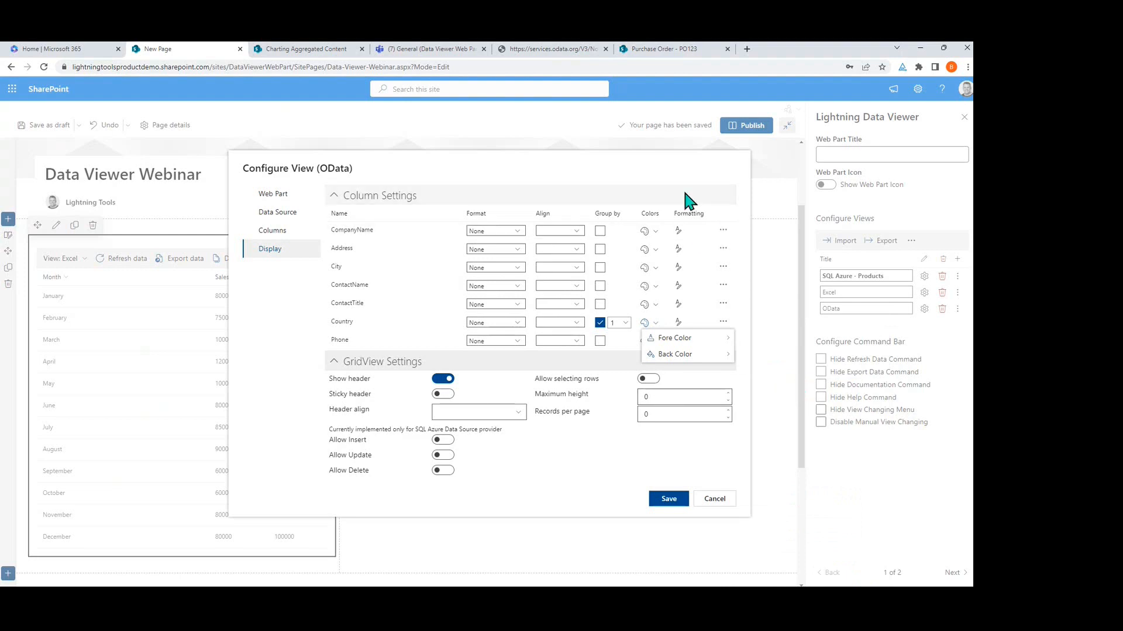
pyautogui.click(705, 168)
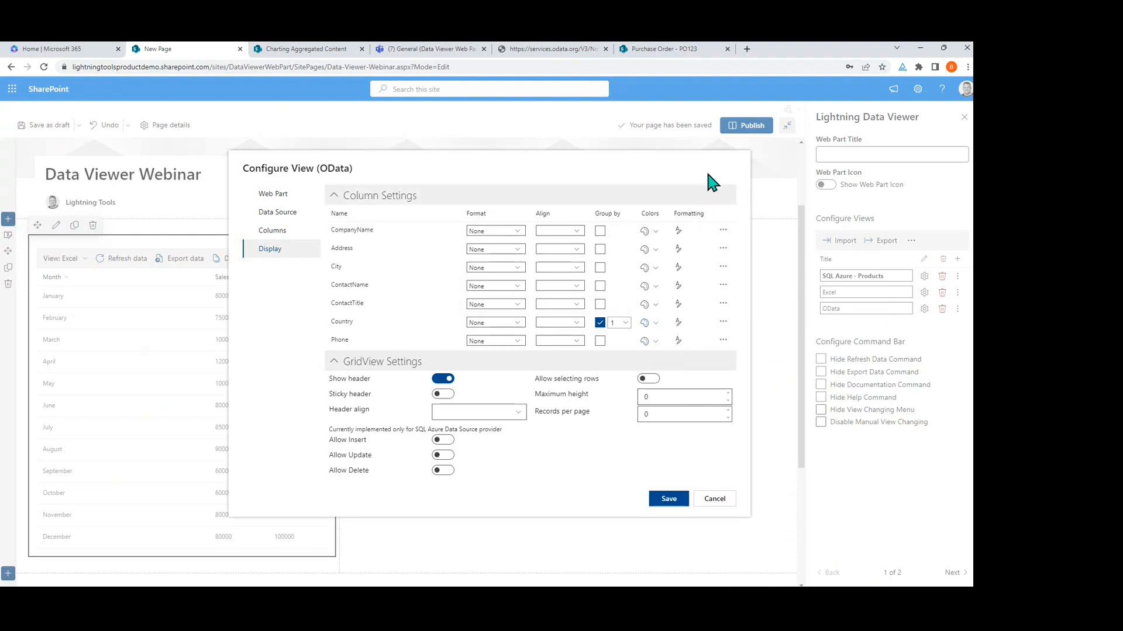
pyautogui.click(678, 322)
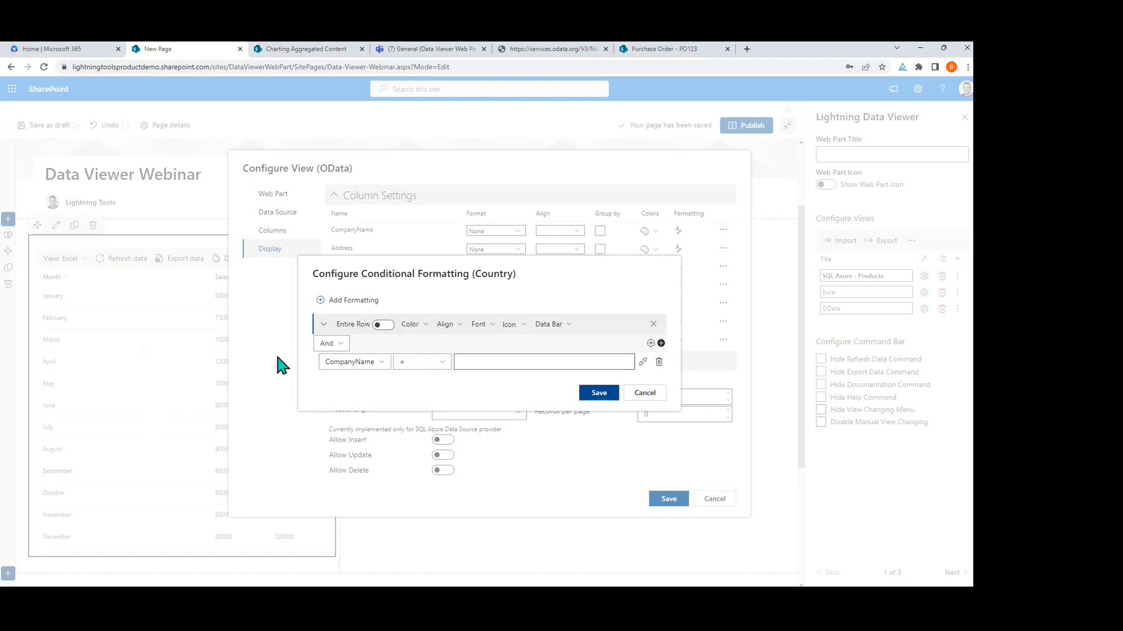
pyautogui.click(494, 362)
pyautogui.click(643, 393)
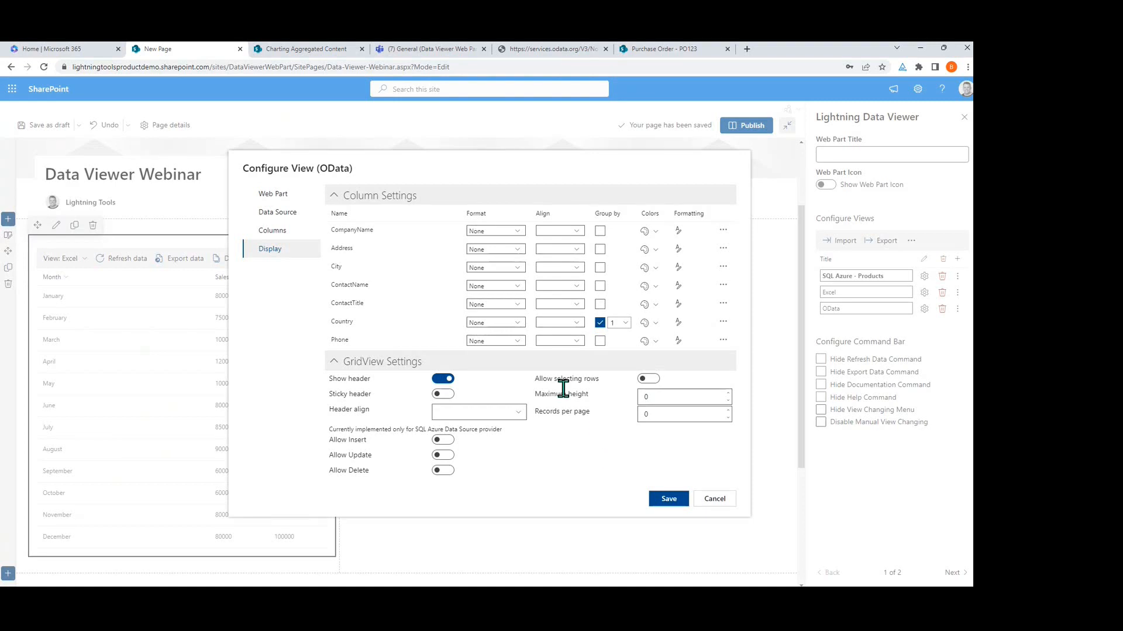
# Step: Allow selecting rows, set 25 records per page, enable the sticky header, and save the OData view
pyautogui.click(649, 379)
pyautogui.doubleClick(675, 415)
pyautogui.click(442, 394)
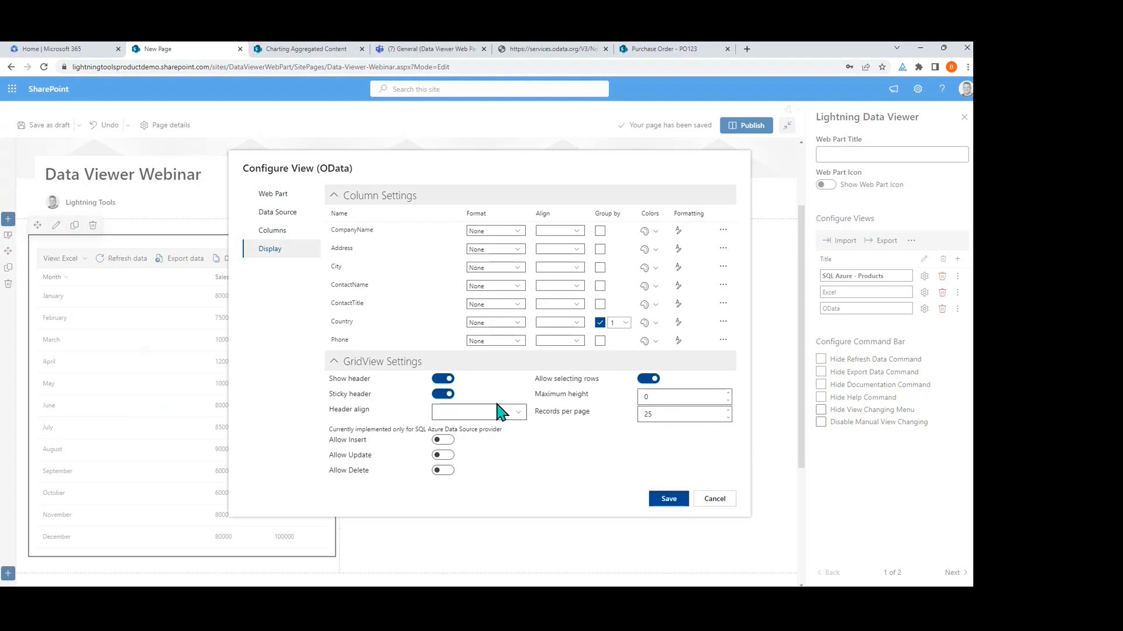
pyautogui.click(523, 414)
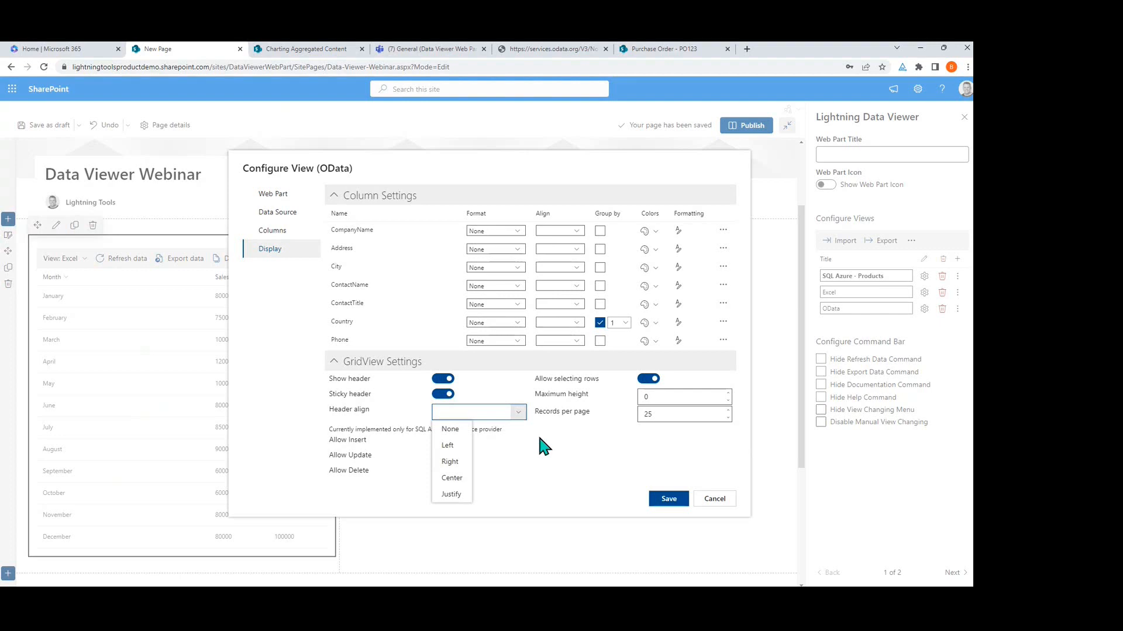
pyautogui.click(544, 450)
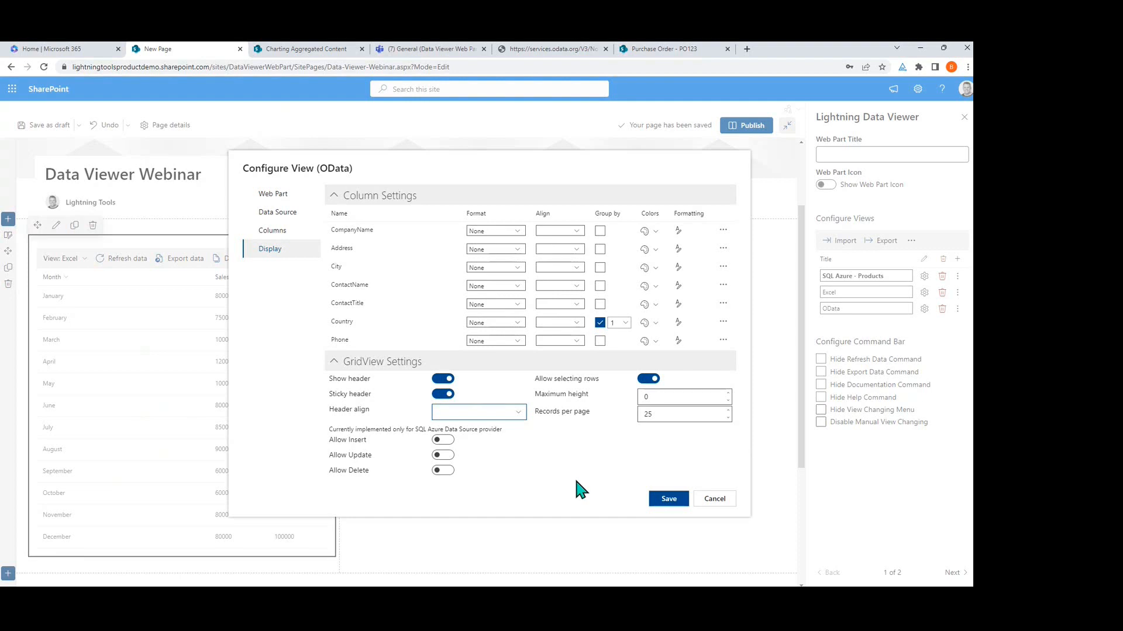
pyautogui.click(669, 501)
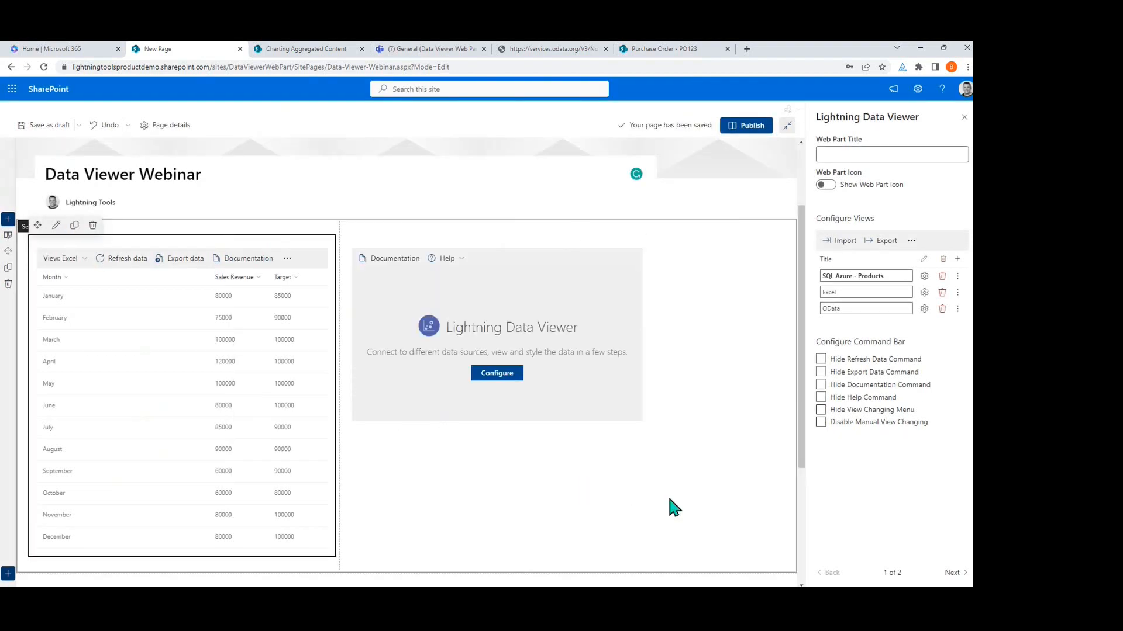
# Step: Show the OData view in the configured web part, and try selecting and clearing the Germany rows
pyautogui.click(73, 262)
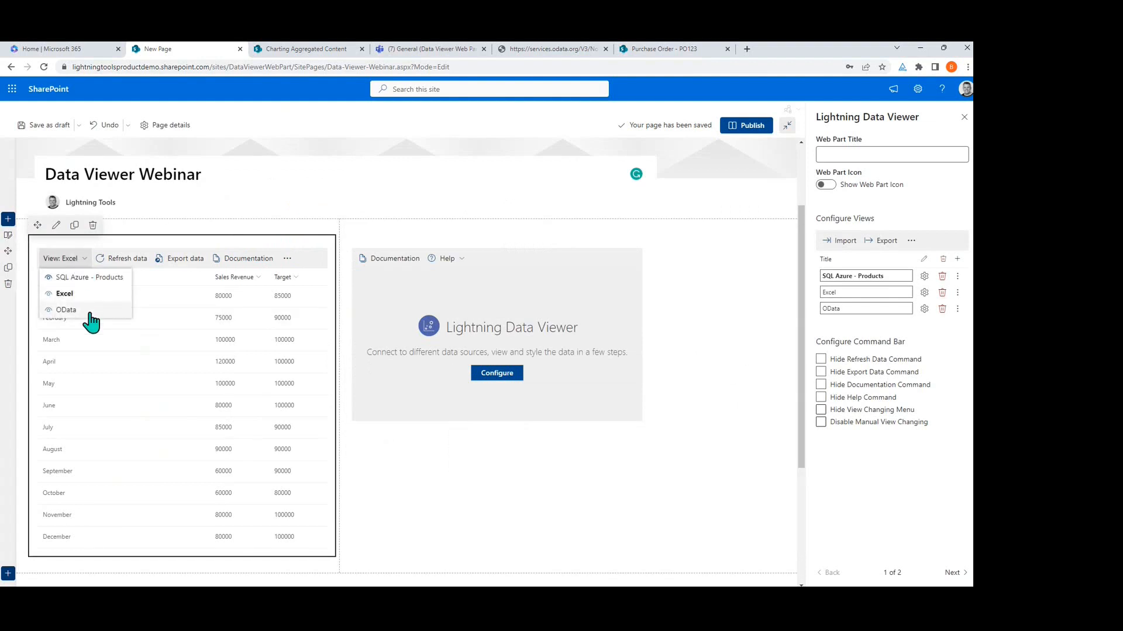
pyautogui.click(88, 310)
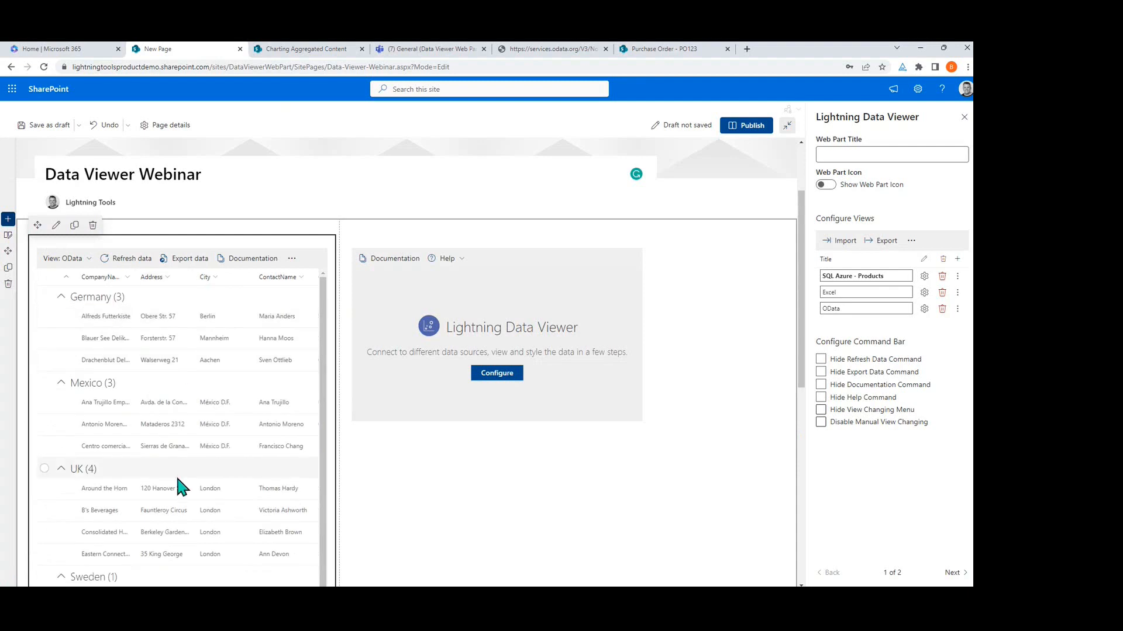
pyautogui.scroll(-3, 176, 476)
pyautogui.scroll(3, 170, 469)
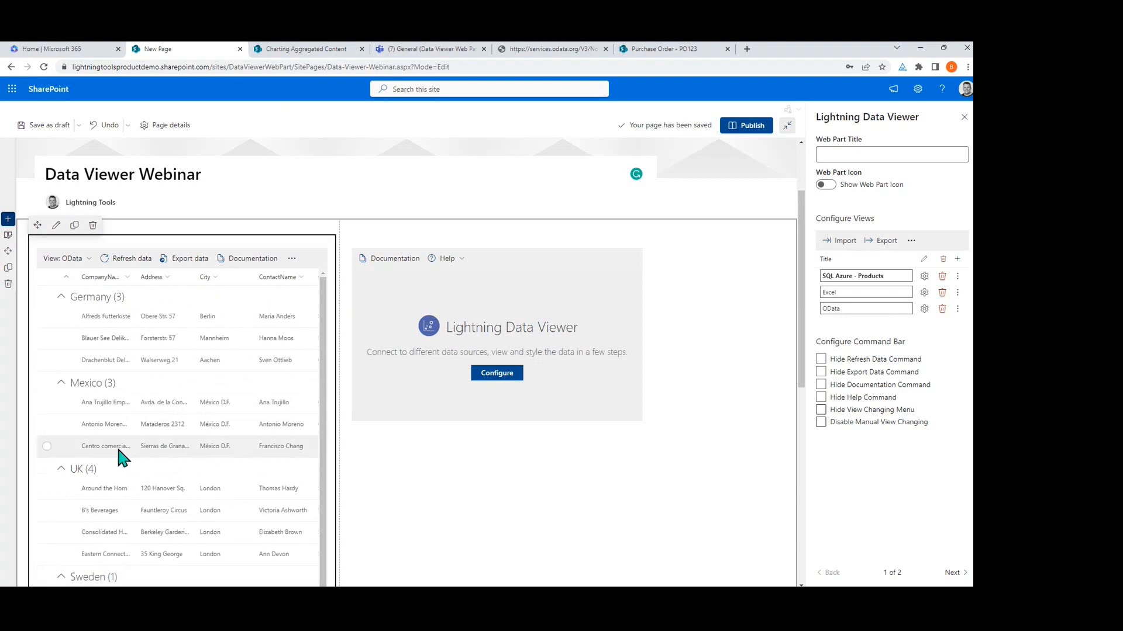
pyautogui.click(47, 316)
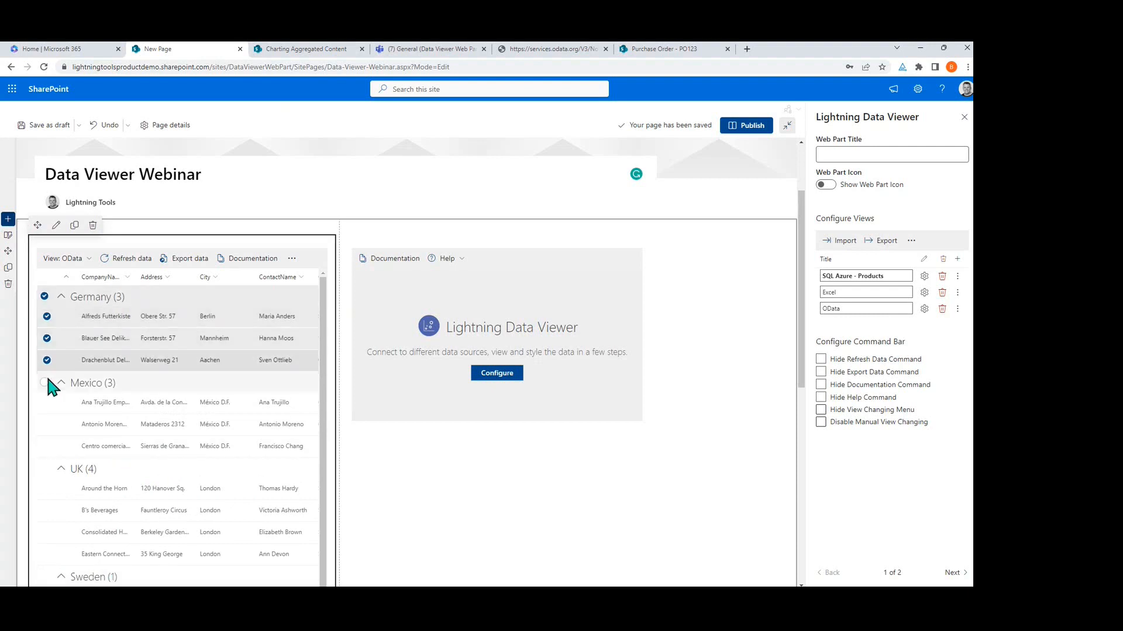
pyautogui.click(46, 317)
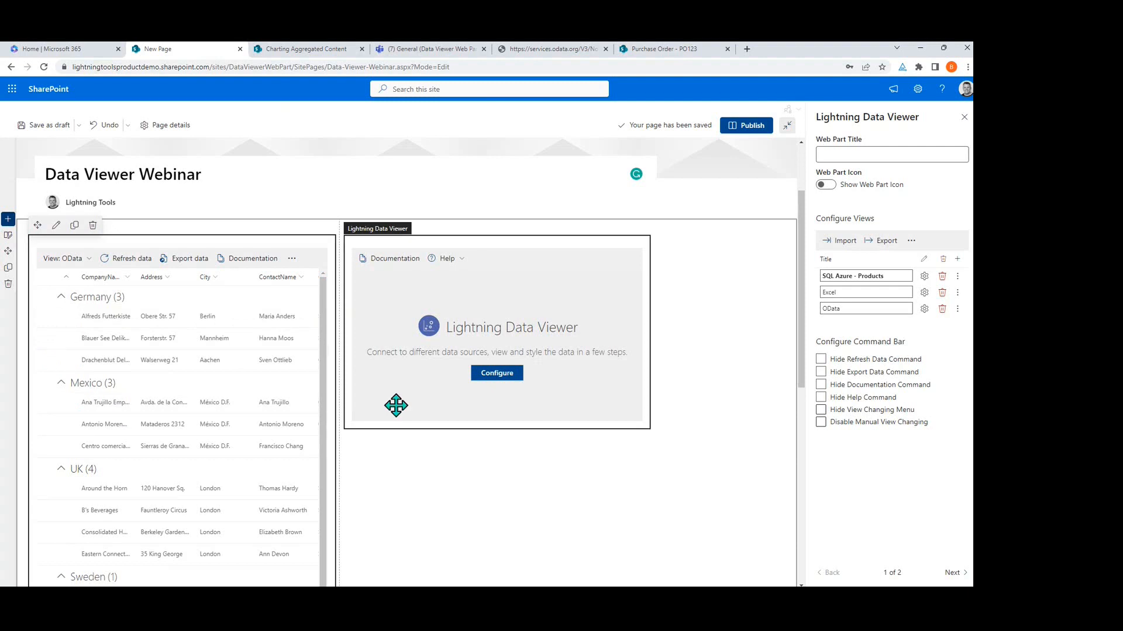
# Step: Start configuring the second Lightning Data Viewer web part with oData Service as its data source provider
pyautogui.click(545, 300)
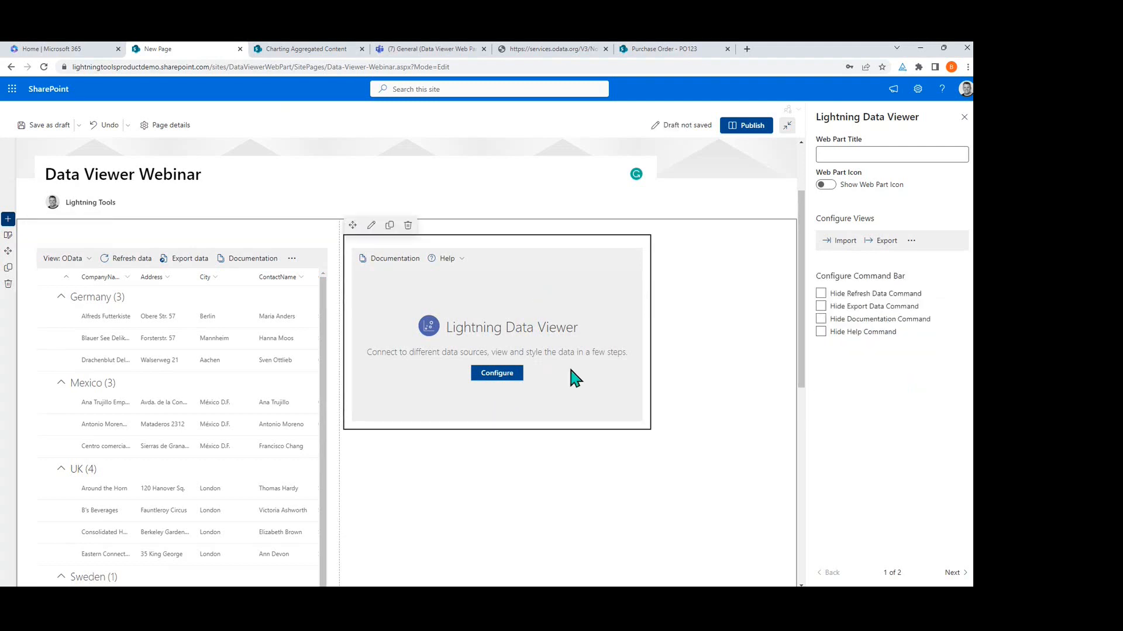
pyautogui.click(500, 373)
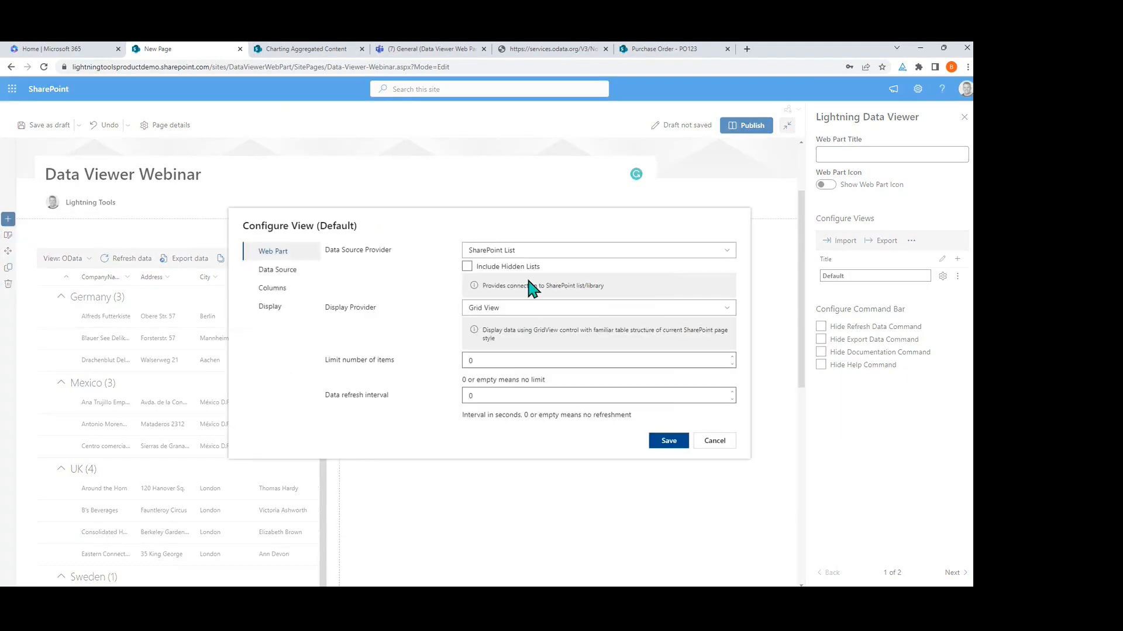
pyautogui.click(528, 252)
pyautogui.click(537, 301)
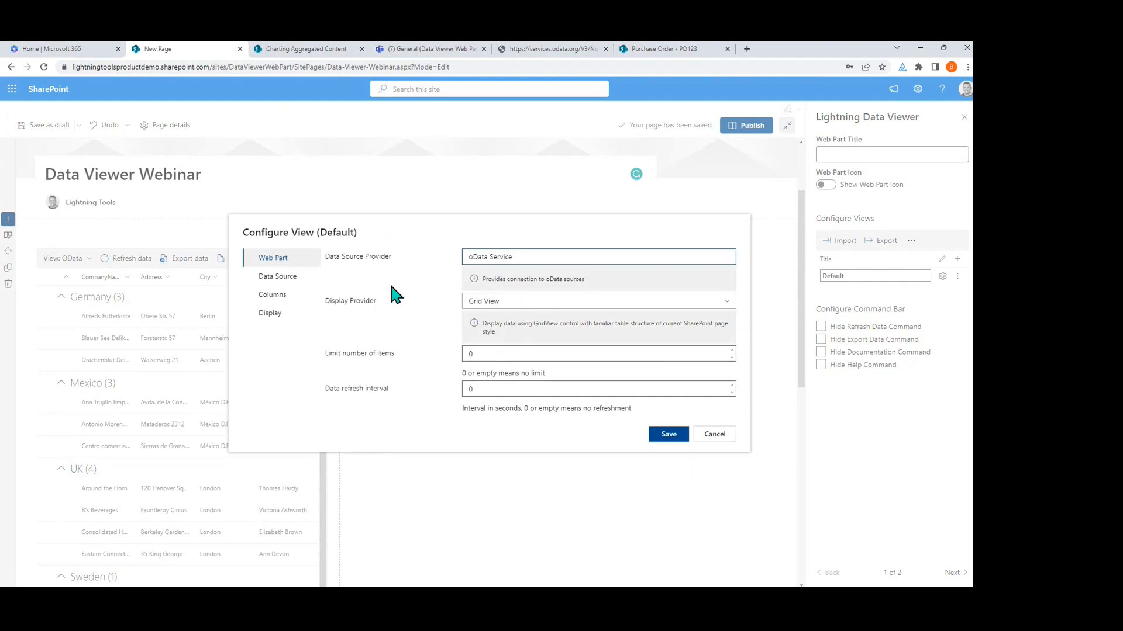
pyautogui.click(260, 277)
pyautogui.write('https://services.odata.org/V3/Northwind/Northwind.svc/')
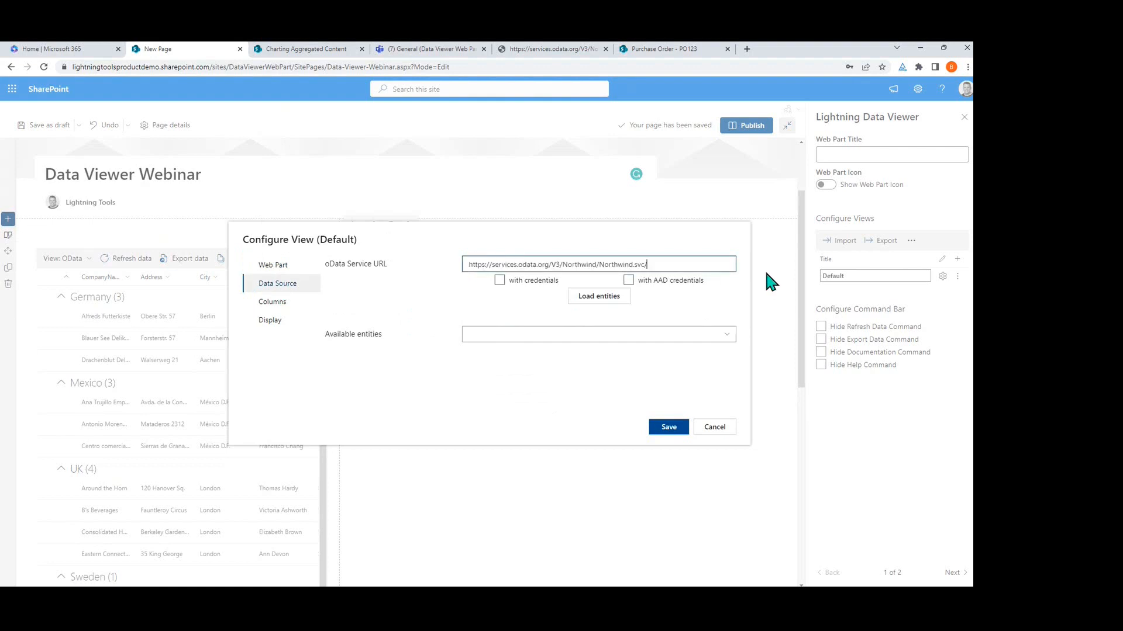
pyautogui.click(611, 297)
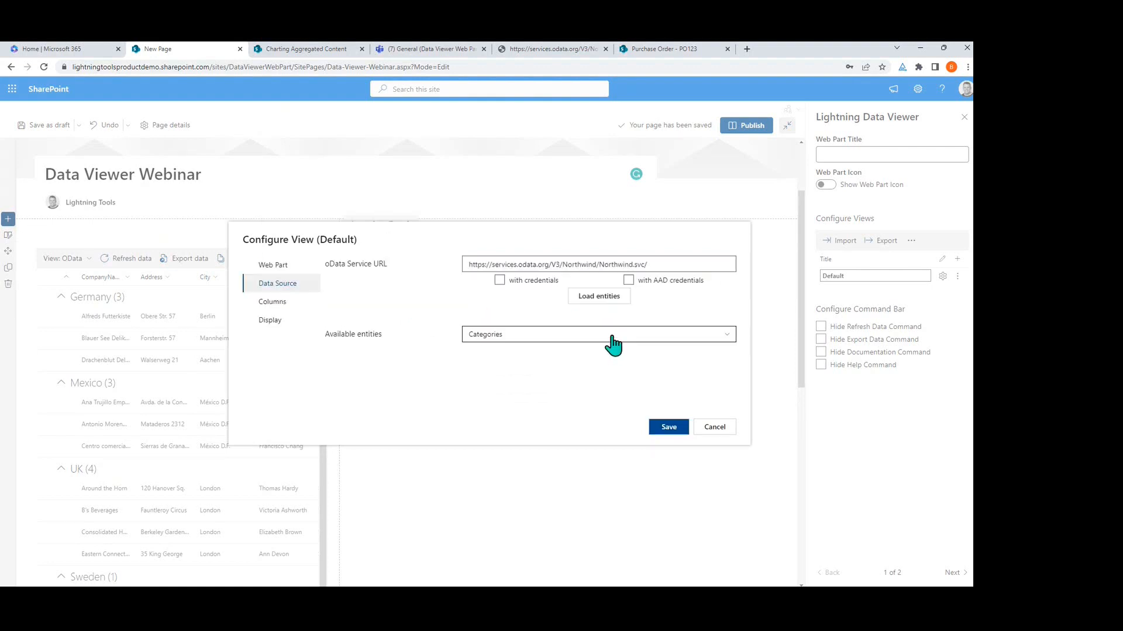
pyautogui.click(611, 336)
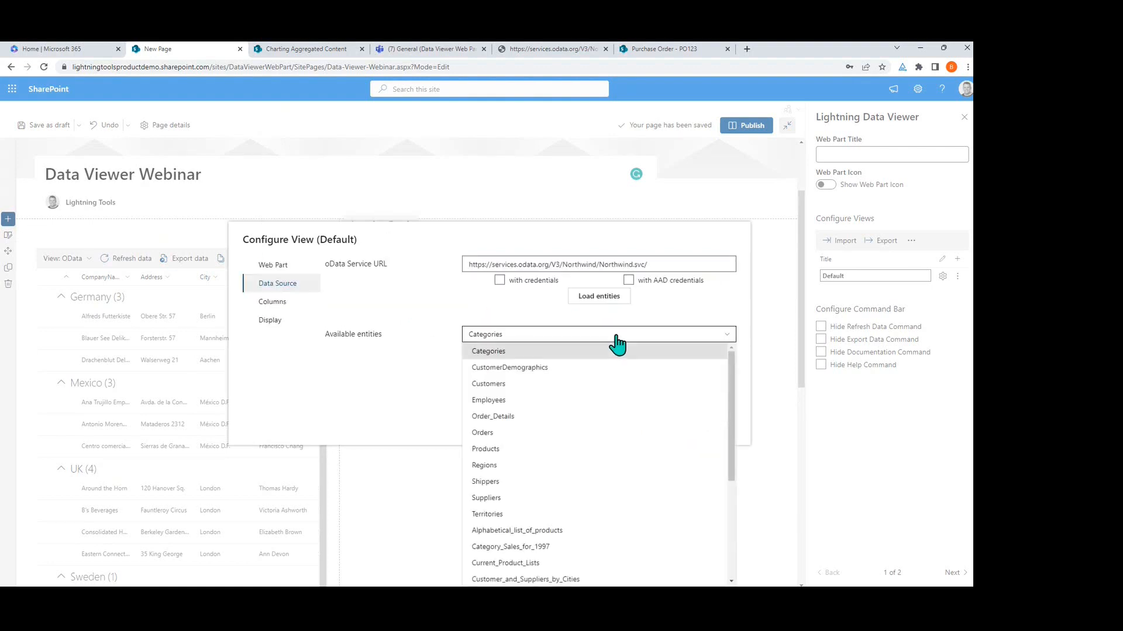
pyautogui.click(581, 435)
# Step: Include the CustomerID, OrderDate, ShipCity and ShipCountry columns in the orders view
pyautogui.click(294, 302)
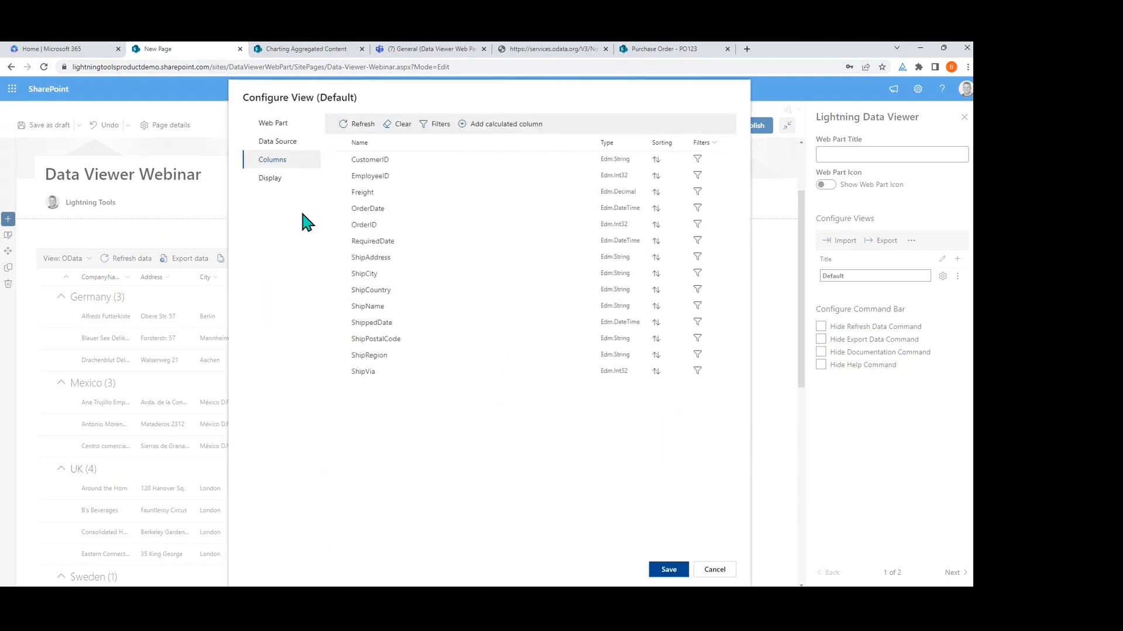
pyautogui.click(335, 160)
pyautogui.click(335, 209)
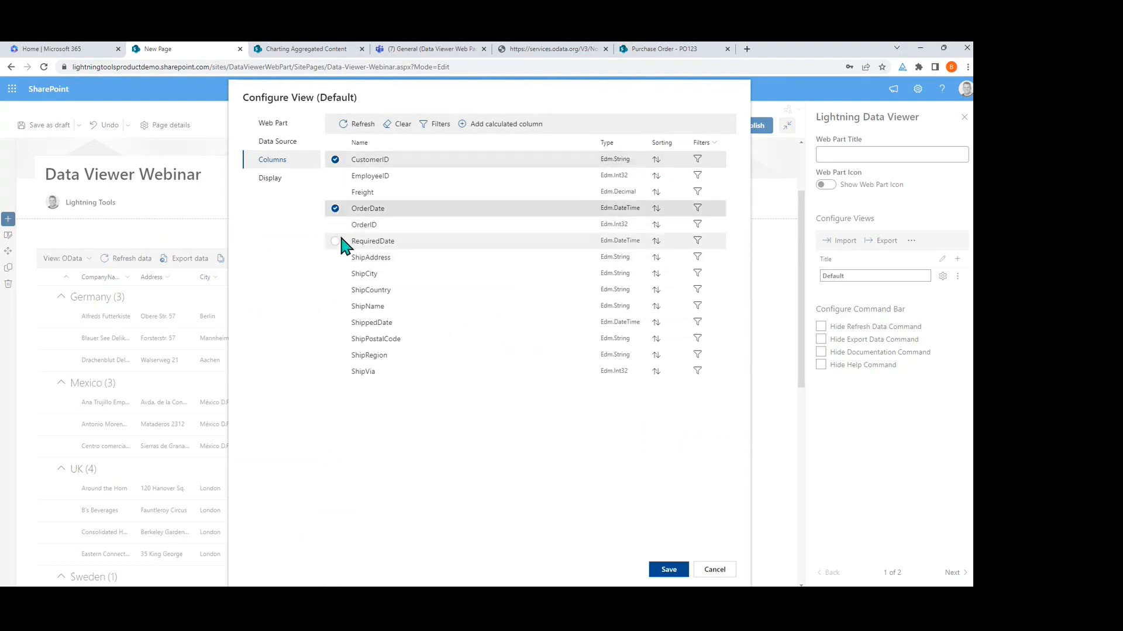
pyautogui.click(334, 273)
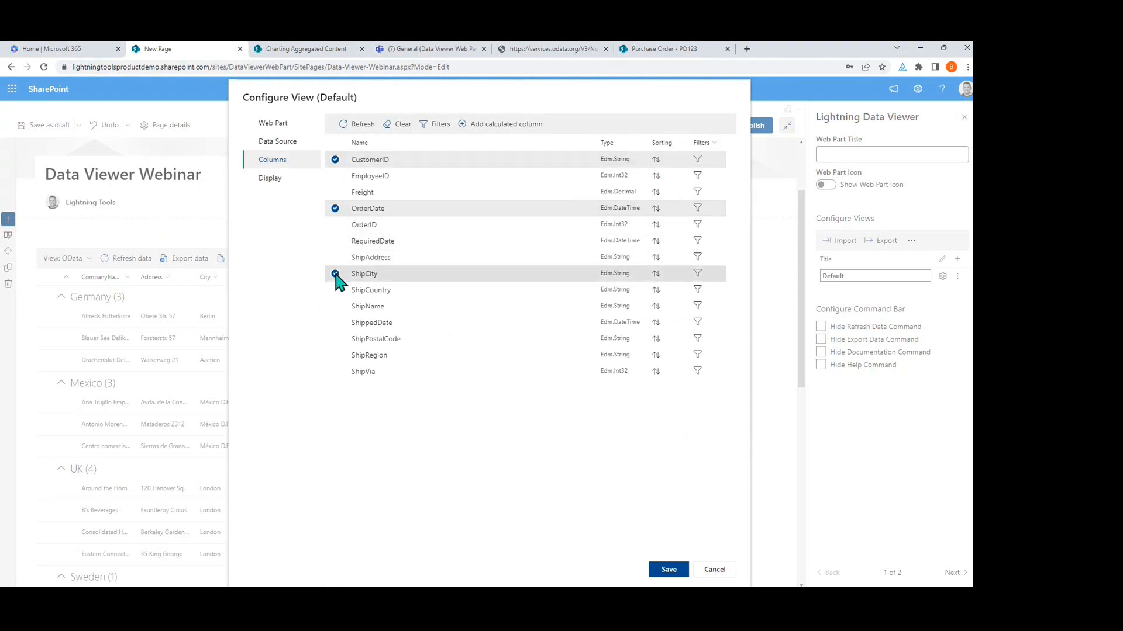
pyautogui.click(336, 290)
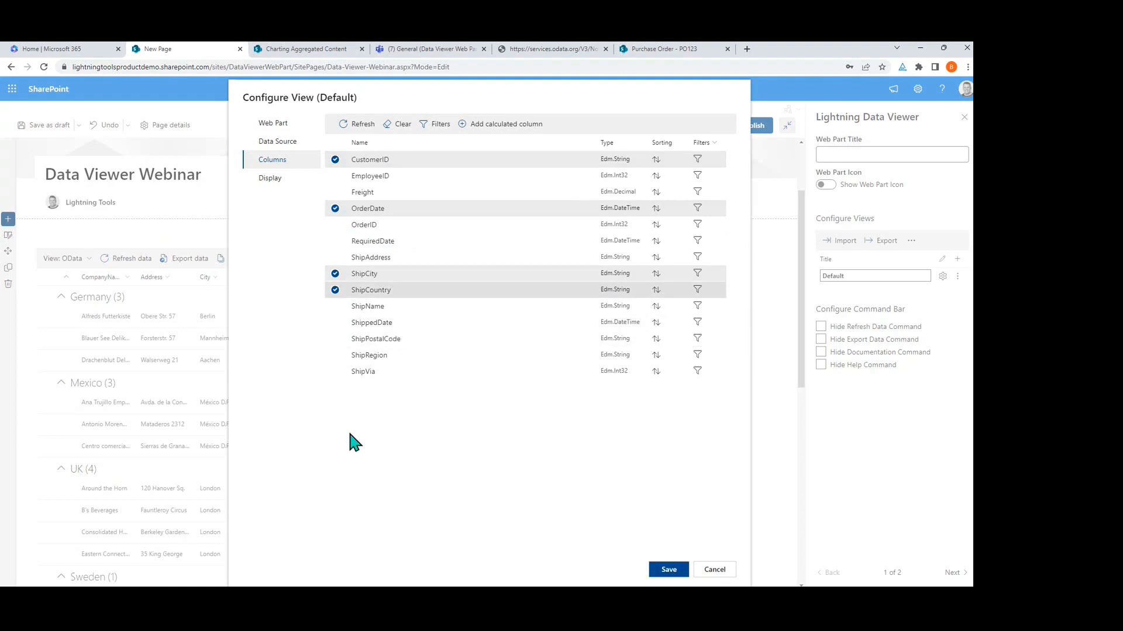
# Step: Format the OrderDate column of the orders view as Short Date
pyautogui.click(289, 179)
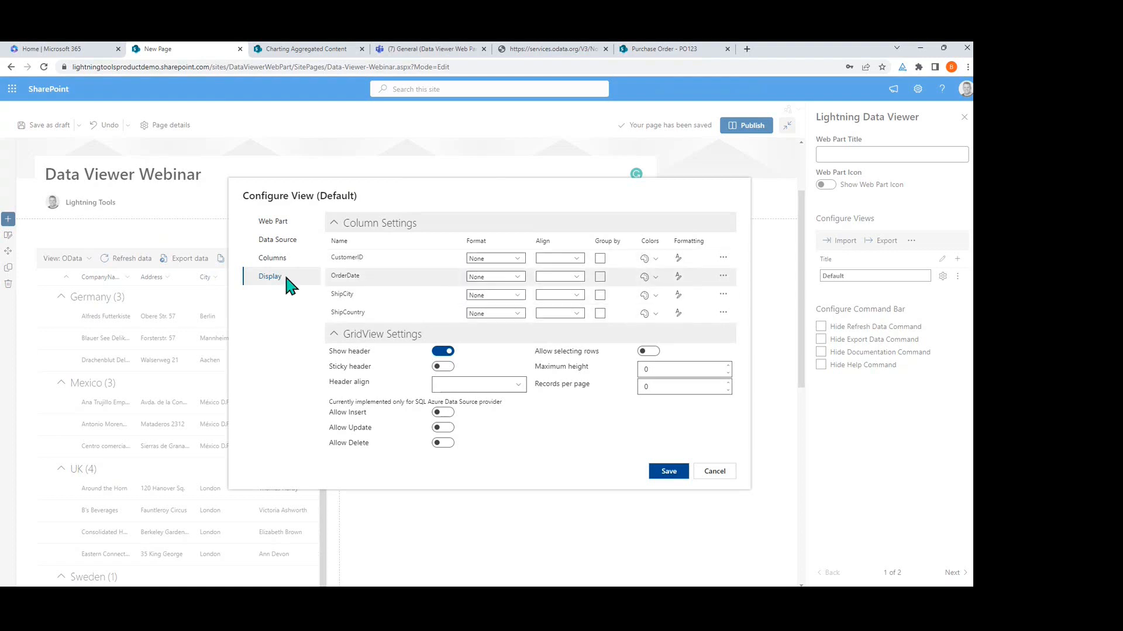
pyautogui.click(516, 277)
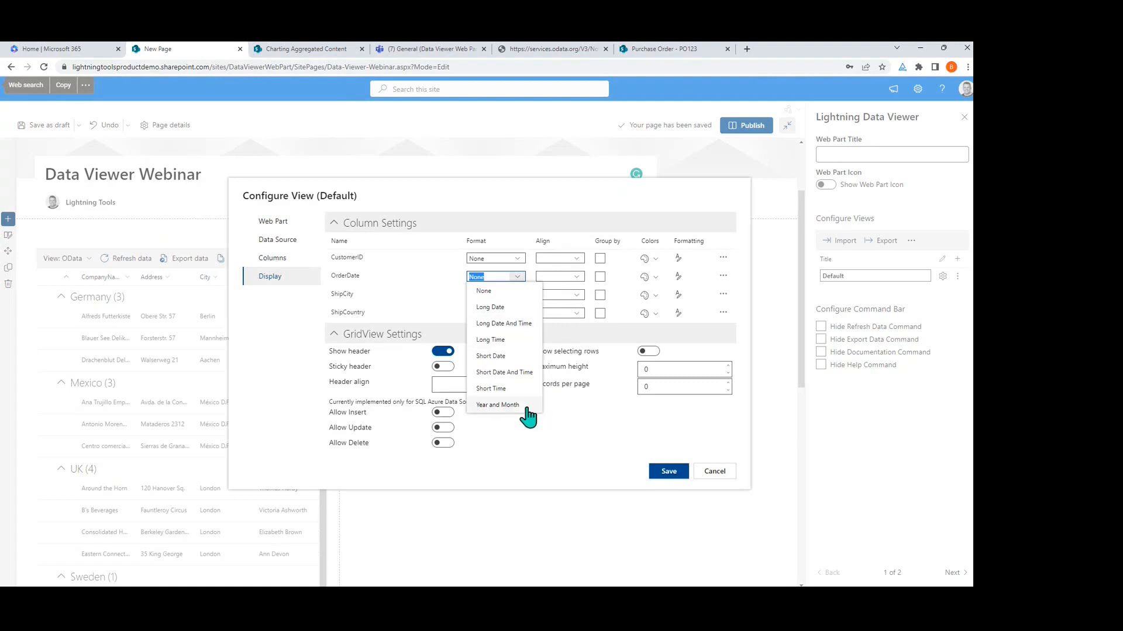
pyautogui.click(524, 356)
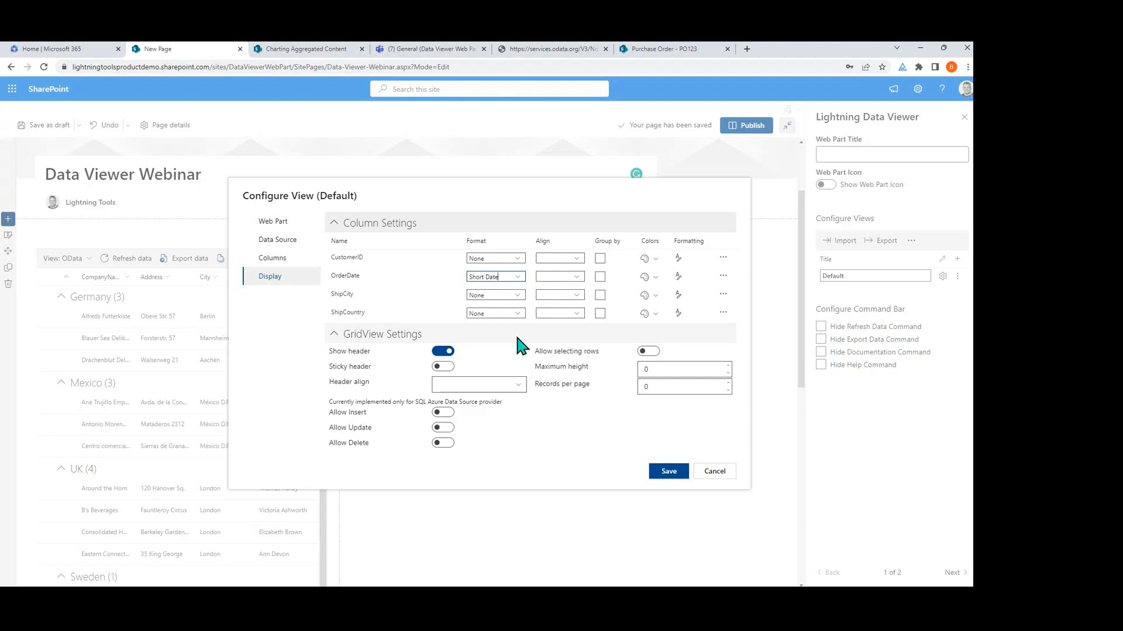
# Step: Enable the sticky header for the orders view and save its configuration
pyautogui.click(443, 367)
pyautogui.click(673, 471)
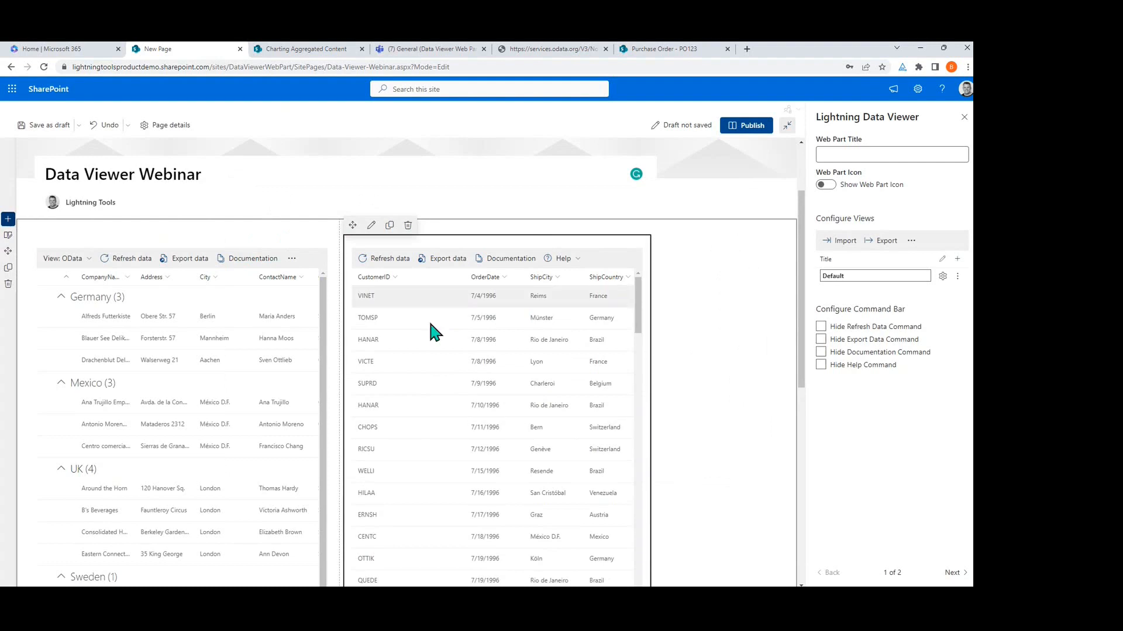
# Step: Add CustomerID as the first column of the OData customers view and save the view
pyautogui.click(182, 337)
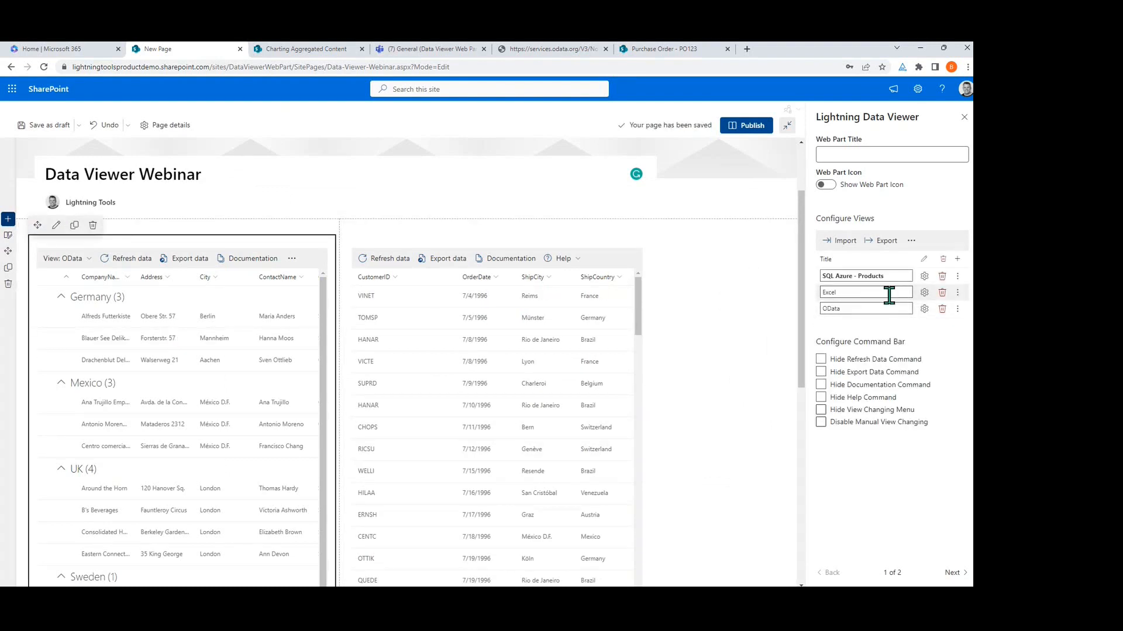
pyautogui.click(924, 308)
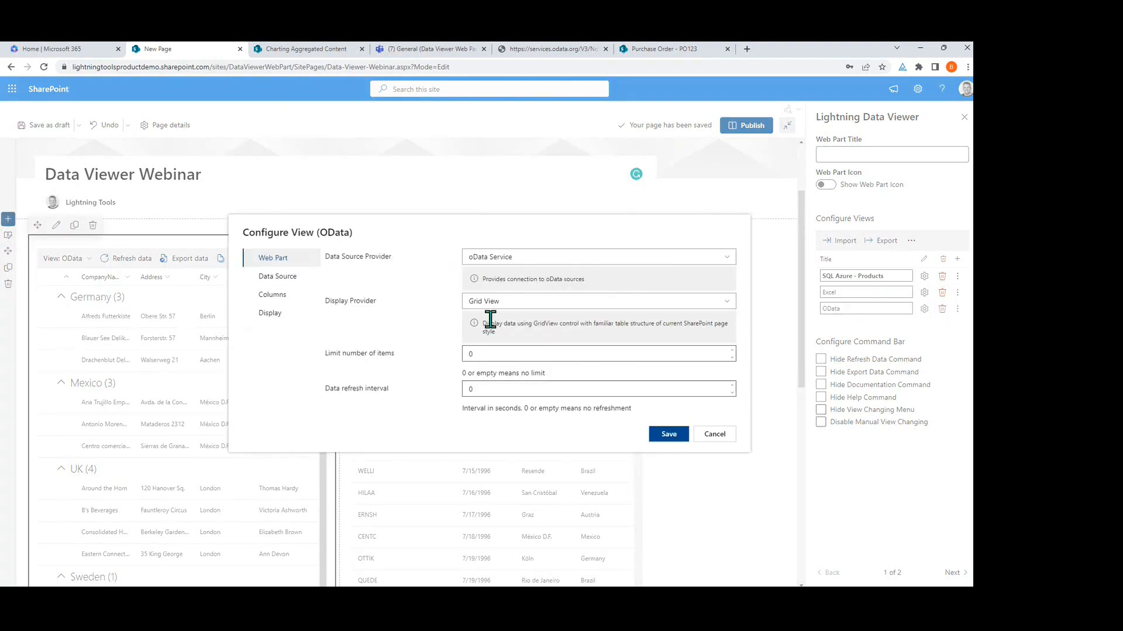
pyautogui.click(300, 294)
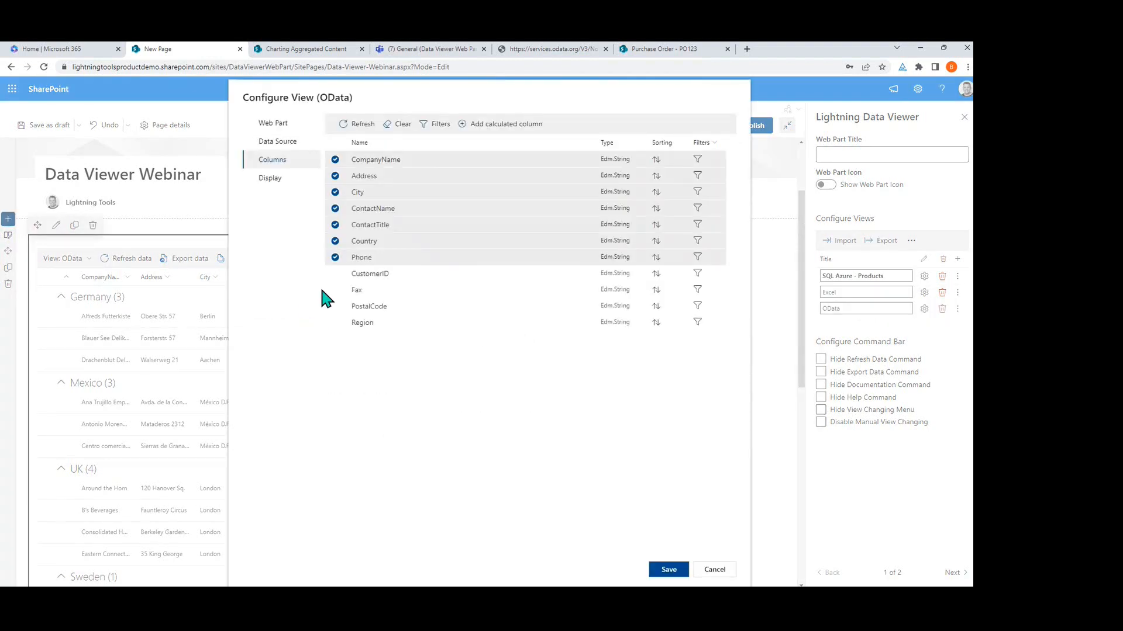
pyautogui.click(335, 275)
pyautogui.moveTo(374, 277); pyautogui.dragTo(379, 163)
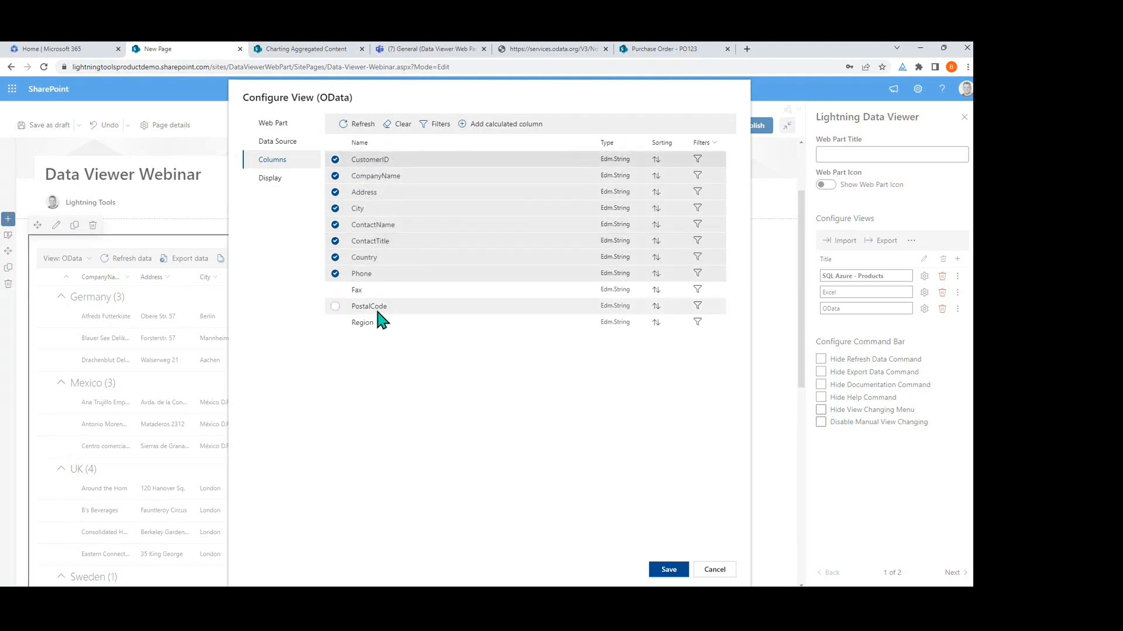
pyautogui.click(670, 571)
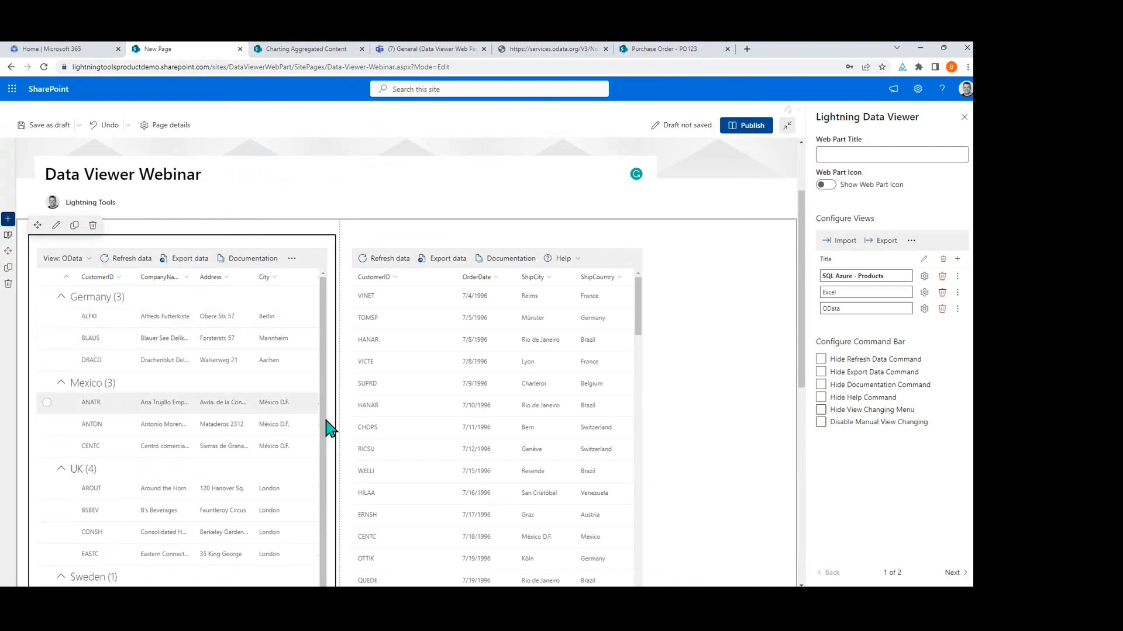
# Step: Set up an equals filter on the orders view's CustomerID column, connecting its value to the Lightning Data Viewer data source
pyautogui.click(533, 383)
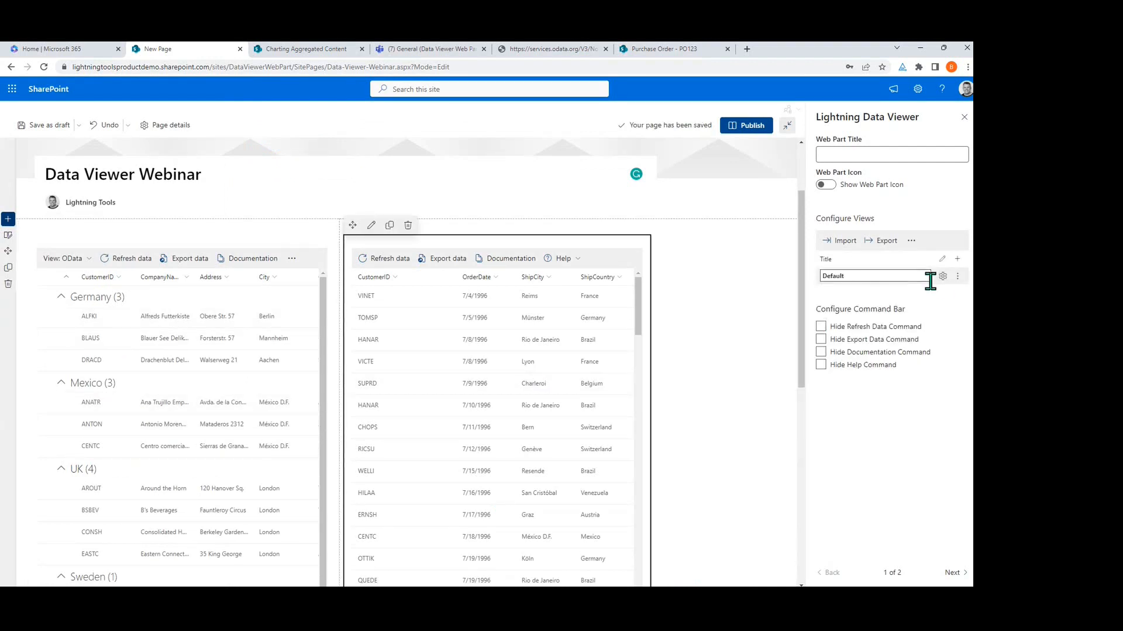
pyautogui.click(942, 275)
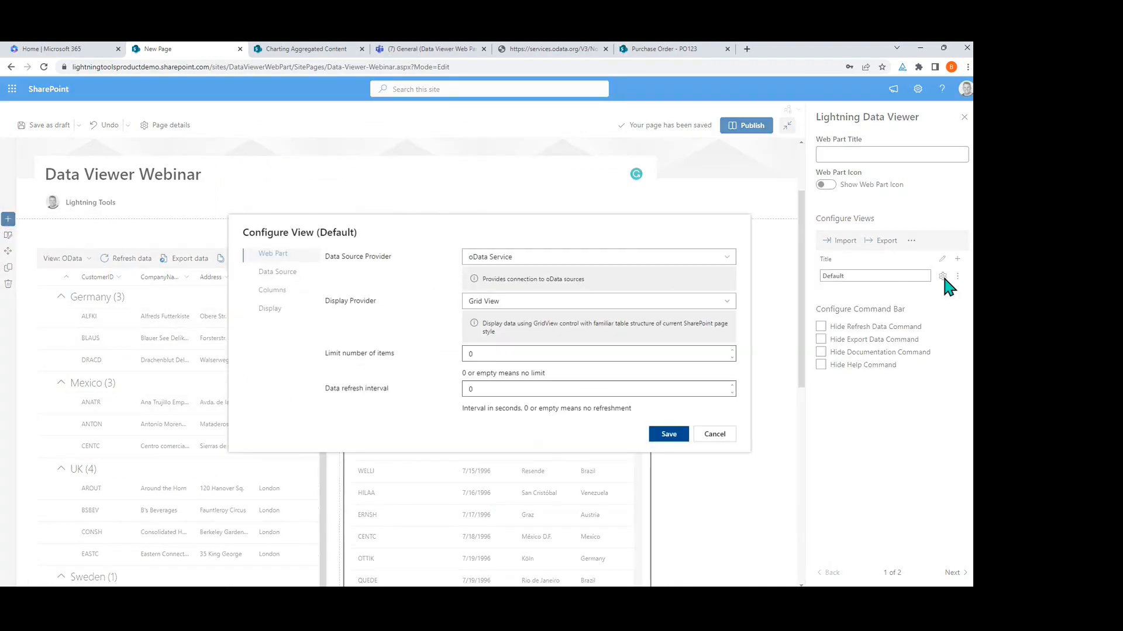
pyautogui.click(264, 301)
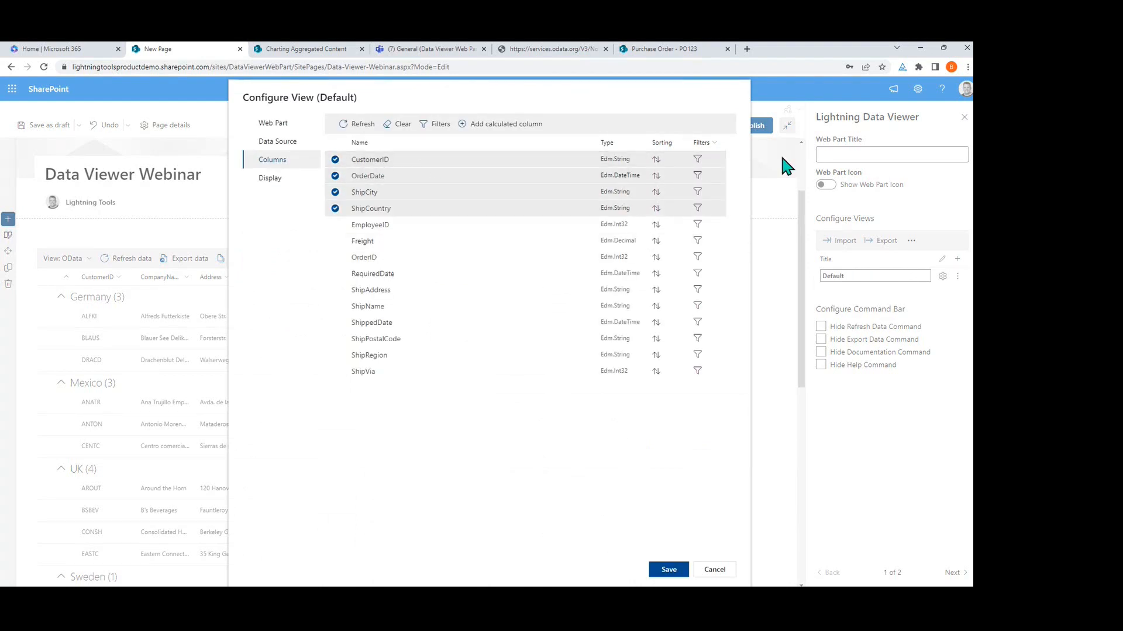
pyautogui.click(698, 159)
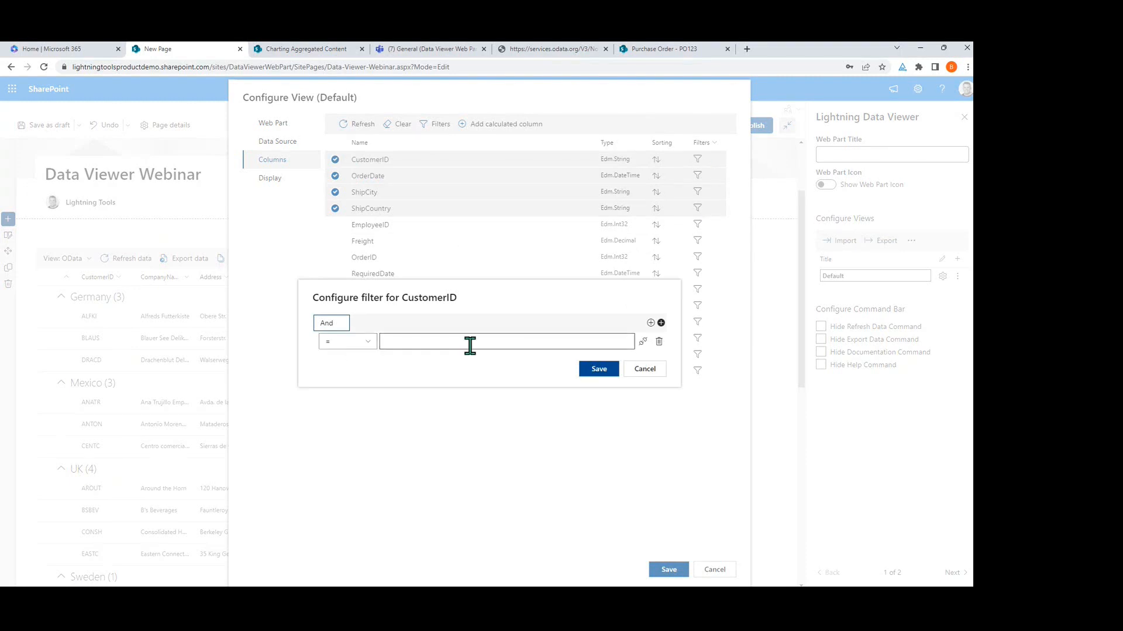
pyautogui.click(449, 344)
pyautogui.click(643, 342)
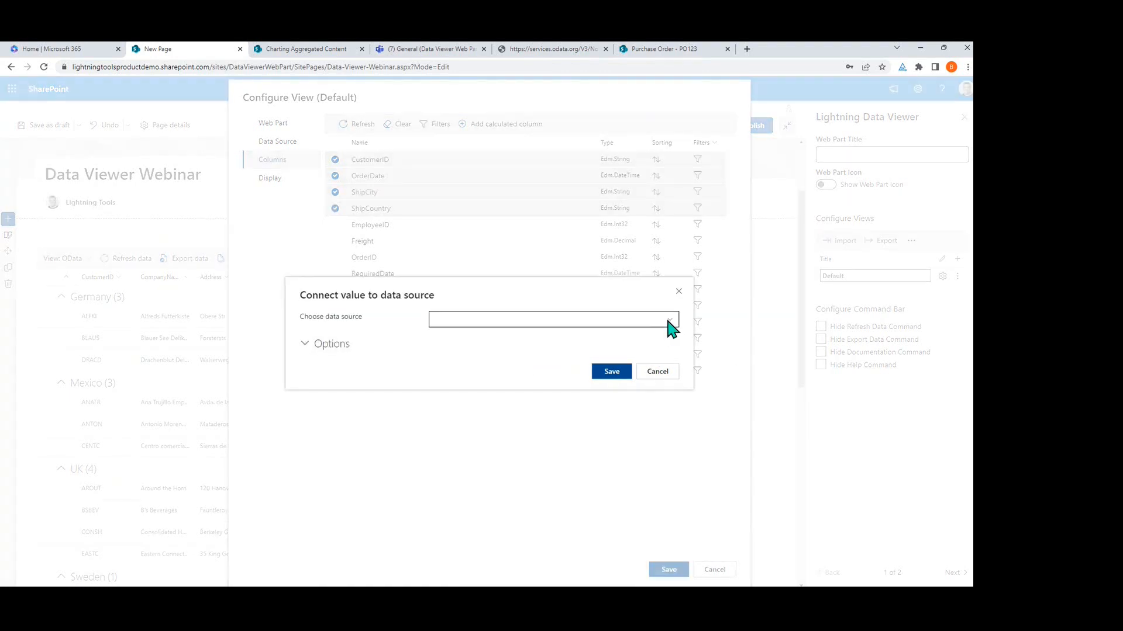
pyautogui.click(664, 319)
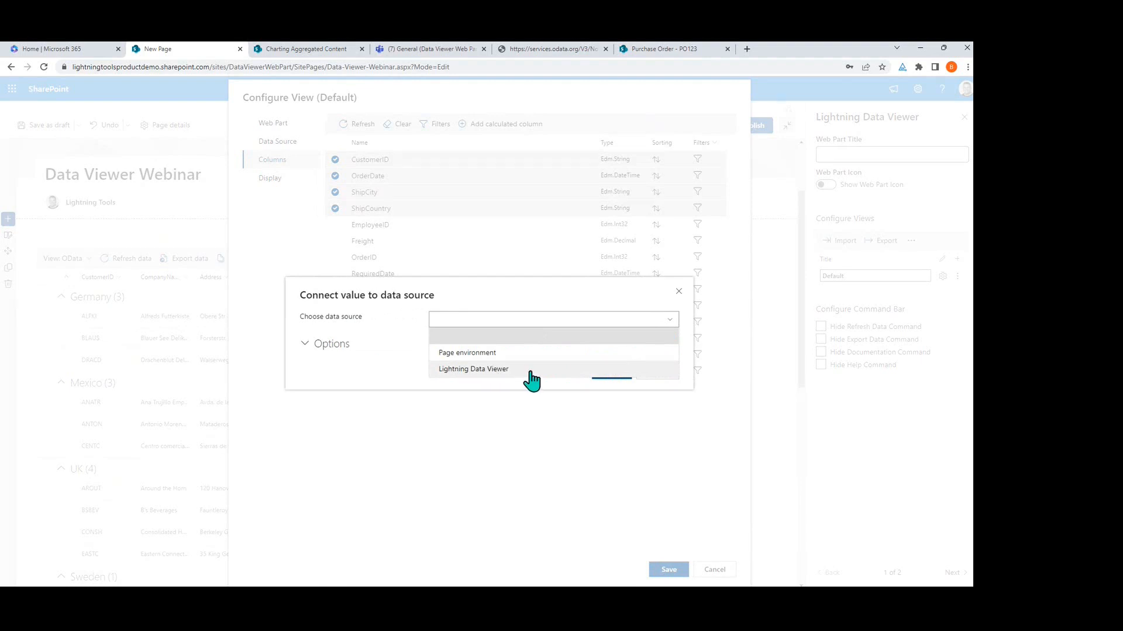
pyautogui.click(531, 371)
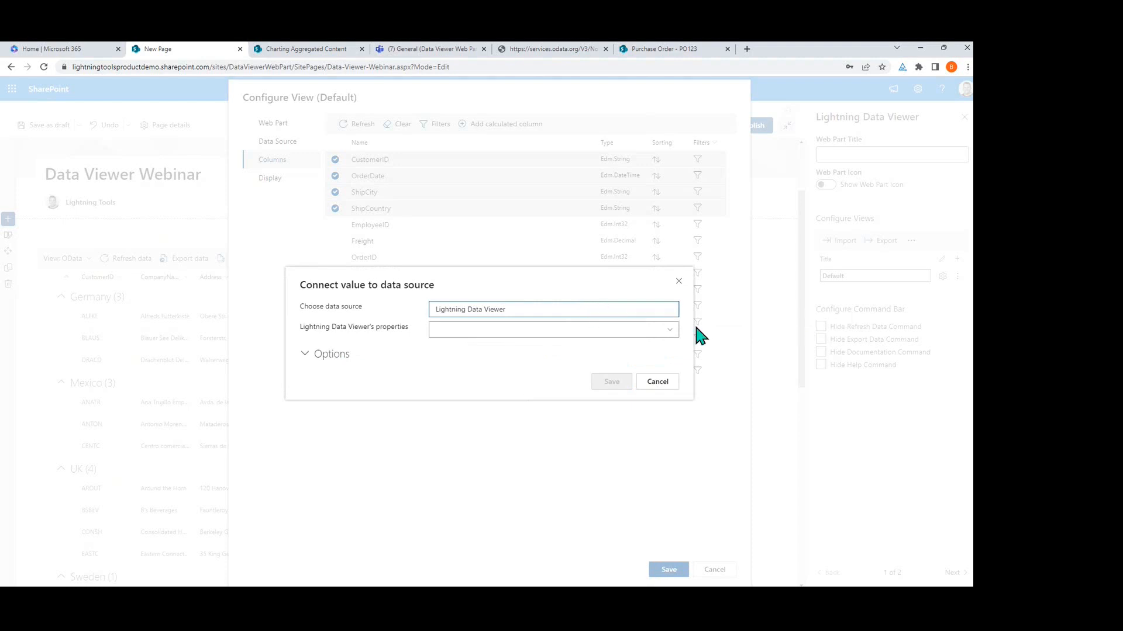
# Step: Use the CustomerID property of Selected Items as the connected filter value and save the orders view
pyautogui.click(672, 332)
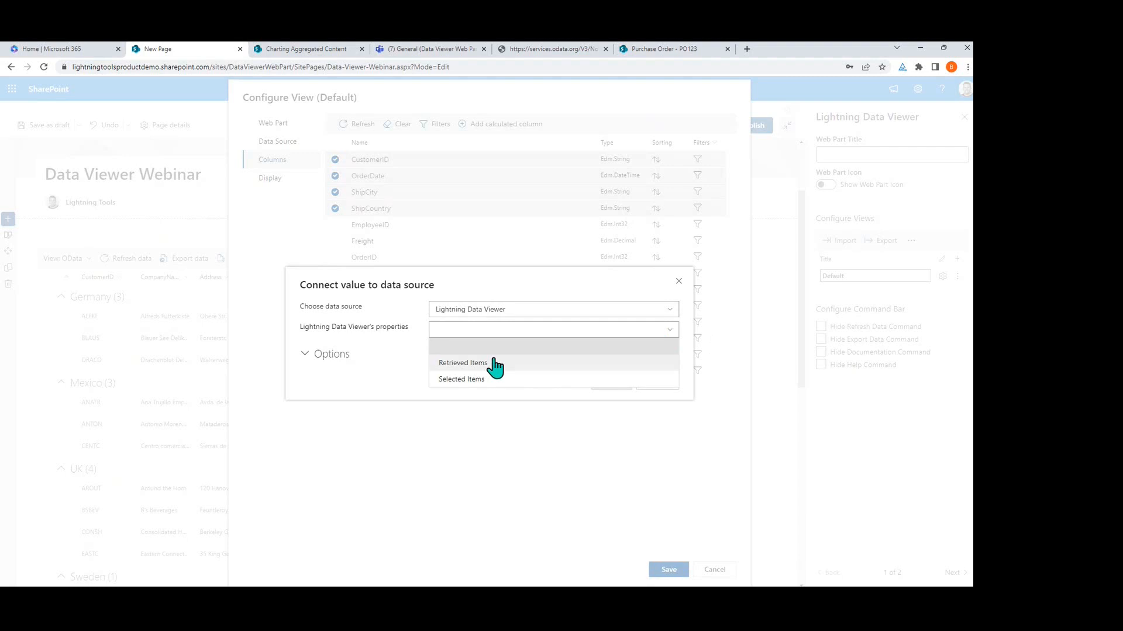
pyautogui.click(481, 379)
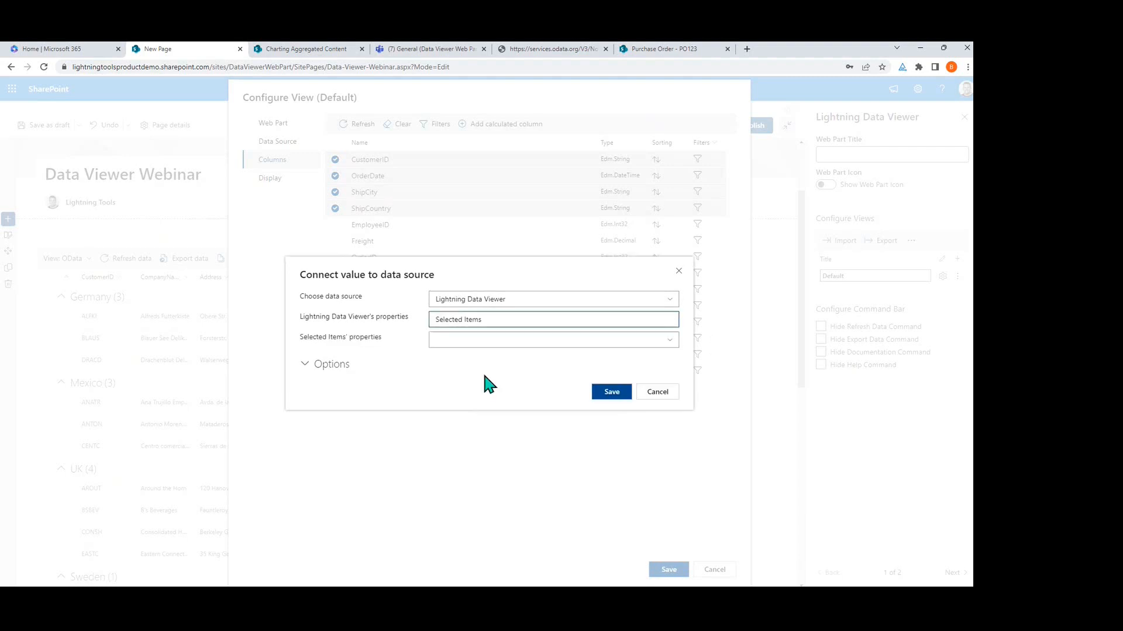
pyautogui.click(670, 341)
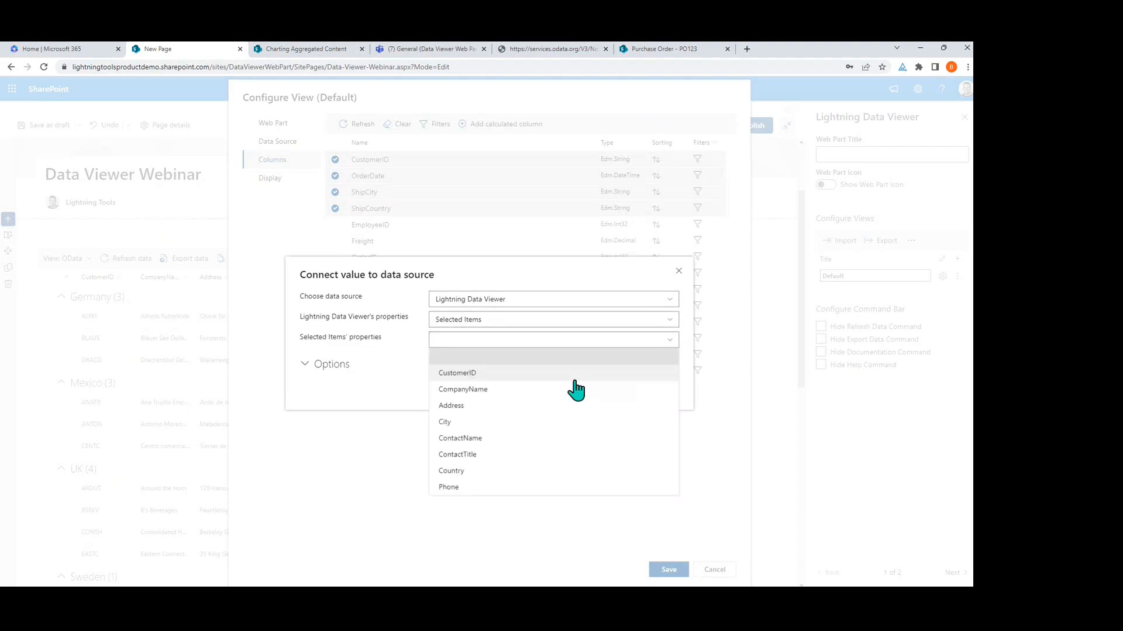
pyautogui.click(478, 374)
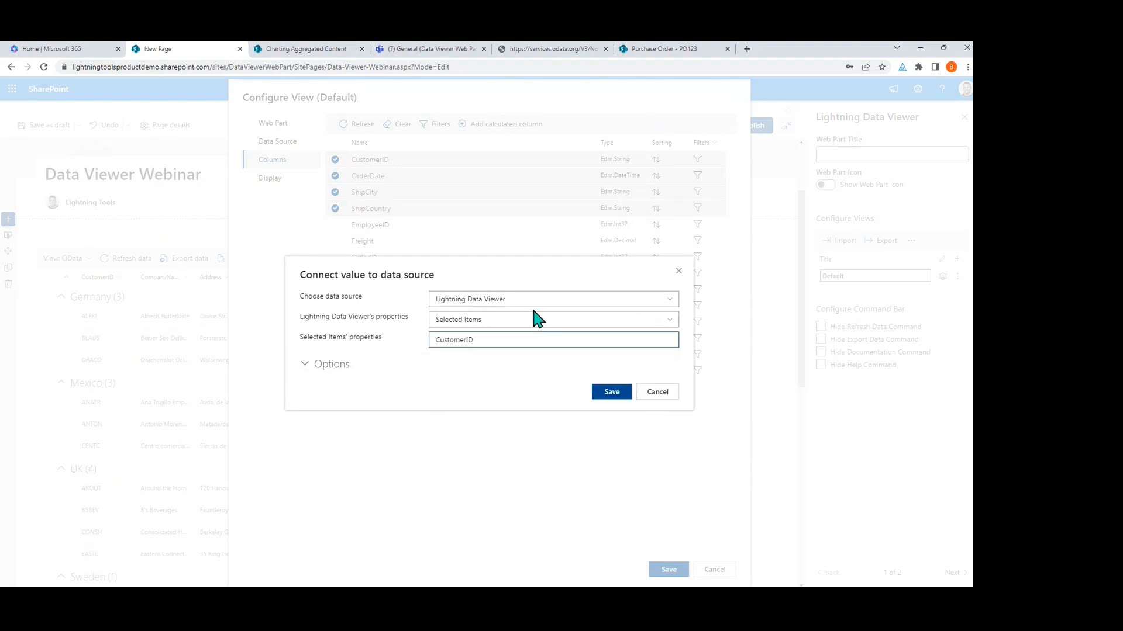
pyautogui.click(609, 393)
pyautogui.click(599, 369)
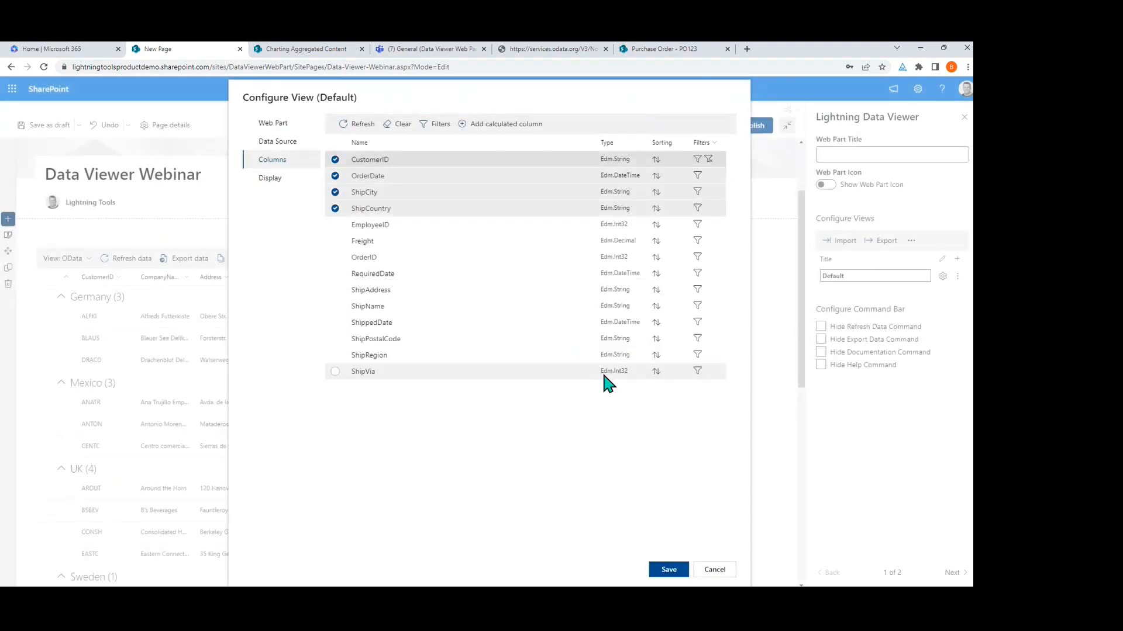
pyautogui.click(669, 569)
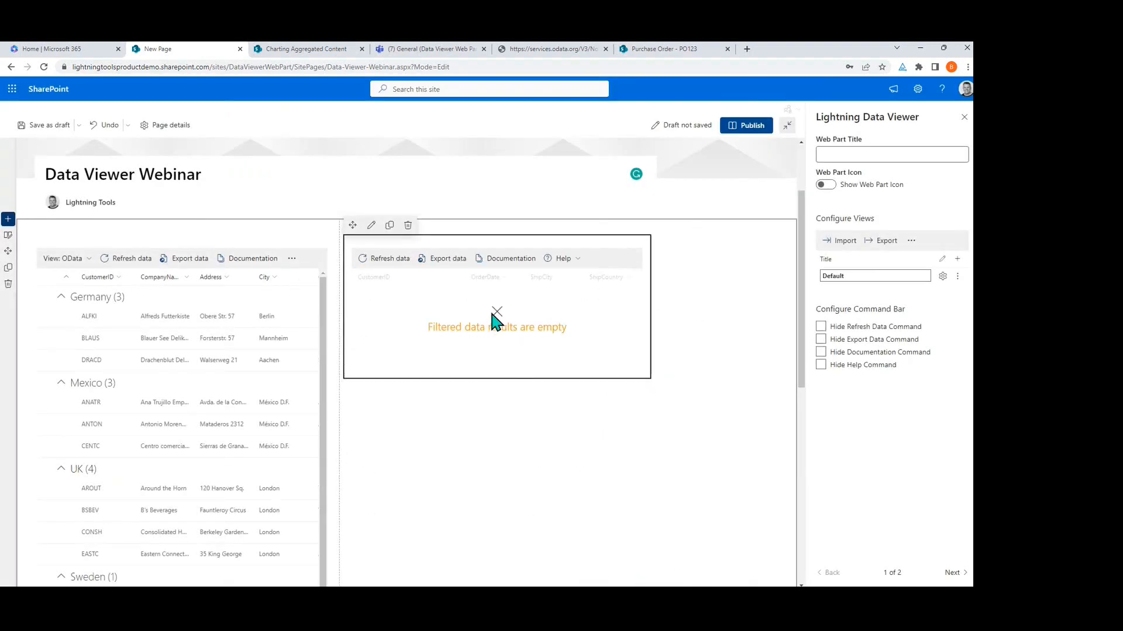
# Step: Test the connection by selecting the three German customers, deselecting the first two and adding the first two Mexican customers
pyautogui.click(67, 316)
pyautogui.click(47, 316)
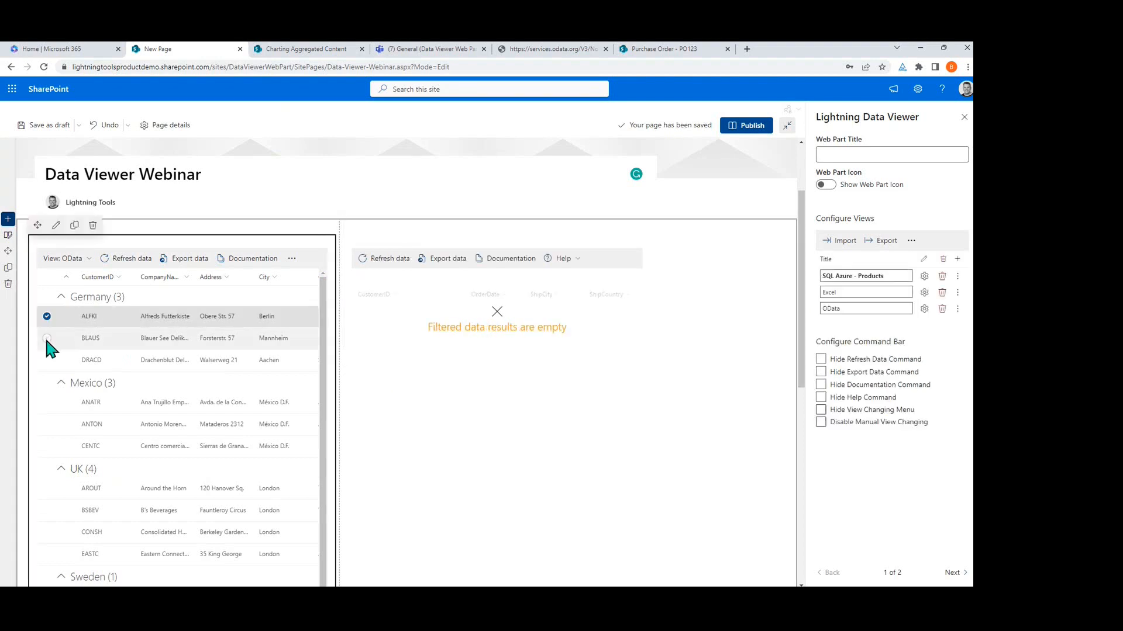
pyautogui.click(47, 338)
pyautogui.click(47, 359)
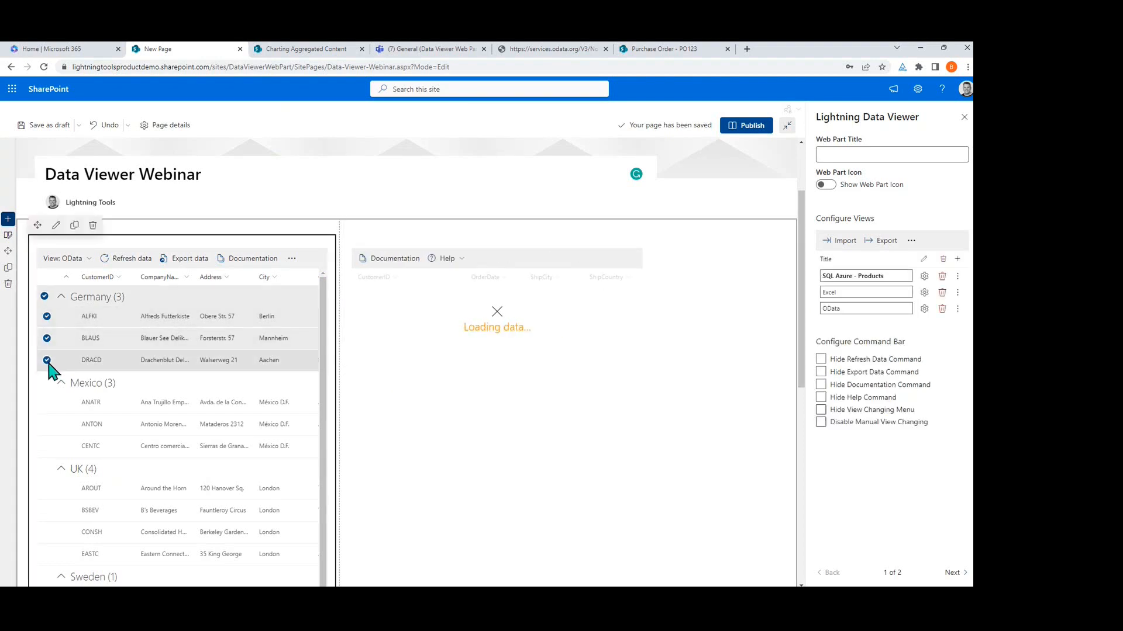
pyautogui.click(46, 338)
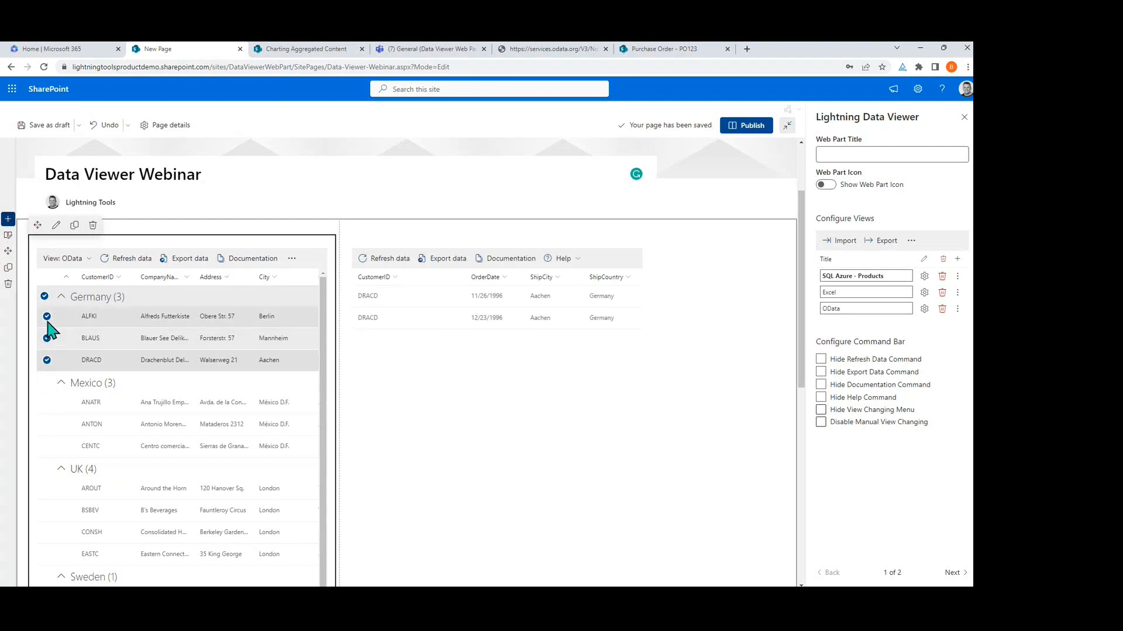
pyautogui.click(47, 320)
pyautogui.click(46, 339)
pyautogui.click(47, 400)
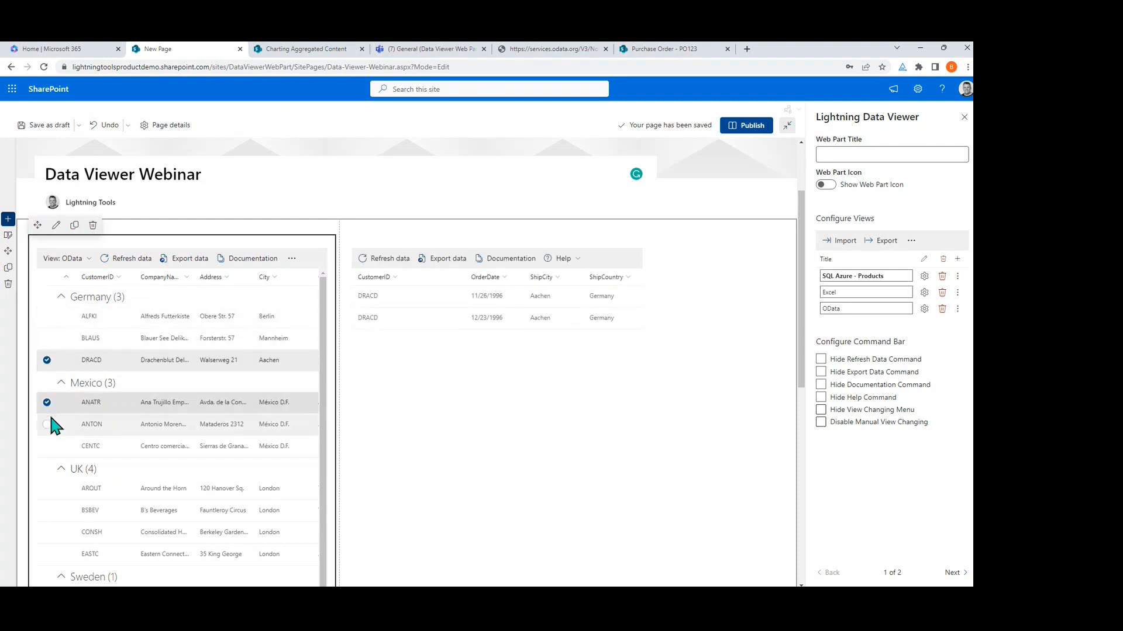
pyautogui.click(48, 425)
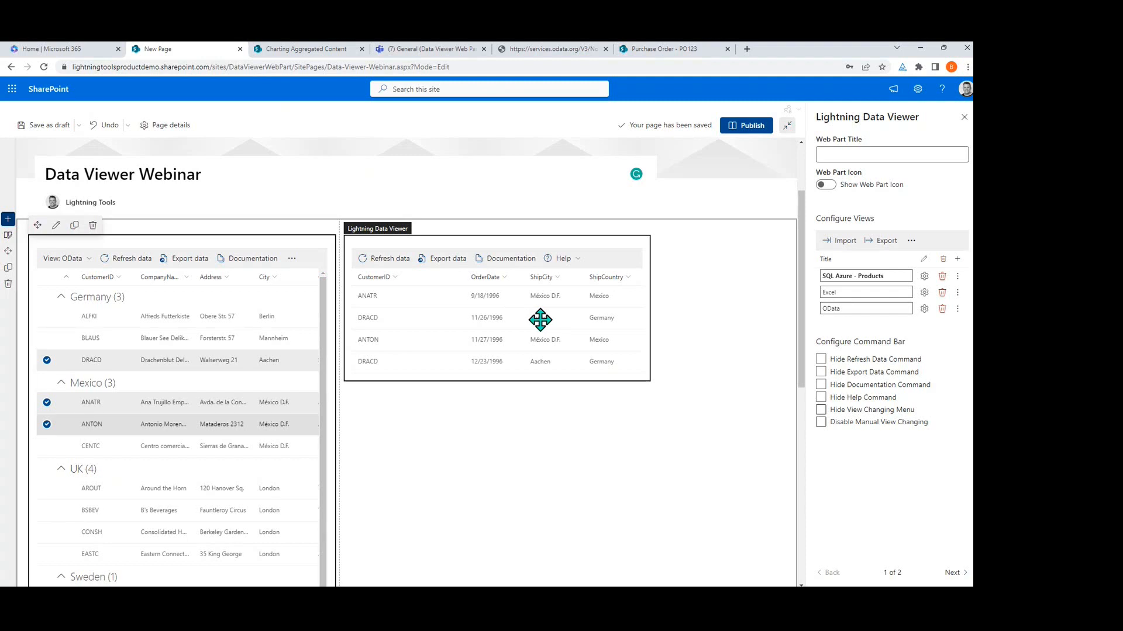
# Step: Add another Lightning Data Viewer web part below the orders and set its data source provider to oData Service
pyautogui.click(497, 390)
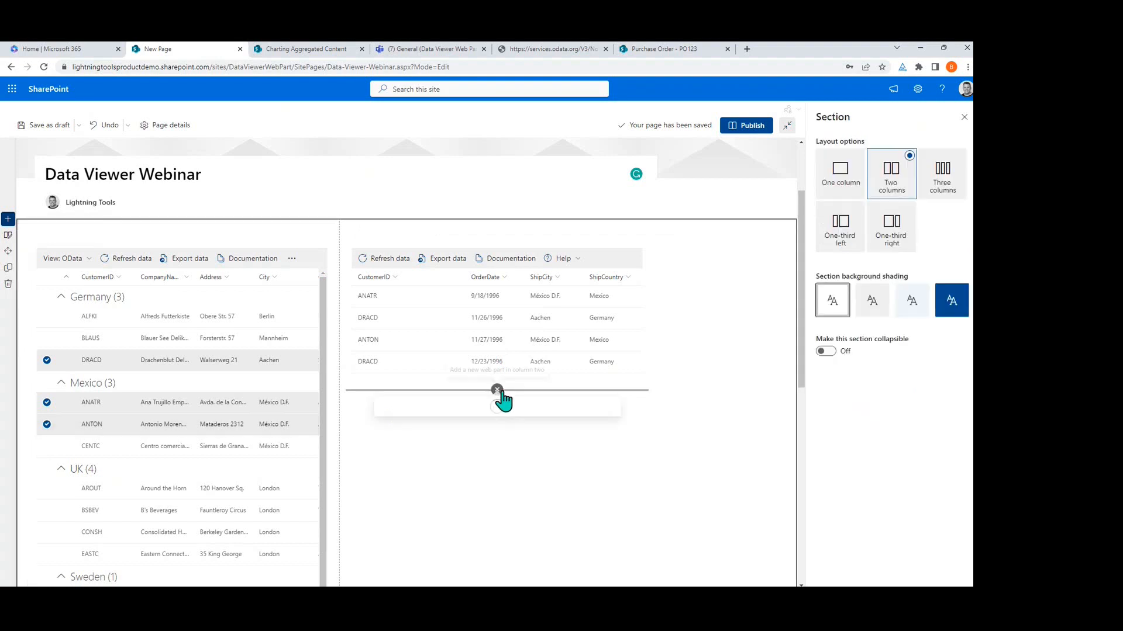
pyautogui.click(402, 281)
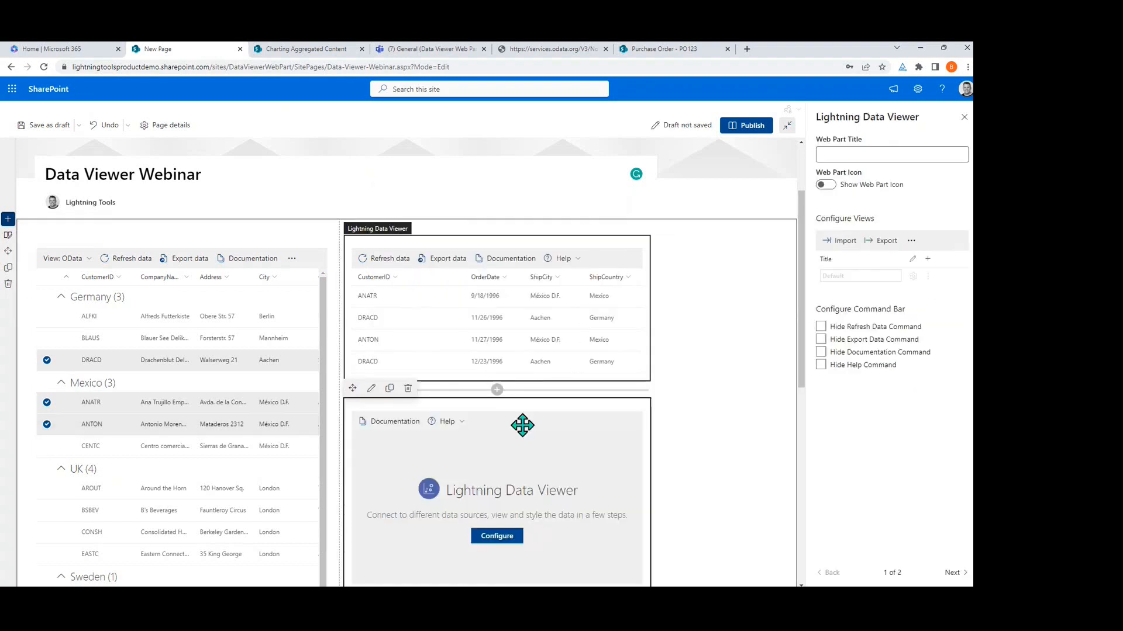
pyautogui.click(515, 536)
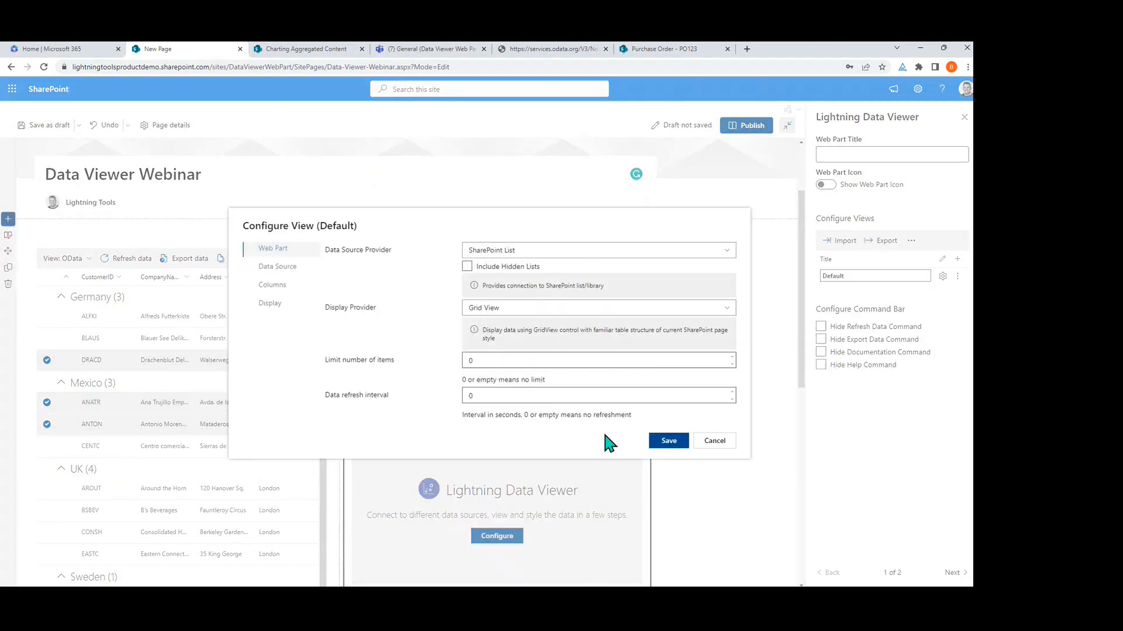
pyautogui.click(597, 261)
pyautogui.click(590, 303)
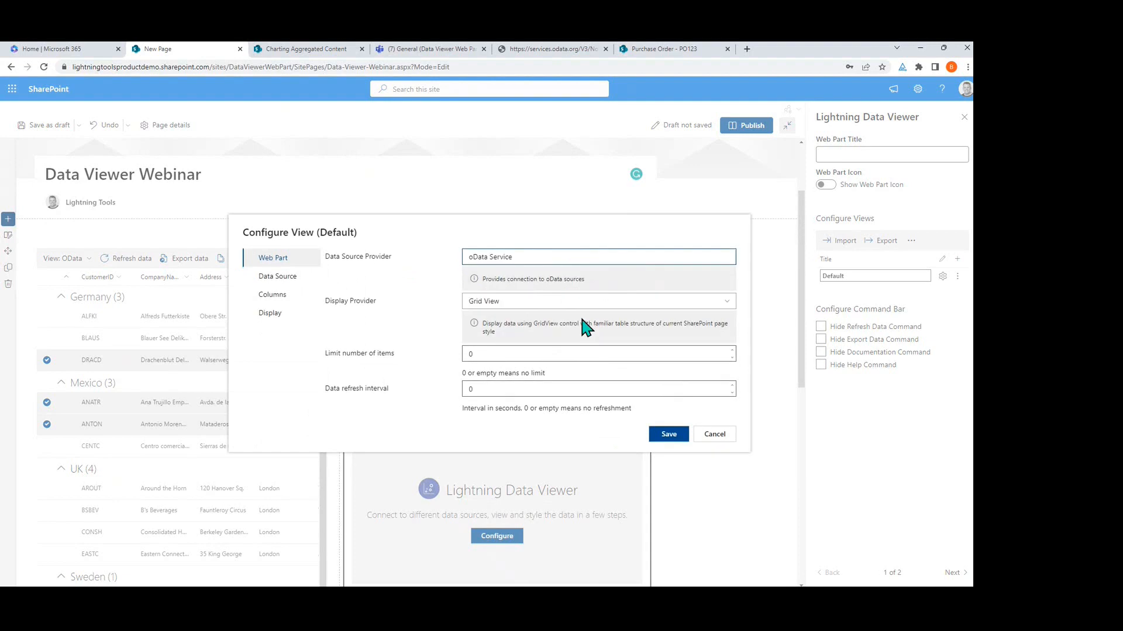
pyautogui.click(276, 278)
pyautogui.click(555, 261)
pyautogui.write('https://services.odata.org/V3/Northwind/Northwind.svc/')
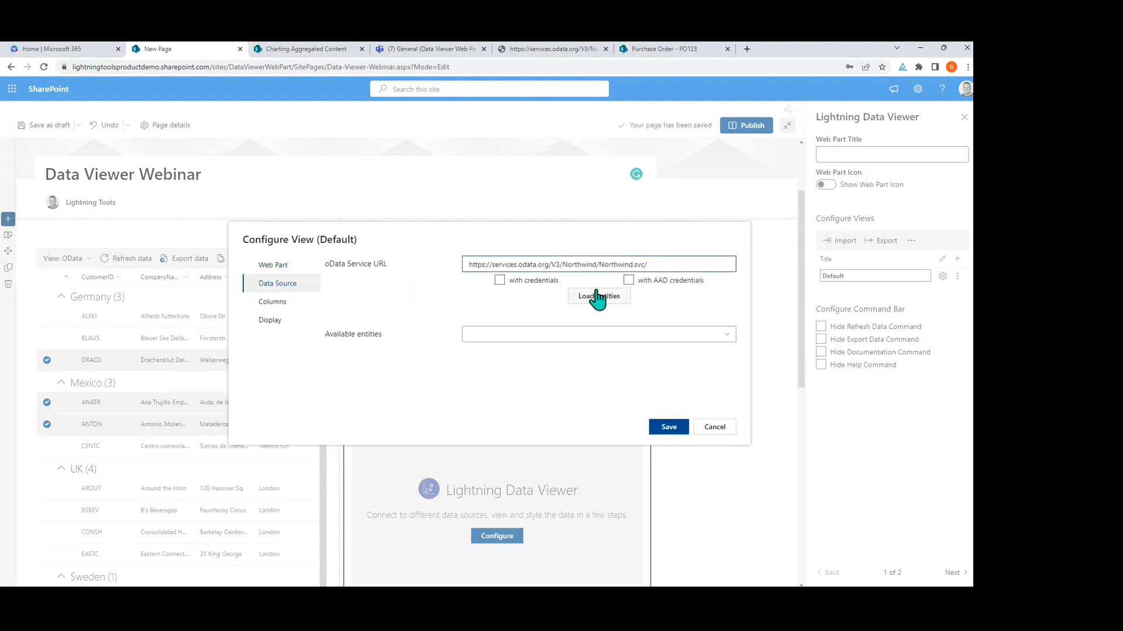
pyautogui.click(599, 296)
pyautogui.click(573, 336)
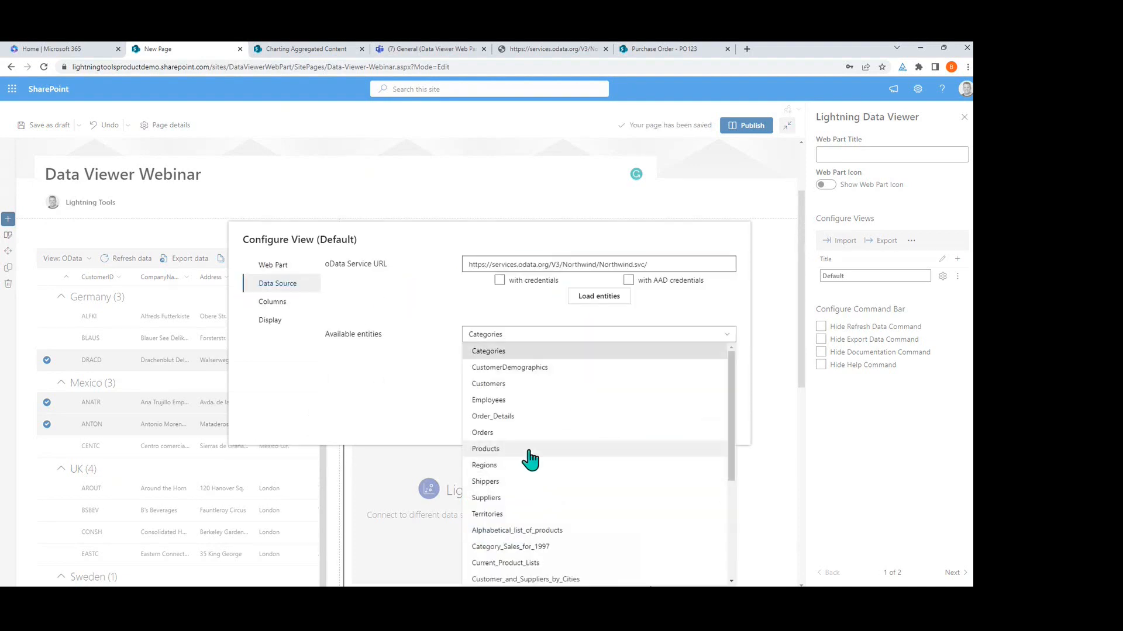
pyautogui.click(527, 449)
# Step: Include all Products columns in the view and add a calculated column named Value of Stock with type Double
pyautogui.click(270, 303)
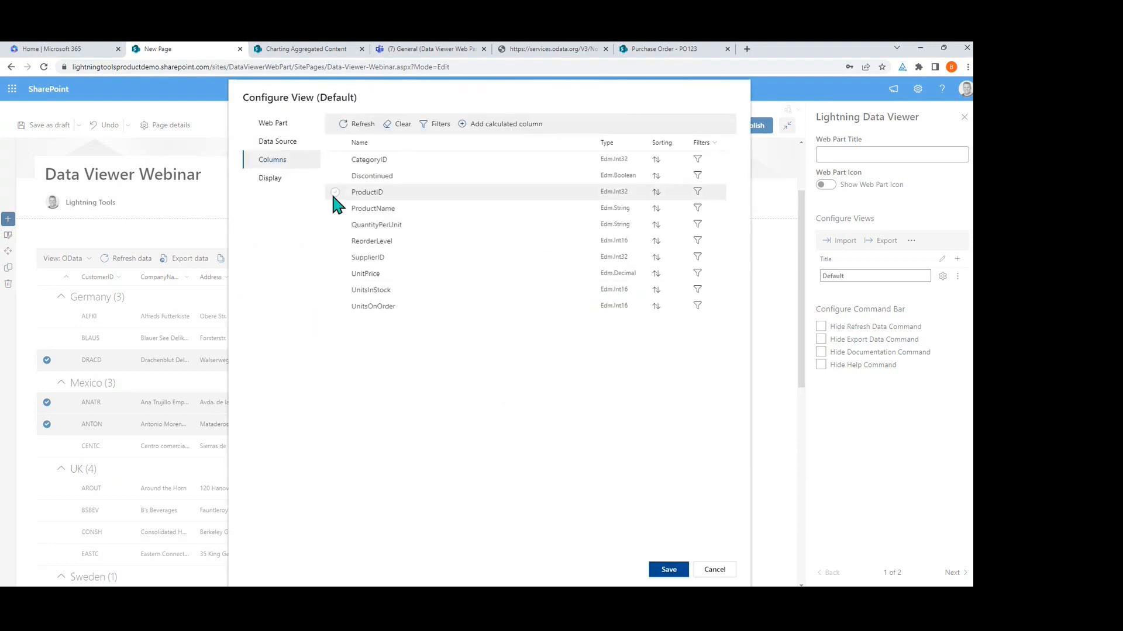
pyautogui.click(334, 142)
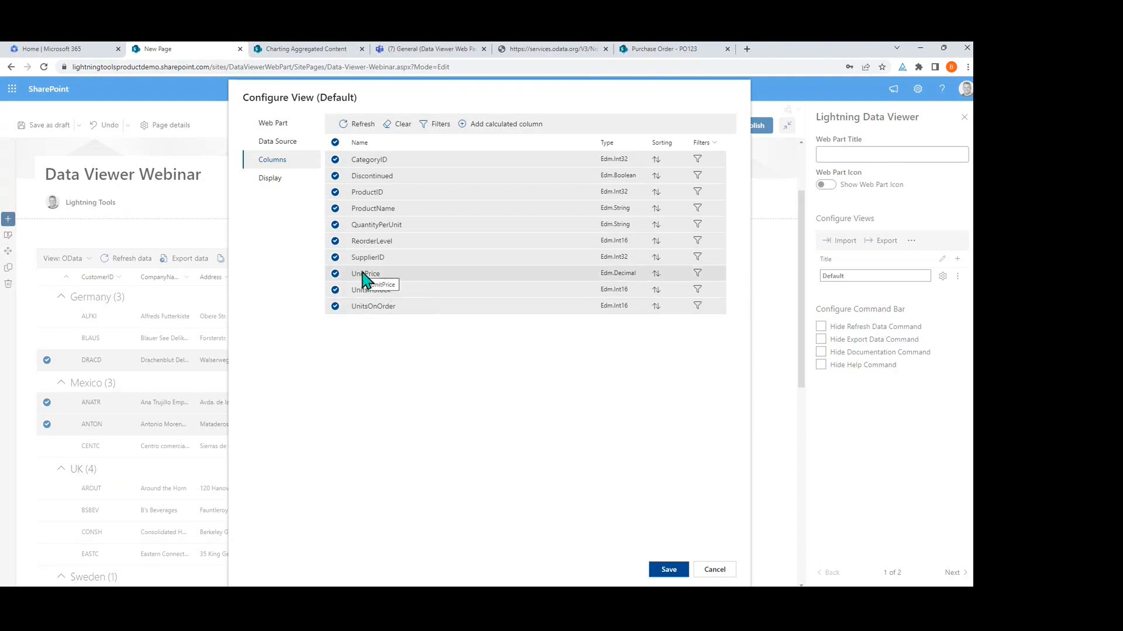
pyautogui.click(492, 131)
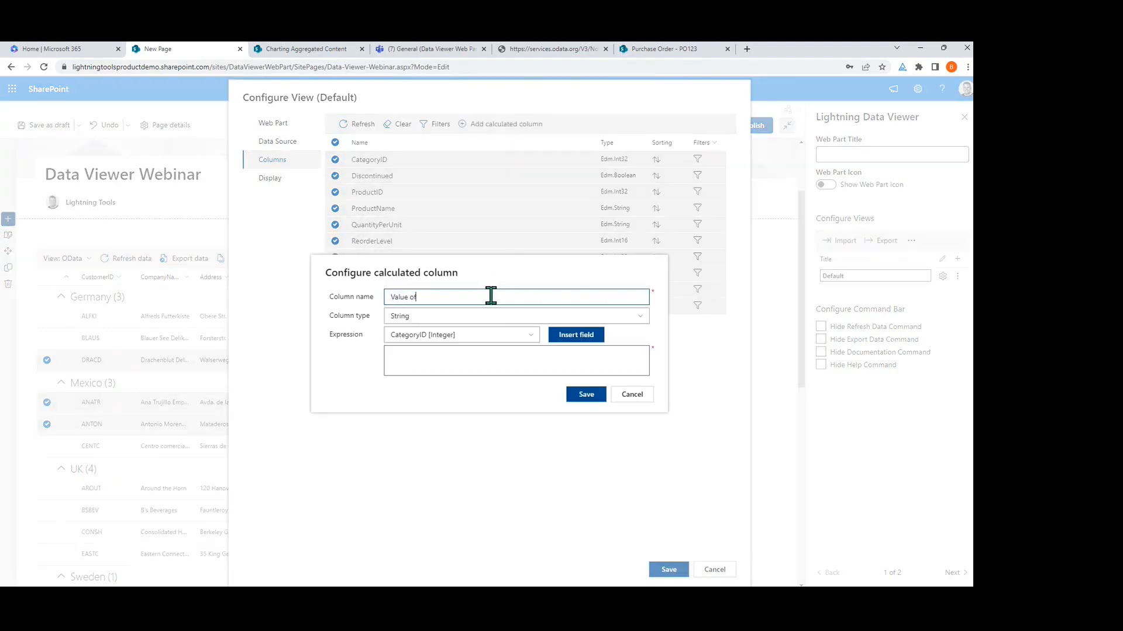
pyautogui.click(465, 316)
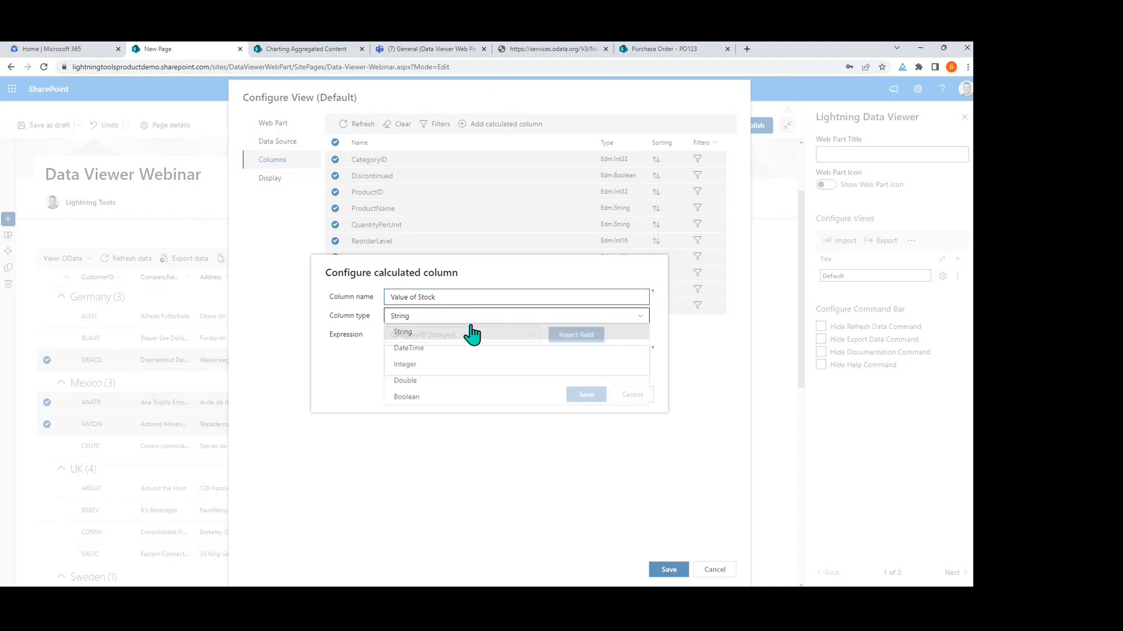
pyautogui.click(436, 378)
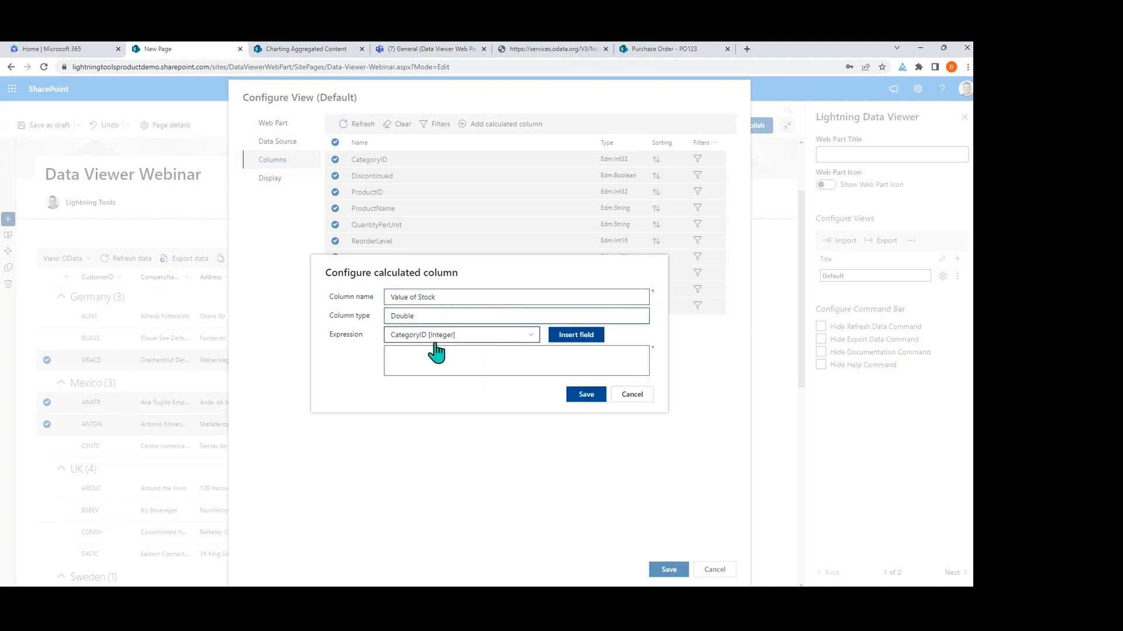
# Step: Build the calculated column's expression as [UnitPrice]*[UnitsInStock]
pyautogui.click(532, 337)
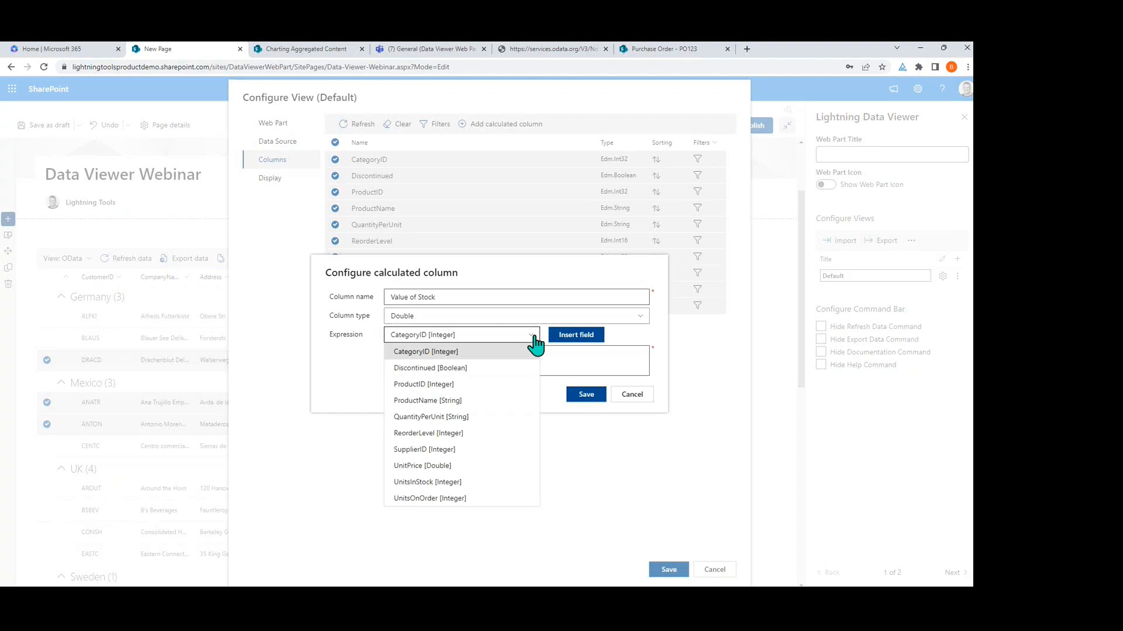
pyautogui.click(476, 466)
pyautogui.click(447, 358)
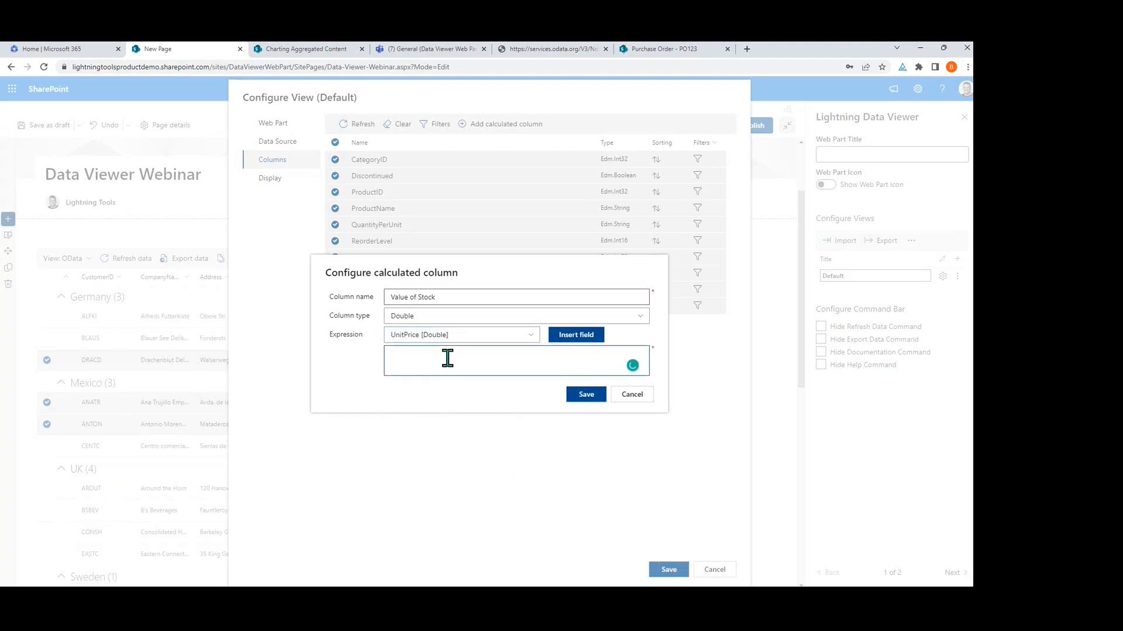
pyautogui.write('(')
pyautogui.click(590, 338)
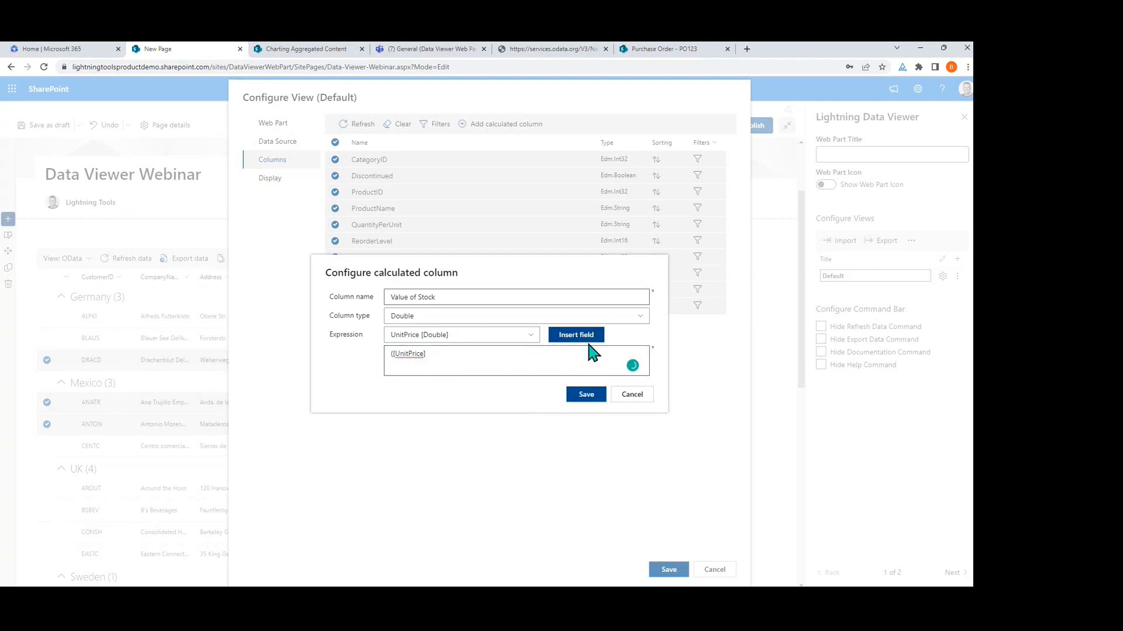
pyautogui.click(528, 338)
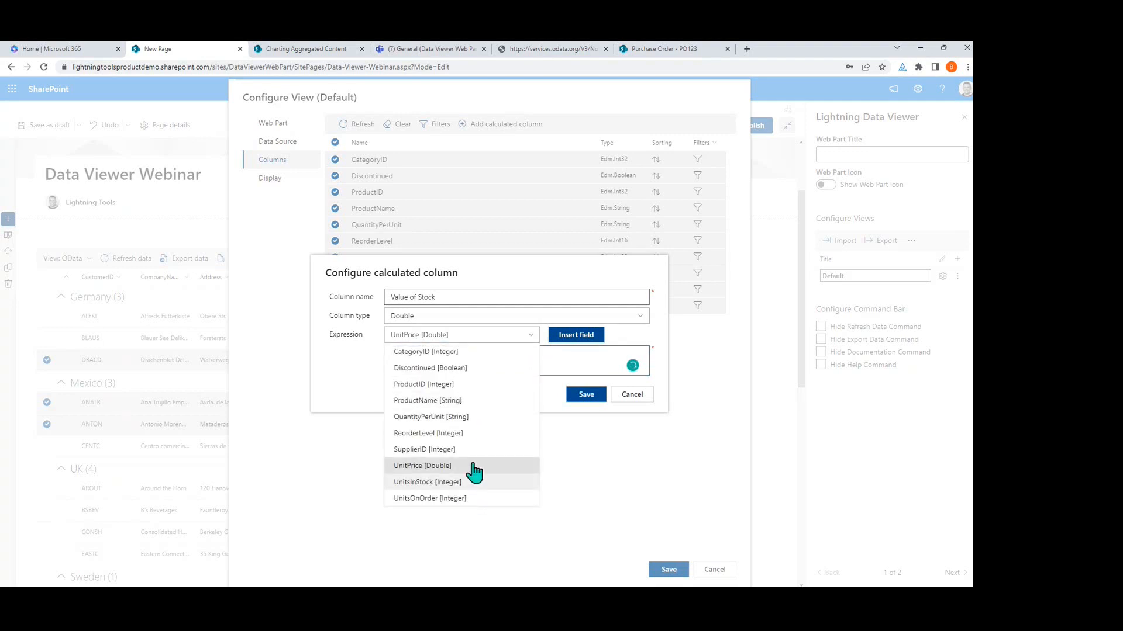
pyautogui.click(575, 360)
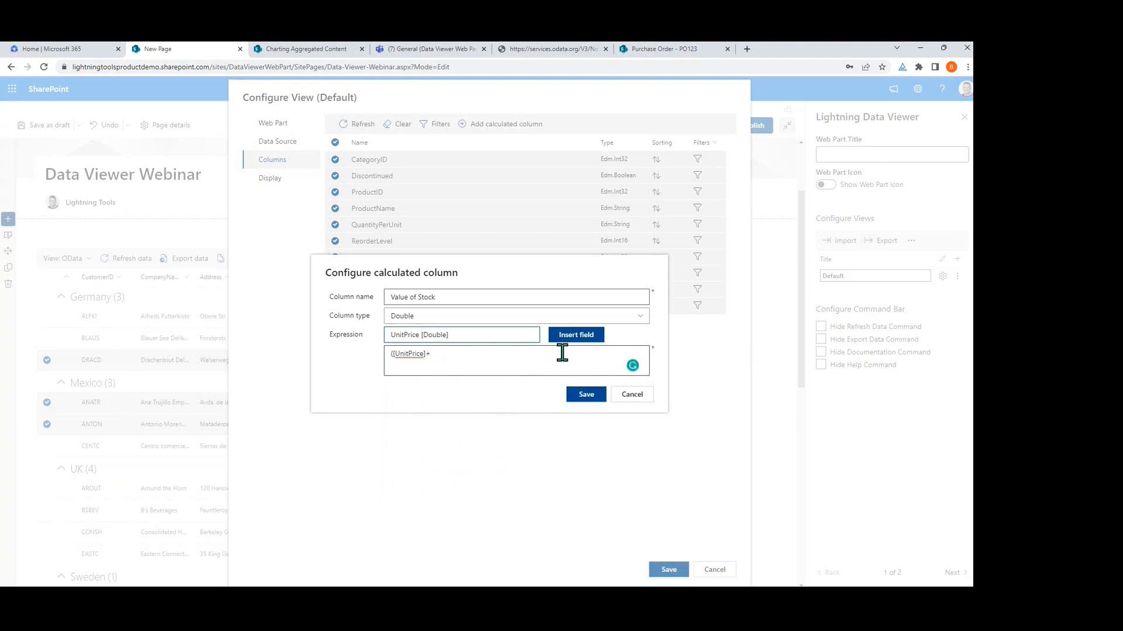
pyautogui.click(563, 350)
pyautogui.click(528, 338)
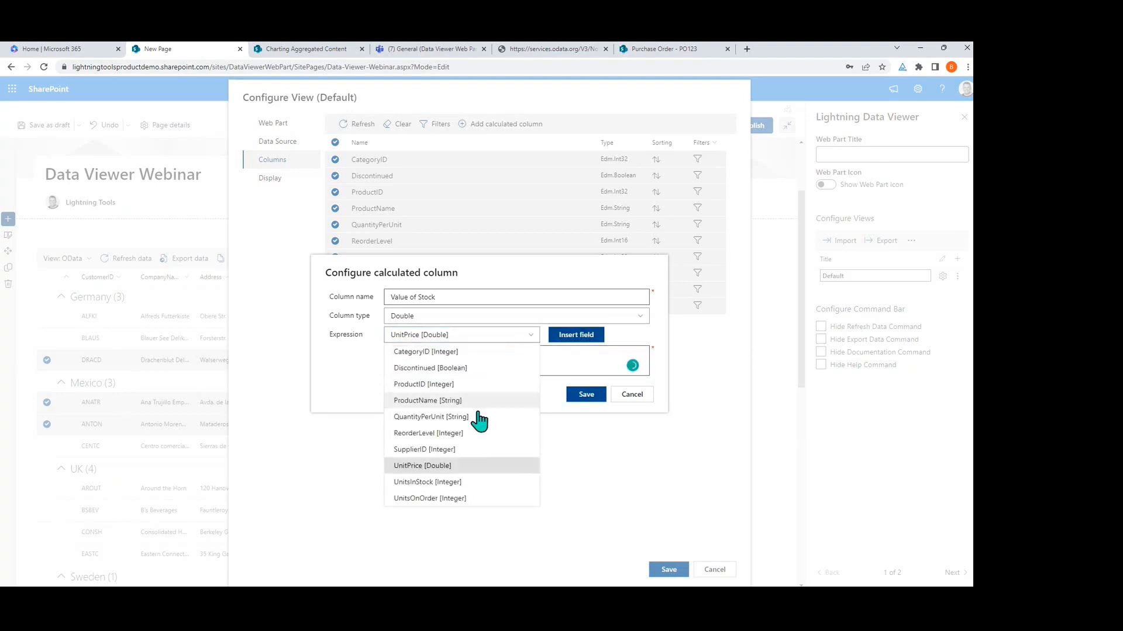
pyautogui.click(484, 483)
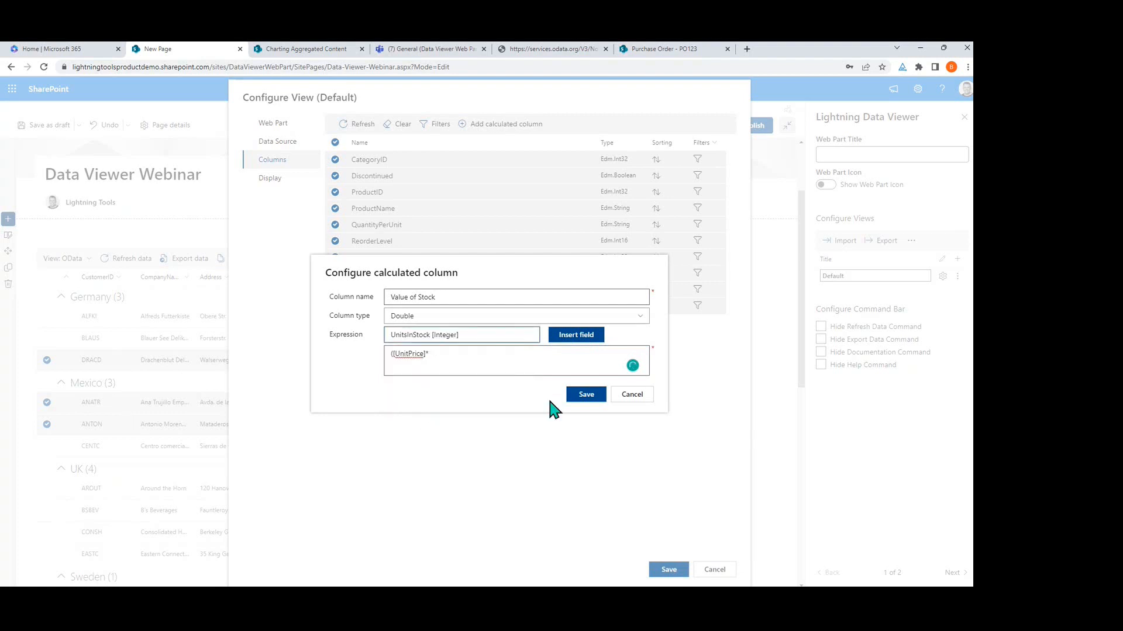
pyautogui.click(575, 338)
pyautogui.click(397, 359)
pyautogui.press('BackSpace')
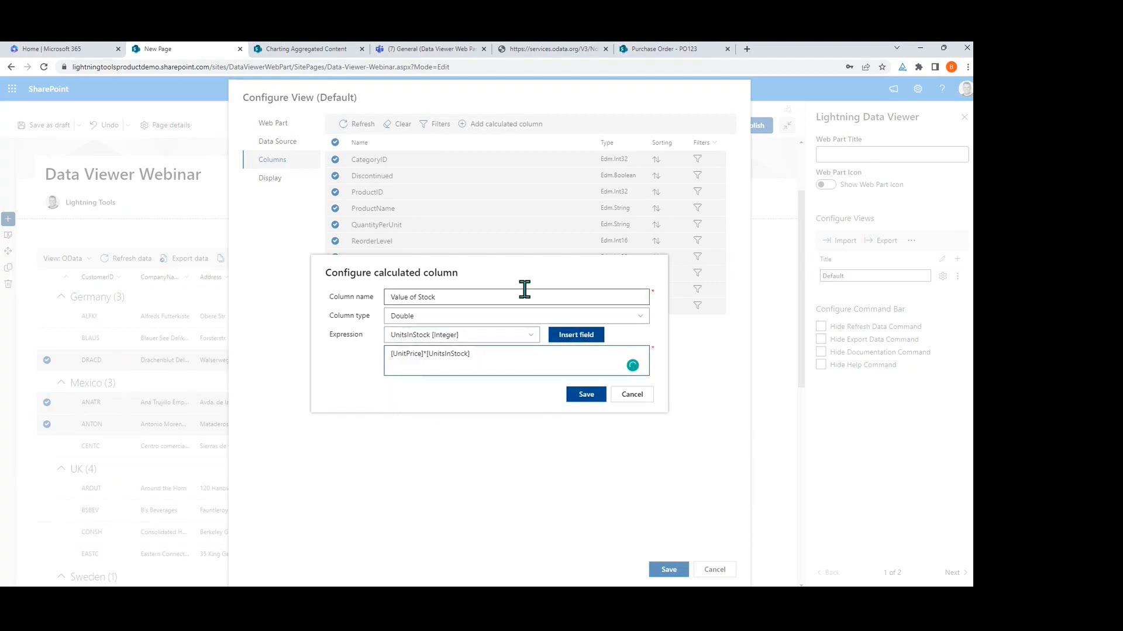
# Step: Save the calculated column, include Value of Stock in the view and place it directly after UnitsInStock
pyautogui.click(586, 395)
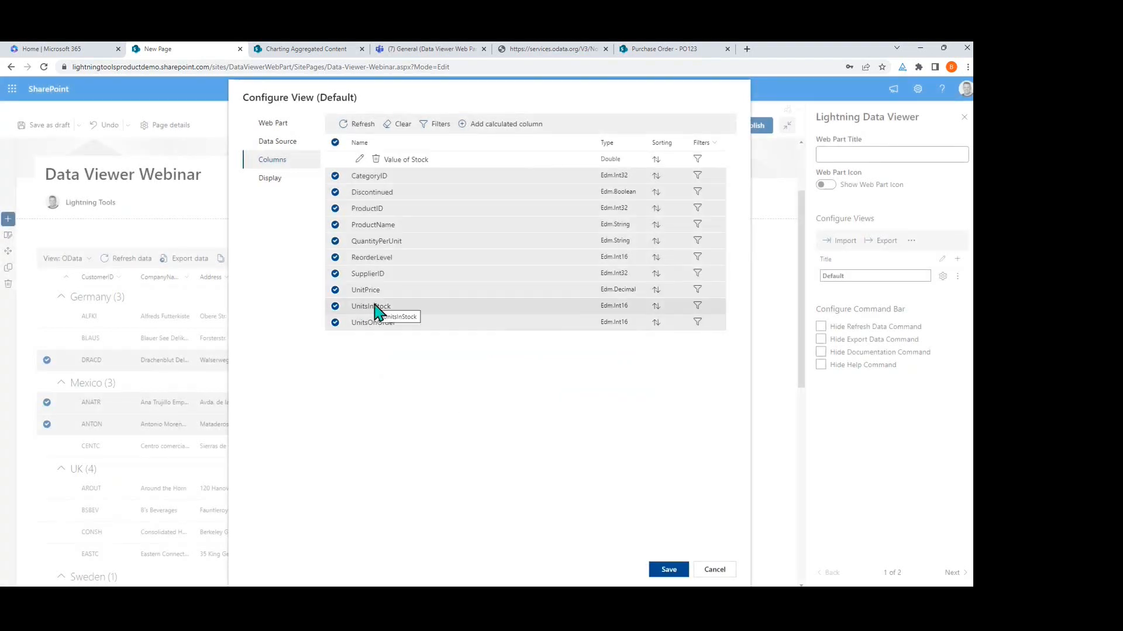
pyautogui.click(335, 160)
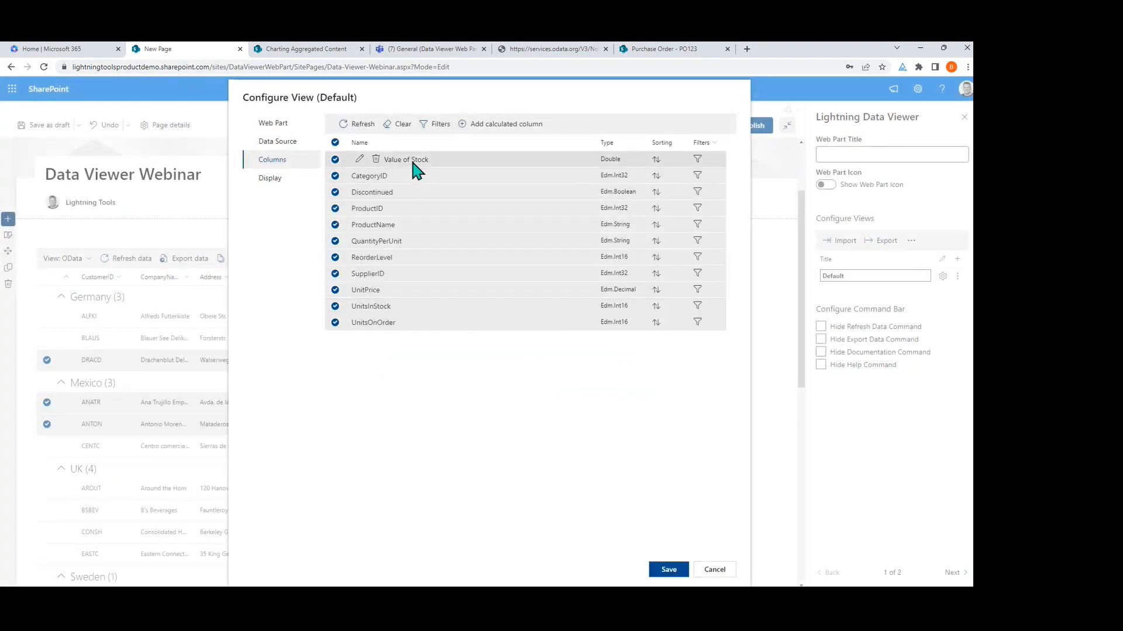
pyautogui.moveTo(413, 166); pyautogui.dragTo(411, 310)
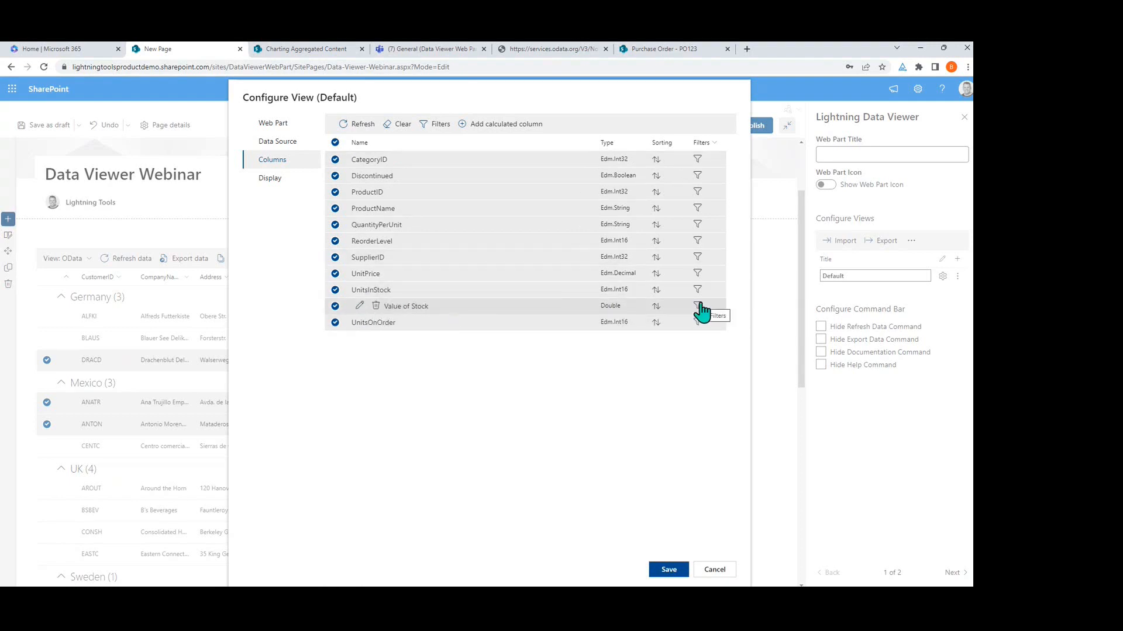
# Step: Set the display format of the Value of Stock and UnitPrice columns to Currency
pyautogui.click(305, 178)
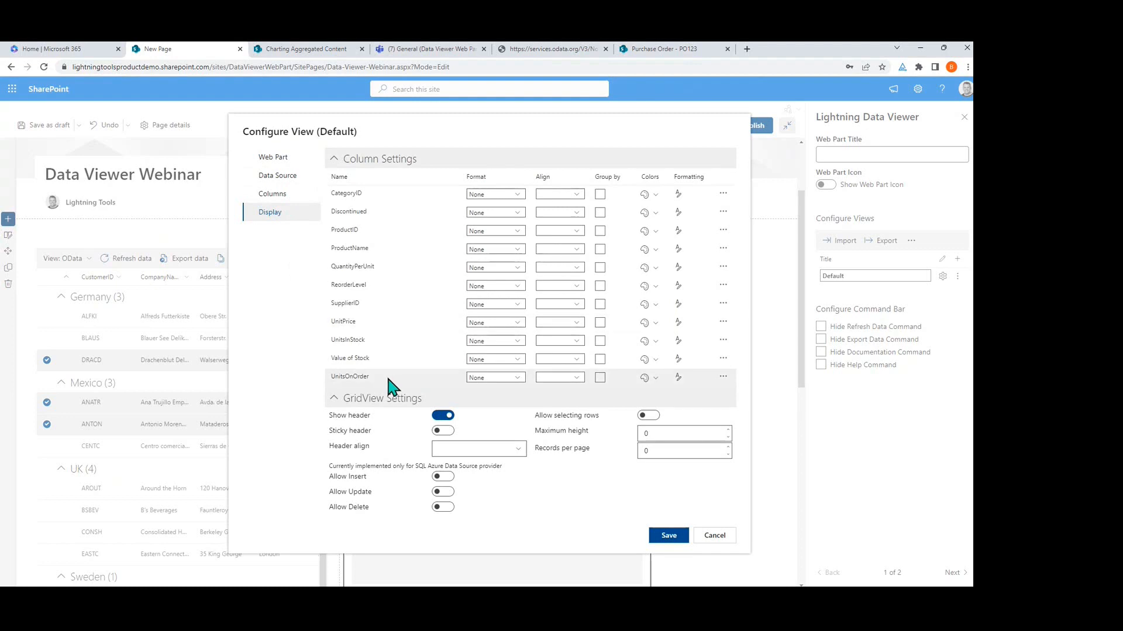
pyautogui.click(510, 359)
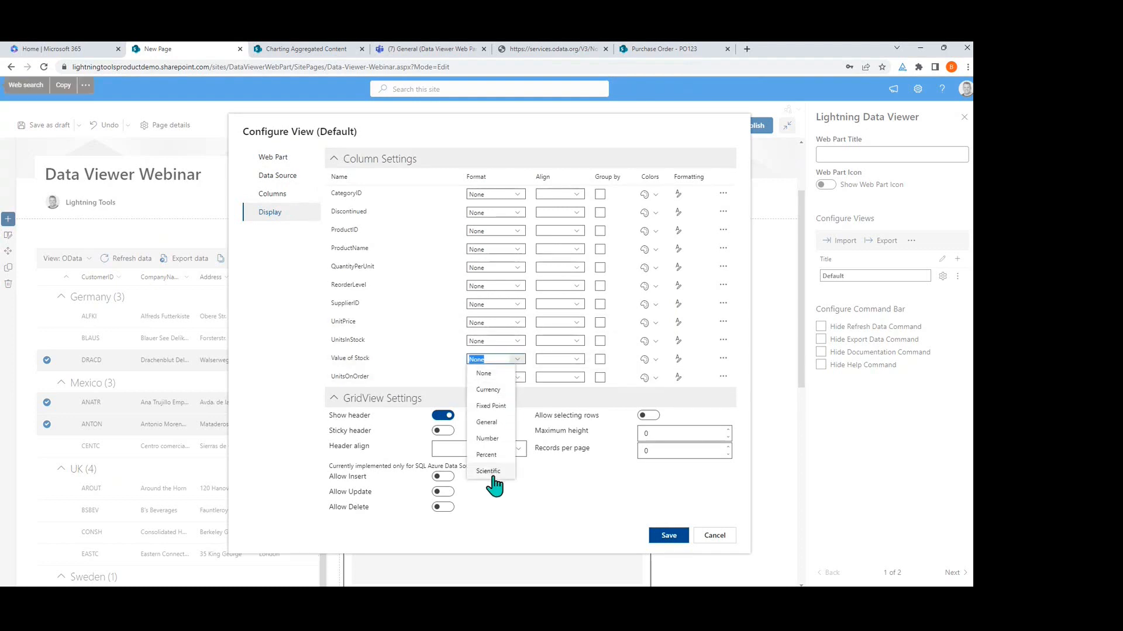
pyautogui.click(488, 390)
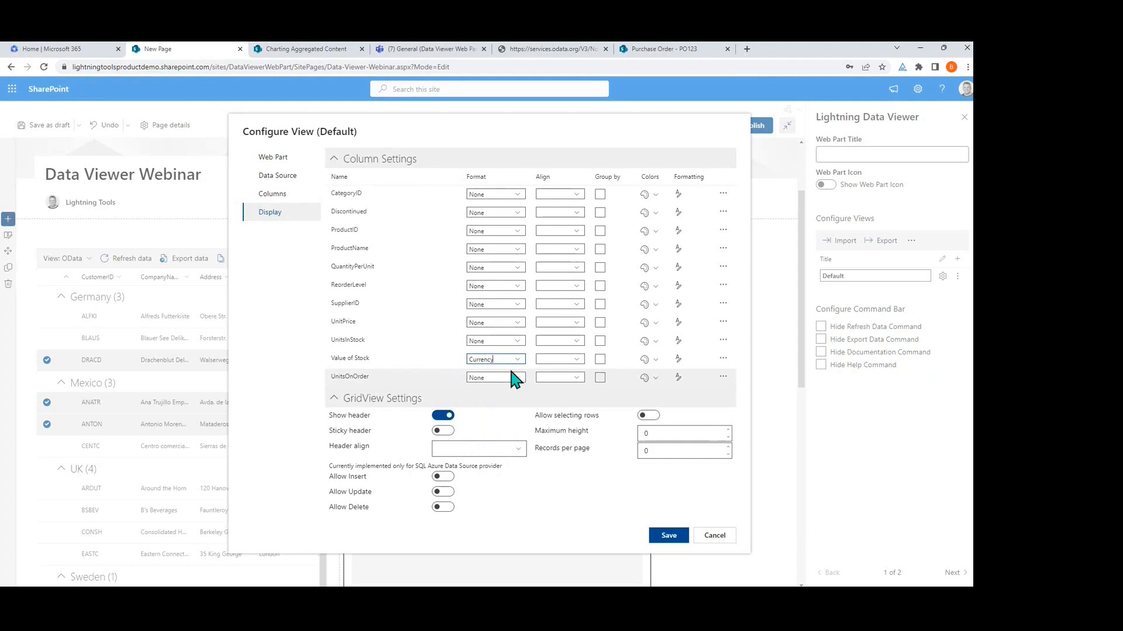
pyautogui.click(520, 325)
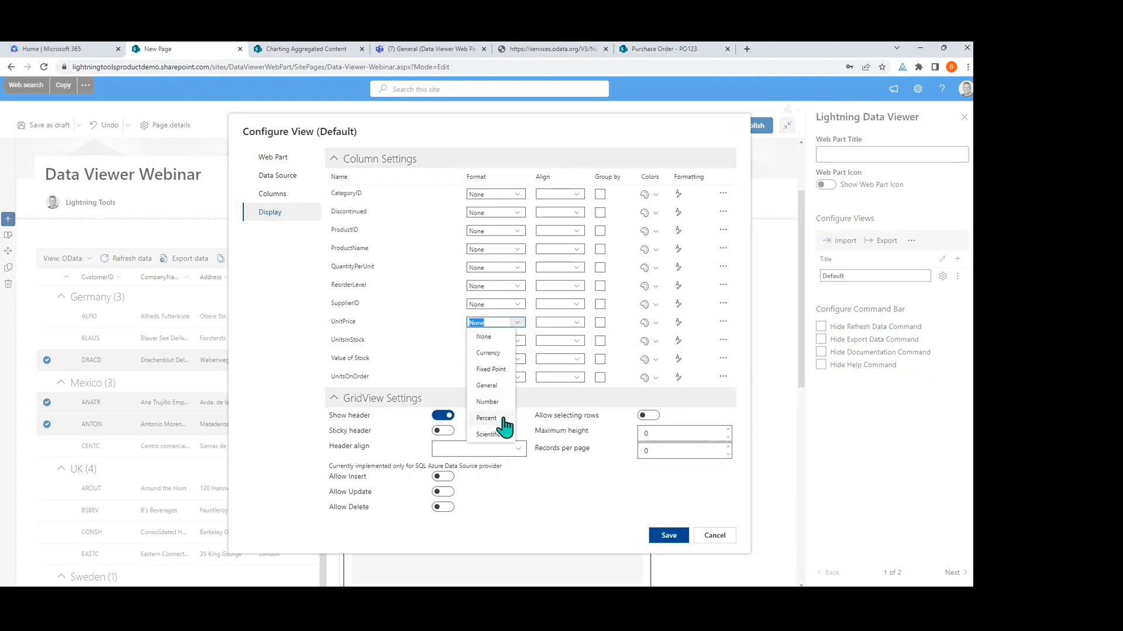
pyautogui.click(493, 354)
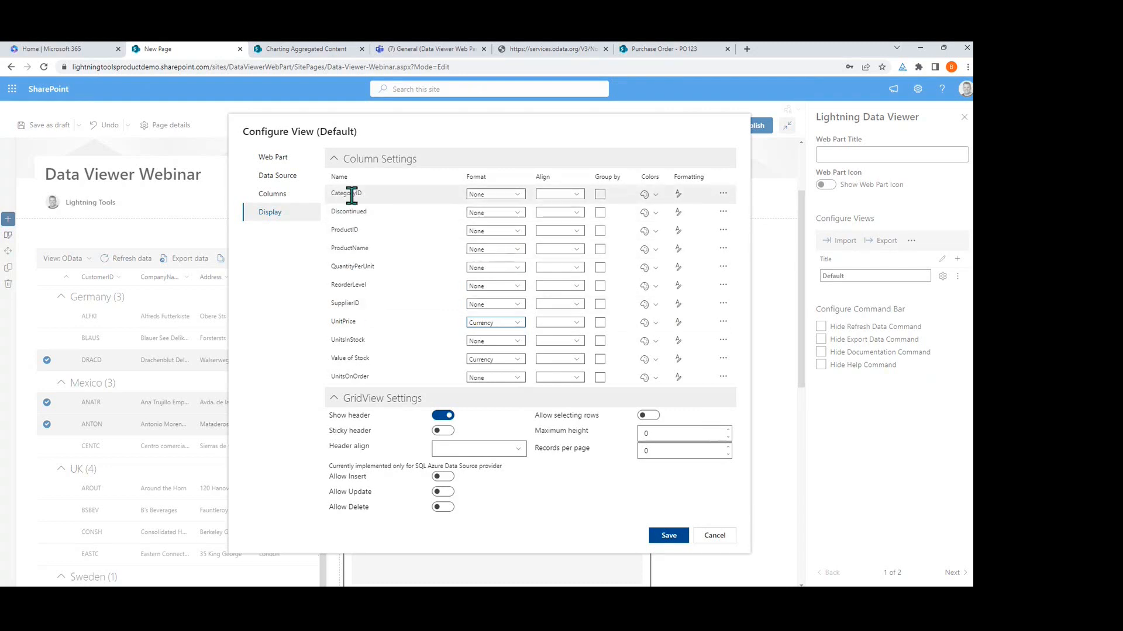
# Step: Give the ProductName column the alias Product Name
pyautogui.click(723, 249)
pyautogui.click(496, 278)
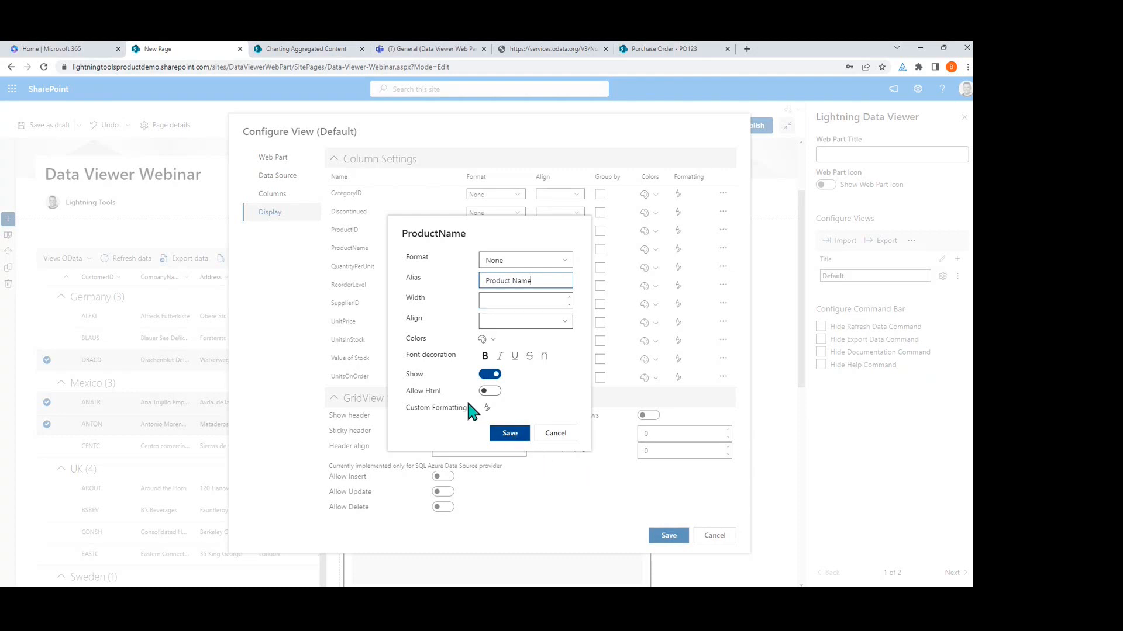
pyautogui.click(510, 442)
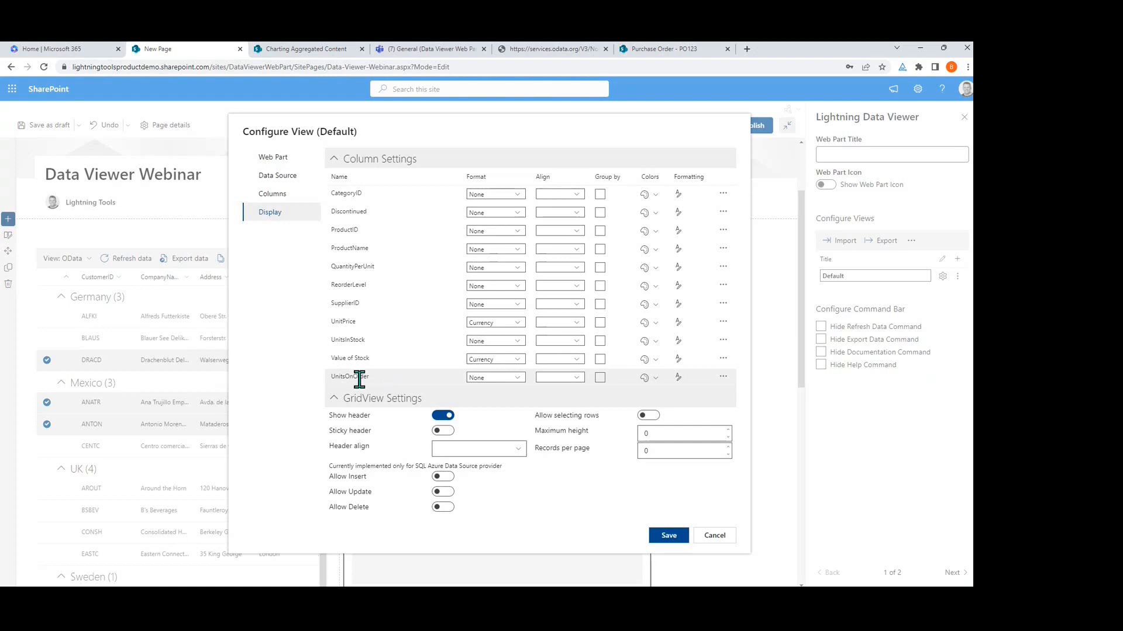
# Step: Add an unconditional data bar with a maximum value of 100 to the UnitsOnOrder column and save the products view
pyautogui.click(677, 380)
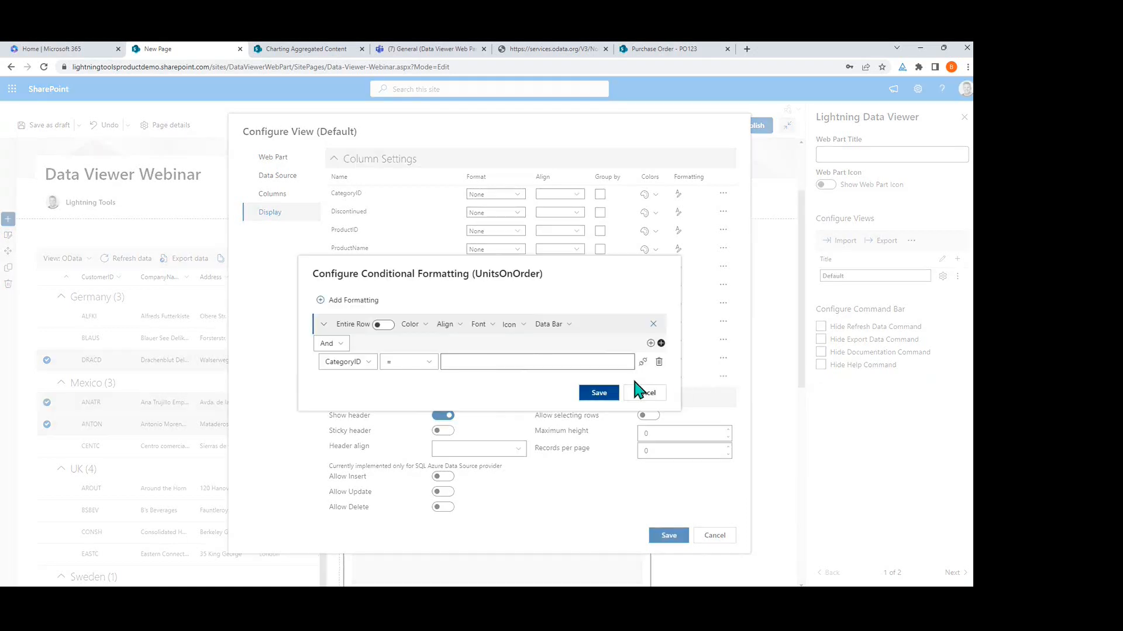
pyautogui.click(659, 362)
pyautogui.click(564, 334)
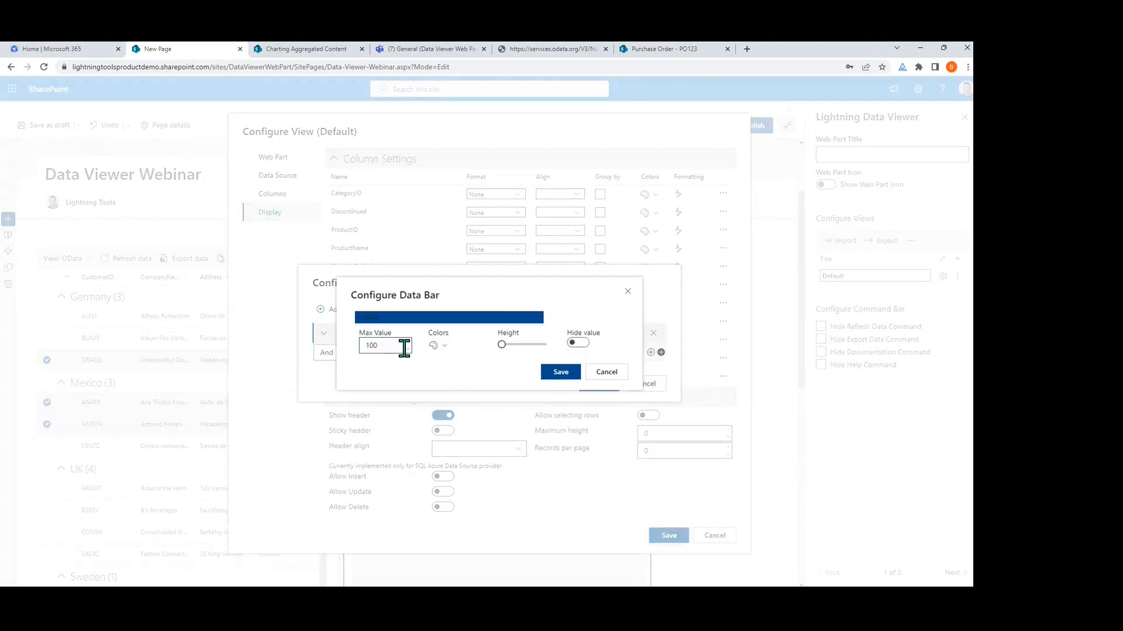
pyautogui.click(553, 373)
pyautogui.click(597, 384)
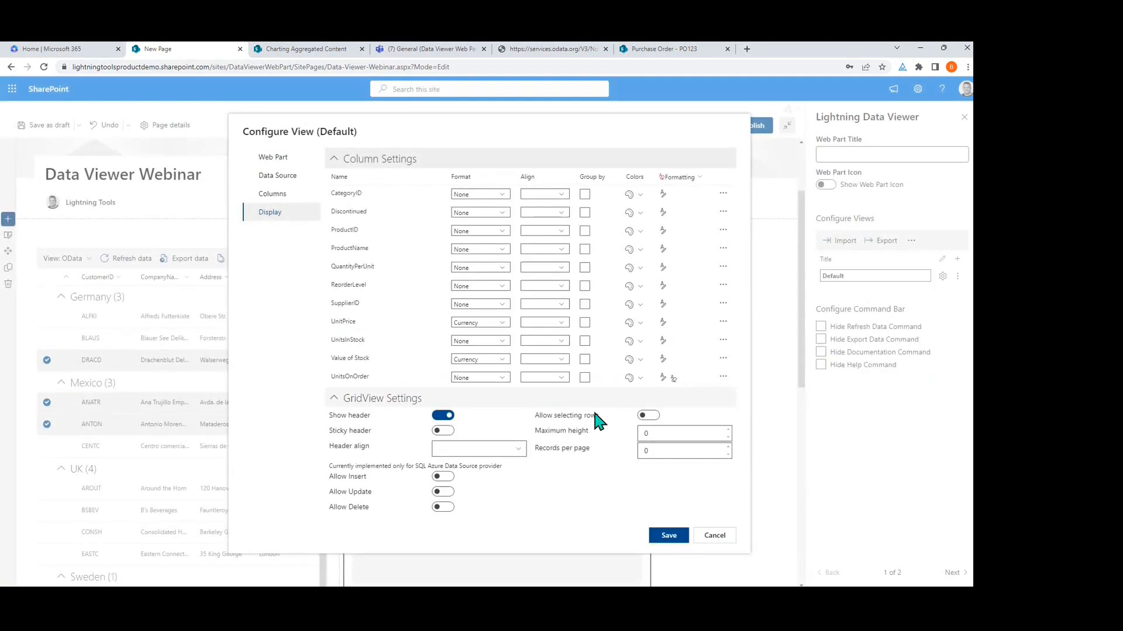
pyautogui.click(669, 536)
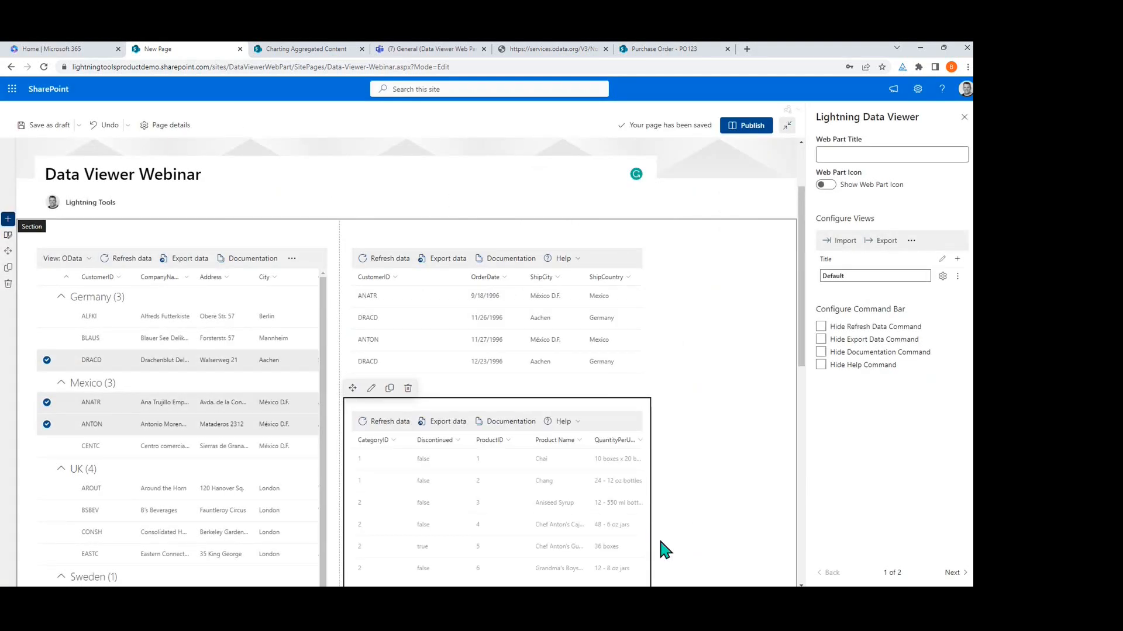
# Step: Examine the products table's price and stock columns and open the formatting settings of the UnitsInStock column
pyautogui.scroll(-2, 717, 487)
pyautogui.scroll(-5, 717, 487)
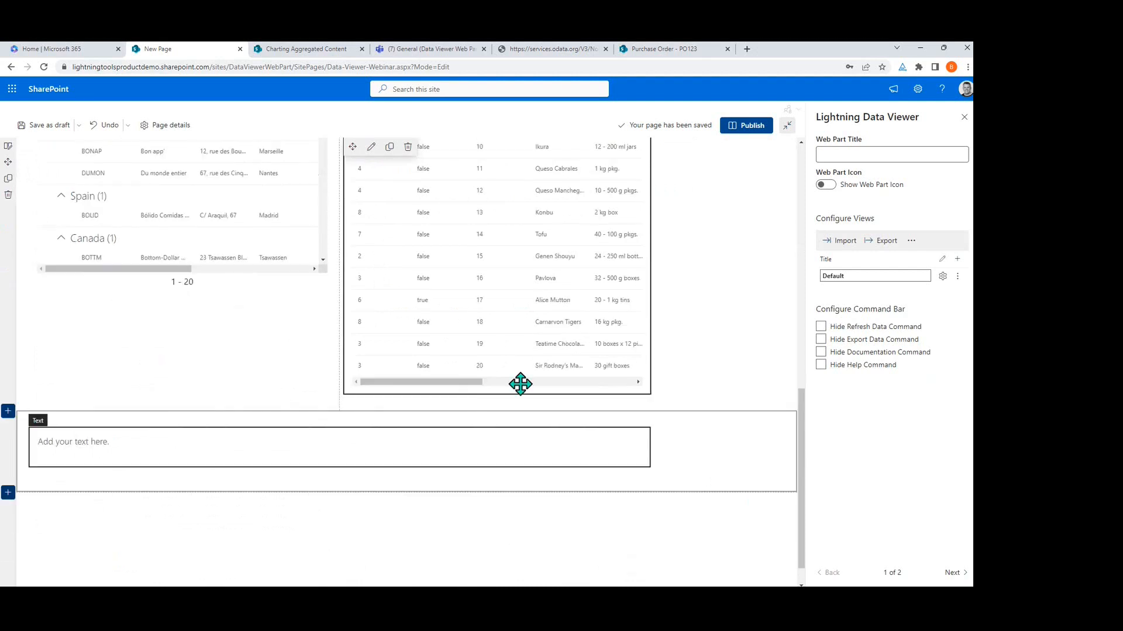
pyautogui.moveTo(478, 383); pyautogui.dragTo(634, 396)
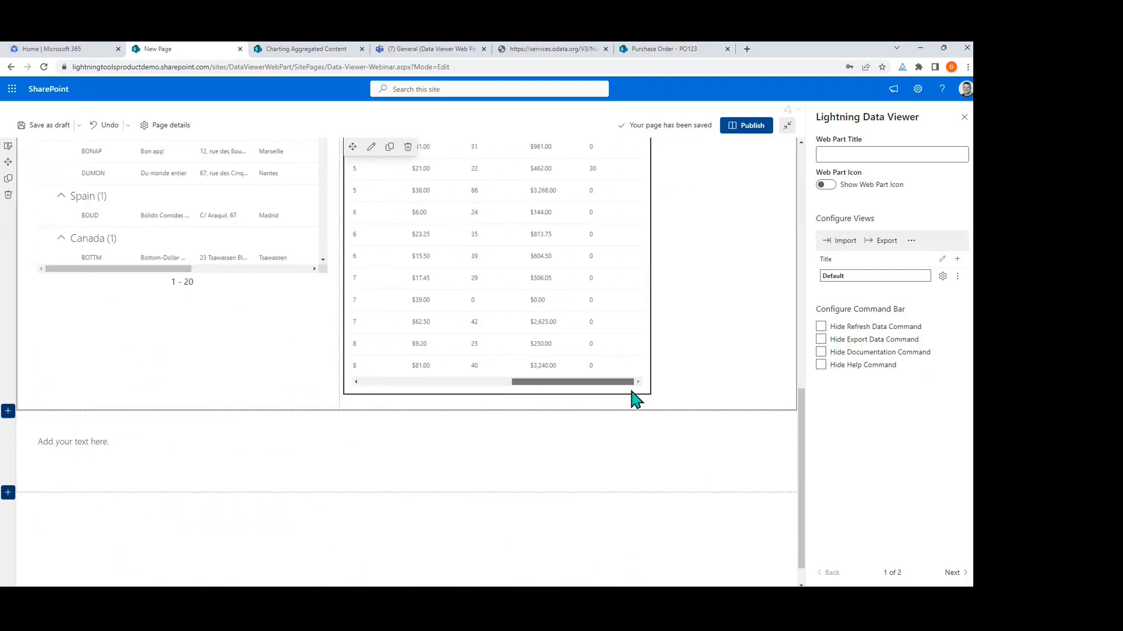
pyautogui.scroll(4, 759, 369)
pyautogui.scroll(3, 754, 363)
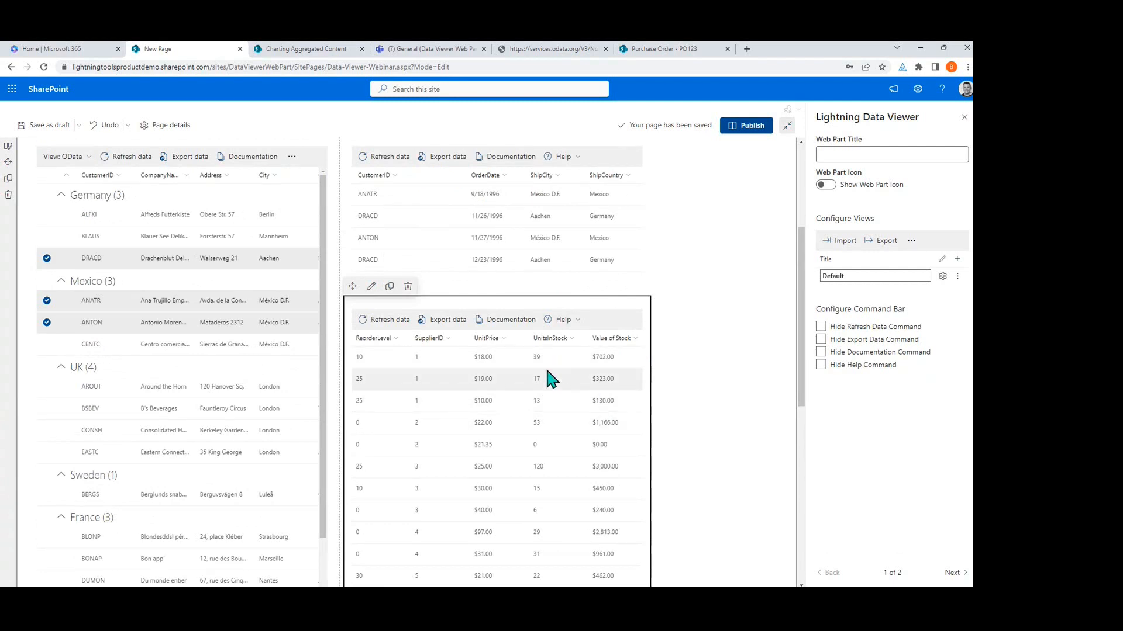
pyautogui.click(570, 336)
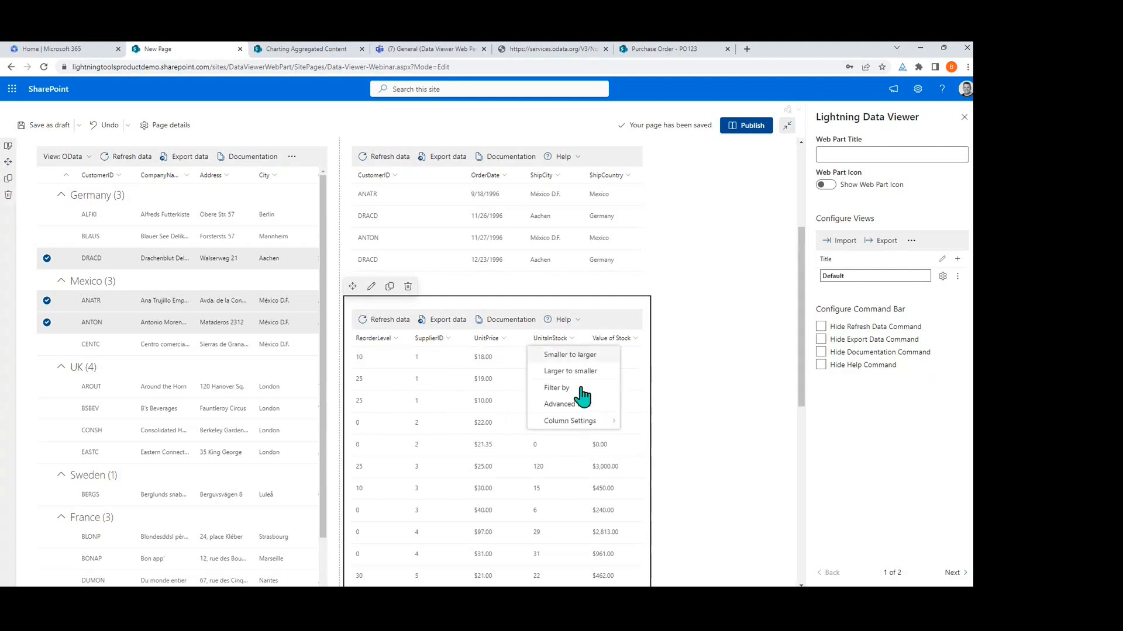
pyautogui.moveTo(585, 426)
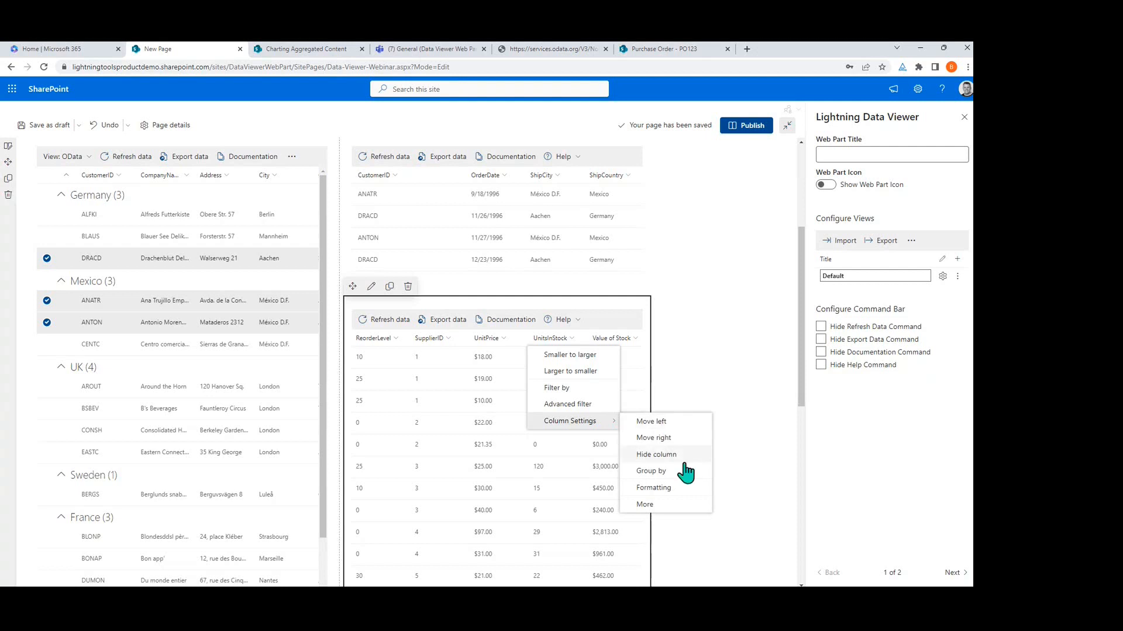
pyautogui.click(677, 489)
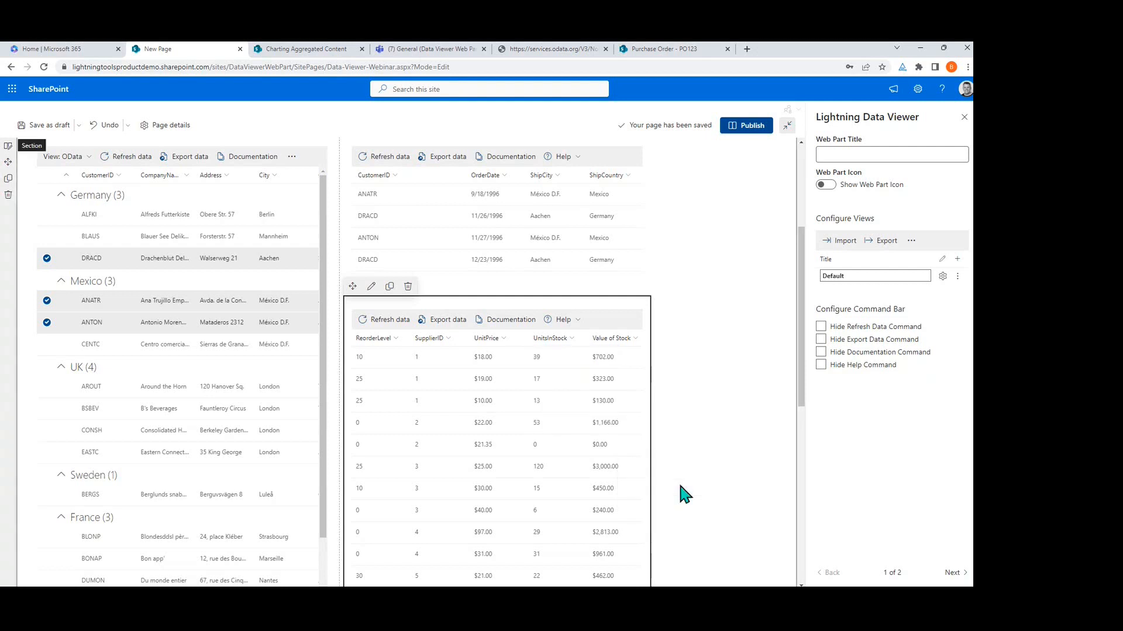
# Step: Leave the column formatting, publish the page and dismiss the page promotion options
pyautogui.click(683, 424)
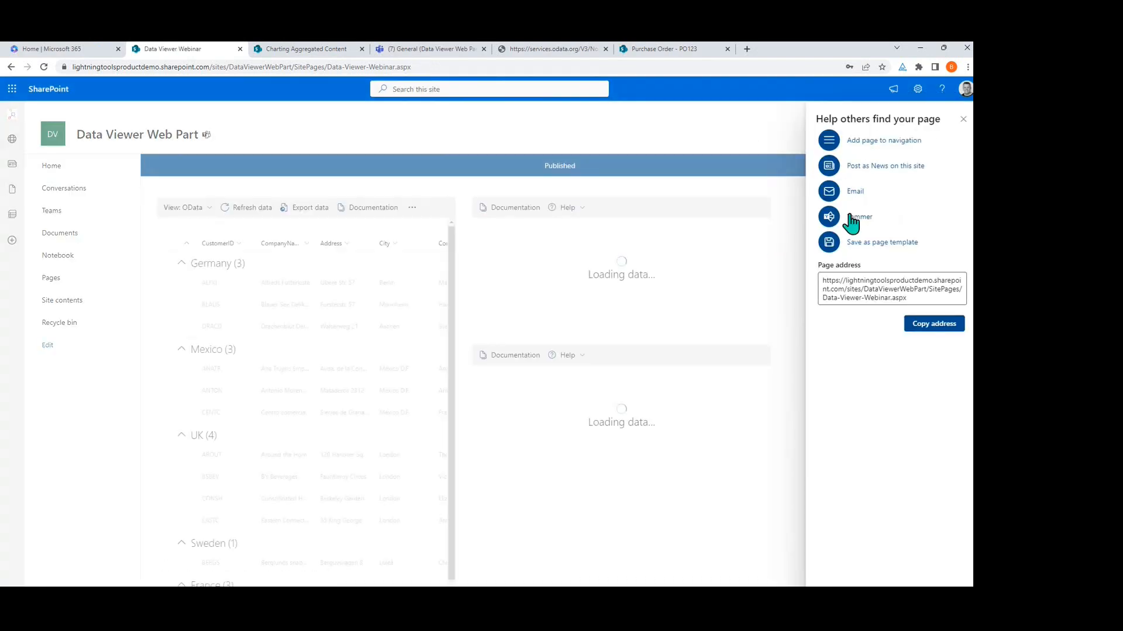
pyautogui.click(964, 117)
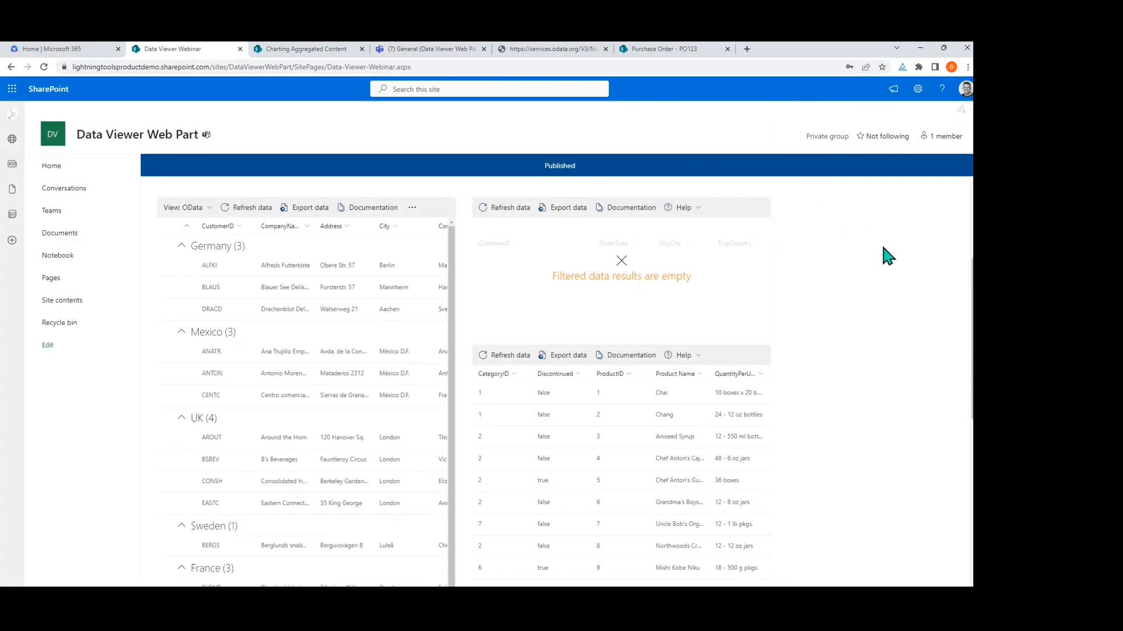
# Step: Reload the published page, reopen it for editing and bring the products table's UnitsInStock column into view
pyautogui.press('F5')
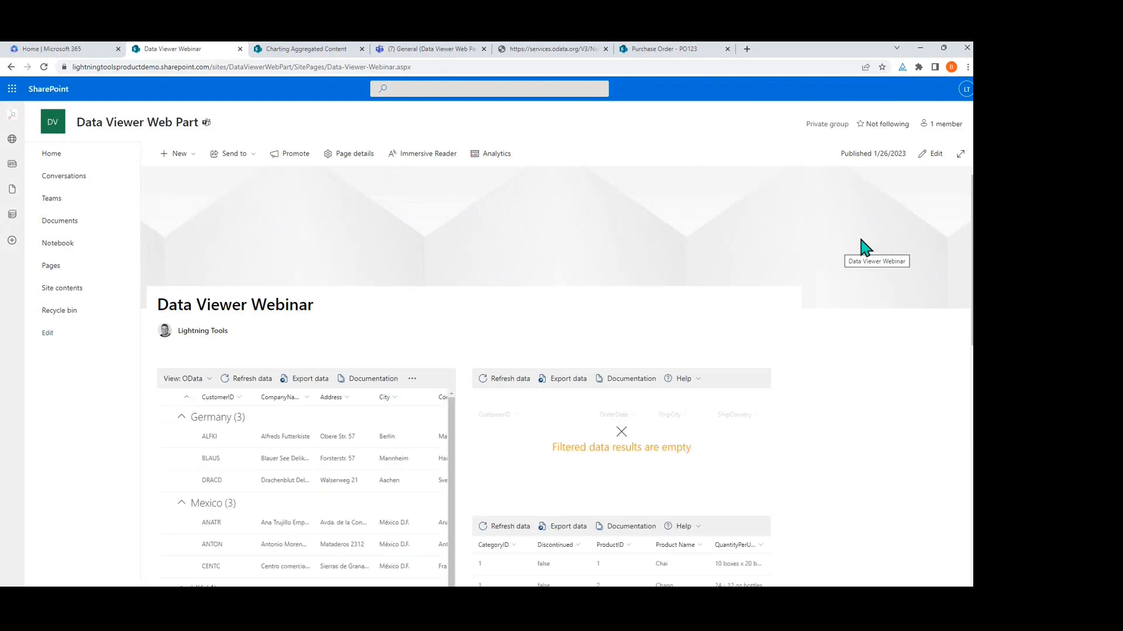
pyautogui.click(933, 154)
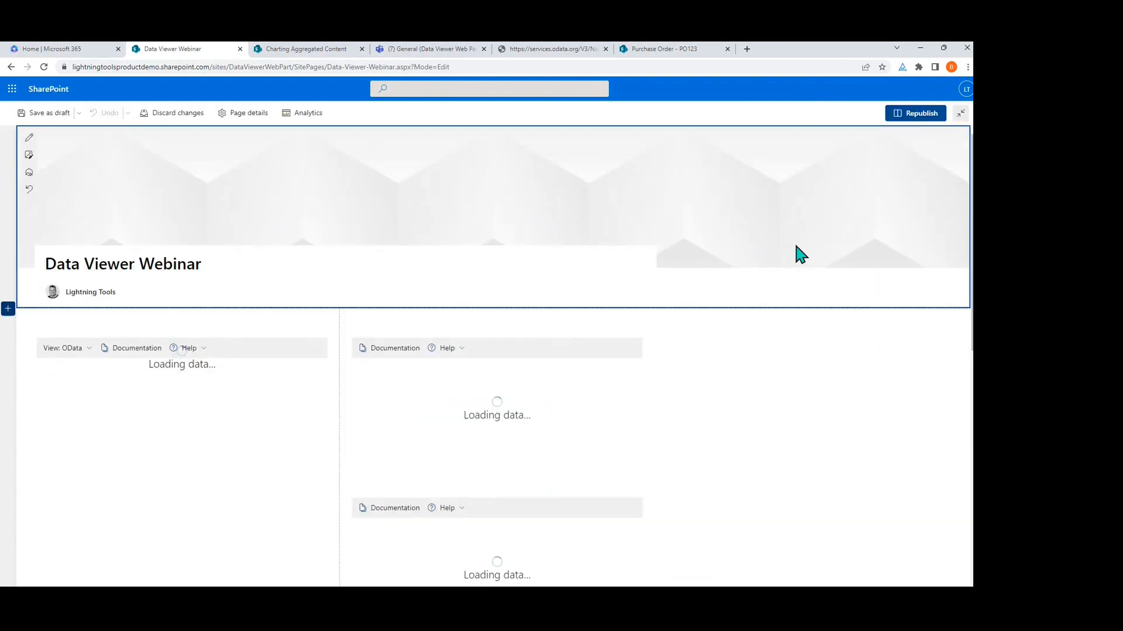
pyautogui.scroll(-5, 784, 261)
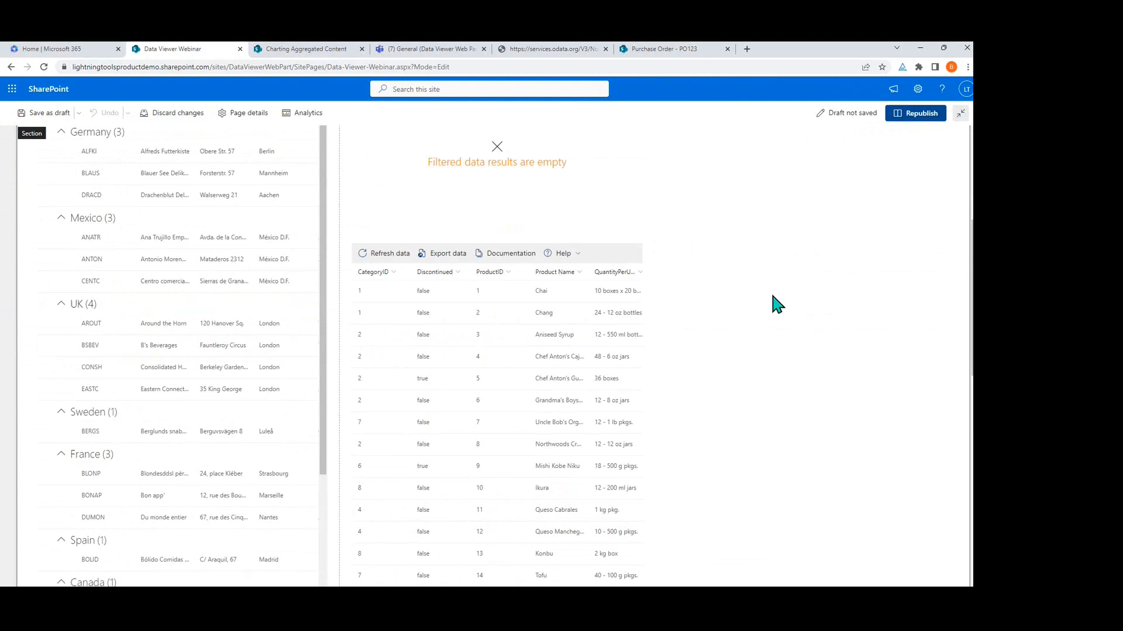
pyautogui.scroll(-2, 678, 473)
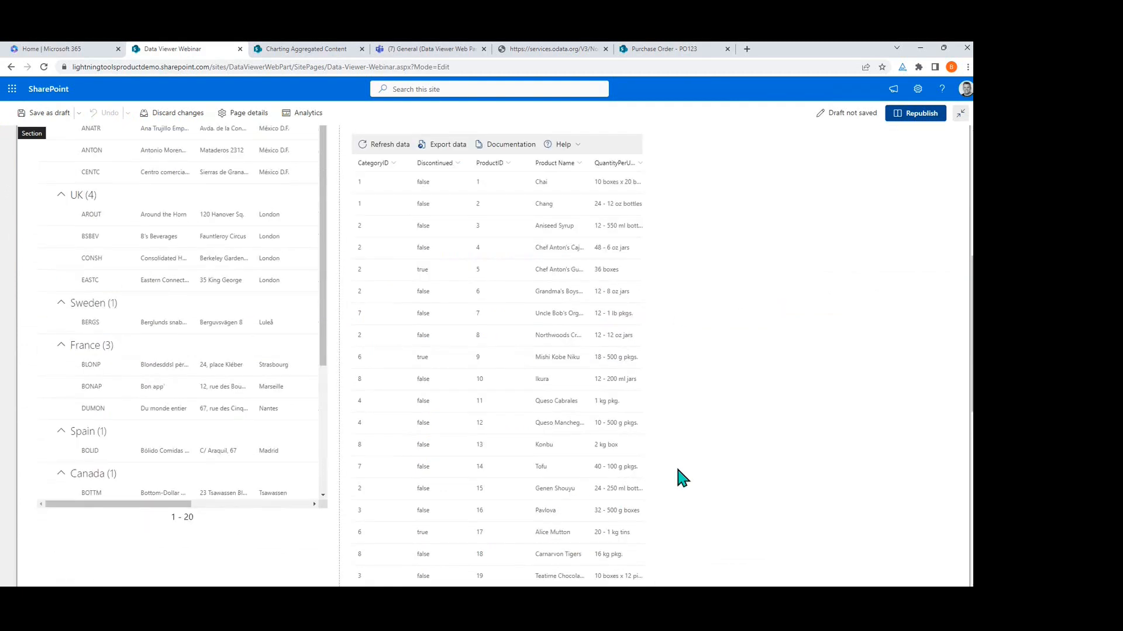
pyautogui.scroll(-5, 677, 469)
pyautogui.click(604, 367)
pyautogui.scroll(2, 713, 343)
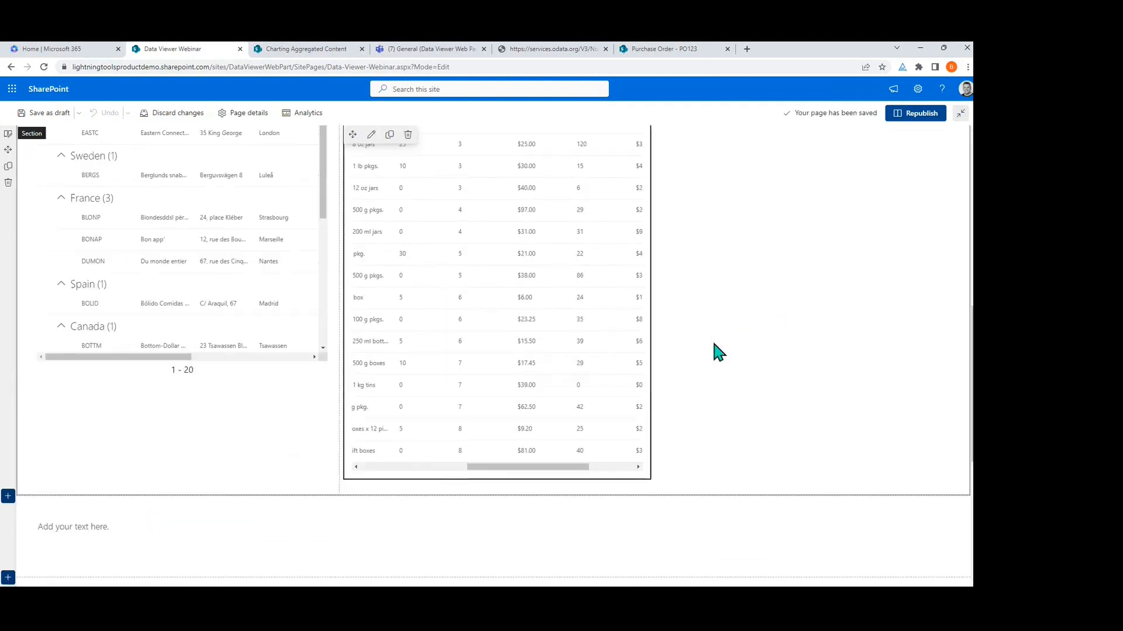
pyautogui.scroll(3, 714, 344)
# Step: Add an unconditional data bar with a maximum value of 100 to the UnitsInStock column and save the formatting
pyautogui.click(615, 221)
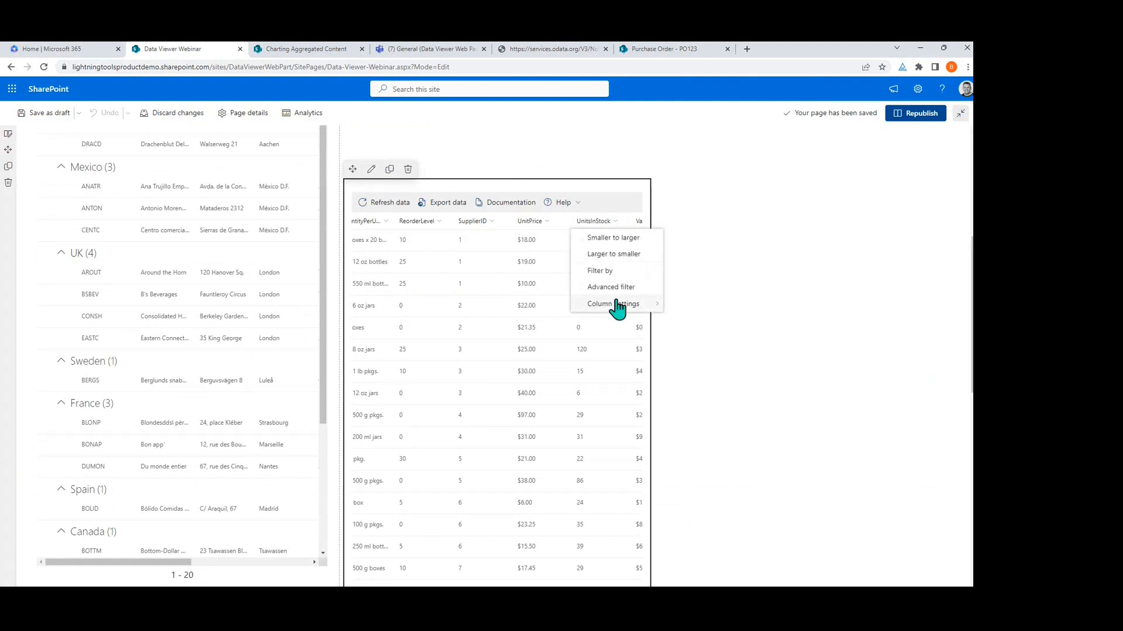
pyautogui.moveTo(617, 307)
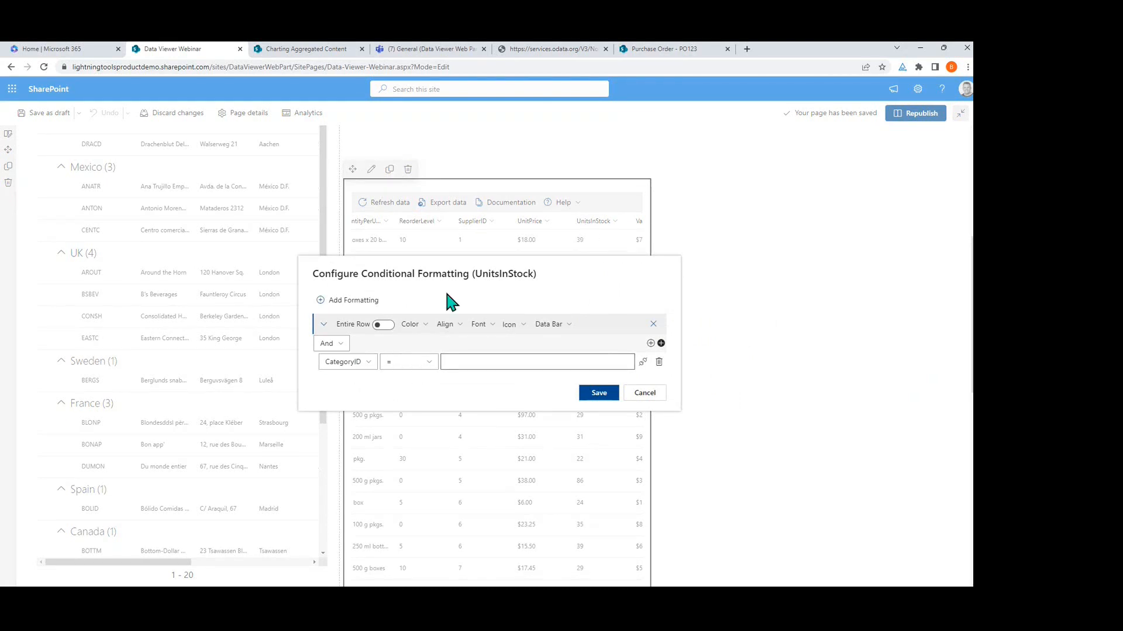
pyautogui.click(658, 362)
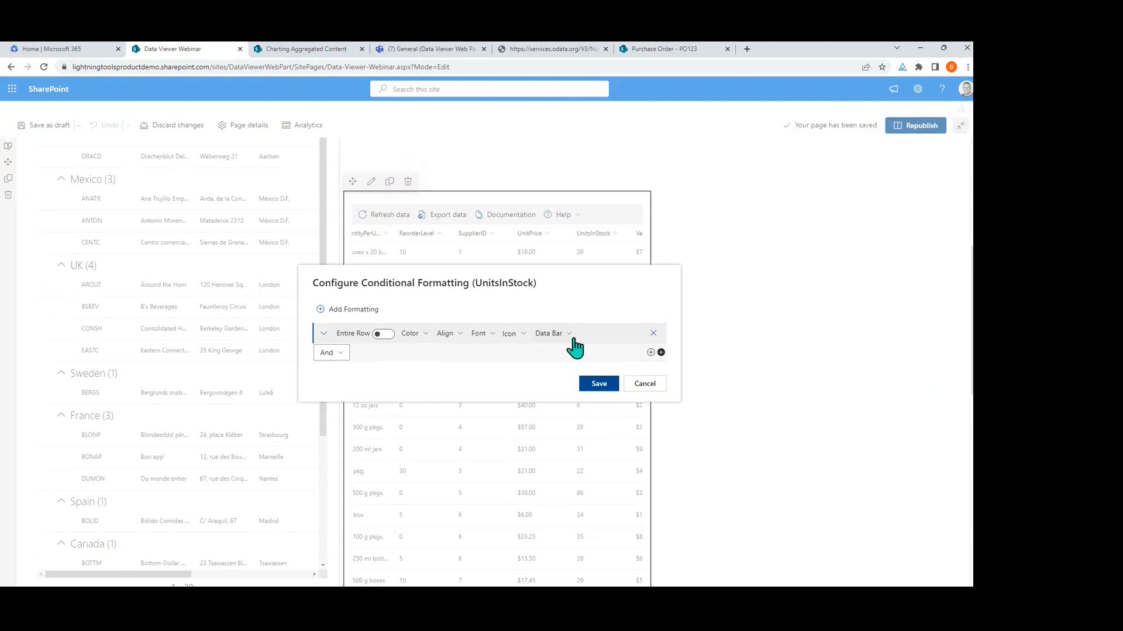
pyautogui.click(570, 336)
pyautogui.click(380, 340)
pyautogui.write('100')
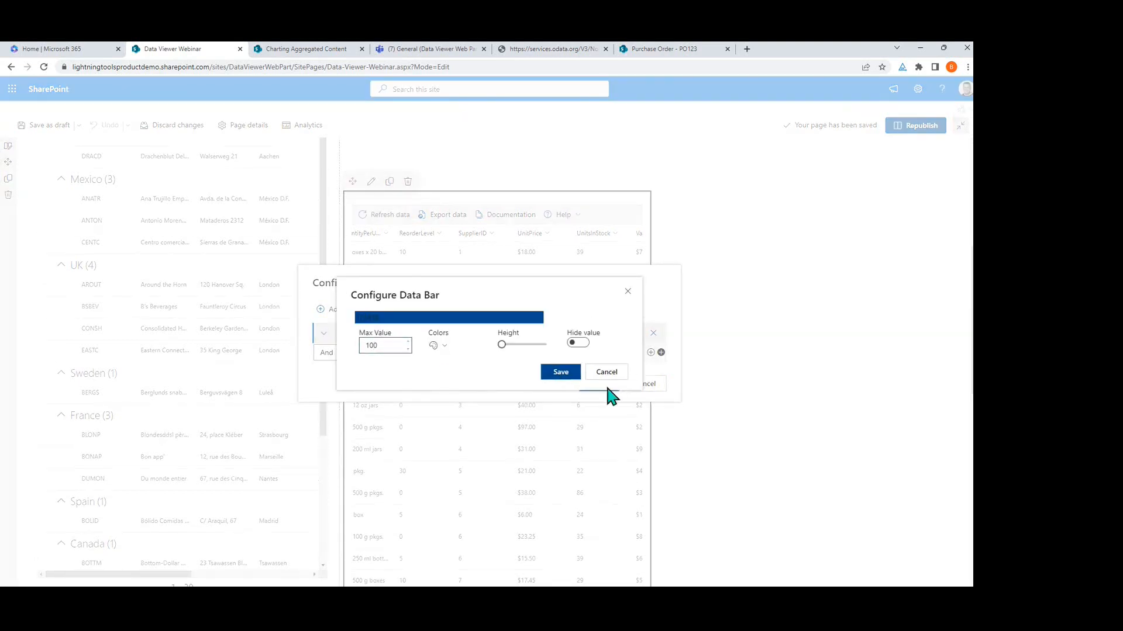
pyautogui.click(562, 373)
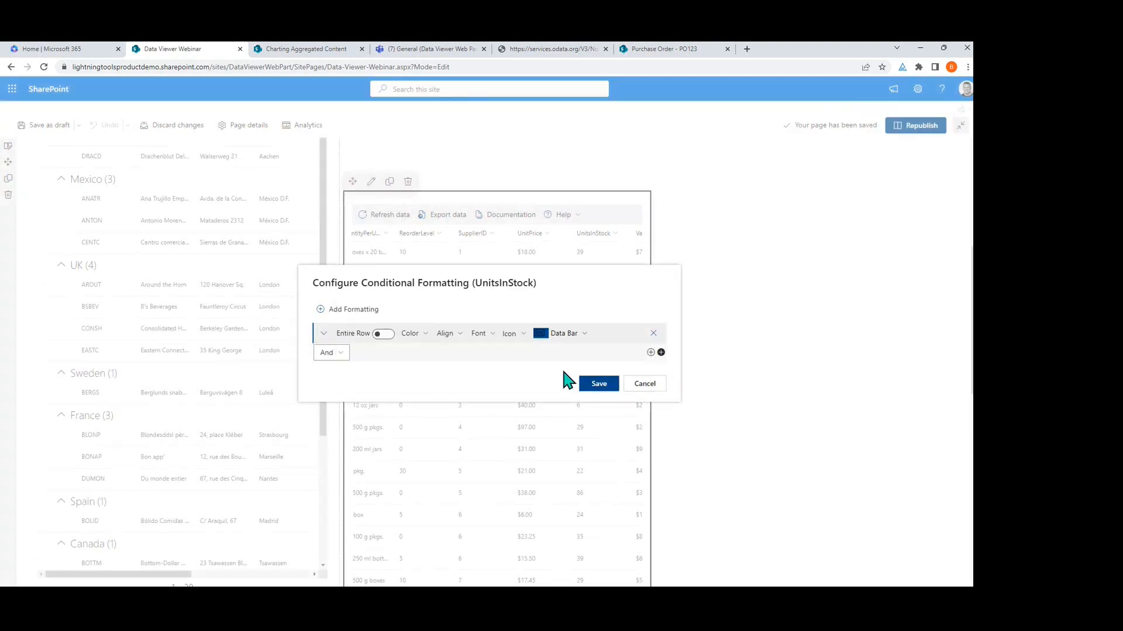
pyautogui.click(598, 381)
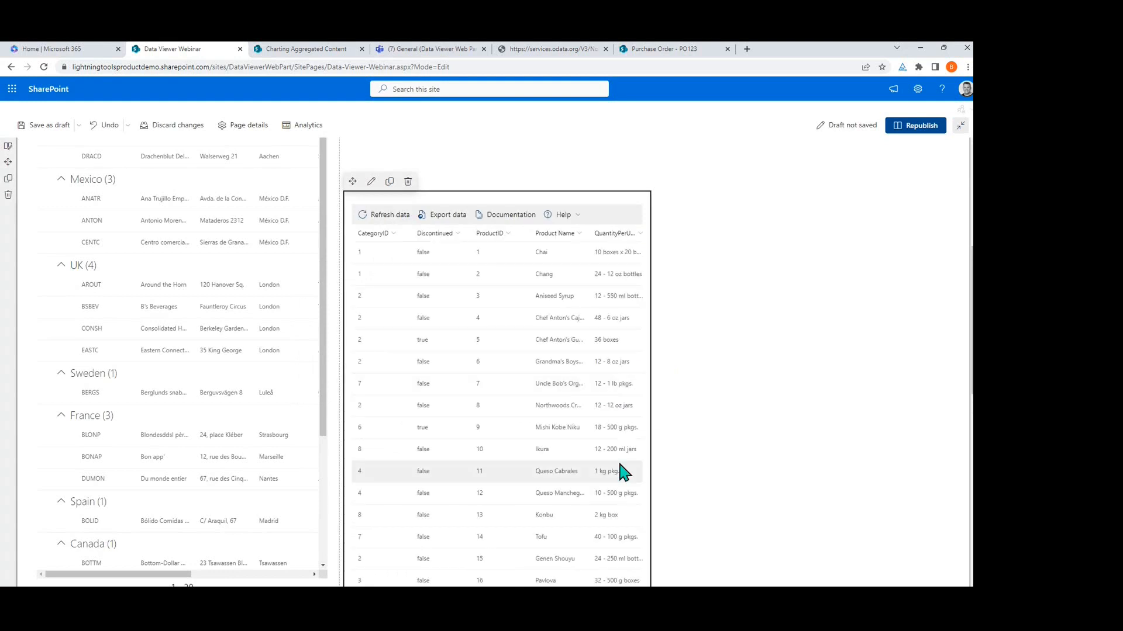
# Step: Set up conditional formatting on the products table's UnitPrice column with the condition UnitPrice > 50
pyautogui.scroll(-5, 622, 472)
pyautogui.click(584, 480)
pyautogui.scroll(3, 601, 244)
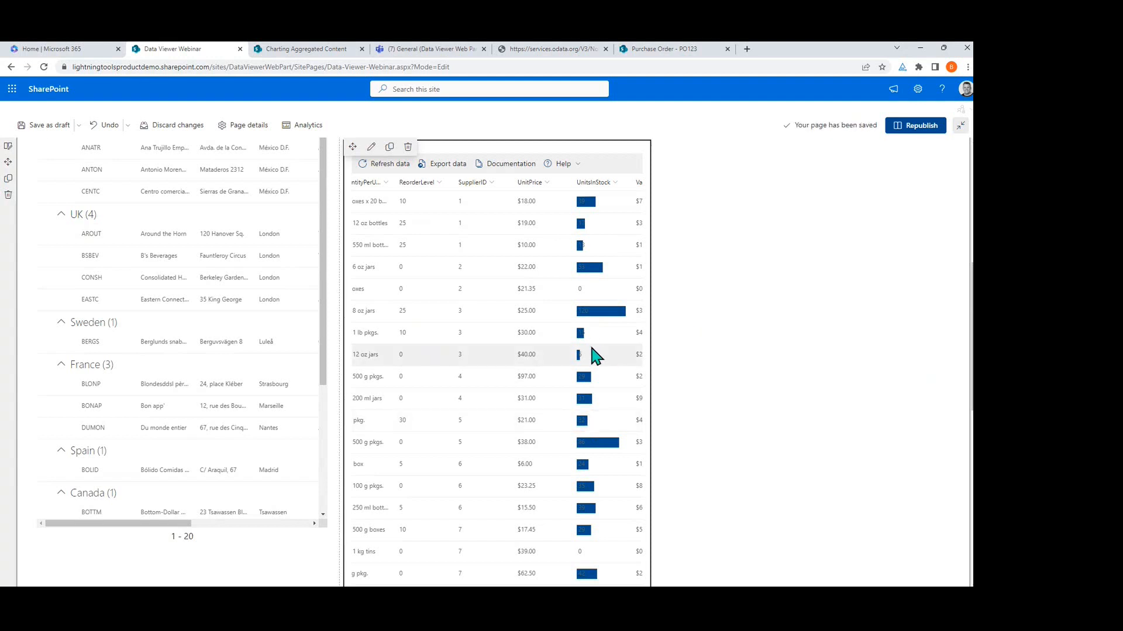
pyautogui.click(545, 182)
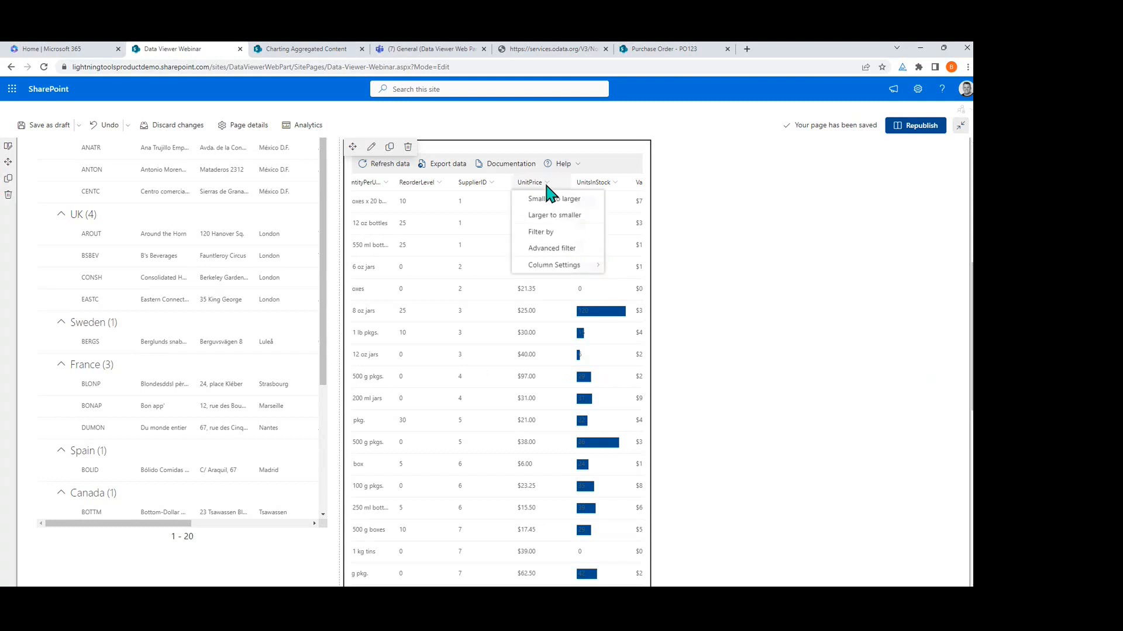
pyautogui.moveTo(556, 266)
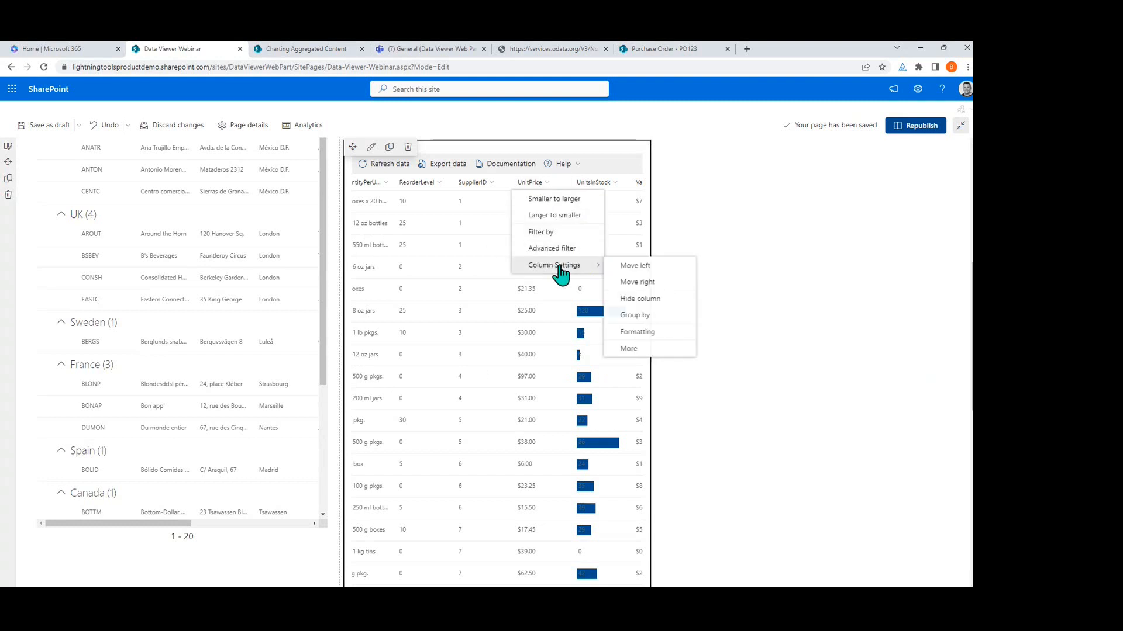
pyautogui.click(654, 328)
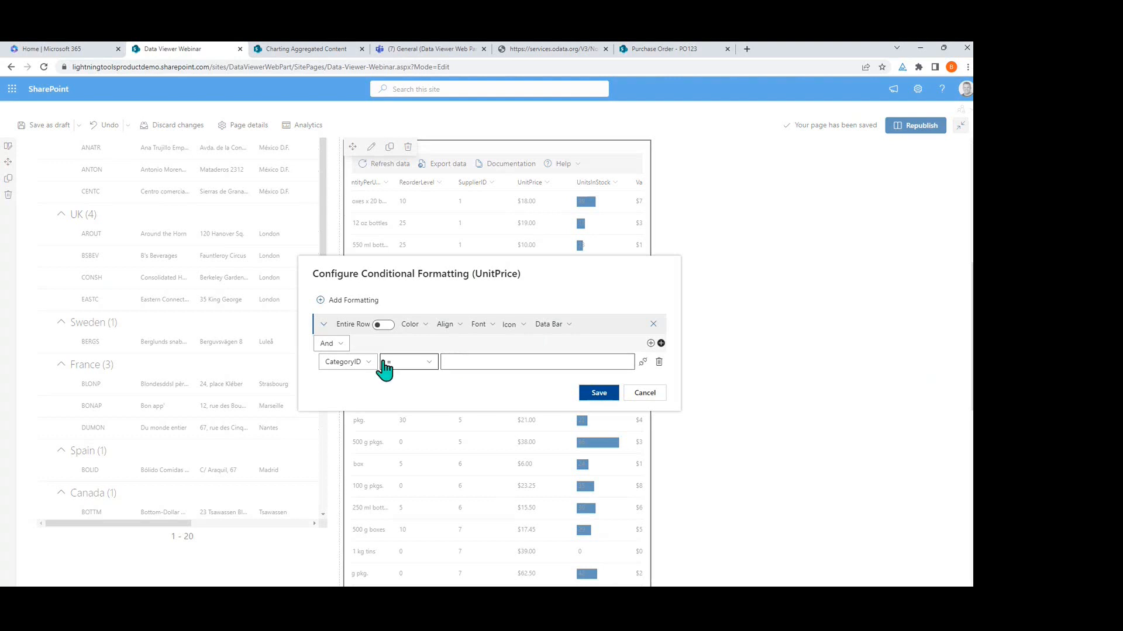
pyautogui.click(371, 366)
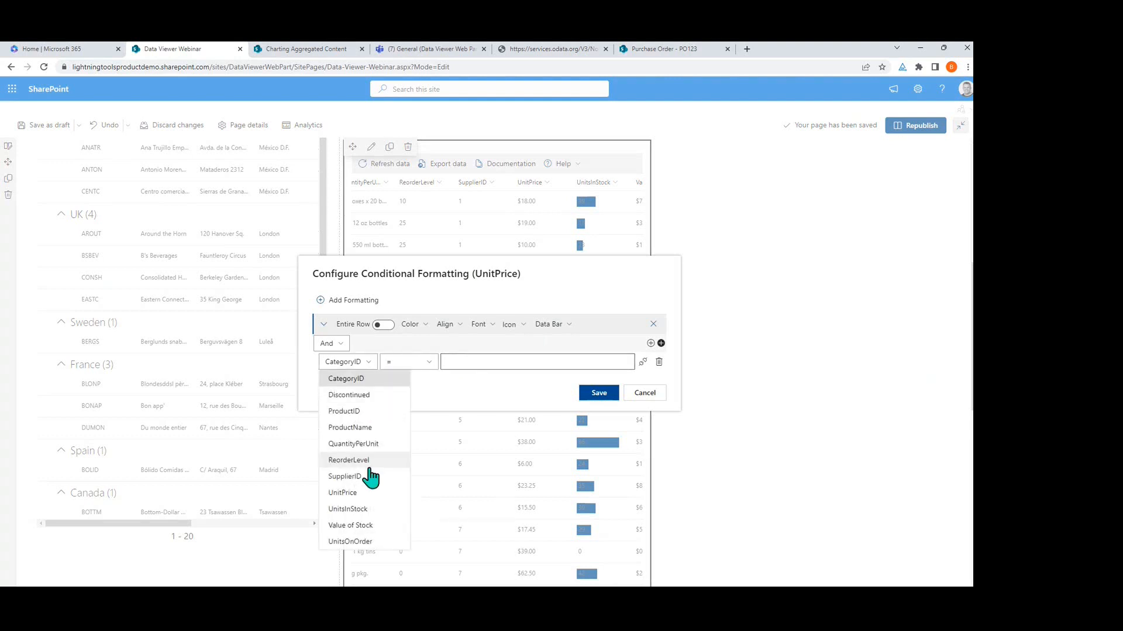
pyautogui.click(369, 497)
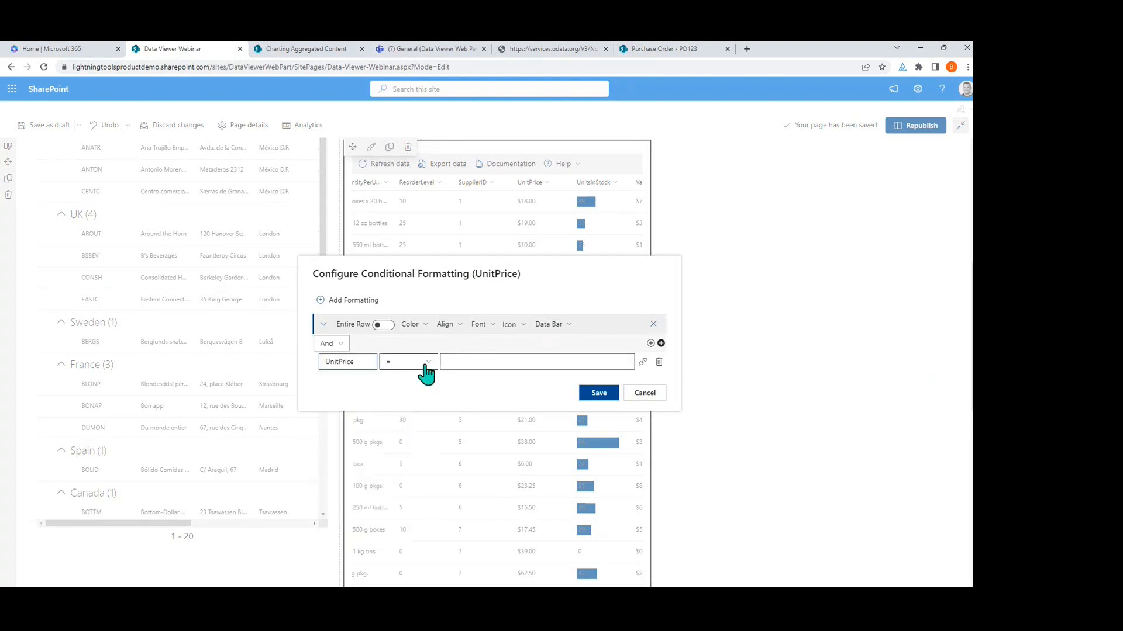
pyautogui.click(426, 369)
pyautogui.click(408, 412)
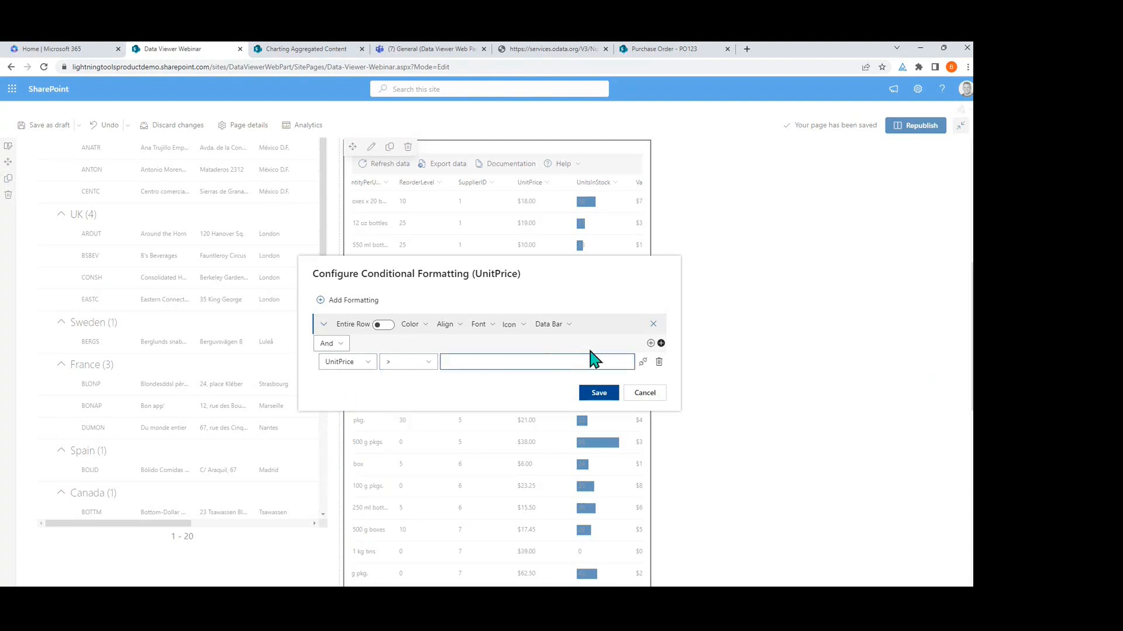
pyautogui.write('50')
# Step: Give the UnitPrice rule a custom green pill color (hex 3fe847), save the formatting and check the column
pyautogui.click(422, 326)
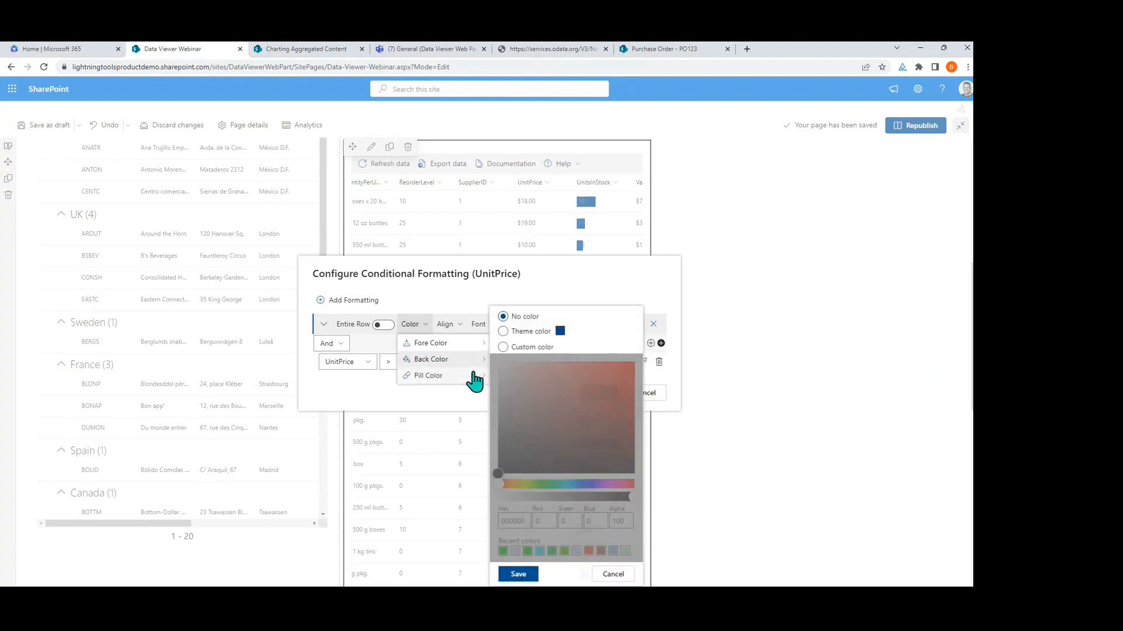
pyautogui.click(507, 332)
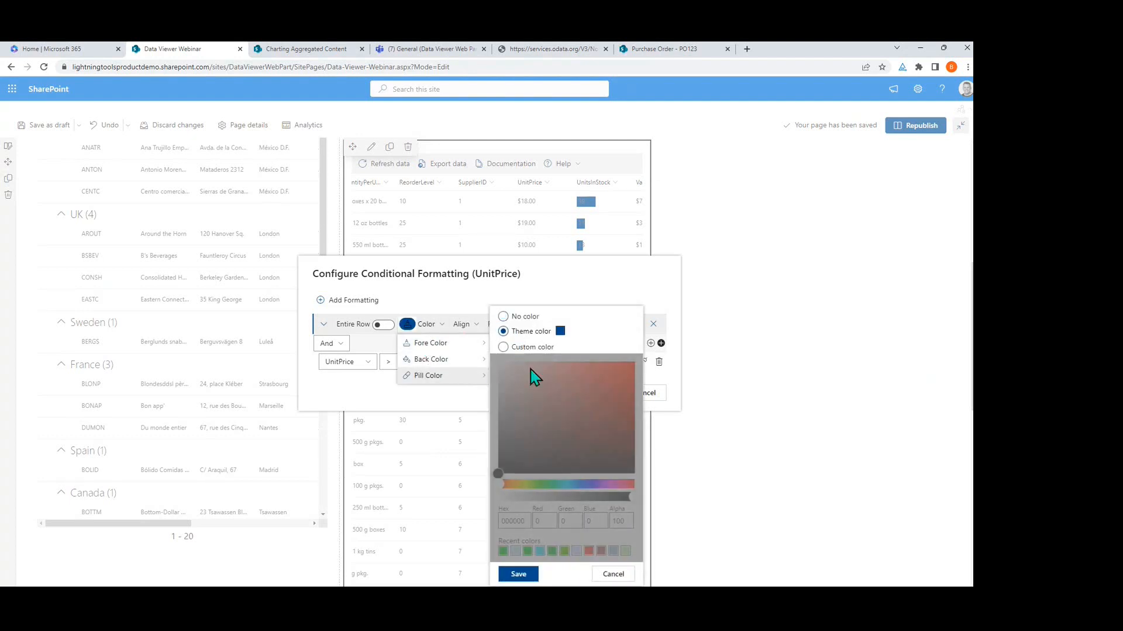
pyautogui.click(513, 347)
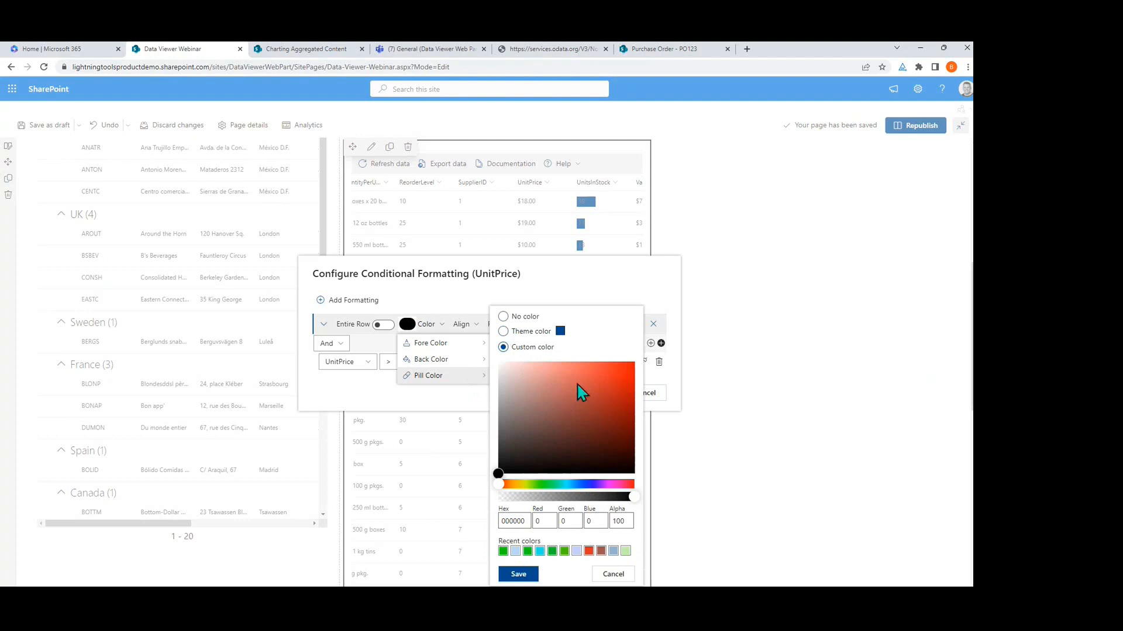
pyautogui.click(545, 484)
pyautogui.click(598, 372)
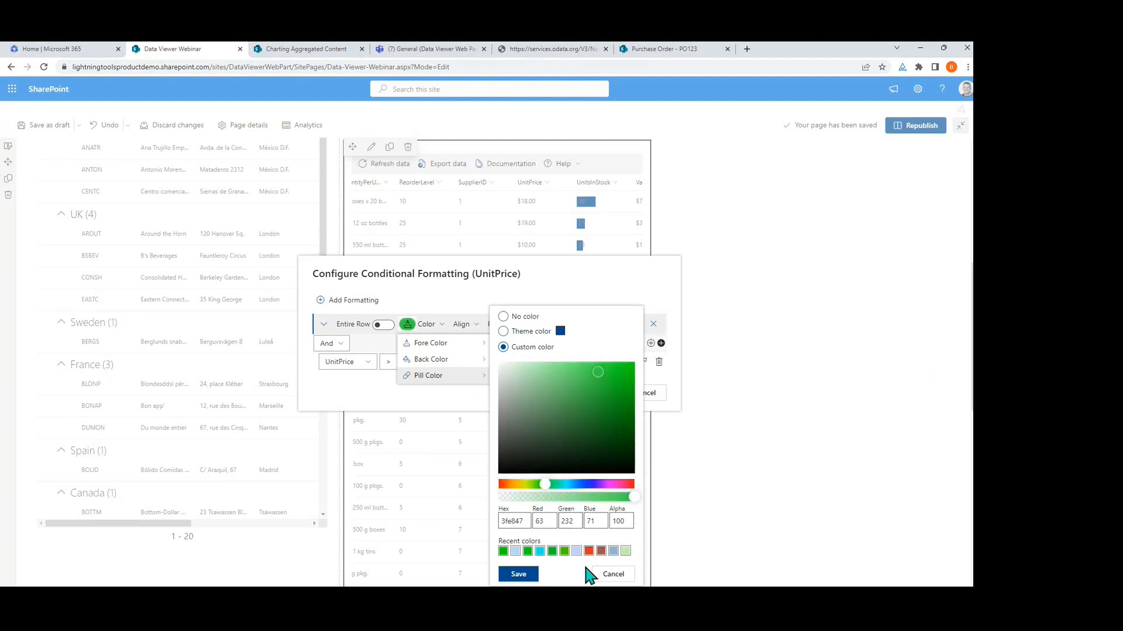
pyautogui.click(519, 574)
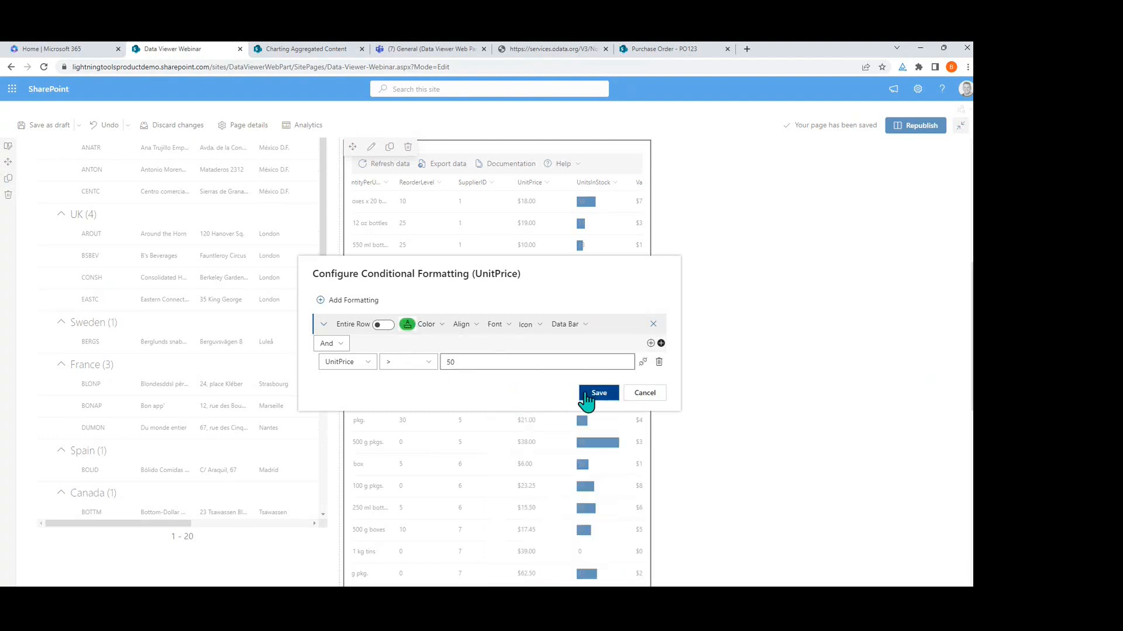
pyautogui.click(596, 393)
pyautogui.scroll(-3, 630, 444)
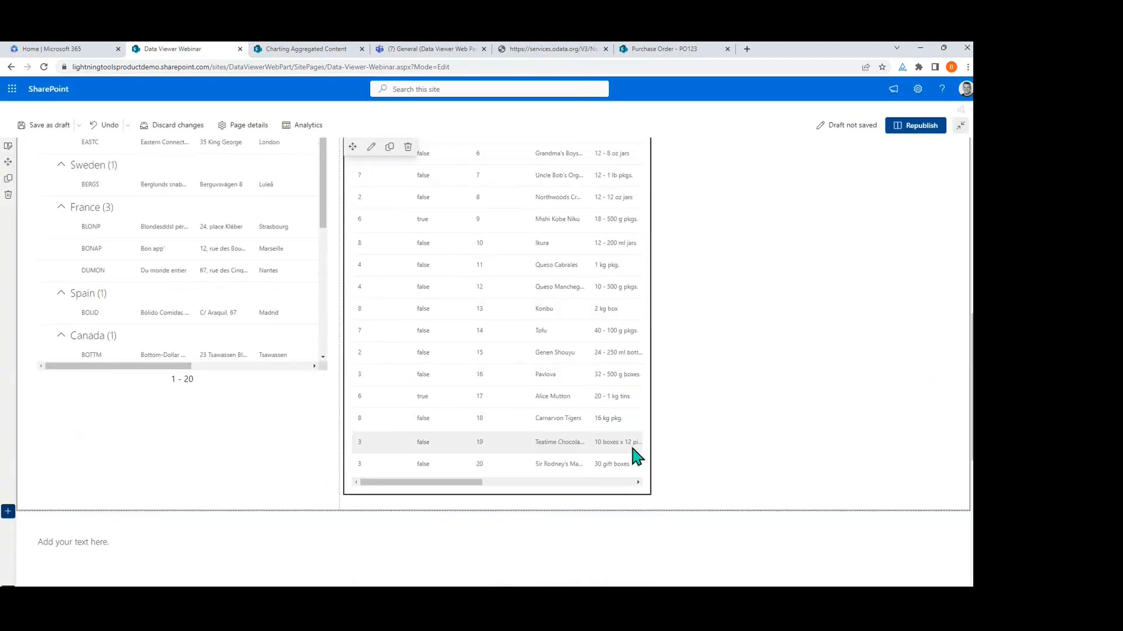
pyautogui.click(579, 436)
pyautogui.scroll(3, 578, 418)
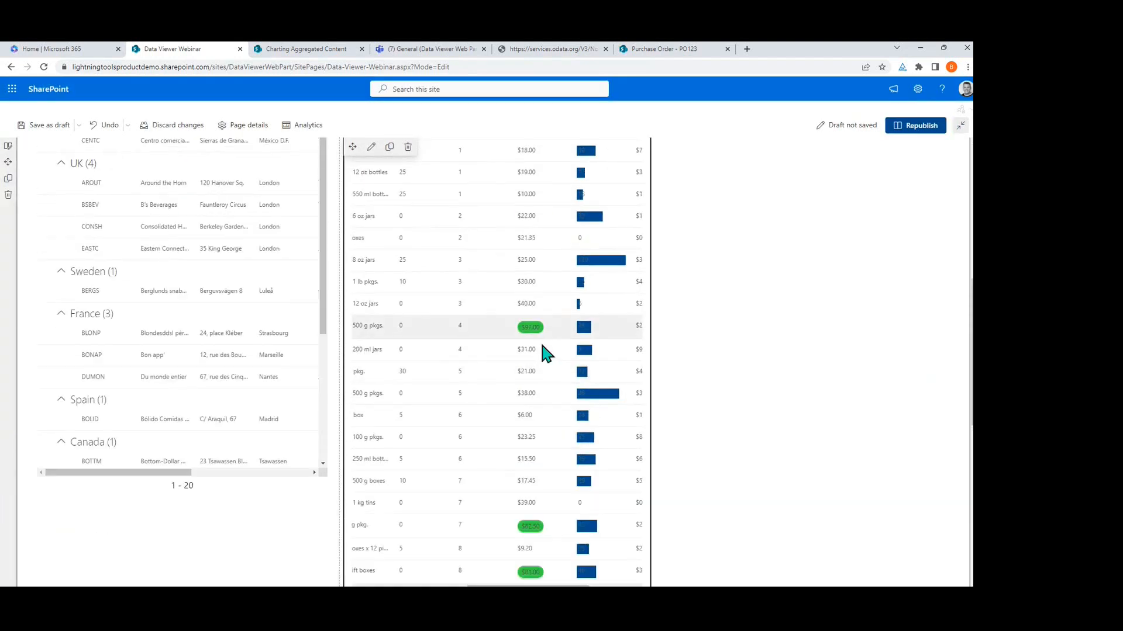
# Step: Republish the Data Viewer Webinar page
pyautogui.scroll(5, 538, 346)
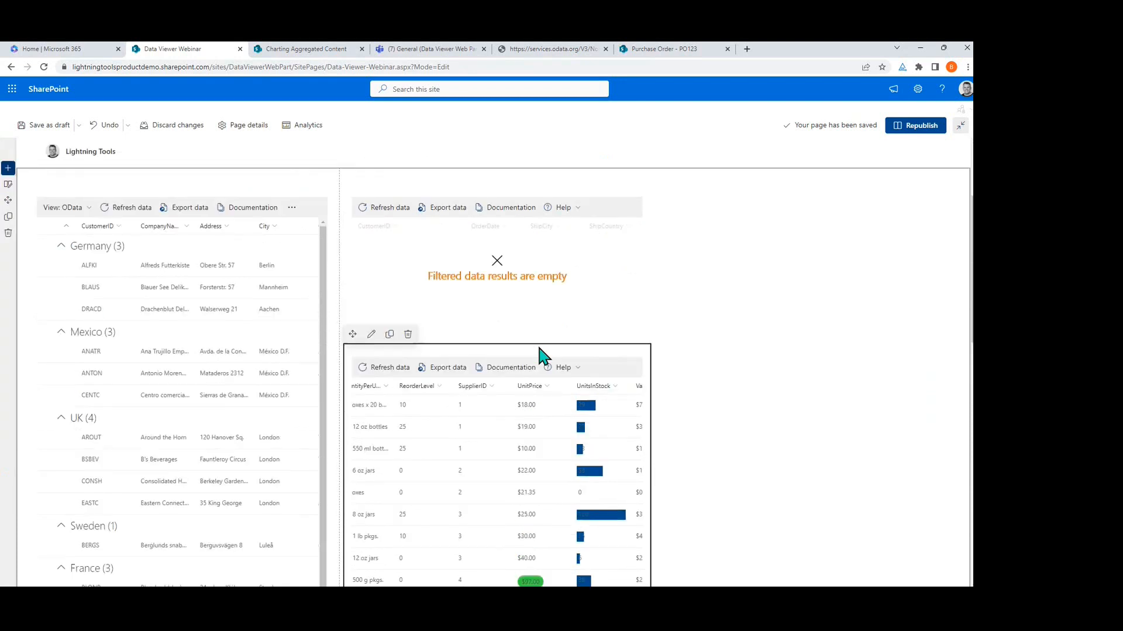
pyautogui.scroll(2, 538, 348)
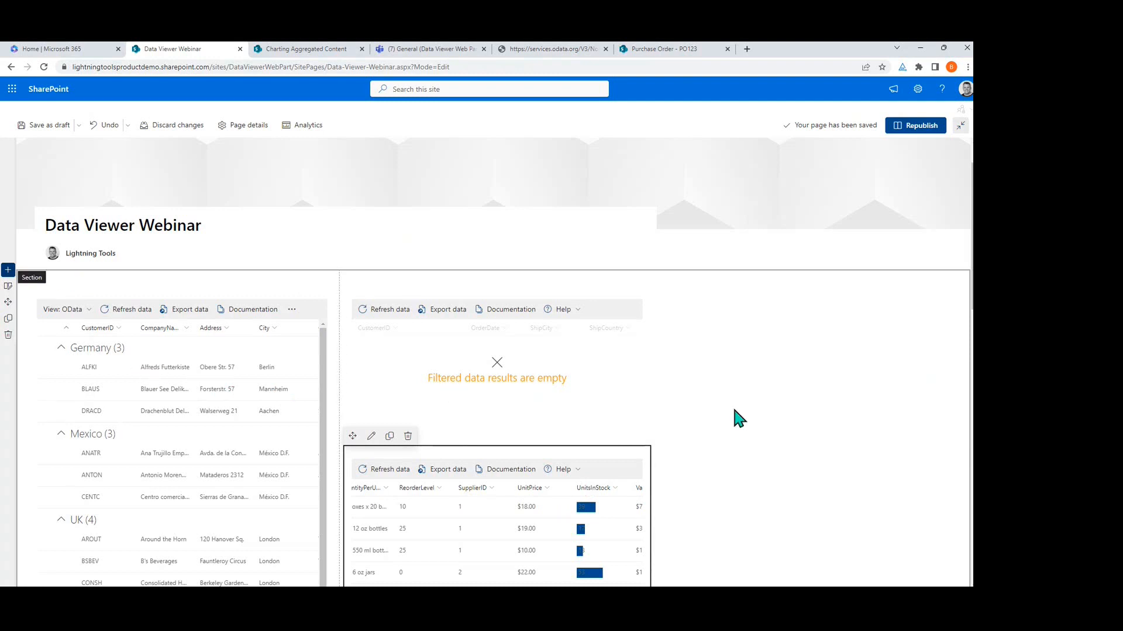
pyautogui.click(915, 127)
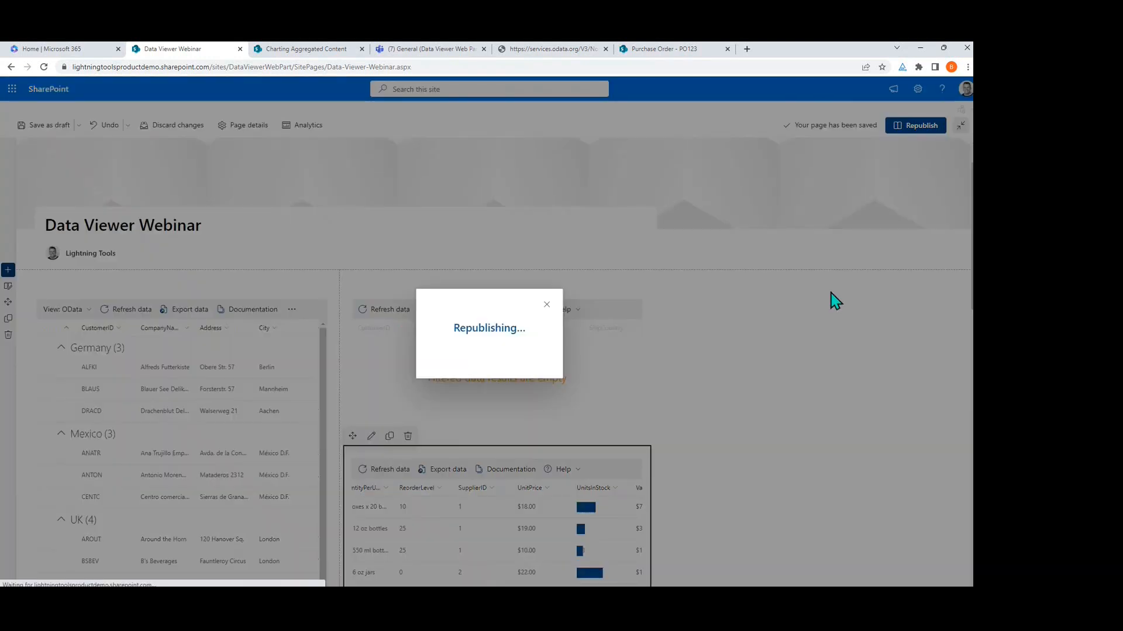
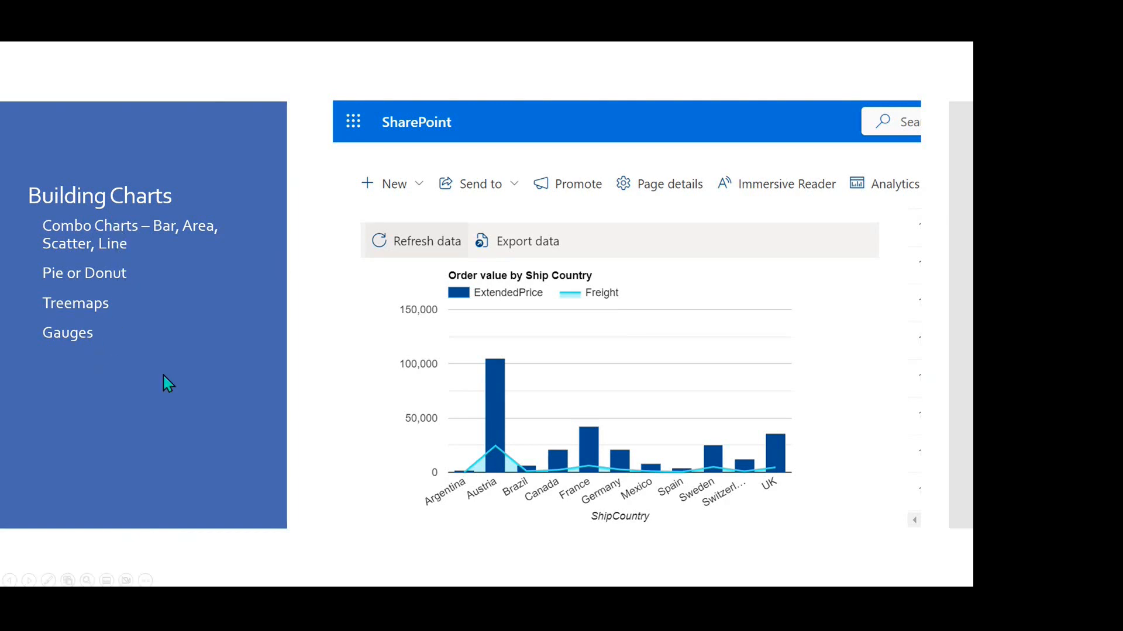
pyautogui.click(567, 458)
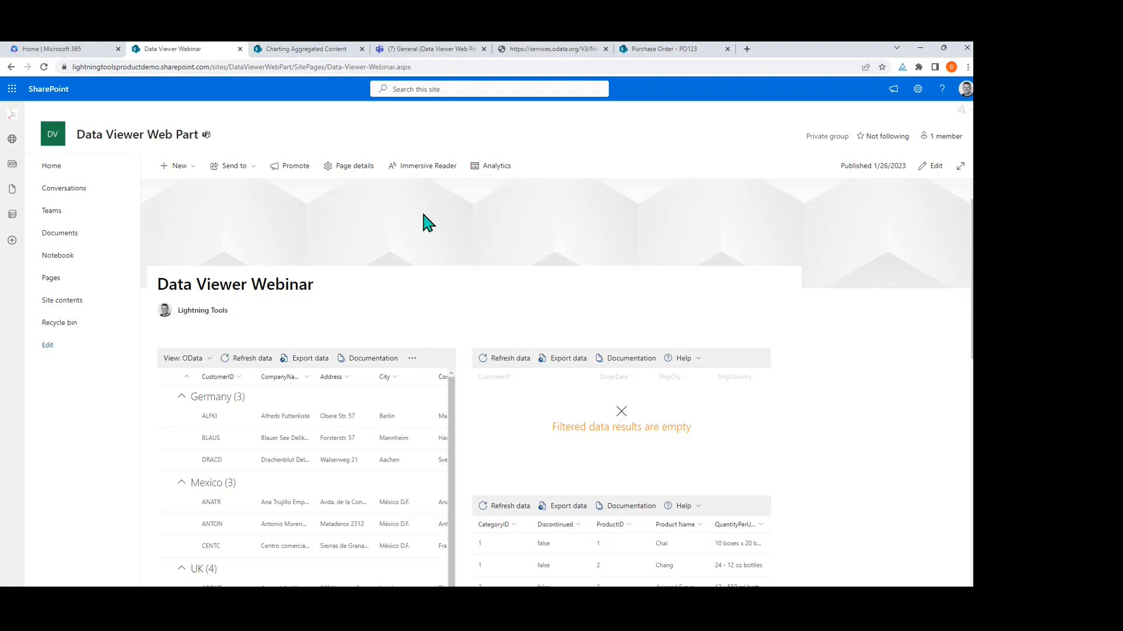
# Step: Switch to Microsoft Teams and open the Technical Support Discussion Reporting page in the Technical Support team's General channel
pyautogui.click(428, 52)
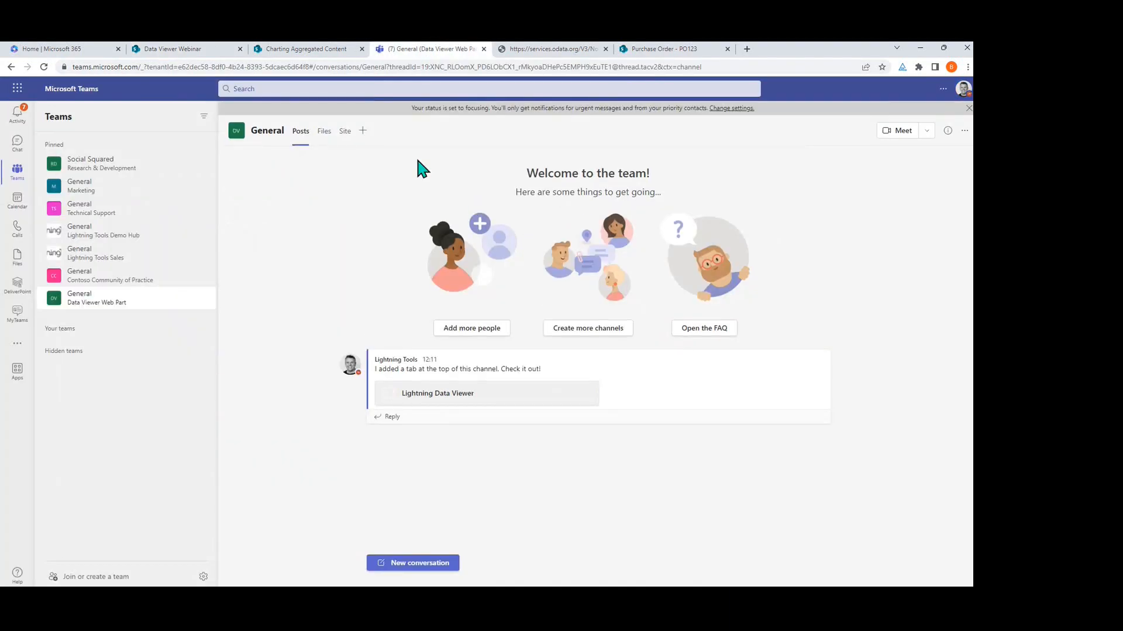
pyautogui.click(96, 221)
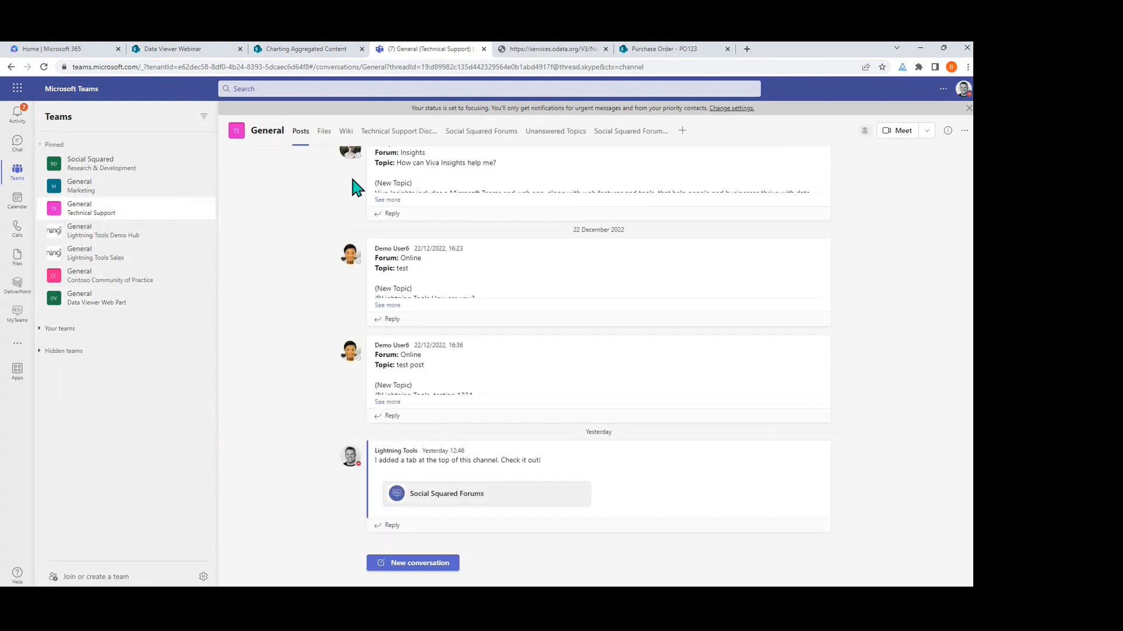
pyautogui.click(396, 137)
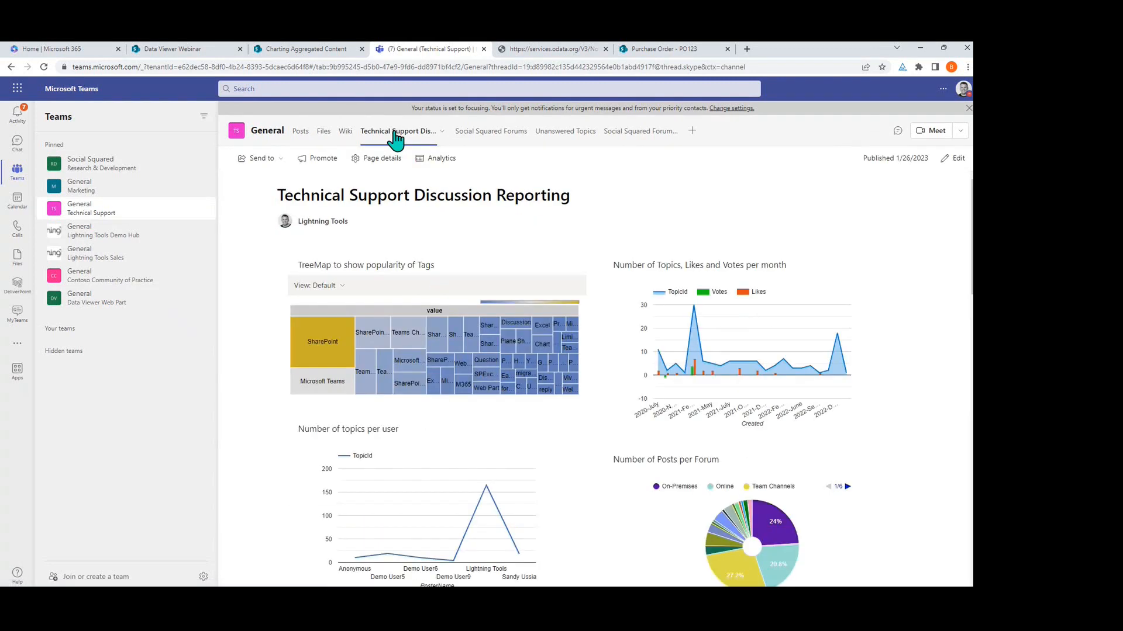
# Step: Examine the report's charts, including the tag treemap, monthly topics chart, posts-per-forum donut, user badge gauges and the true/false pie chart
pyautogui.scroll(-3, 712, 361)
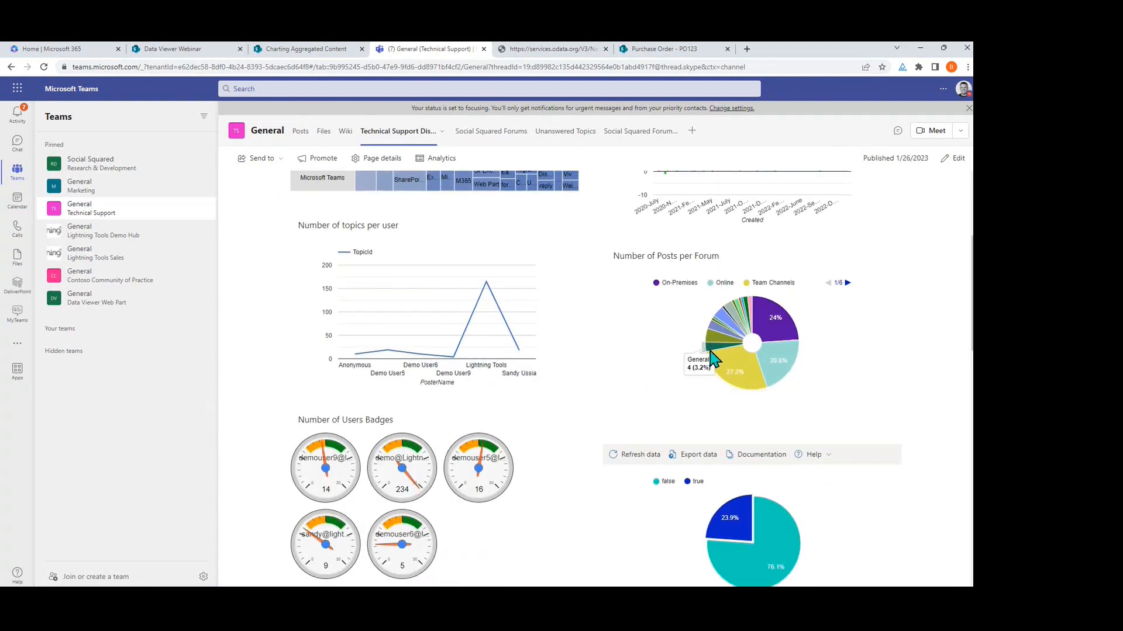
pyautogui.scroll(2, 707, 356)
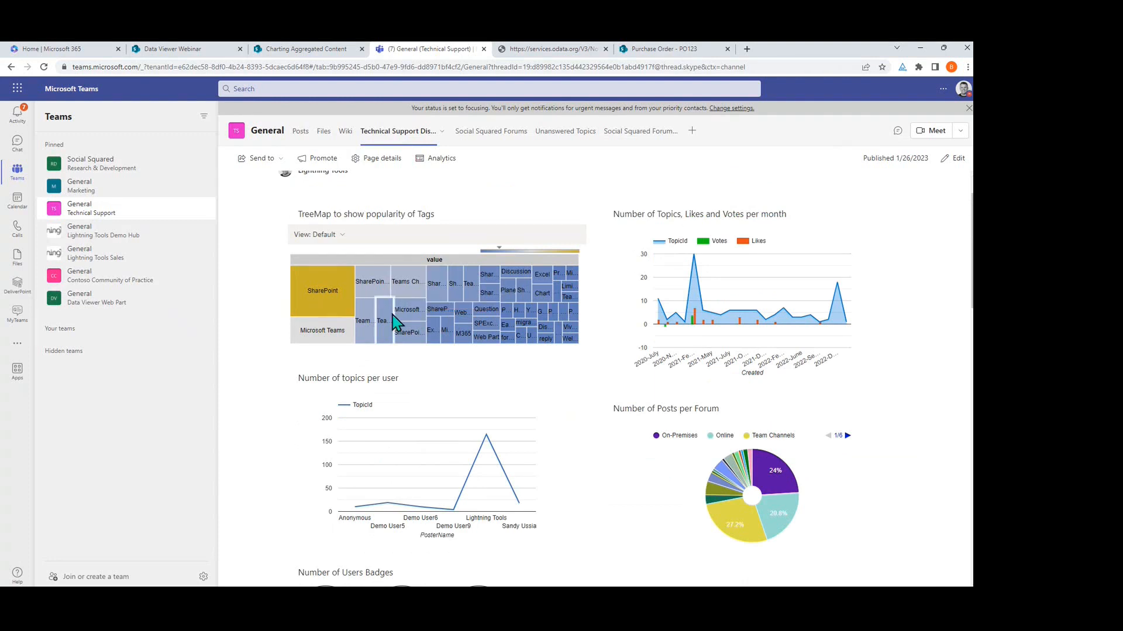
pyautogui.moveTo(379, 332)
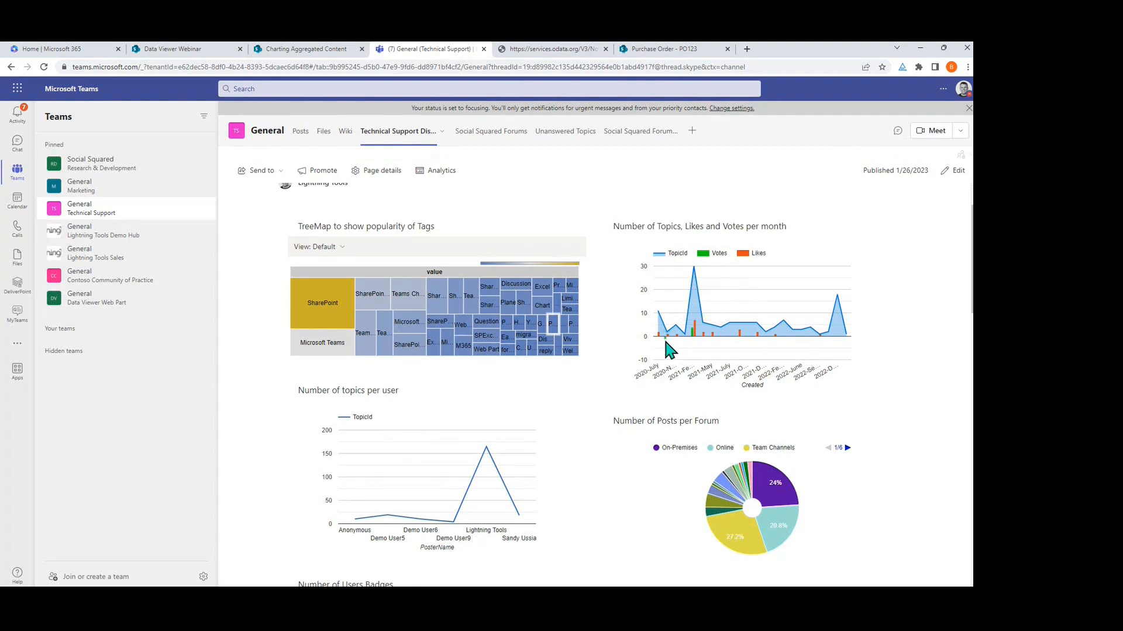
pyautogui.moveTo(666, 343)
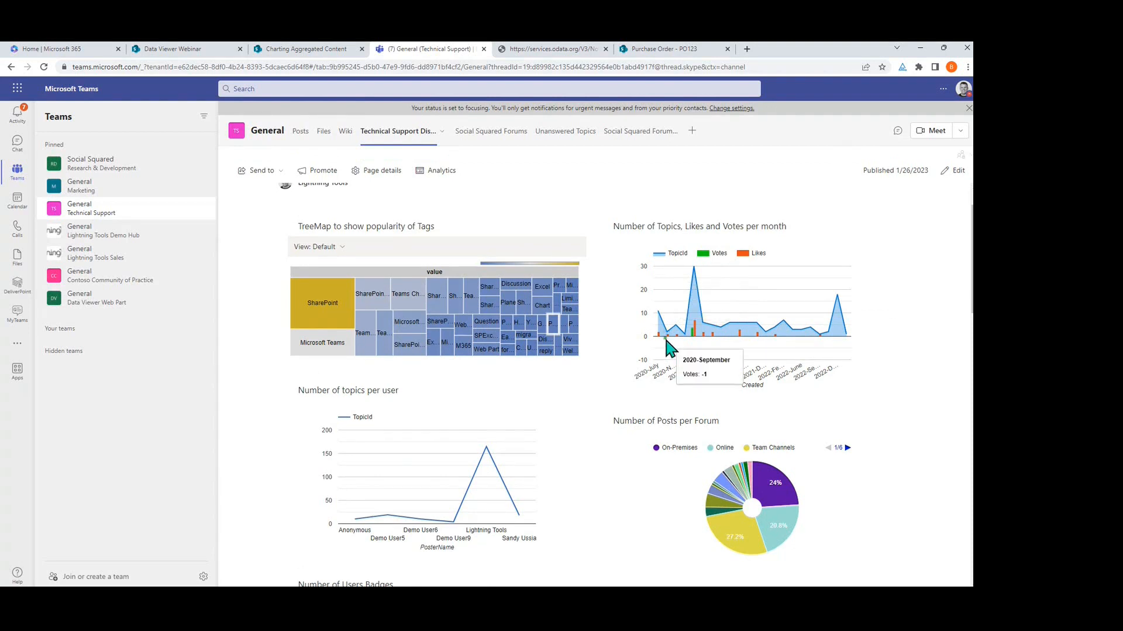
pyautogui.scroll(-3, 636, 472)
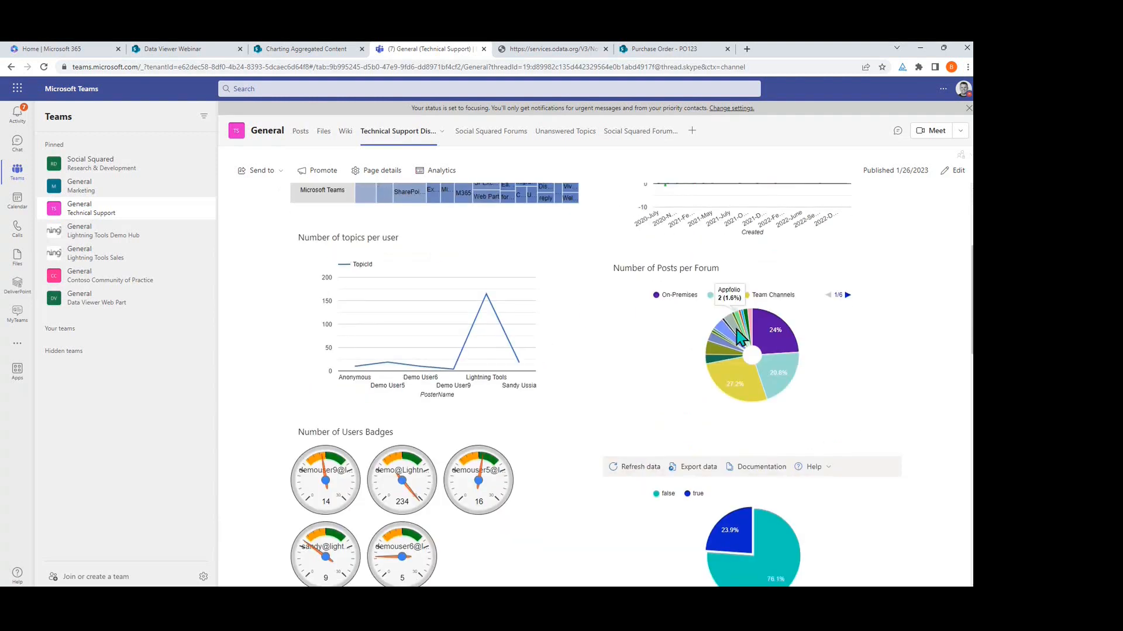
pyautogui.moveTo(742, 336)
pyautogui.scroll(-3, 742, 336)
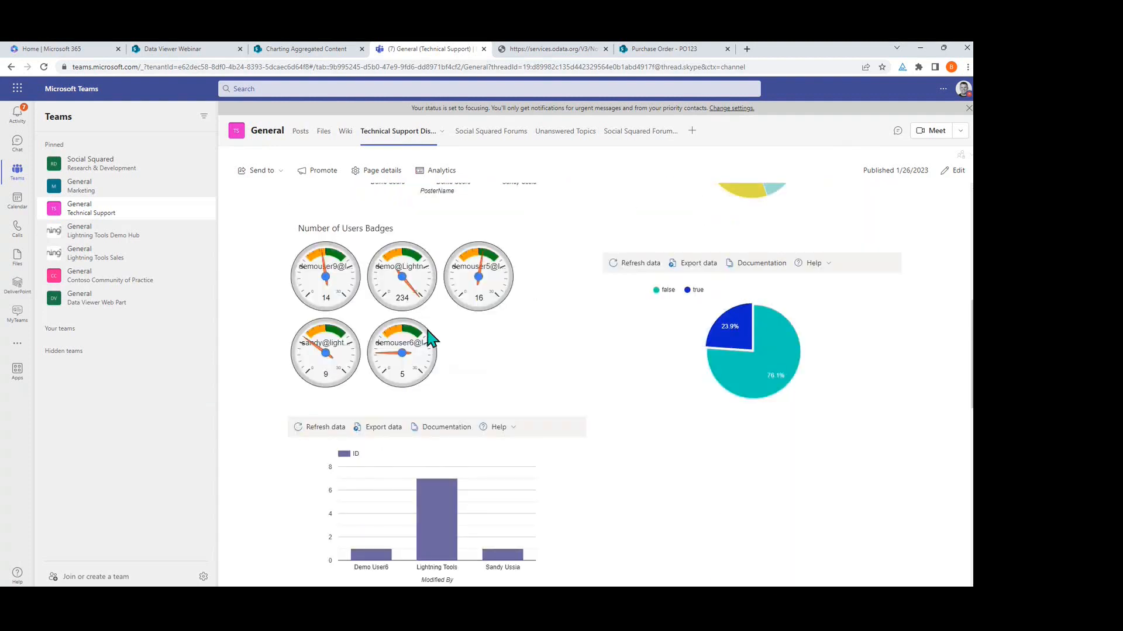
pyautogui.moveTo(804, 345)
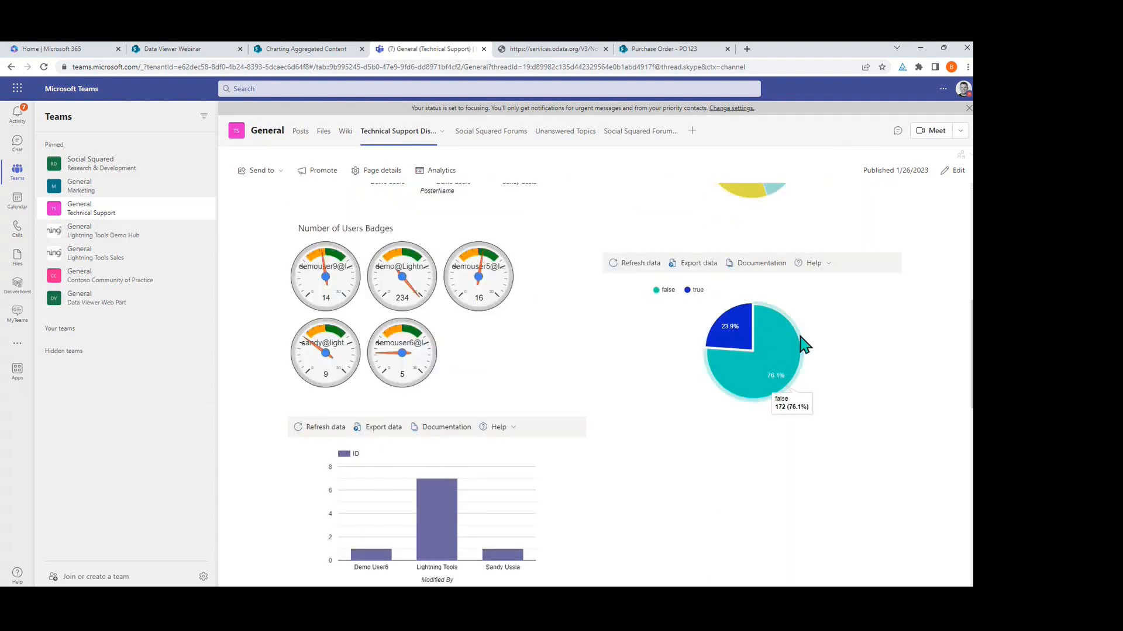
pyautogui.scroll(2, 658, 430)
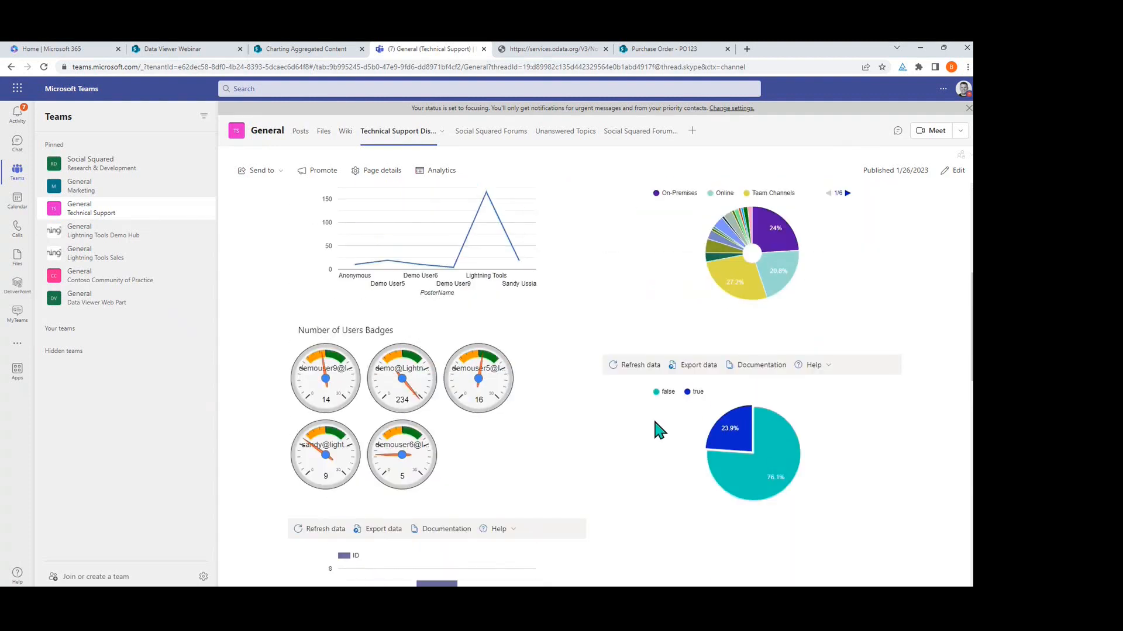
pyautogui.scroll(4, 658, 430)
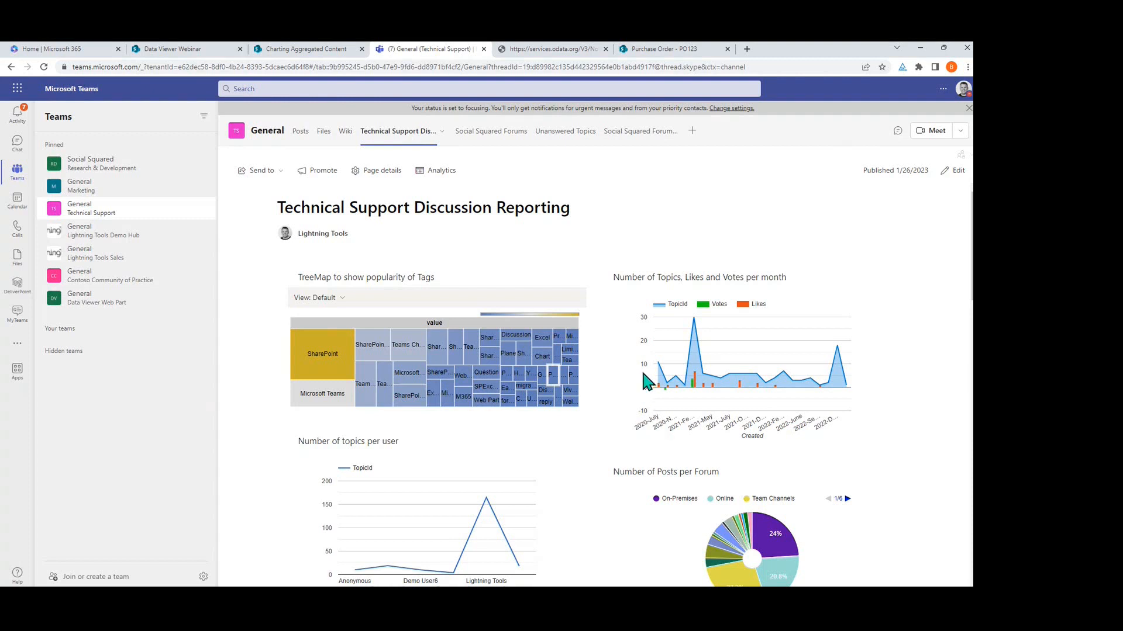
# Step: Switch back to the Data Viewer Webinar page in SharePoint and open it for editing
pyautogui.click(307, 51)
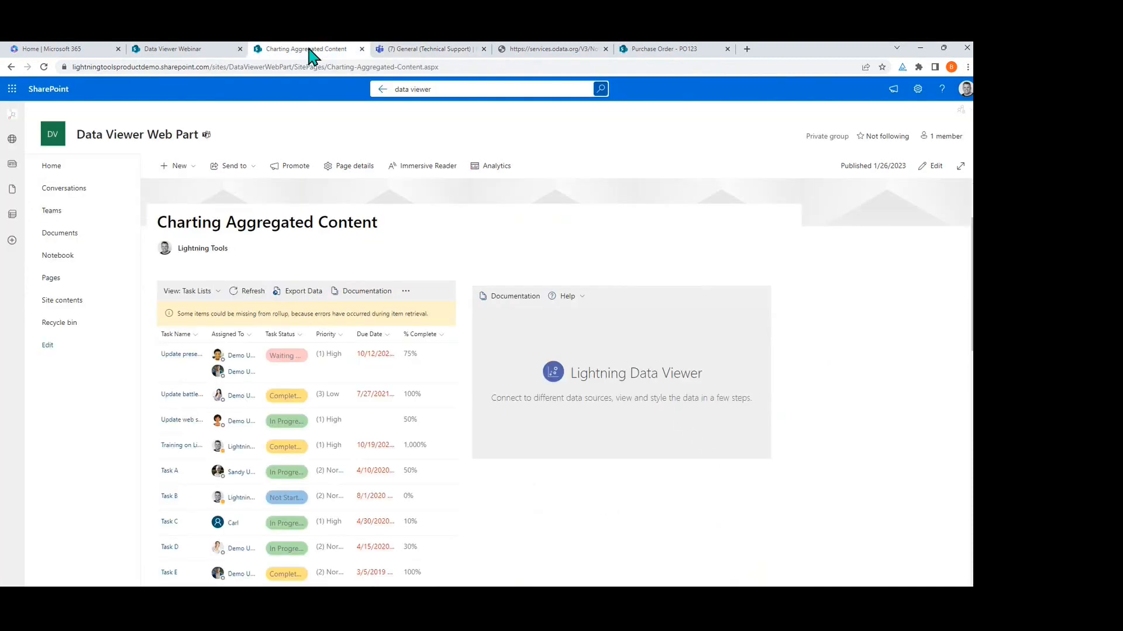
pyautogui.click(208, 50)
pyautogui.scroll(-3, 832, 332)
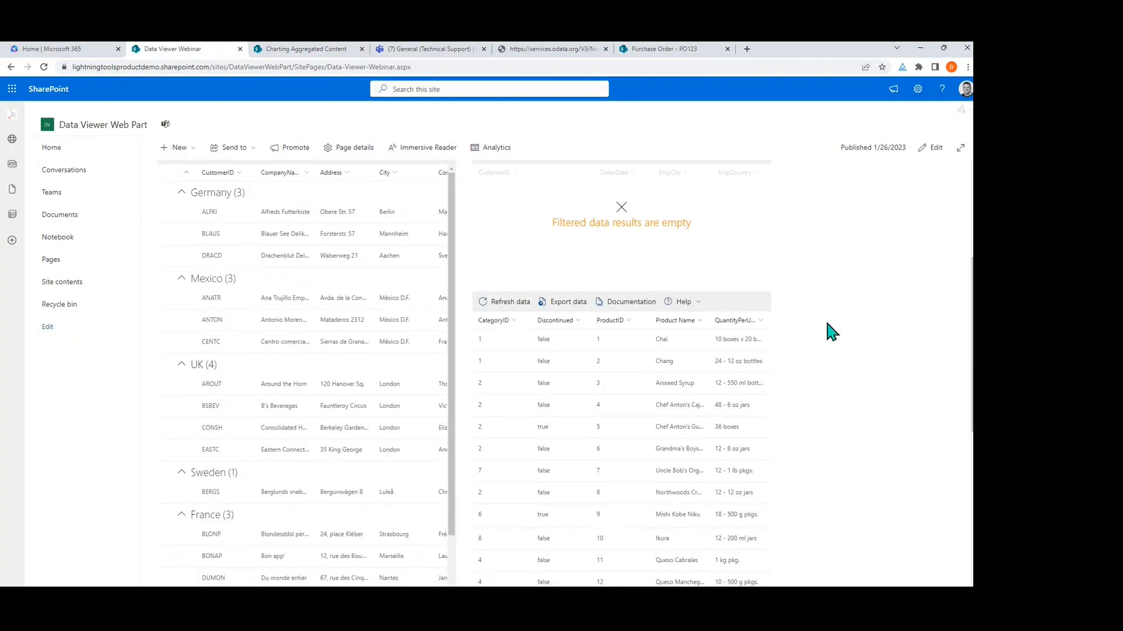
pyautogui.click(930, 148)
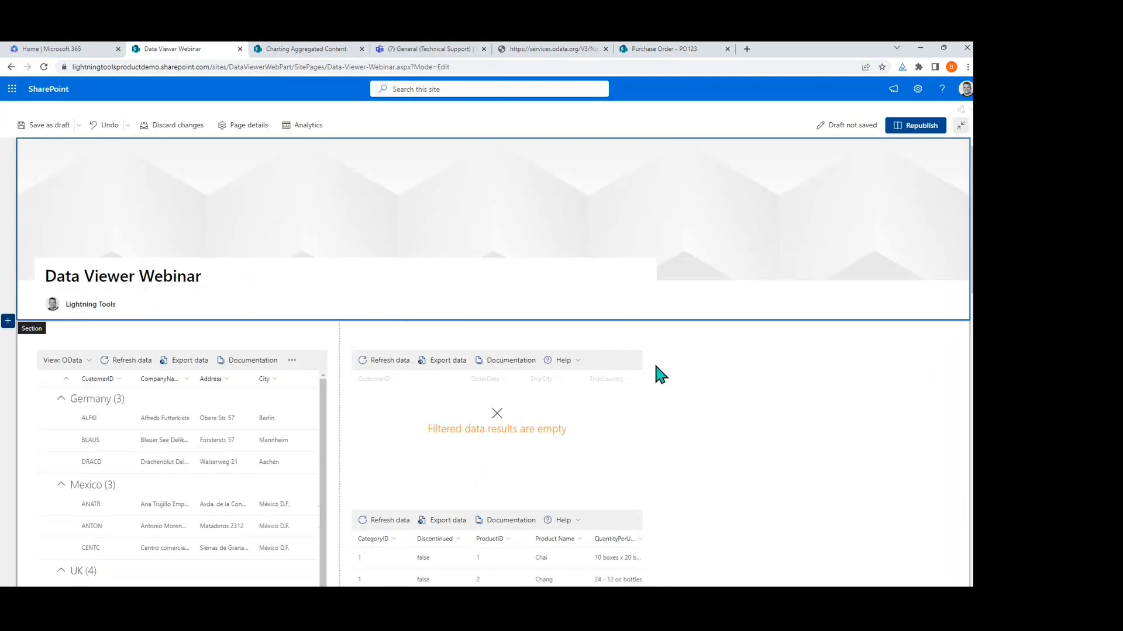
# Step: Change the section with the empty text box below the data grids to a two-column layout
pyautogui.scroll(-5, 634, 348)
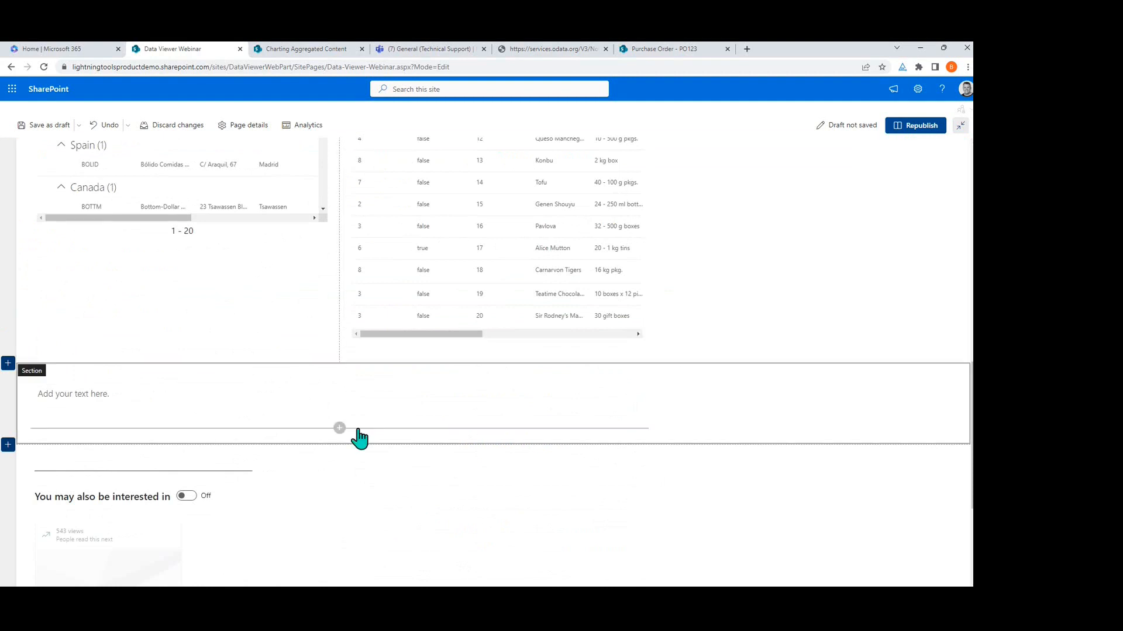
pyautogui.click(340, 371)
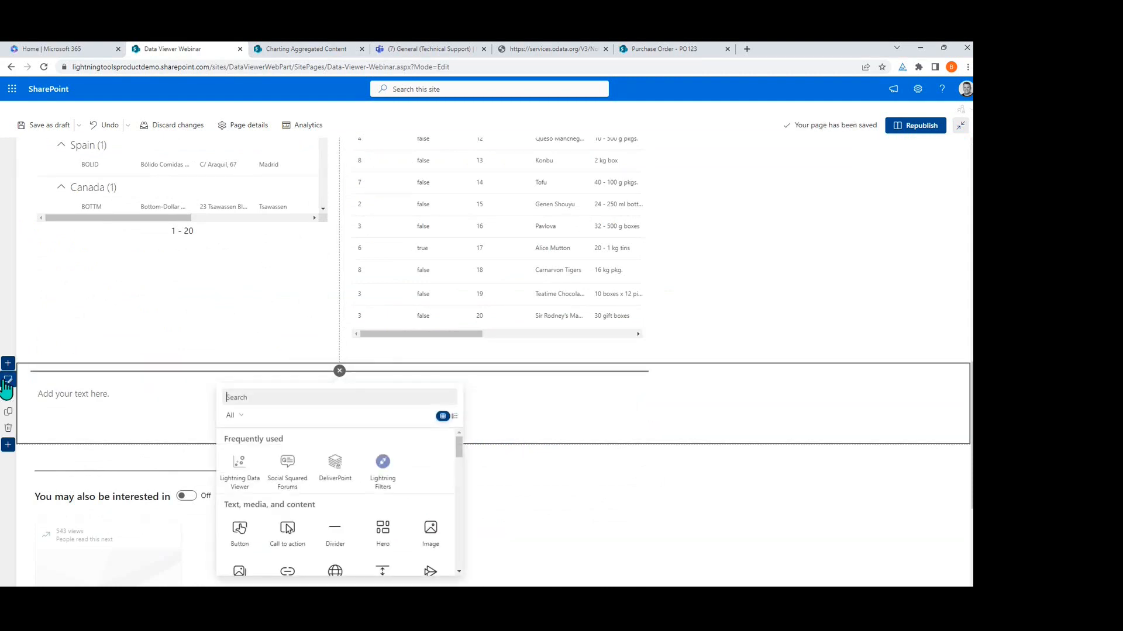
pyautogui.click(8, 382)
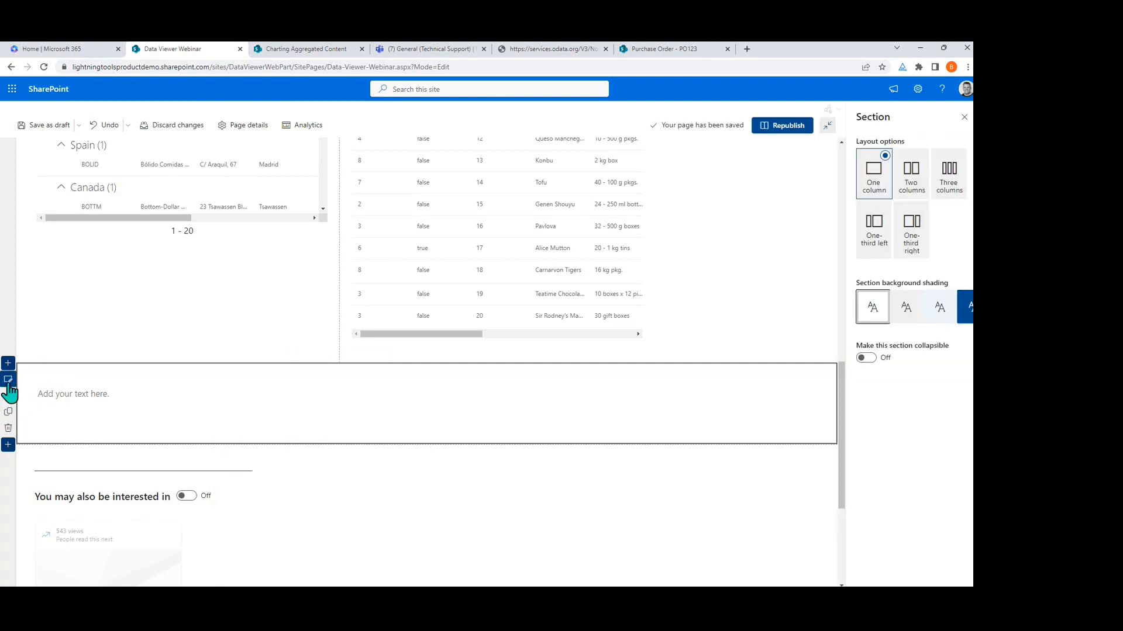
pyautogui.click(900, 174)
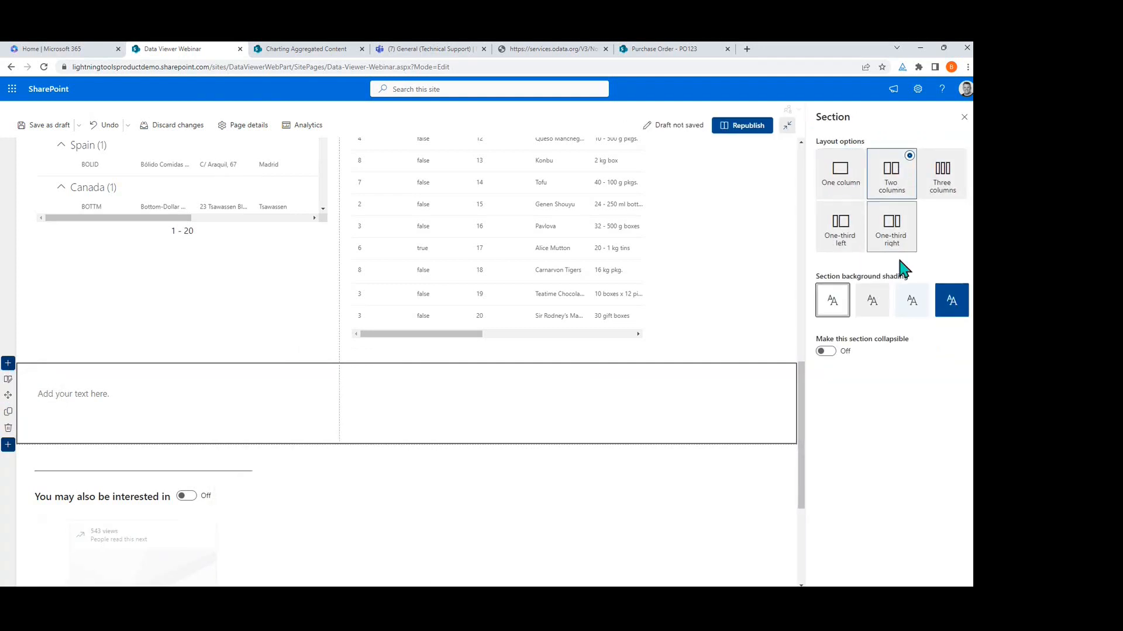
pyautogui.click(964, 117)
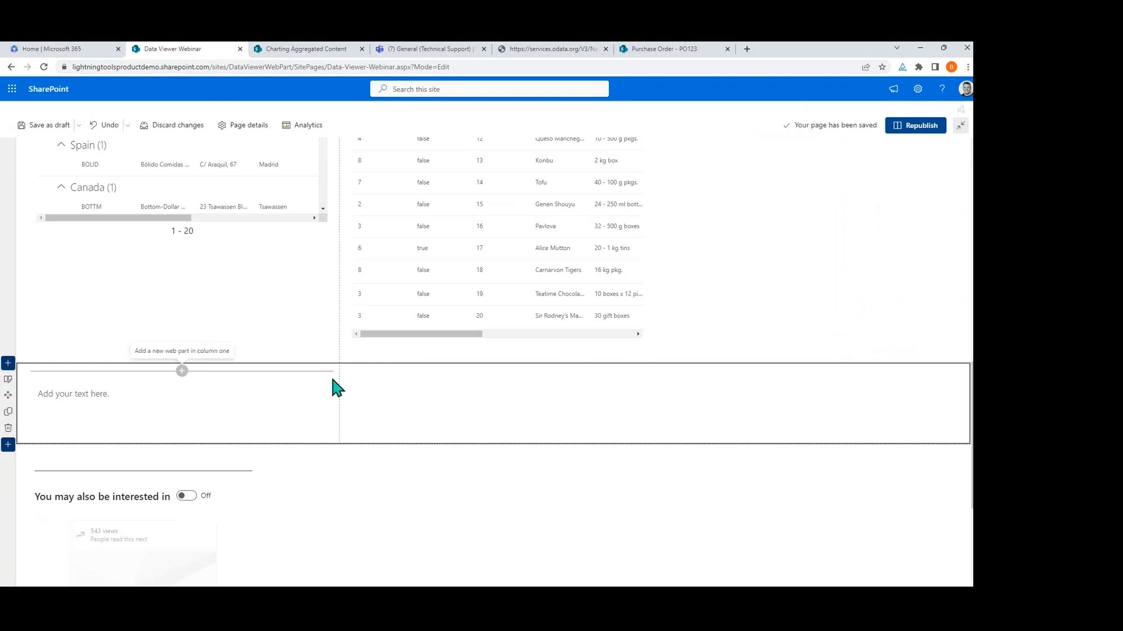
# Step: Add a Lightning Data Viewer web part to the first column of the two-column section
pyautogui.click(182, 386)
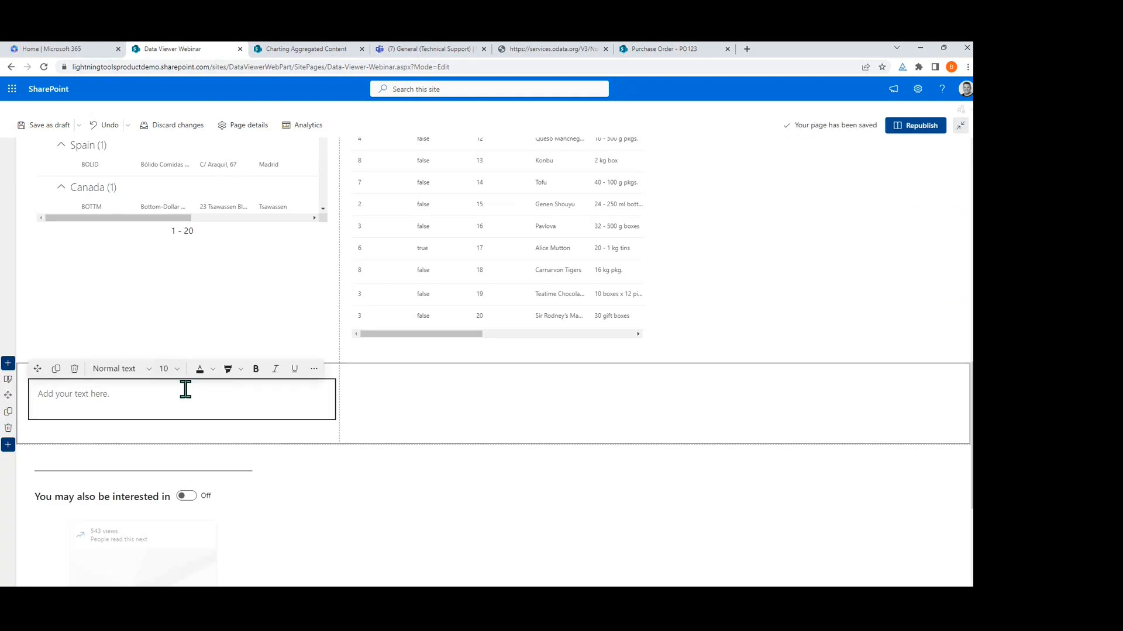
pyautogui.click(484, 402)
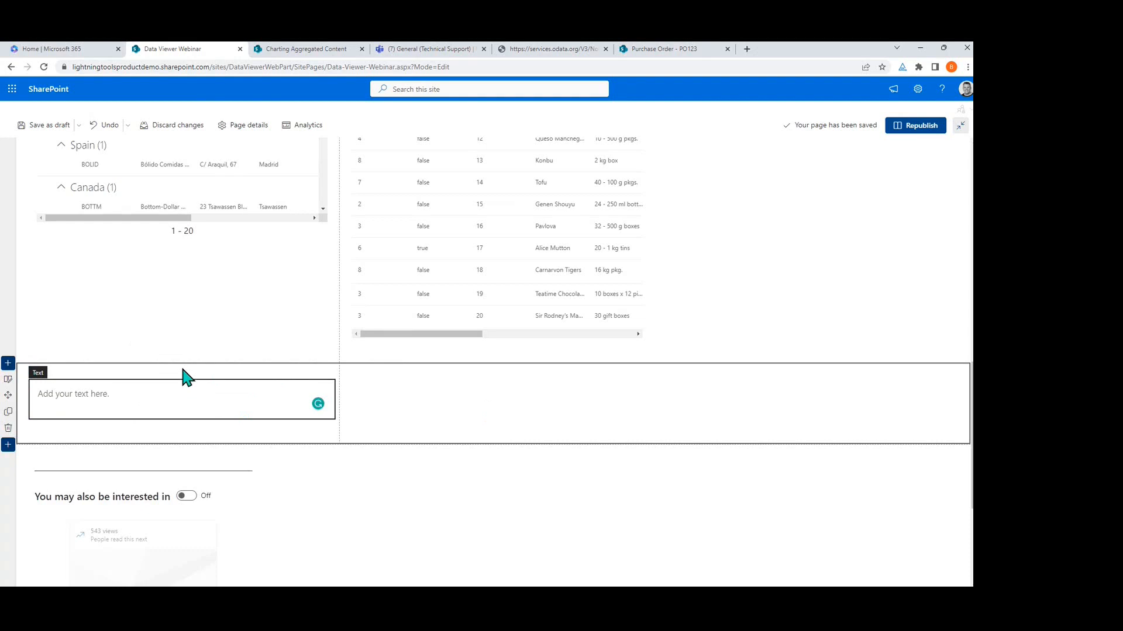
pyautogui.click(178, 379)
pyautogui.click(481, 387)
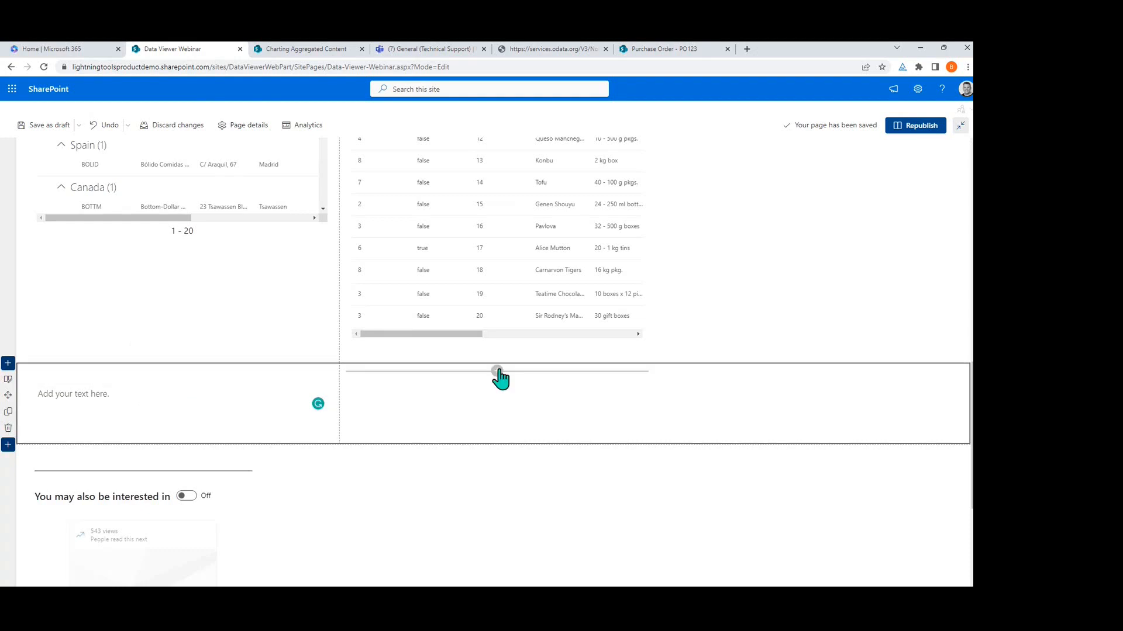
pyautogui.click(182, 371)
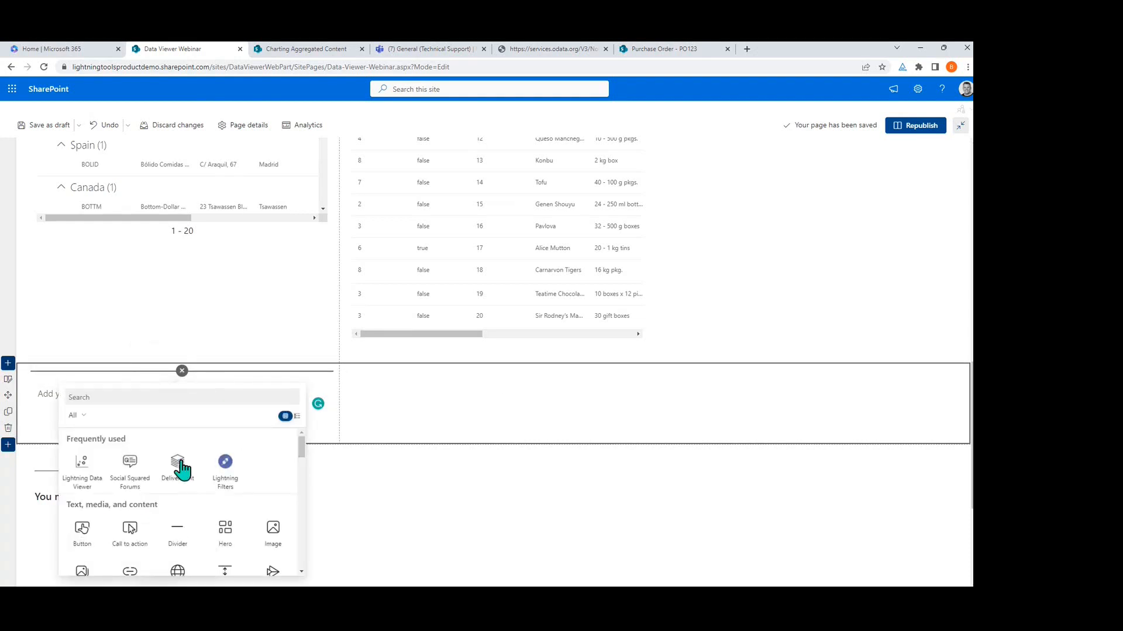
pyautogui.click(88, 484)
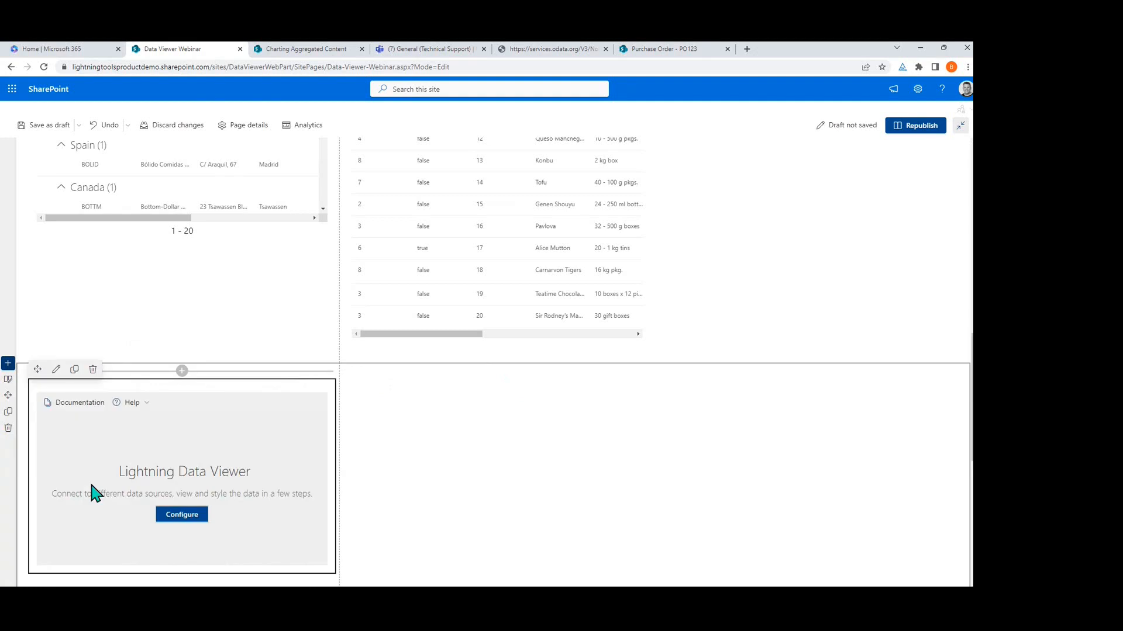
# Step: Configure the new web part's default view with Microsoft Excel as data source provider and Charts view as display provider
pyautogui.click(182, 518)
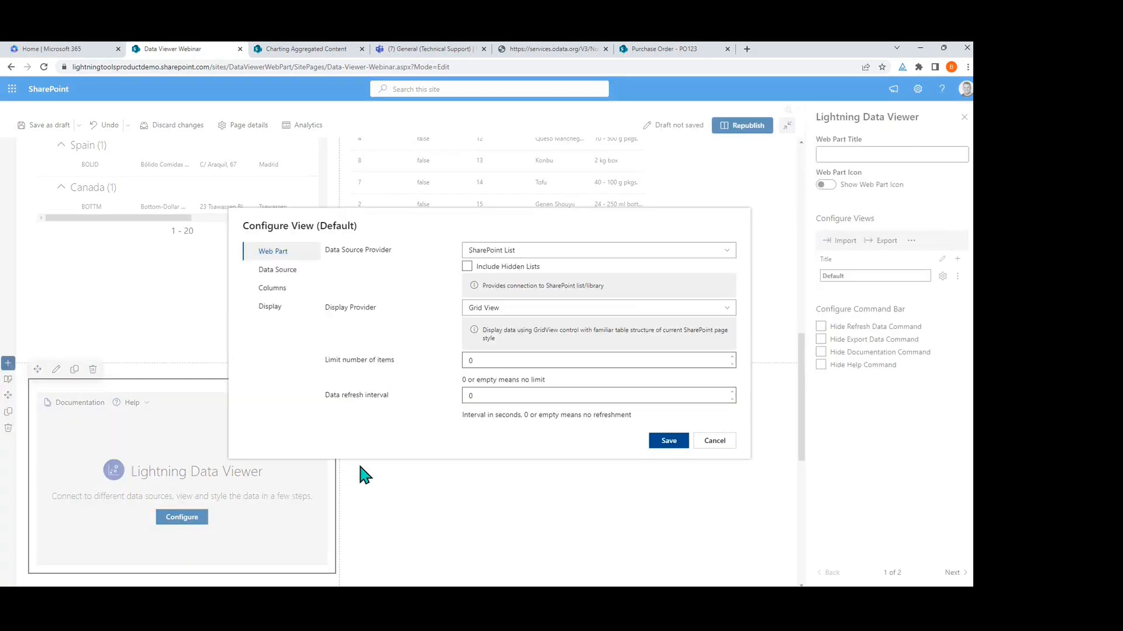
pyautogui.click(698, 250)
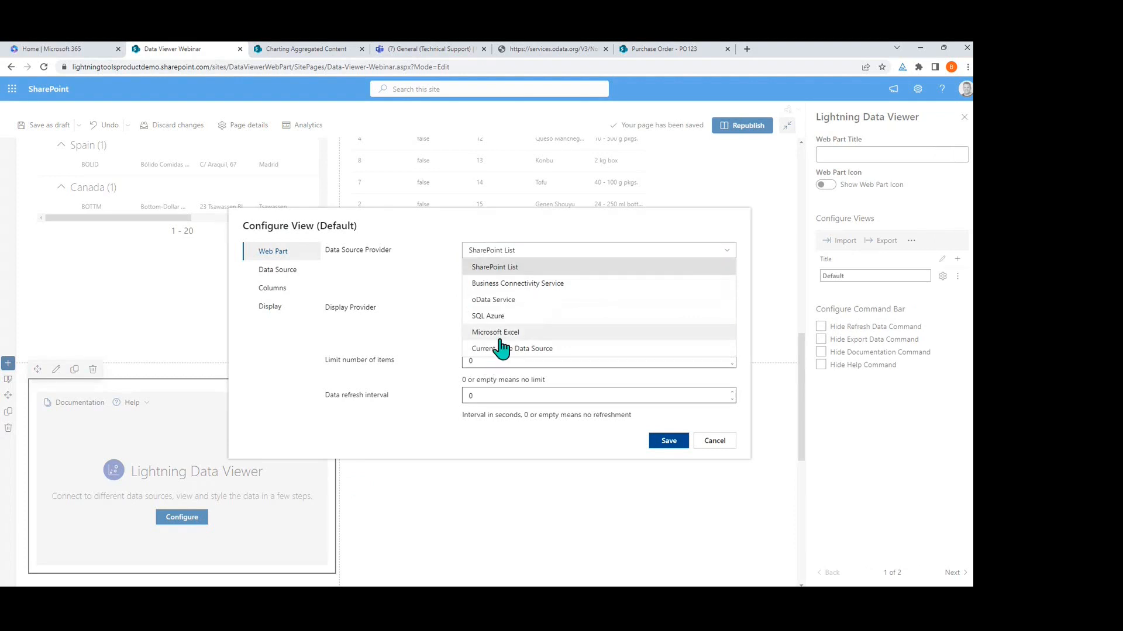
pyautogui.click(553, 333)
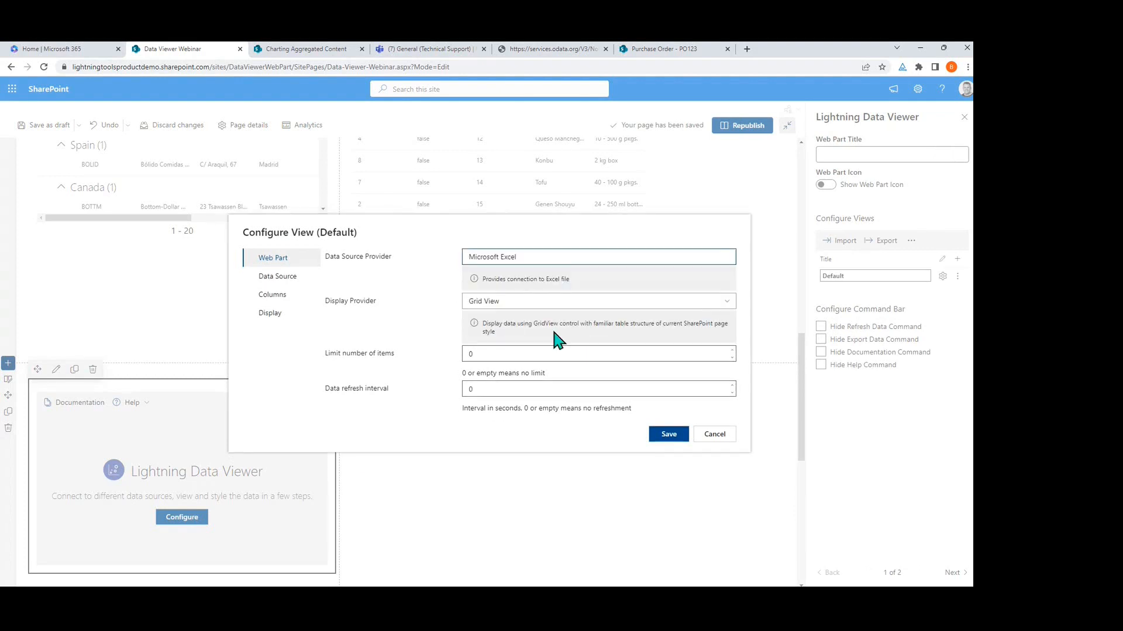
pyautogui.click(535, 301)
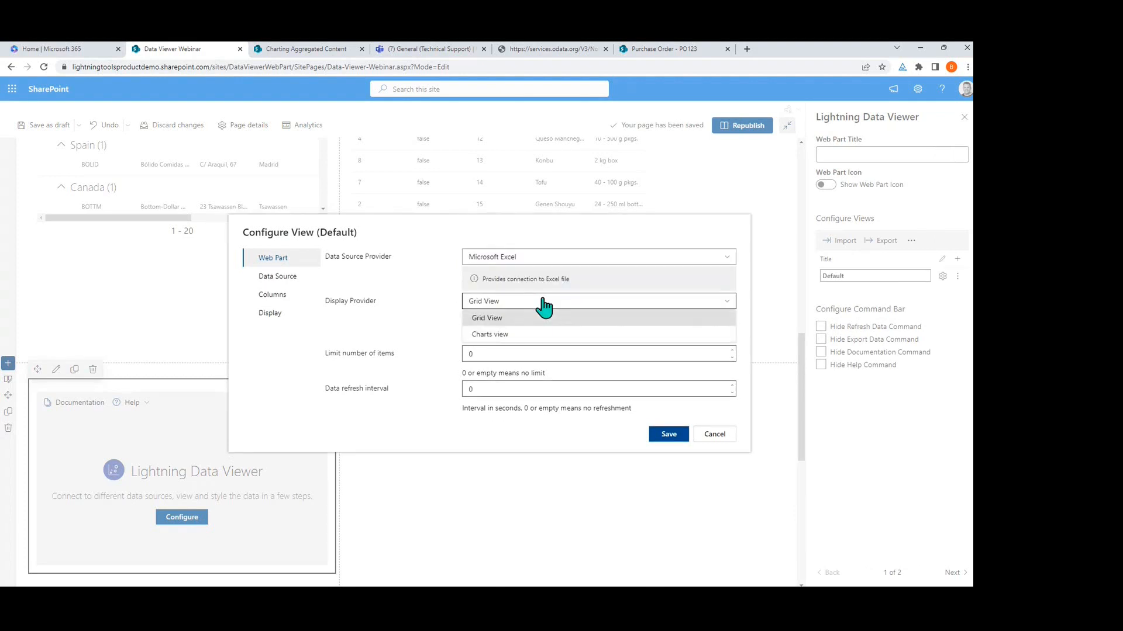
pyautogui.click(492, 333)
# Step: Select the Documents library of the Data Viewer Web Part site as the view's data source
pyautogui.click(276, 282)
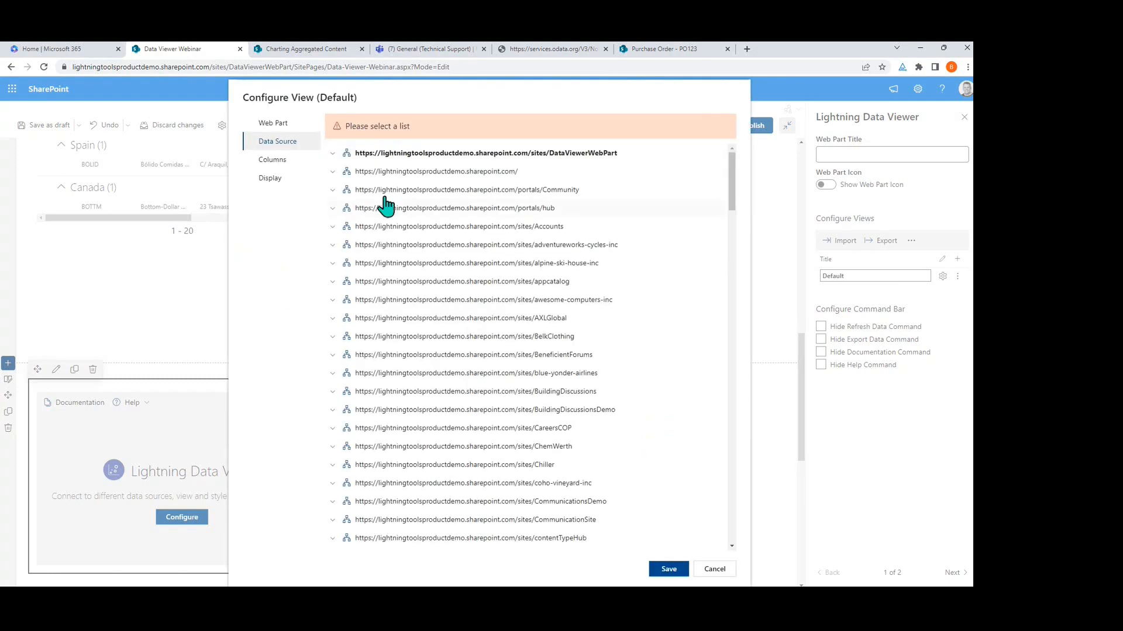
pyautogui.click(332, 152)
pyautogui.click(339, 171)
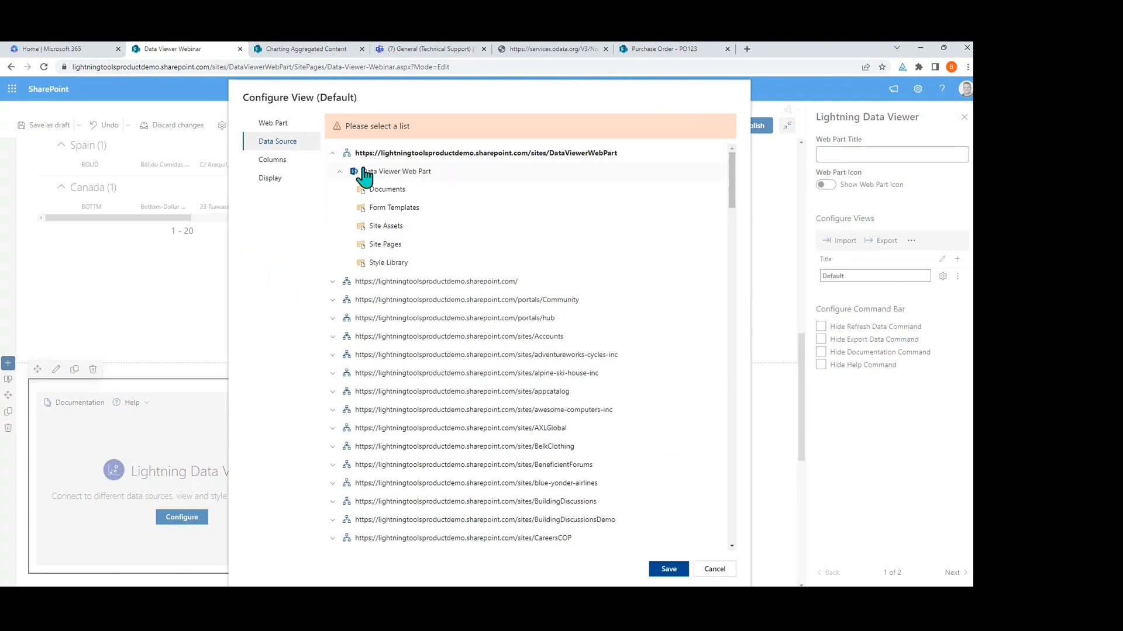
pyautogui.click(388, 193)
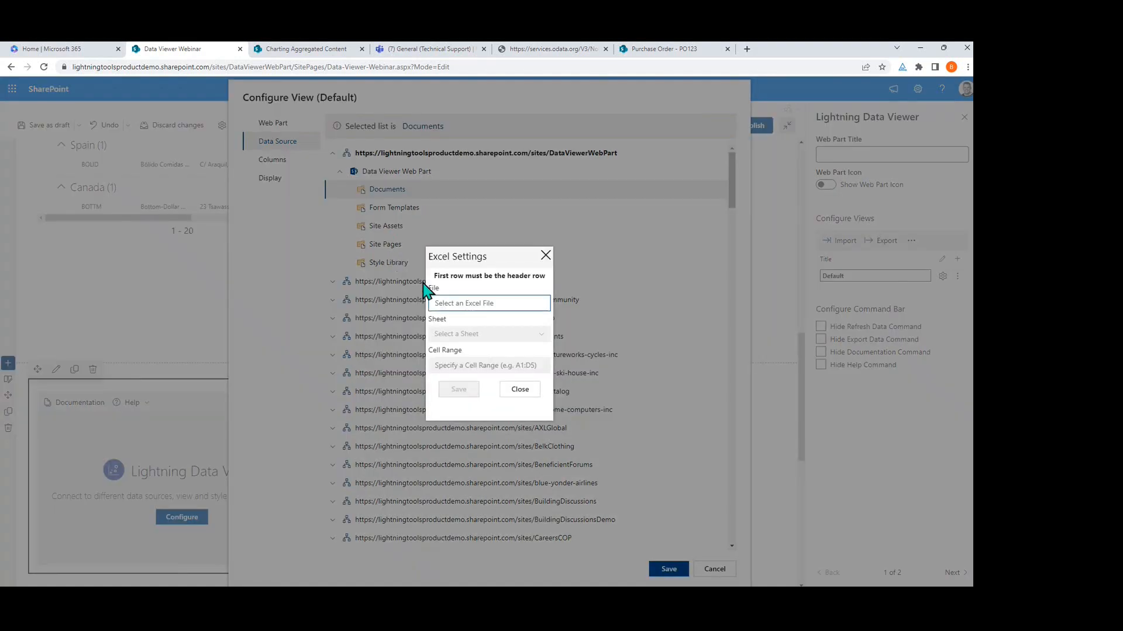
# Step: Set the Excel source to Sheet1 of Sales Revenue.xlsx with cell range B2:D14 and save the Excel settings
pyautogui.click(462, 303)
pyautogui.click(462, 320)
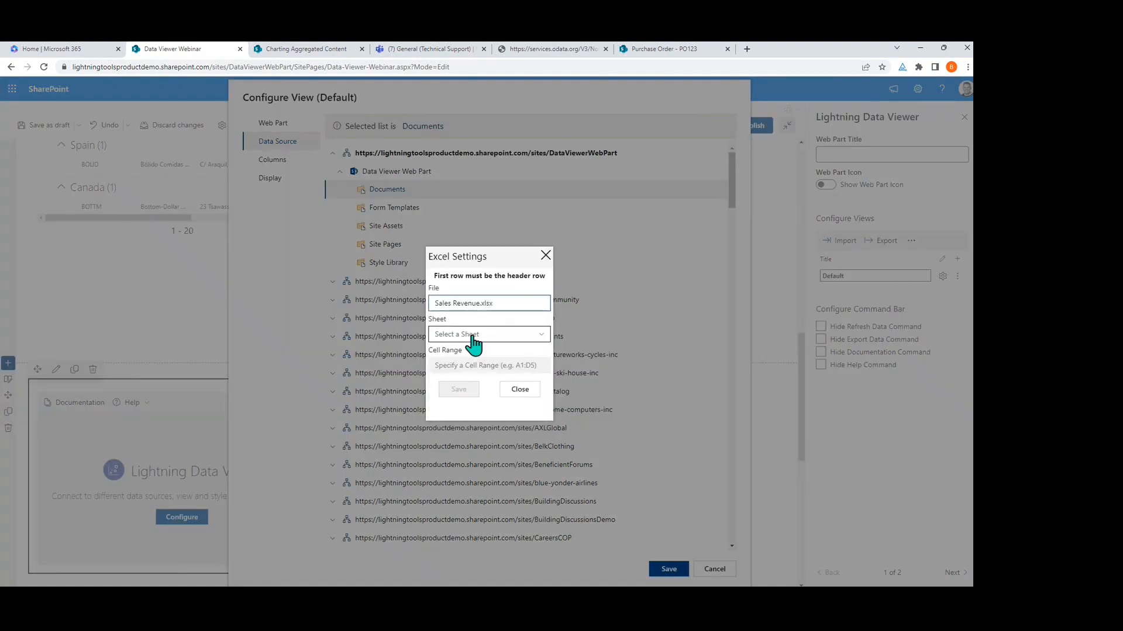
pyautogui.click(465, 334)
pyautogui.click(471, 352)
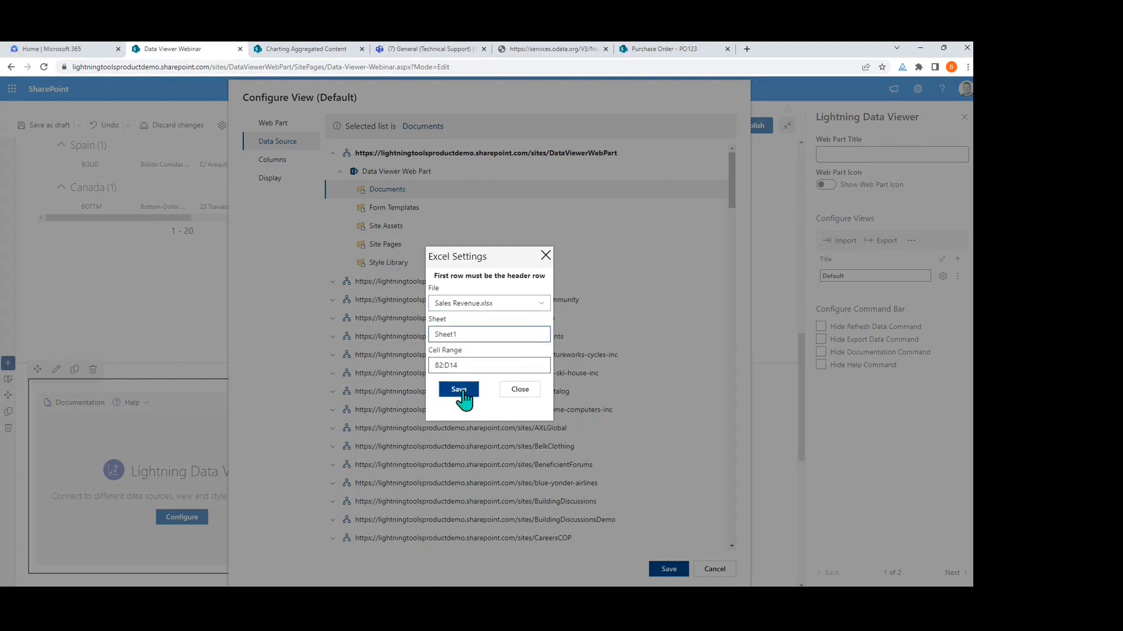
pyautogui.click(462, 390)
# Step: Include the Month, Sales Revenue and Target columns in the view, and review the available chart types in its display settings
pyautogui.click(291, 161)
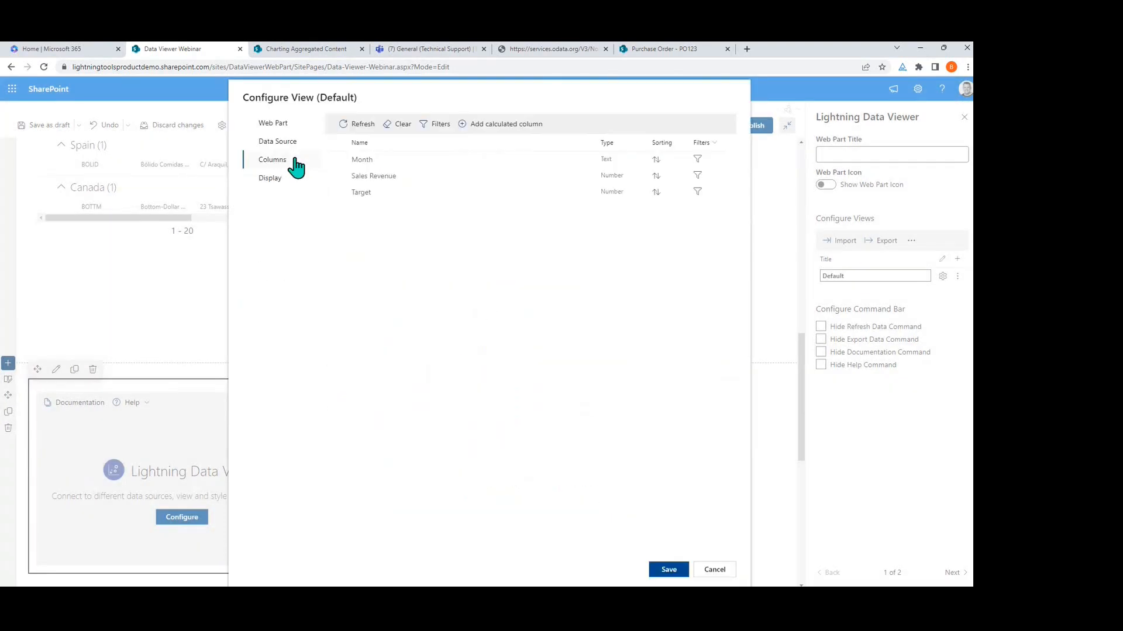
pyautogui.click(335, 143)
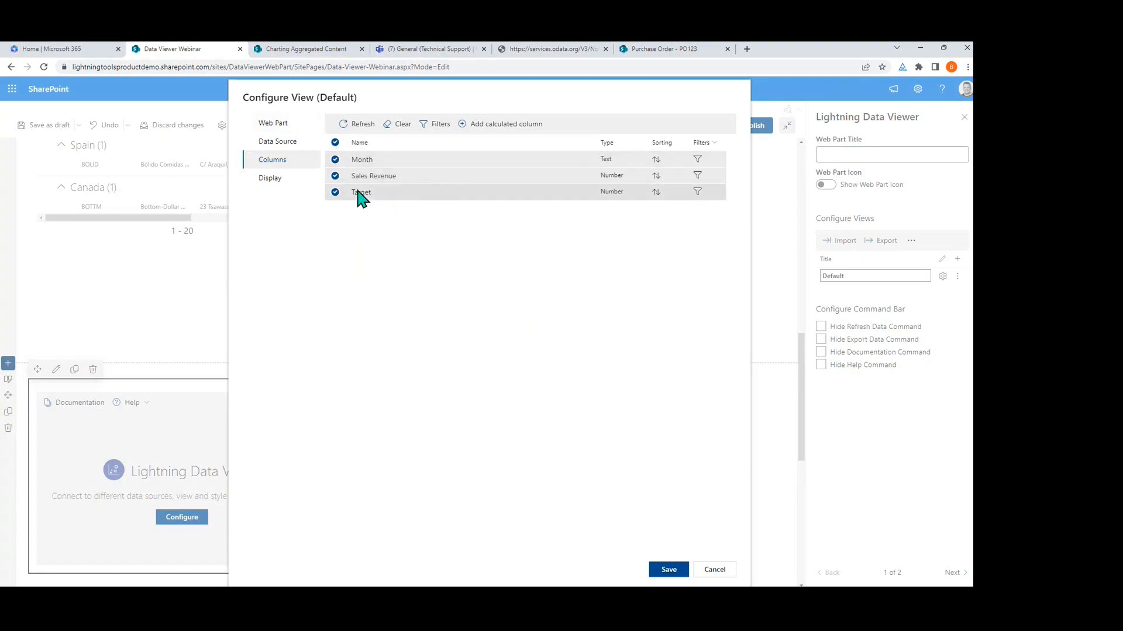
pyautogui.click(270, 178)
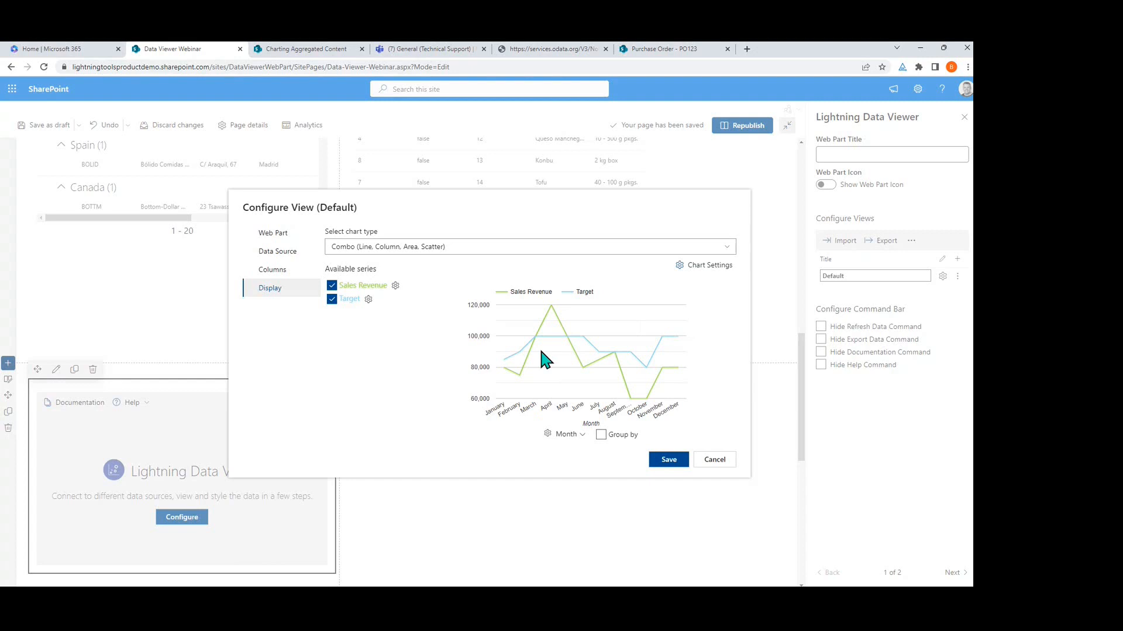
pyautogui.click(482, 250)
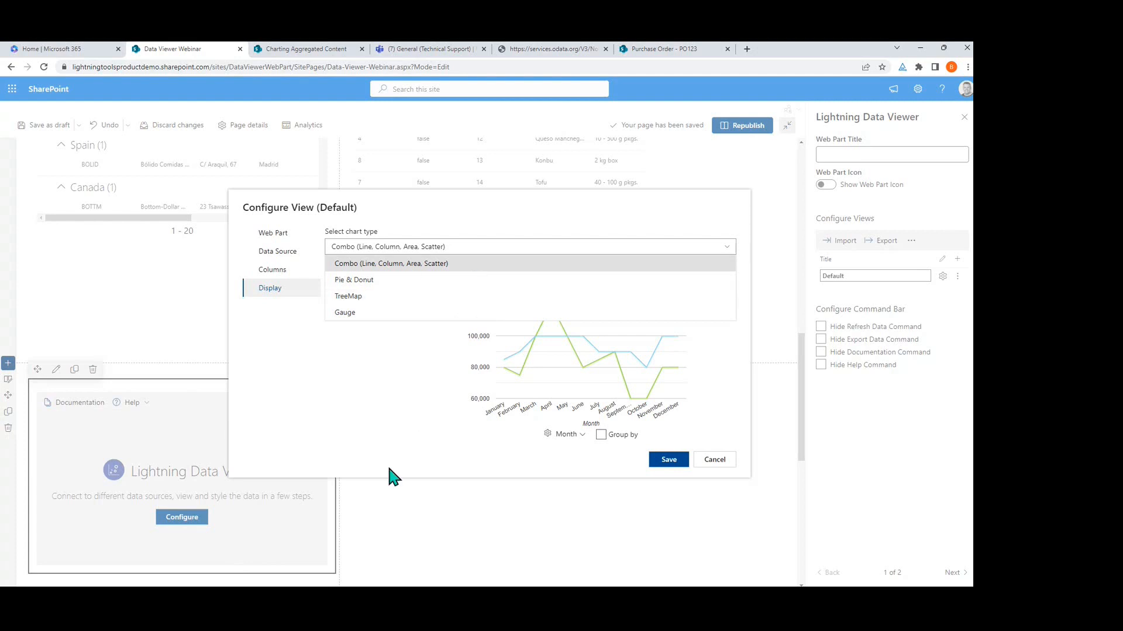
pyautogui.click(437, 410)
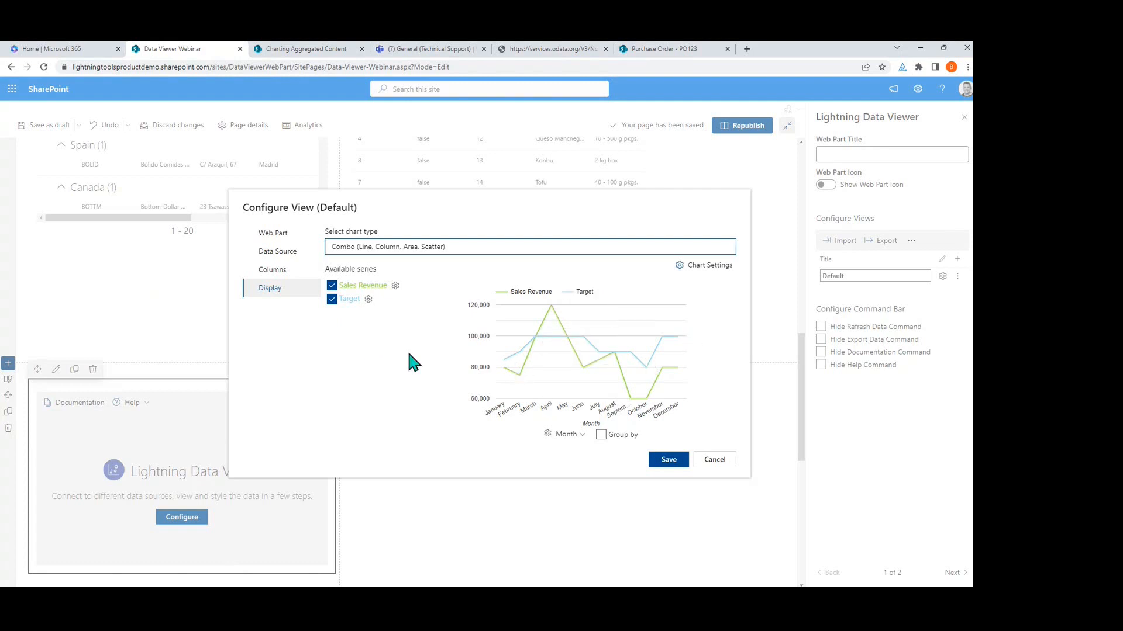
# Step: Change the Target series to the Area category type with a bright green custom color
pyautogui.click(368, 299)
pyautogui.click(490, 288)
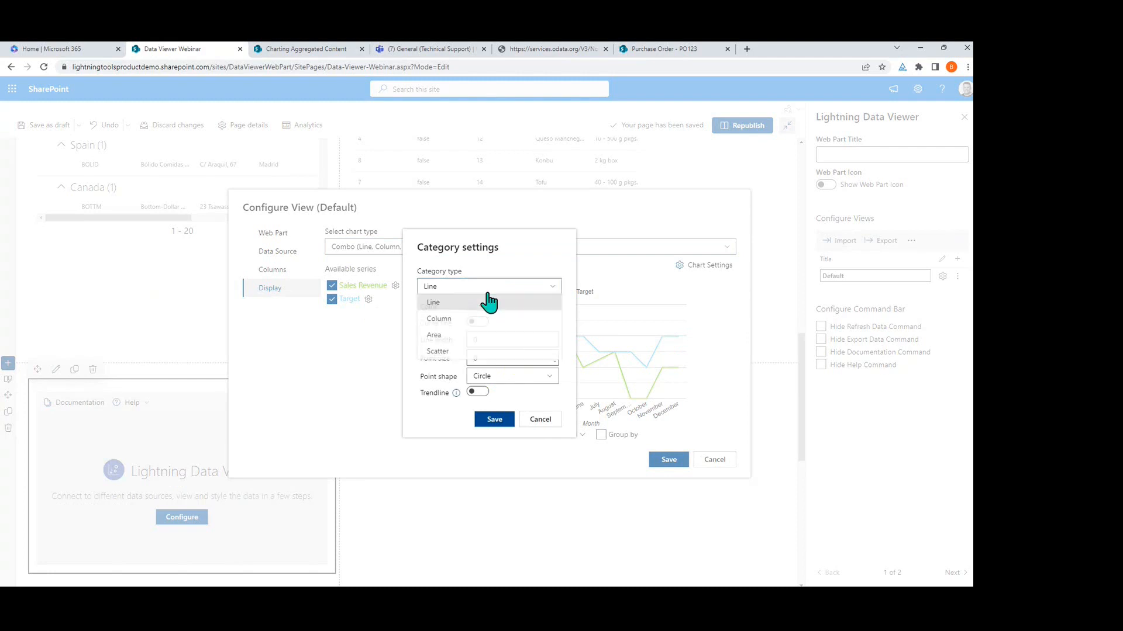
pyautogui.click(451, 336)
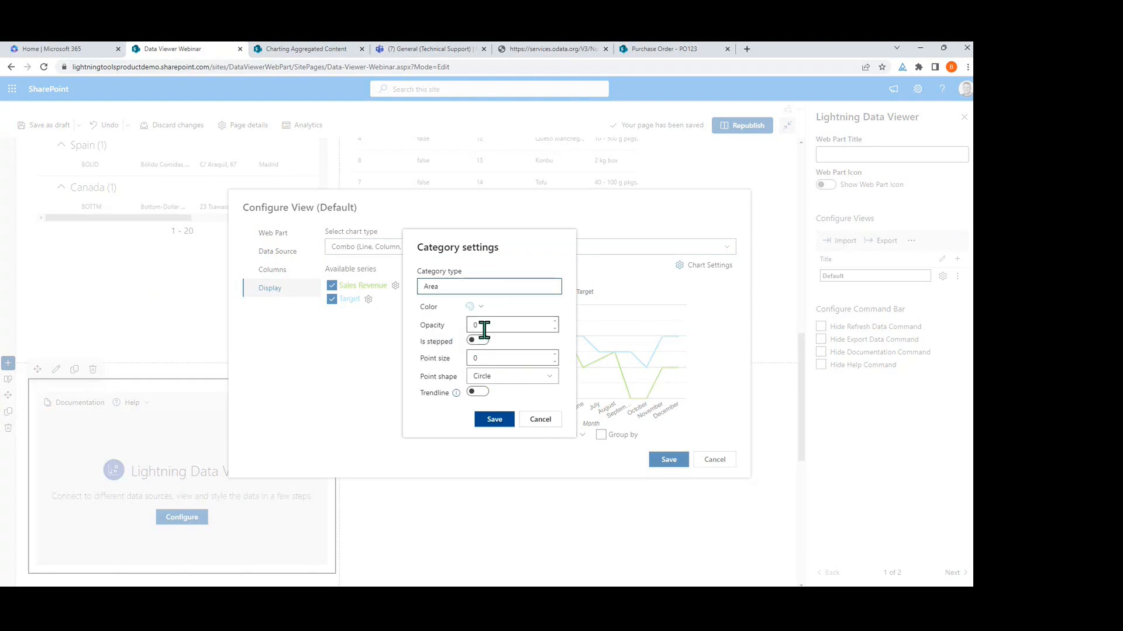
pyautogui.click(473, 306)
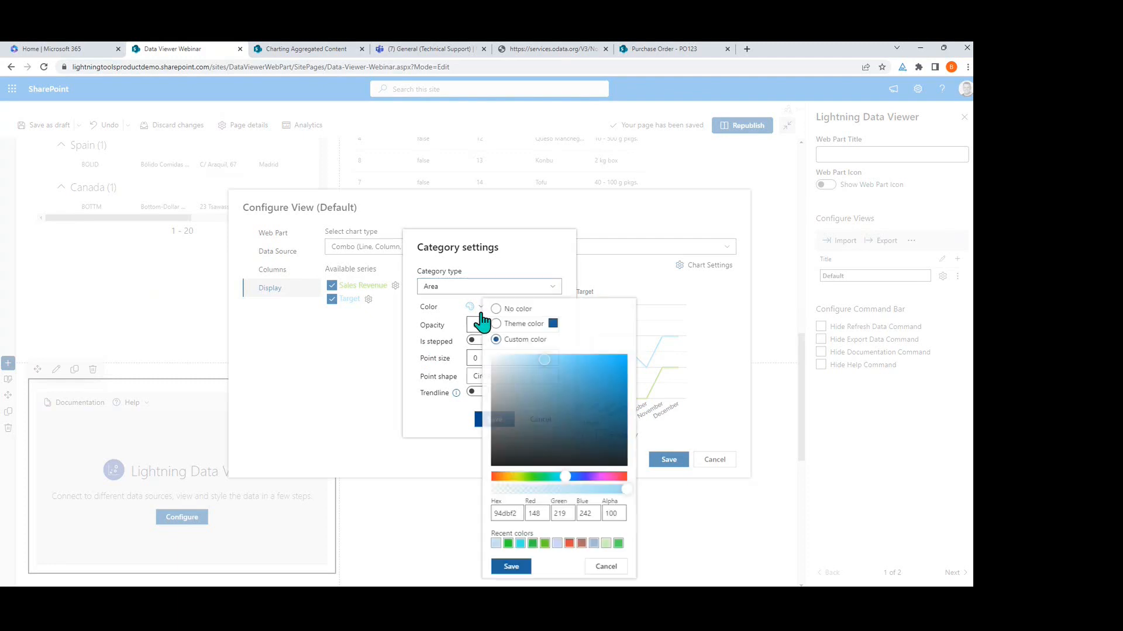
pyautogui.moveTo(549, 476); pyautogui.dragTo(538, 476)
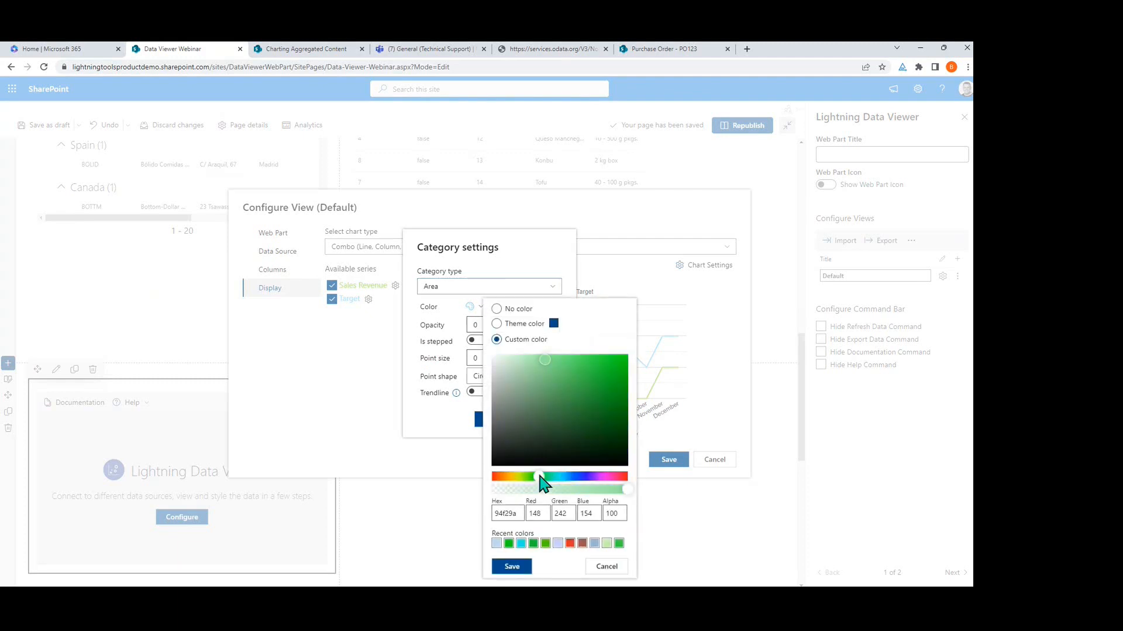
pyautogui.click(617, 363)
pyautogui.click(511, 567)
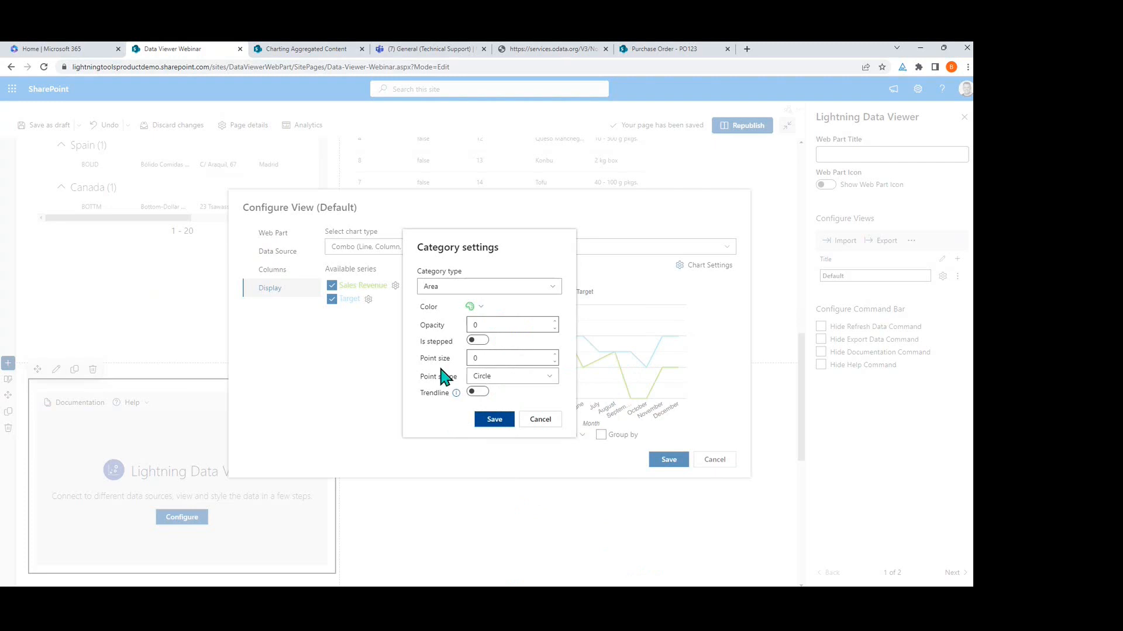
pyautogui.click(491, 419)
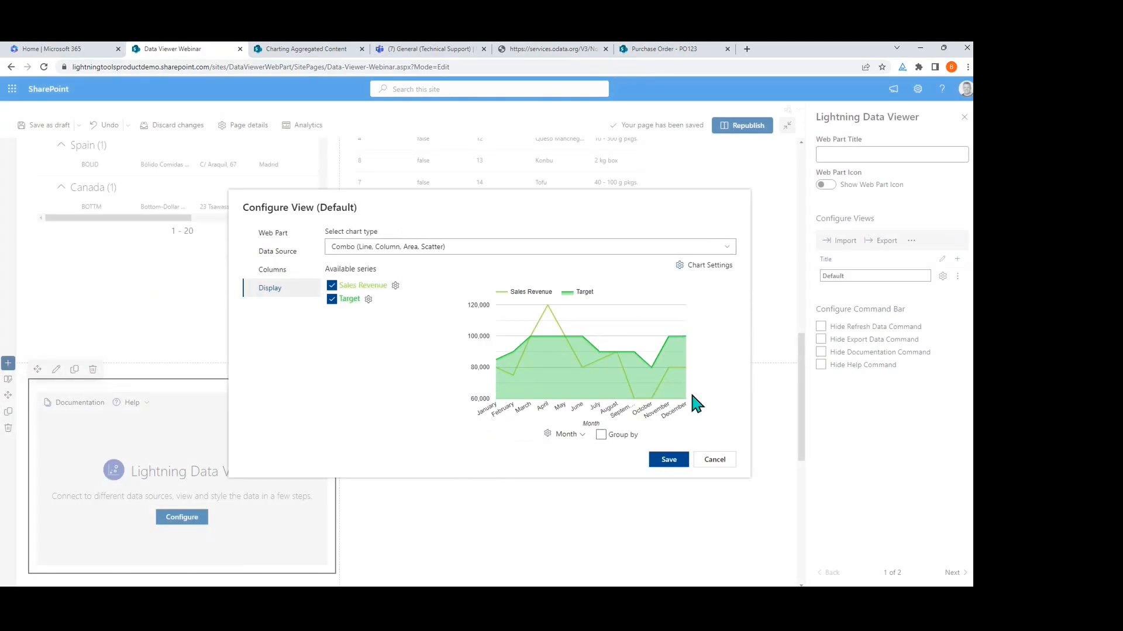
# Step: Change the Sales Revenue series to the Column category type and give it the theme color
pyautogui.click(395, 285)
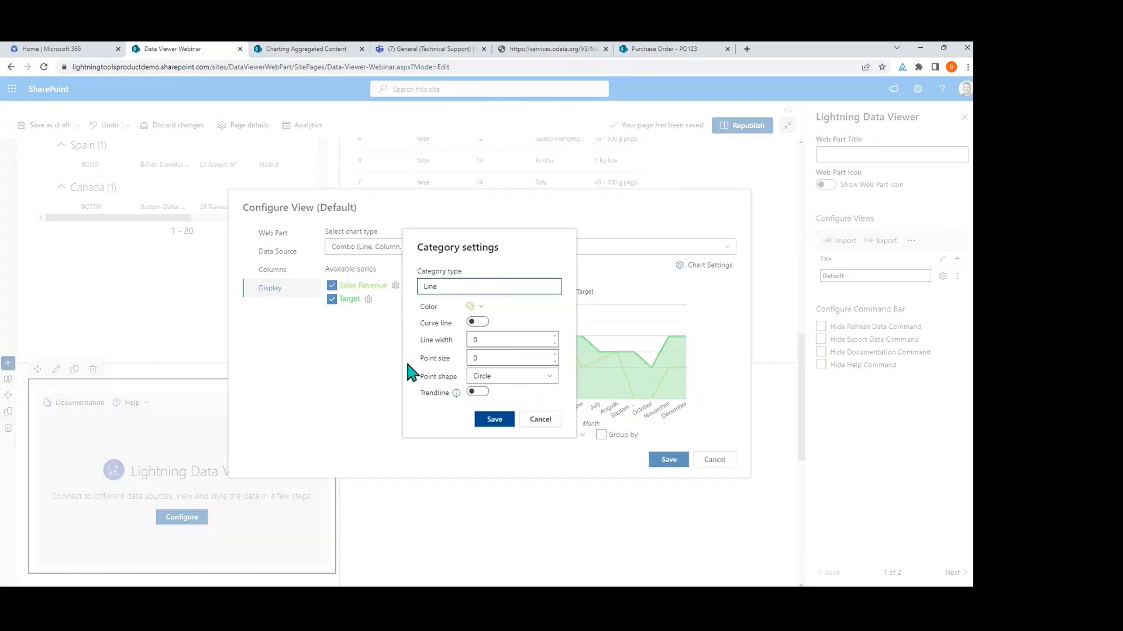
pyautogui.click(466, 287)
pyautogui.click(462, 319)
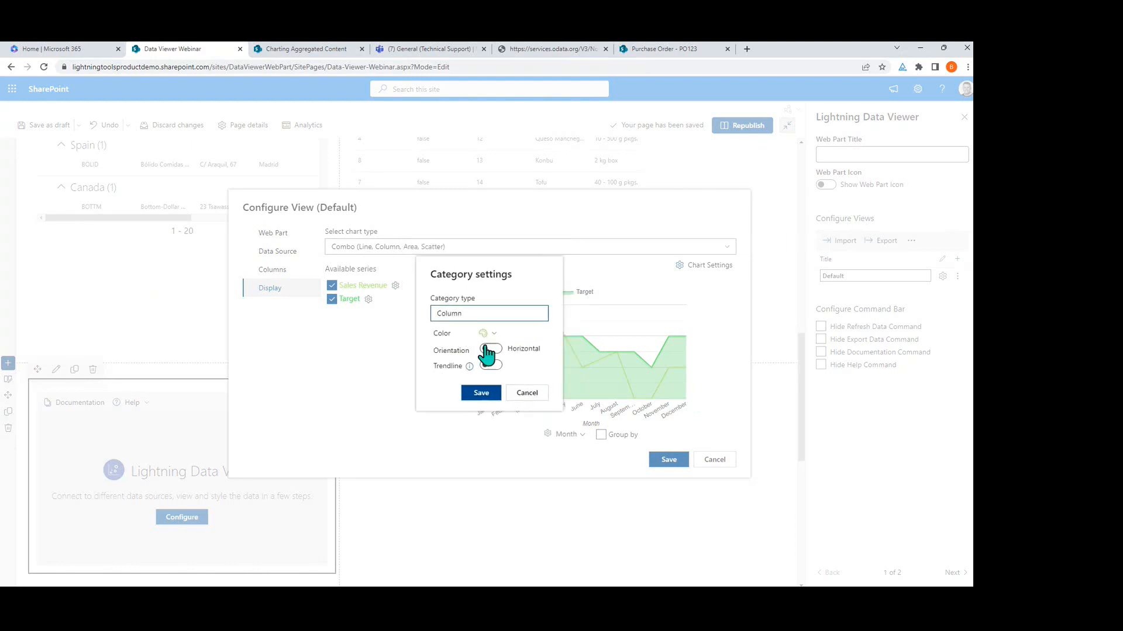
pyautogui.click(485, 334)
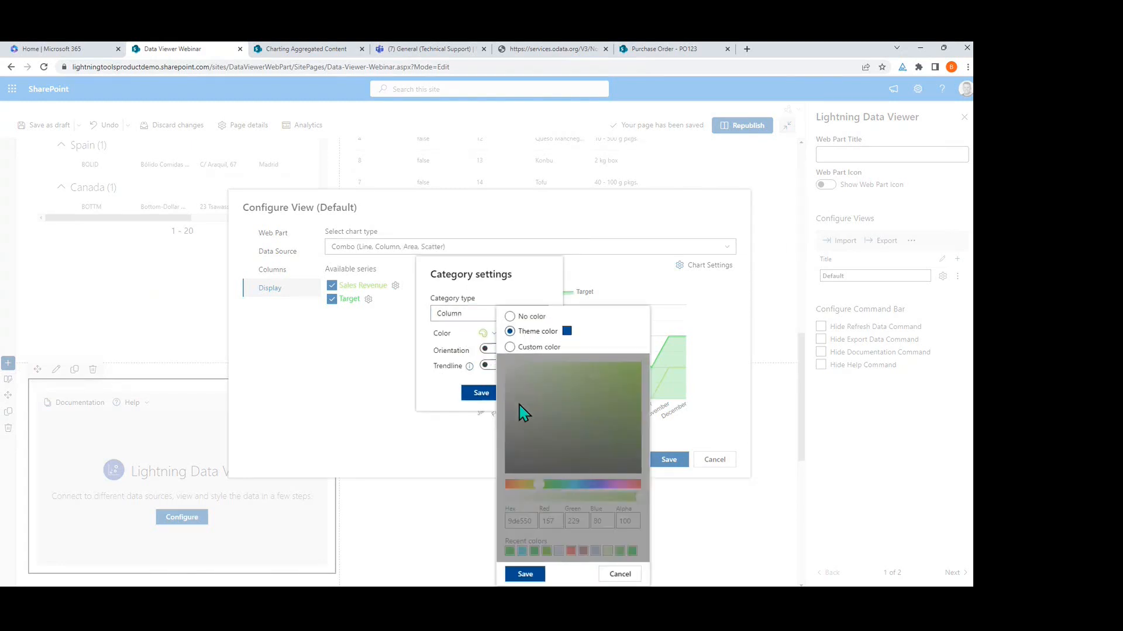
pyautogui.click(529, 575)
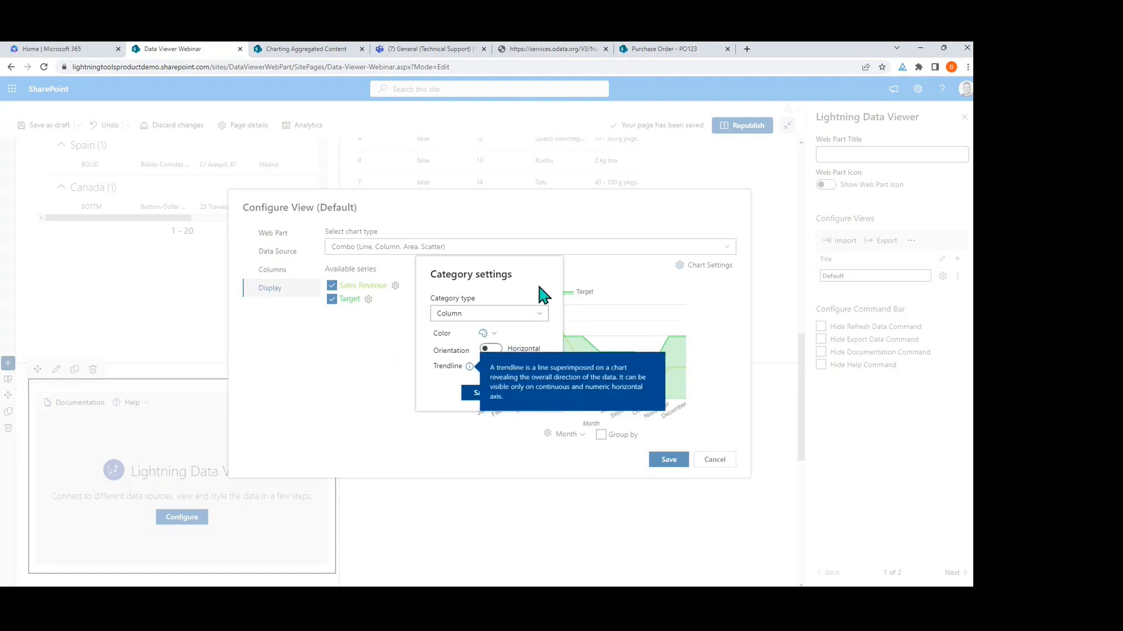
pyautogui.click(482, 394)
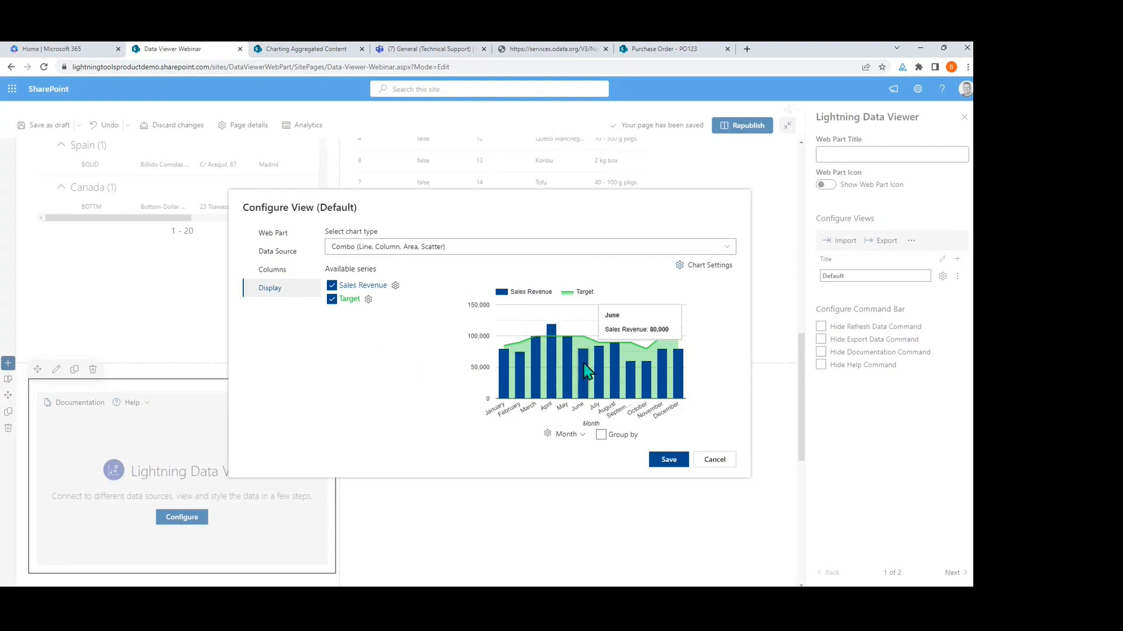
pyautogui.moveTo(571, 381)
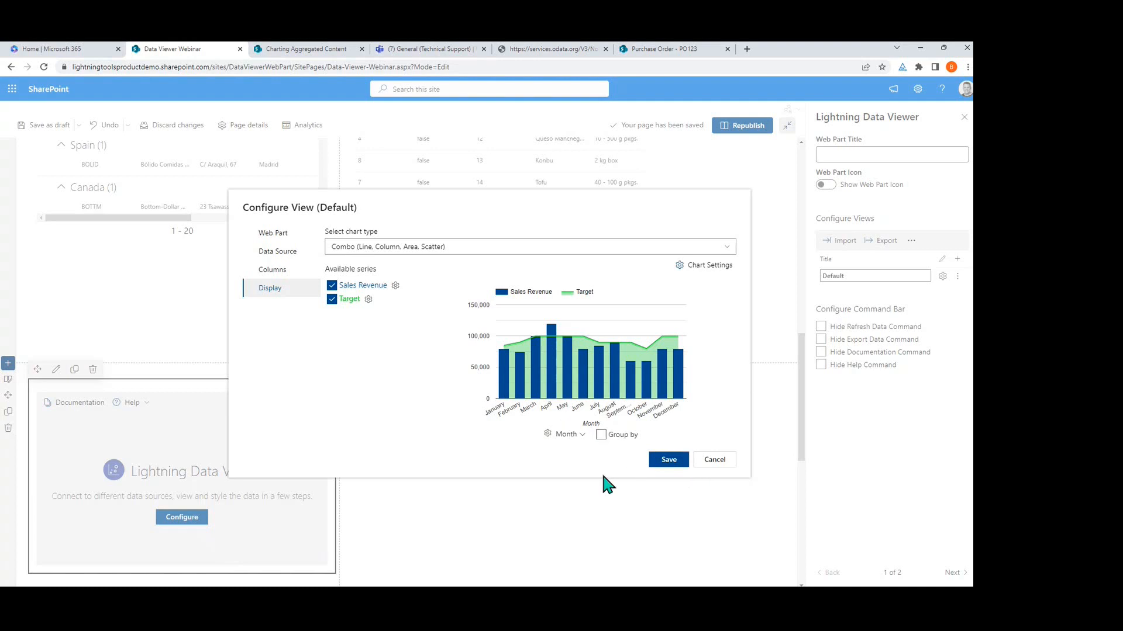
# Step: Review the general chart settings without changing them, and save the view configuration
pyautogui.click(679, 273)
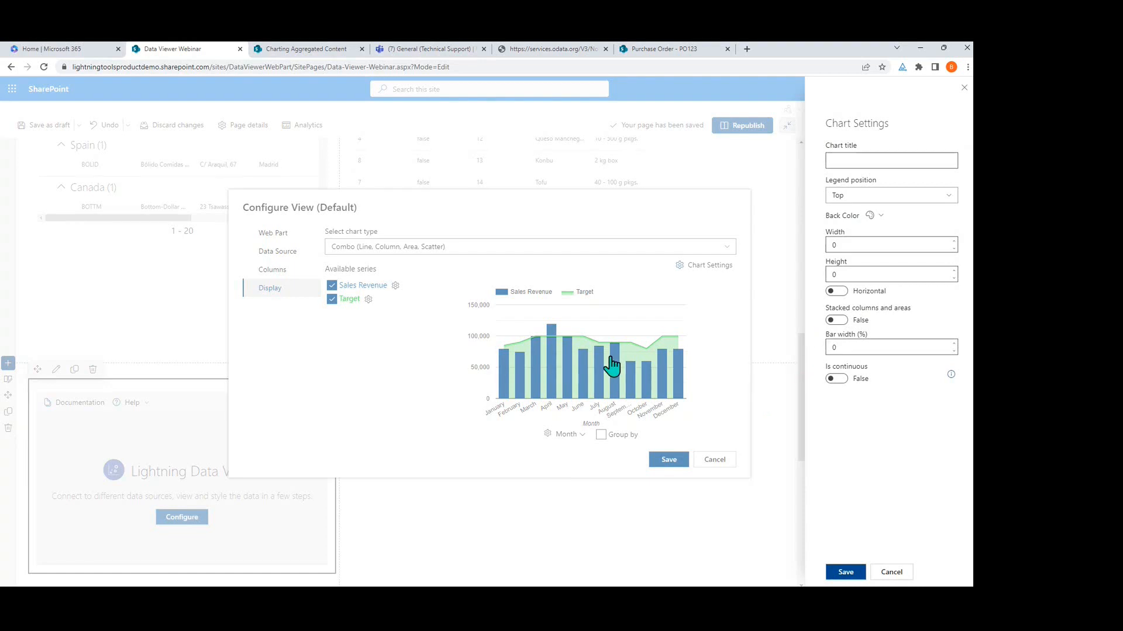
pyautogui.click(860, 159)
pyautogui.click(847, 572)
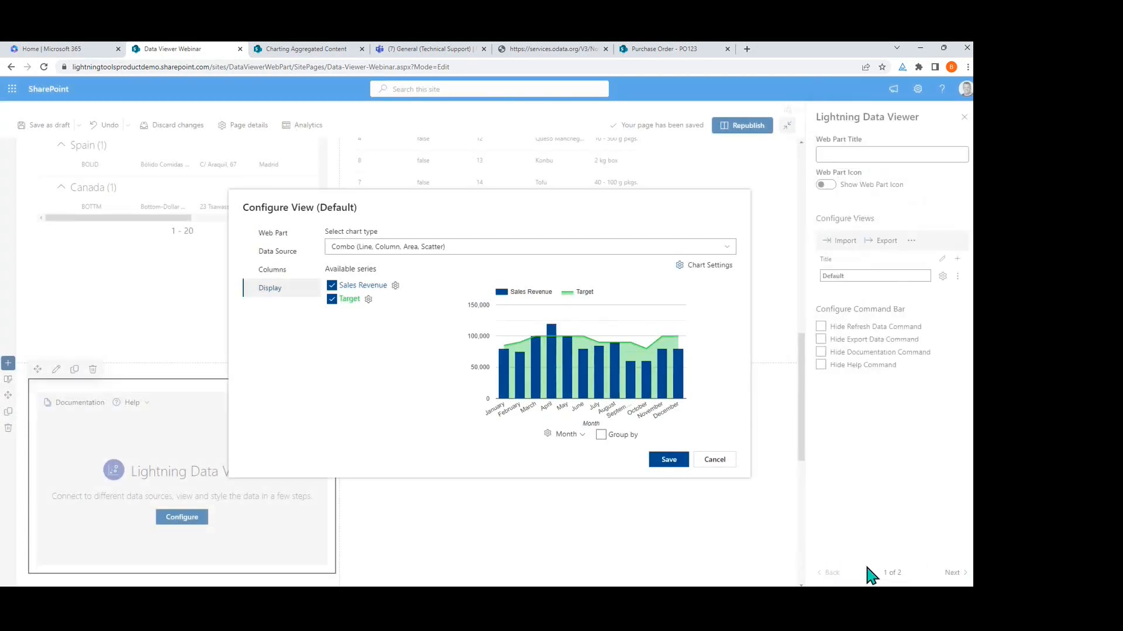
pyautogui.click(676, 460)
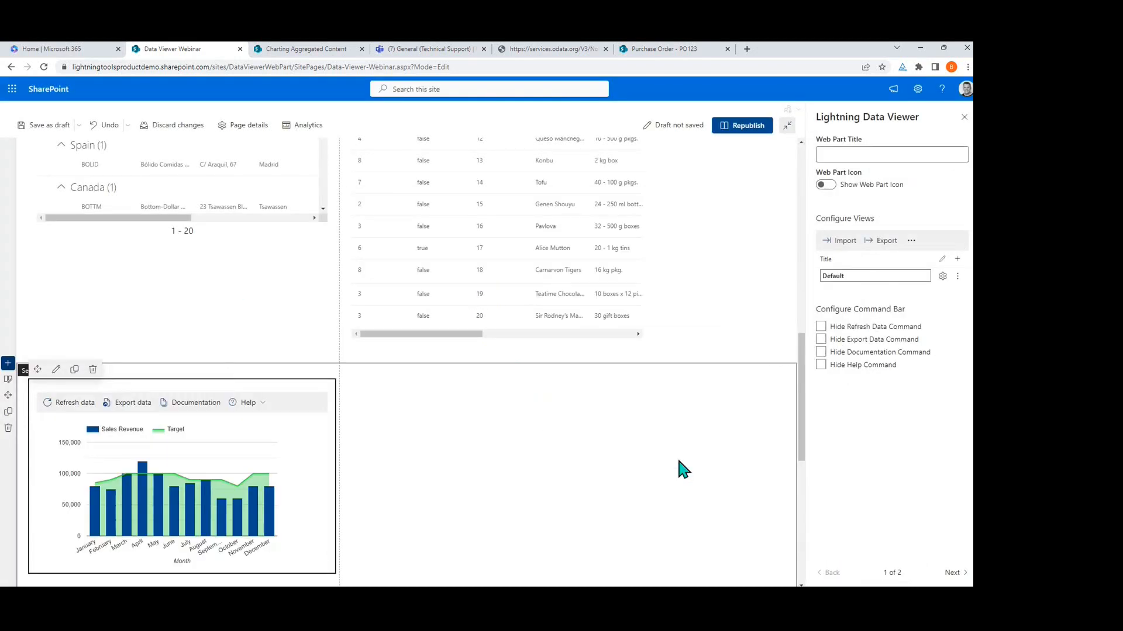
# Step: Hide the Refresh Data, Export Data, Documentation and Help commands of the sales chart's Lightning Data Viewer web part
pyautogui.click(623, 458)
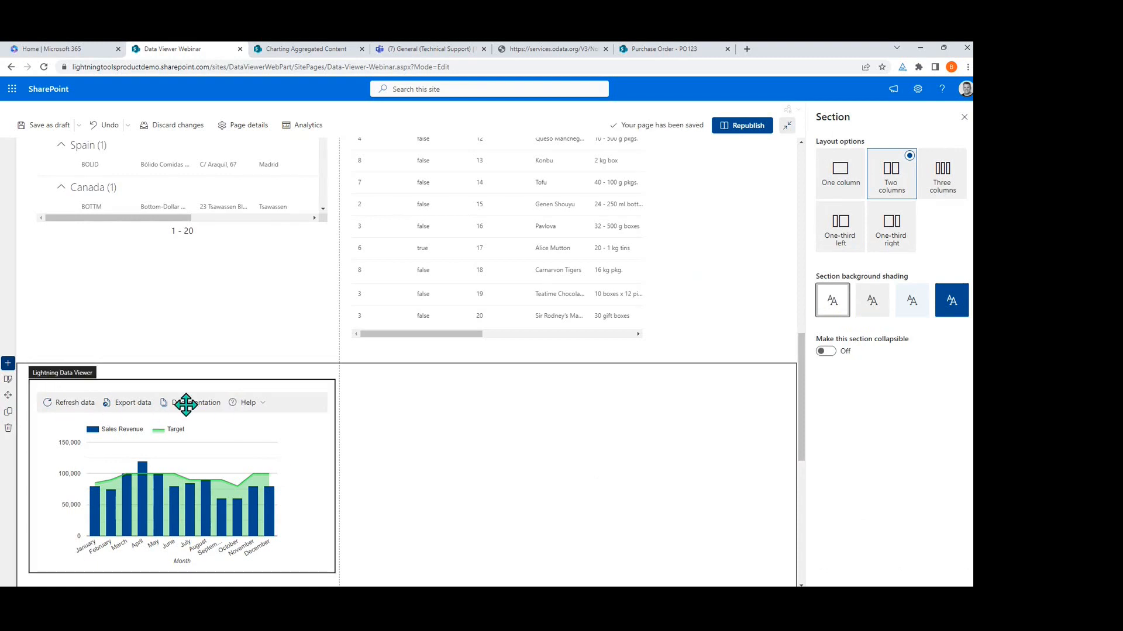
pyautogui.click(216, 405)
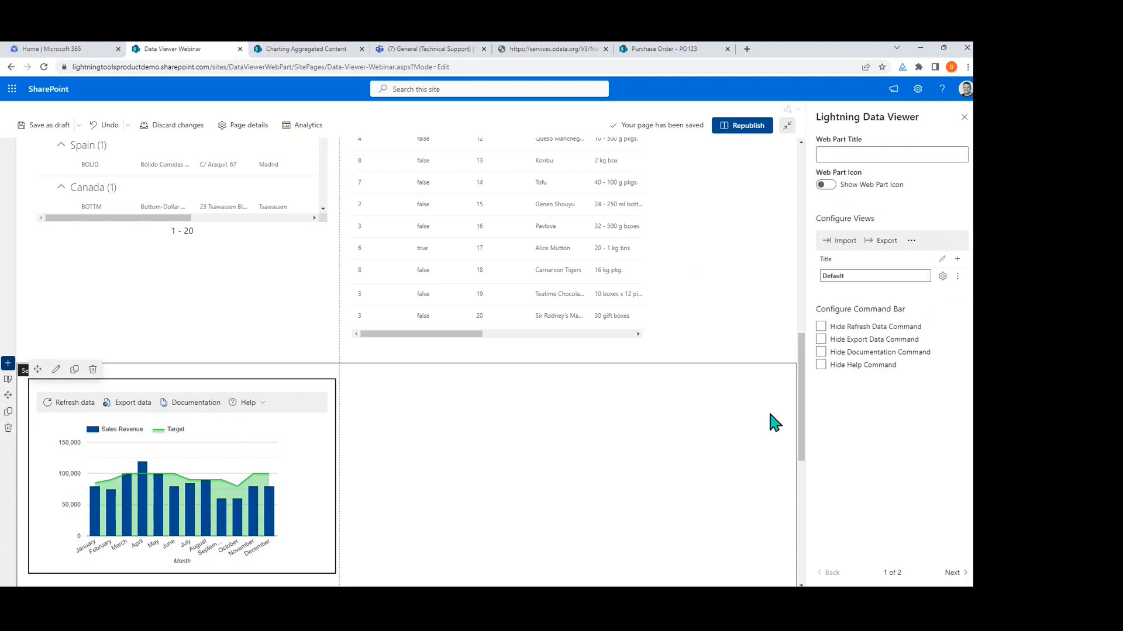
pyautogui.click(821, 326)
pyautogui.click(821, 339)
pyautogui.click(821, 352)
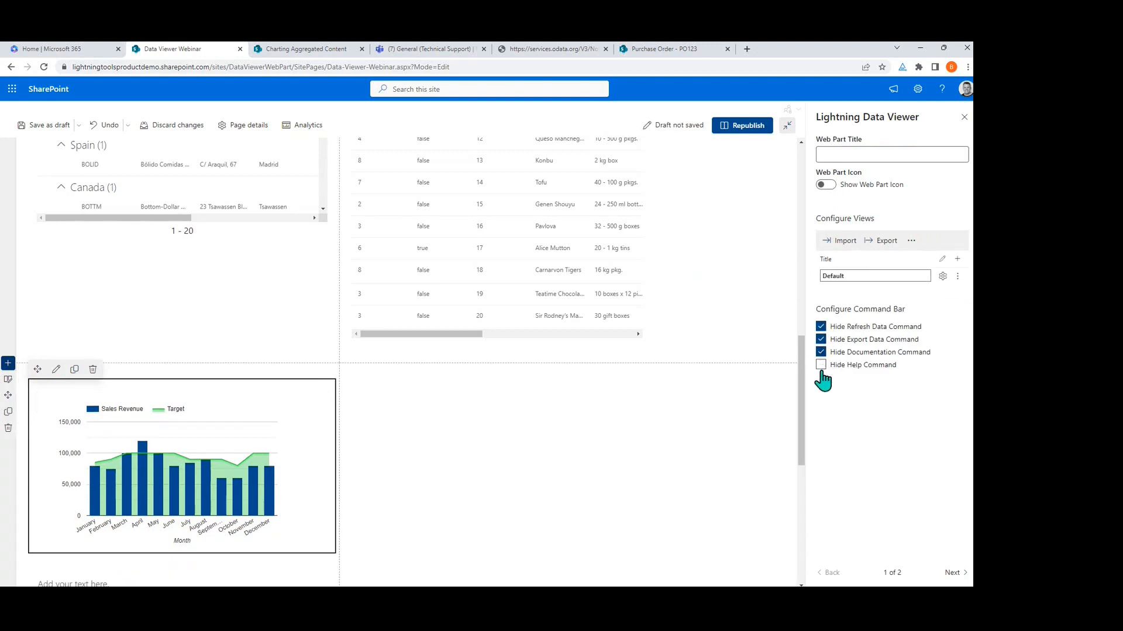
pyautogui.click(821, 364)
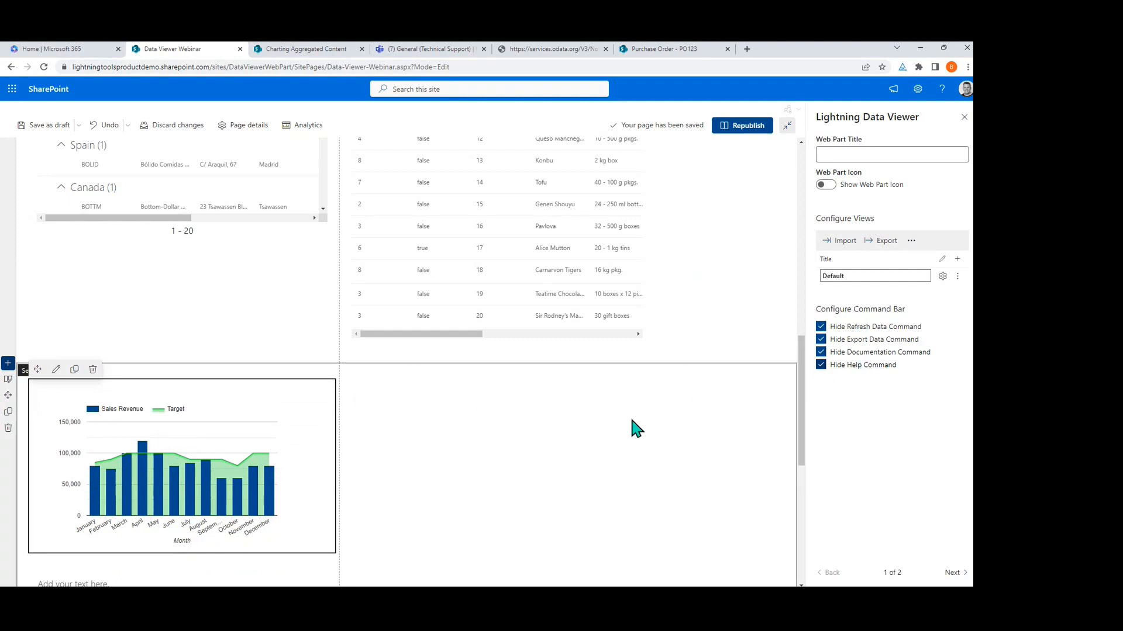
# Step: Add a Lightning Data Viewer web part to the second column beside the sales chart
pyautogui.click(550, 451)
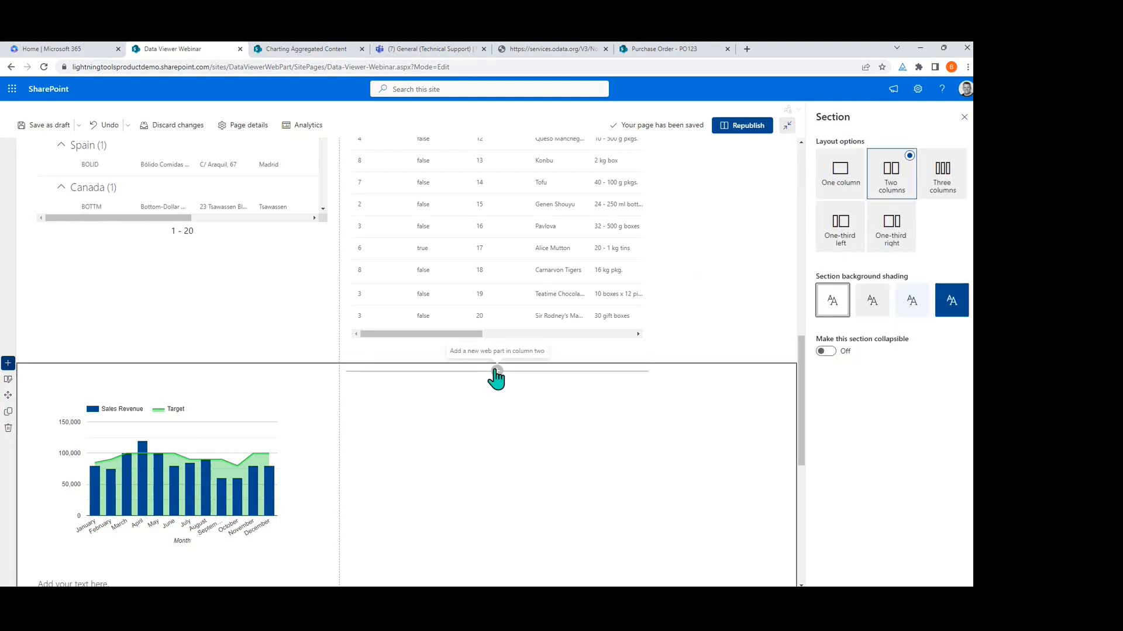
pyautogui.click(496, 372)
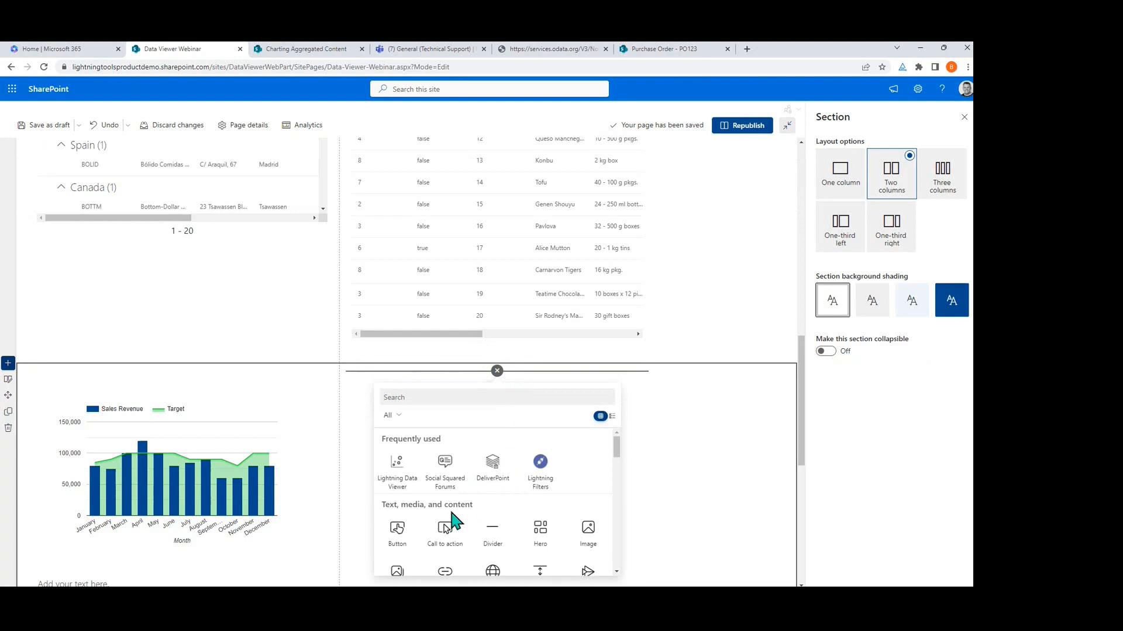
pyautogui.click(396, 486)
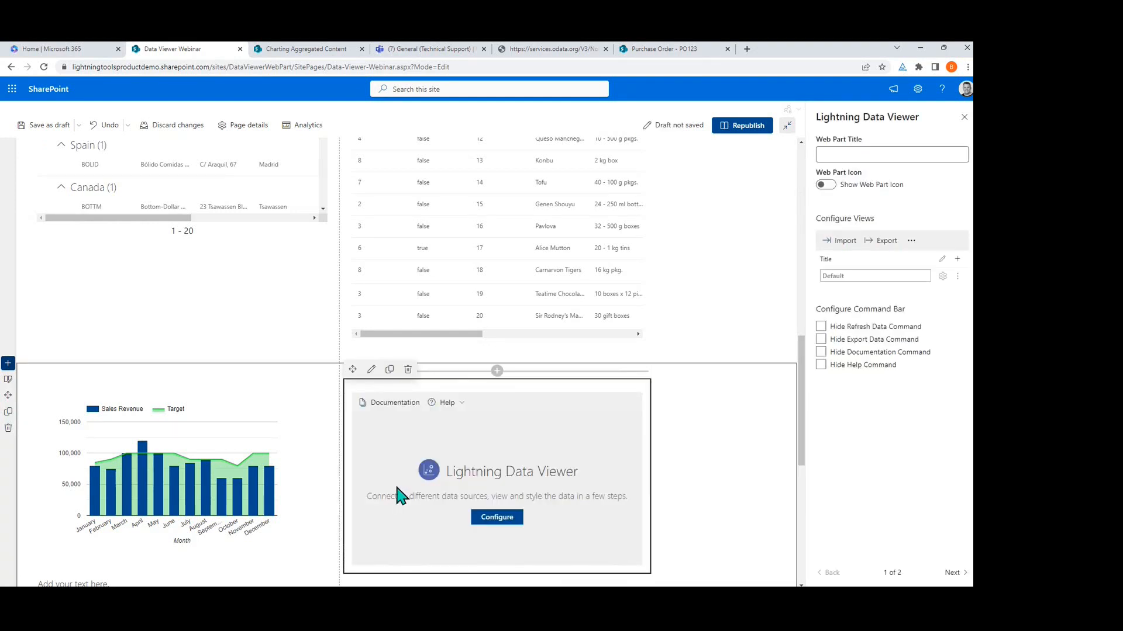
# Step: Configure the new Lightning Data Viewer web part with oData Service as data source provider and Charts view as display provider
pyautogui.click(494, 519)
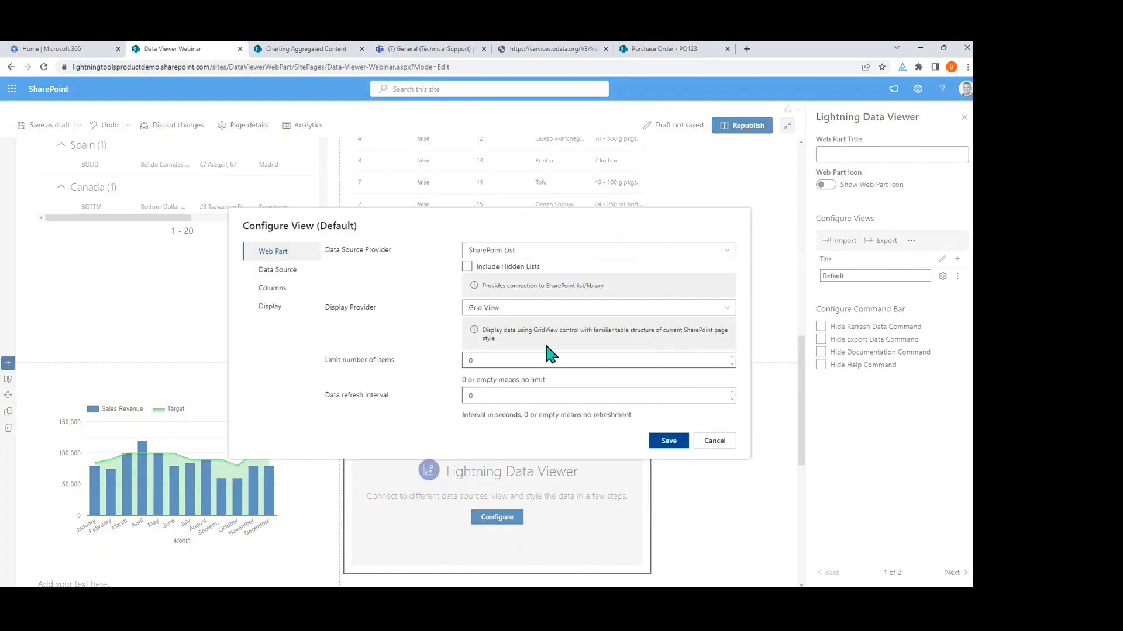
pyautogui.click(538, 250)
pyautogui.click(538, 300)
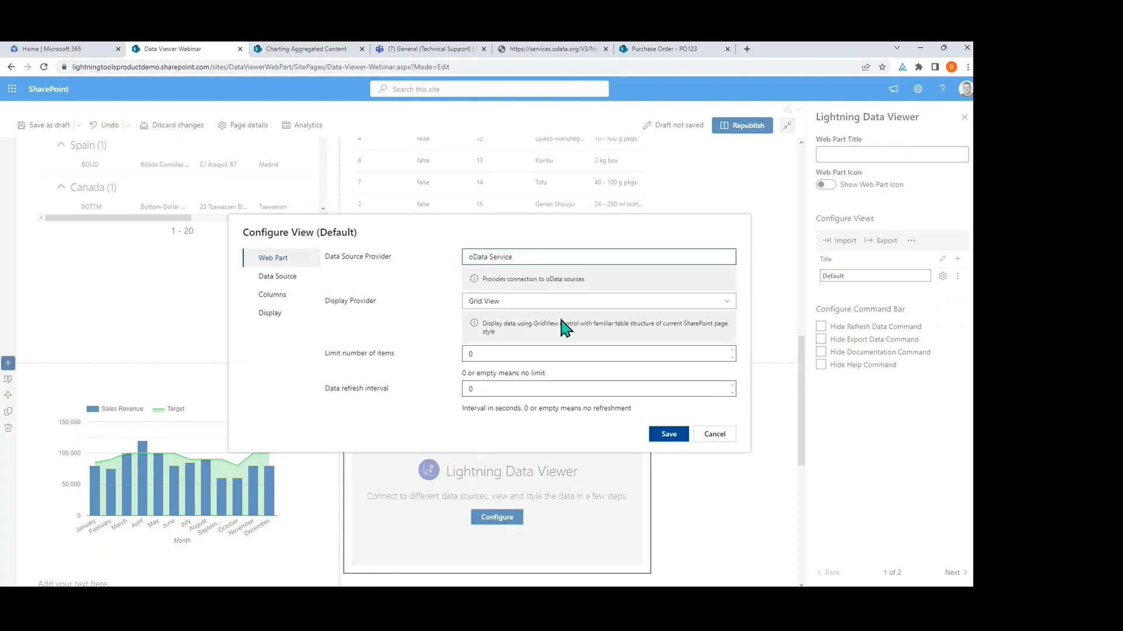
pyautogui.click(529, 311)
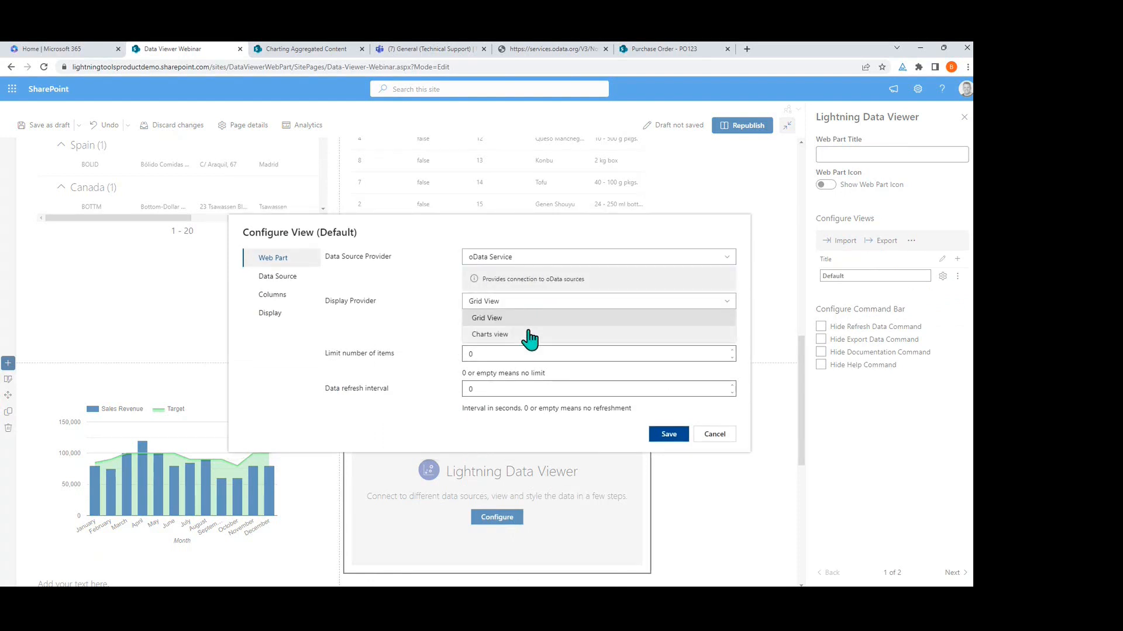
pyautogui.click(528, 333)
pyautogui.click(289, 287)
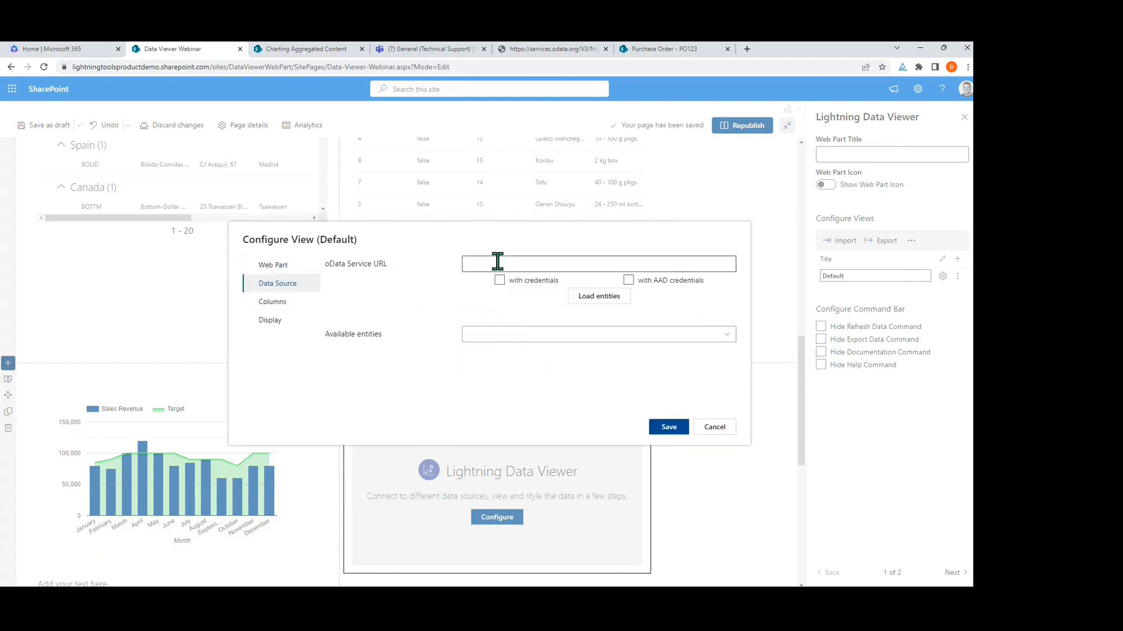
pyautogui.write('https://services.odata.org/V3/Northwind/Northwind.svc/')
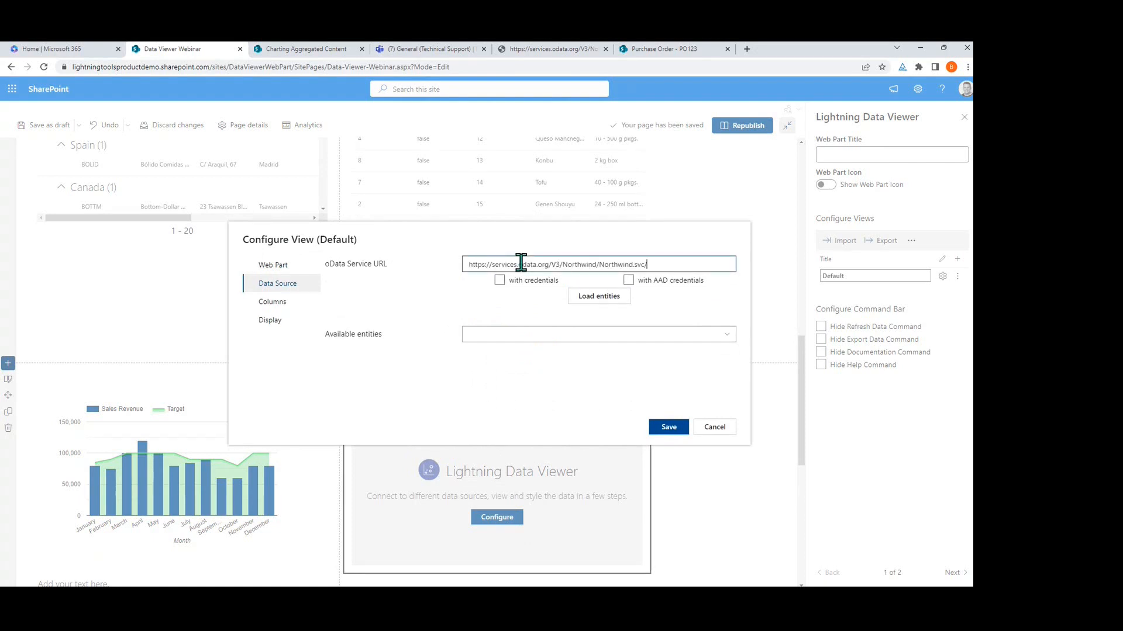
pyautogui.click(619, 300)
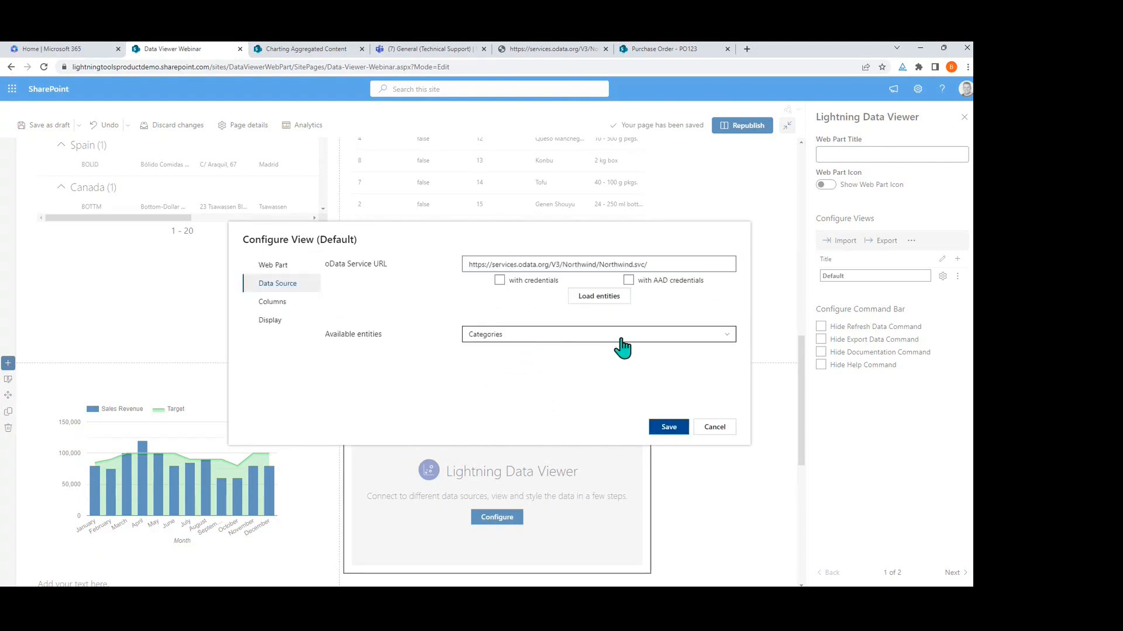
pyautogui.click(615, 336)
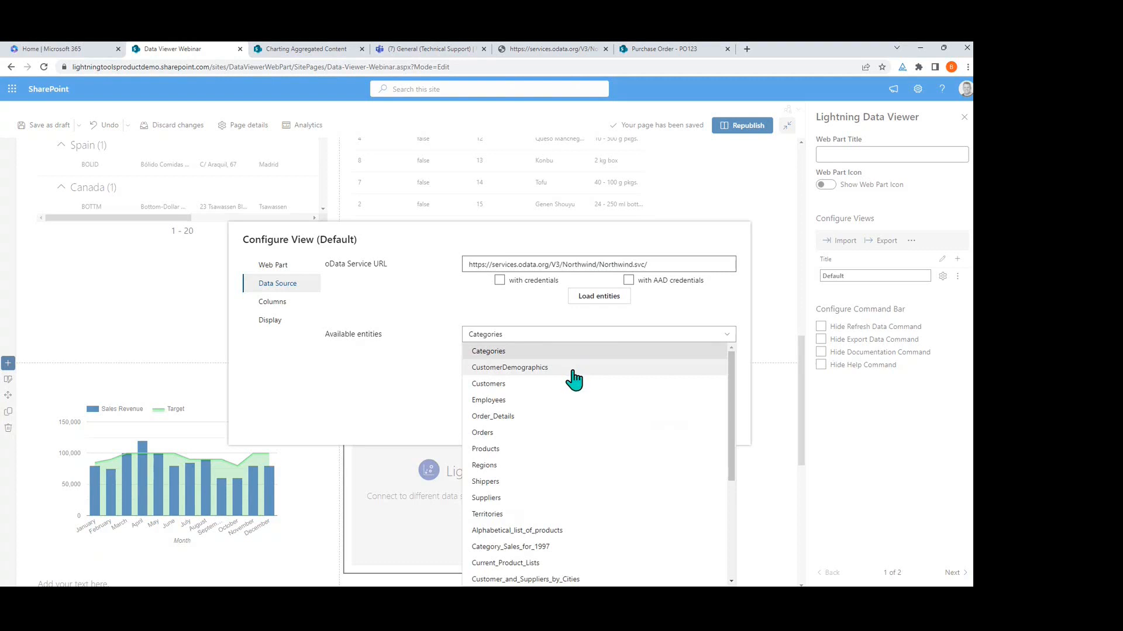
pyautogui.scroll(-3, 580, 412)
pyautogui.click(550, 443)
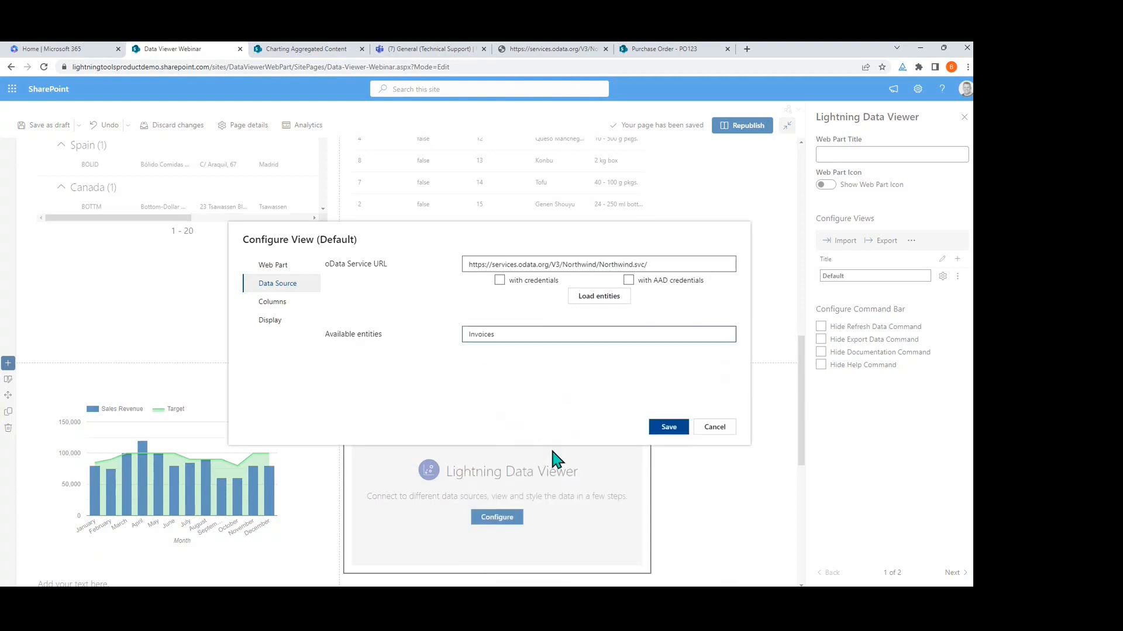
# Step: Include the ShipCountry, OrderDate, ExtendedPrice and Freight columns of the Invoices entity in the view
pyautogui.click(300, 306)
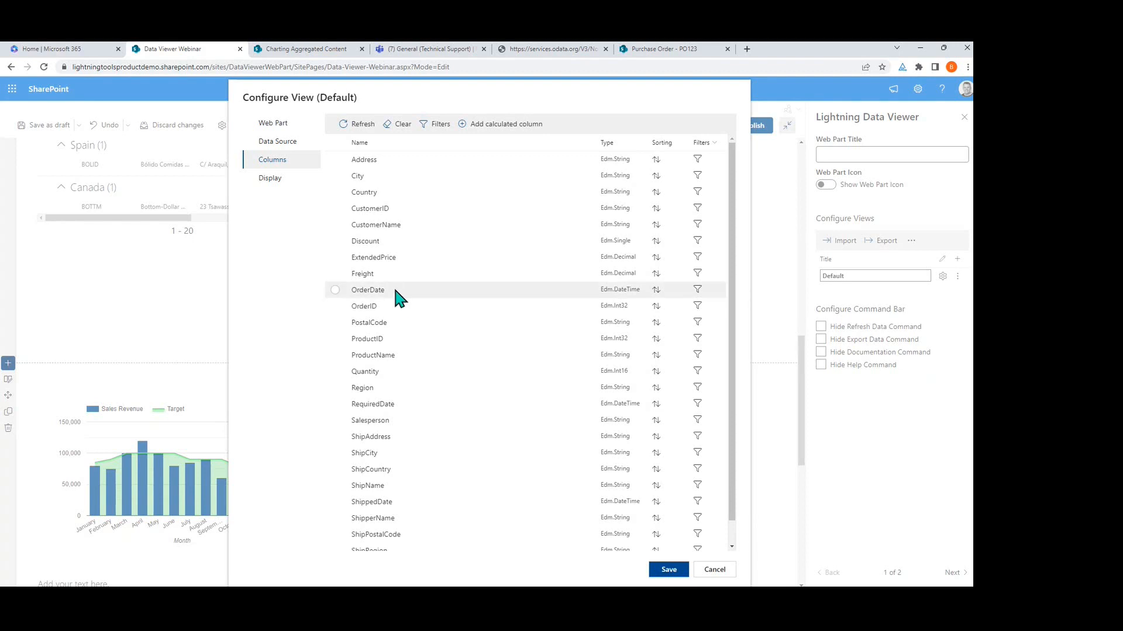
pyautogui.scroll(-1, 383, 363)
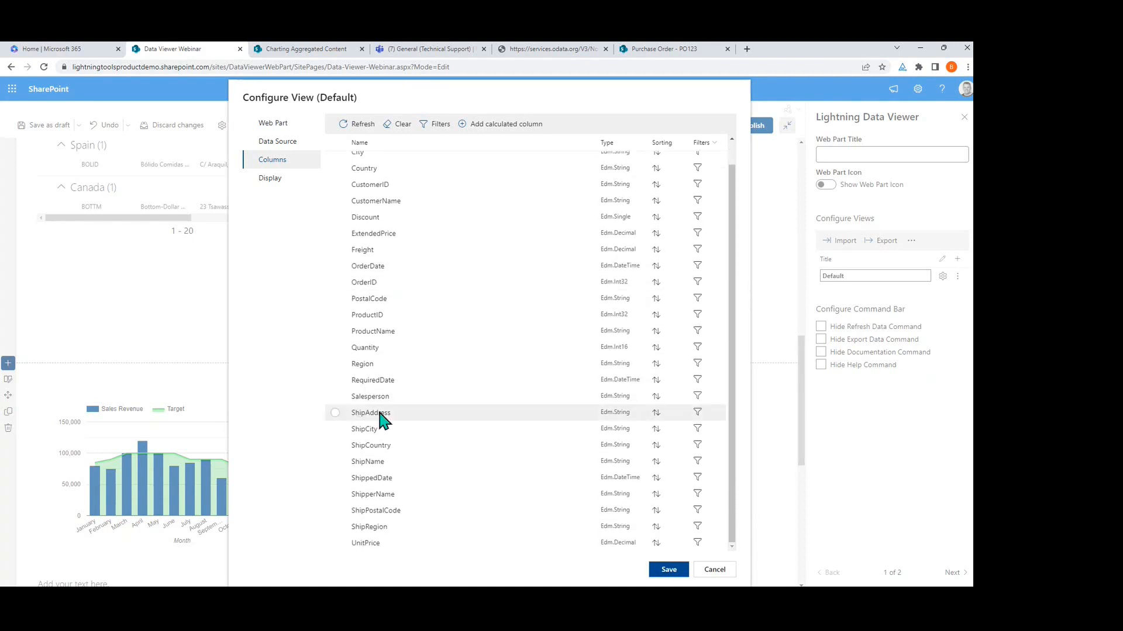
pyautogui.click(335, 446)
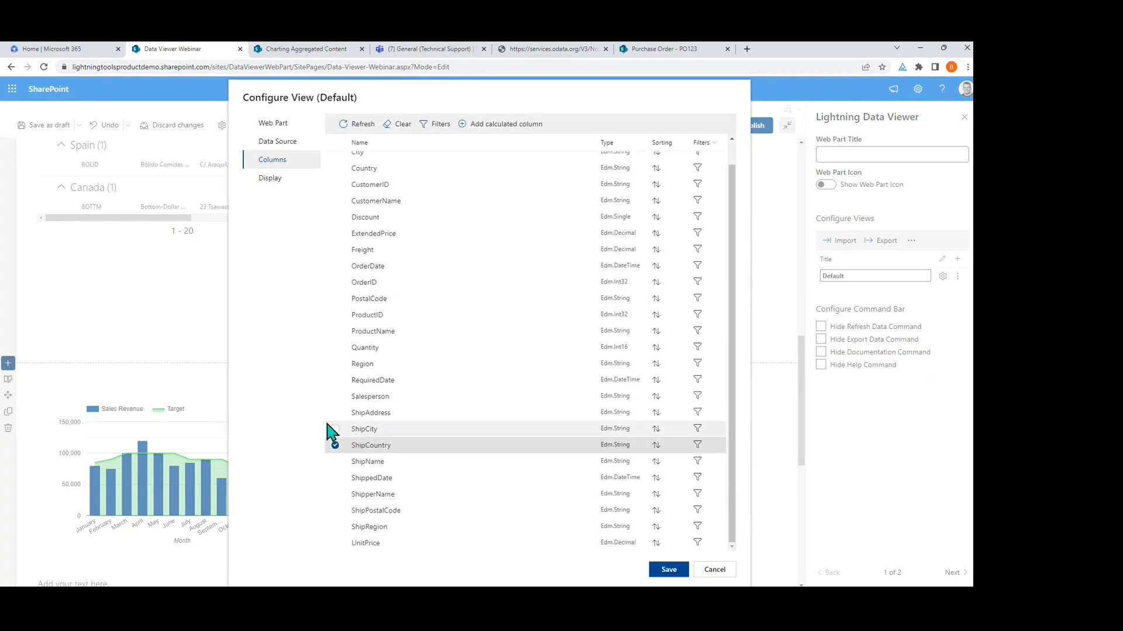
pyautogui.click(335, 267)
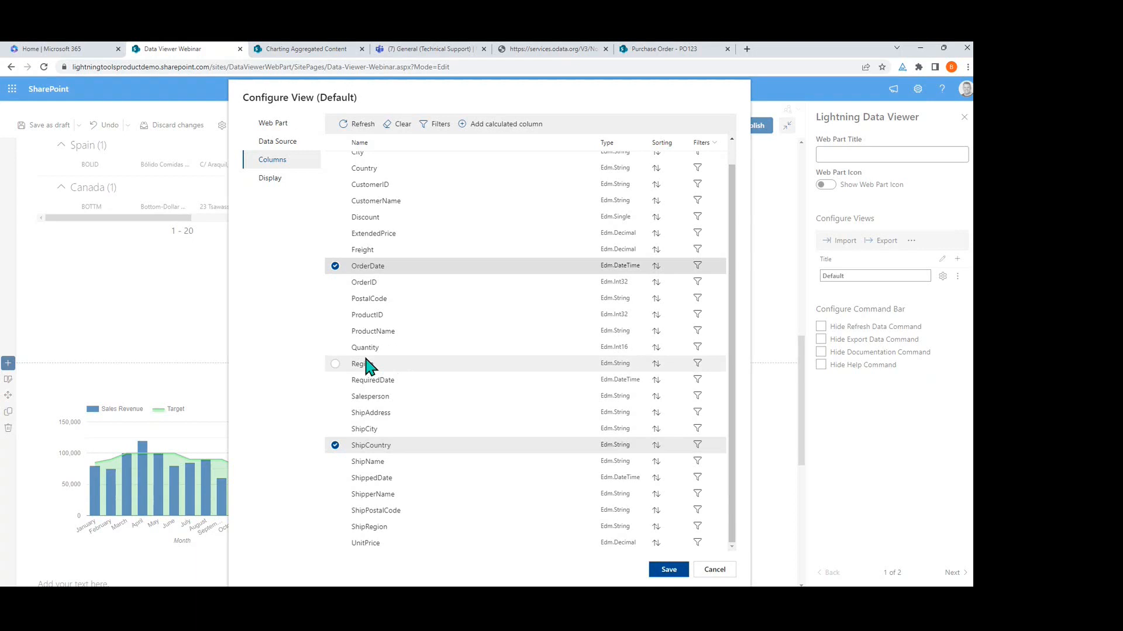
pyautogui.click(335, 234)
pyautogui.click(335, 249)
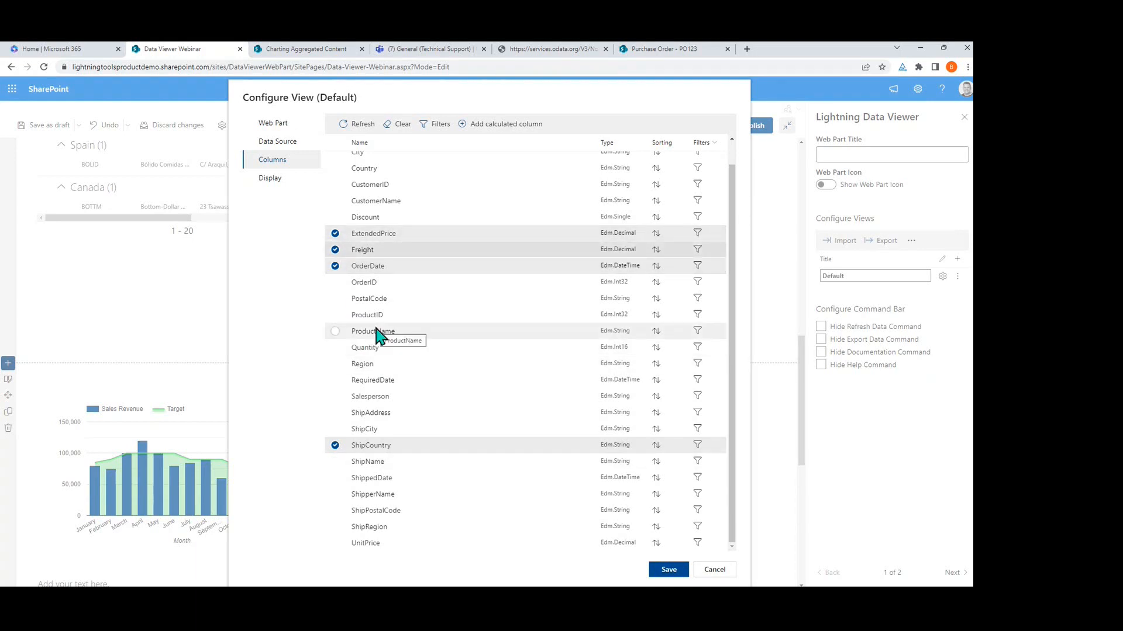
pyautogui.moveTo(418, 254)
pyautogui.mouseDown()
pyautogui.moveTo(426, 213)
pyautogui.moveTo(427, 257)
pyautogui.mouseUp()
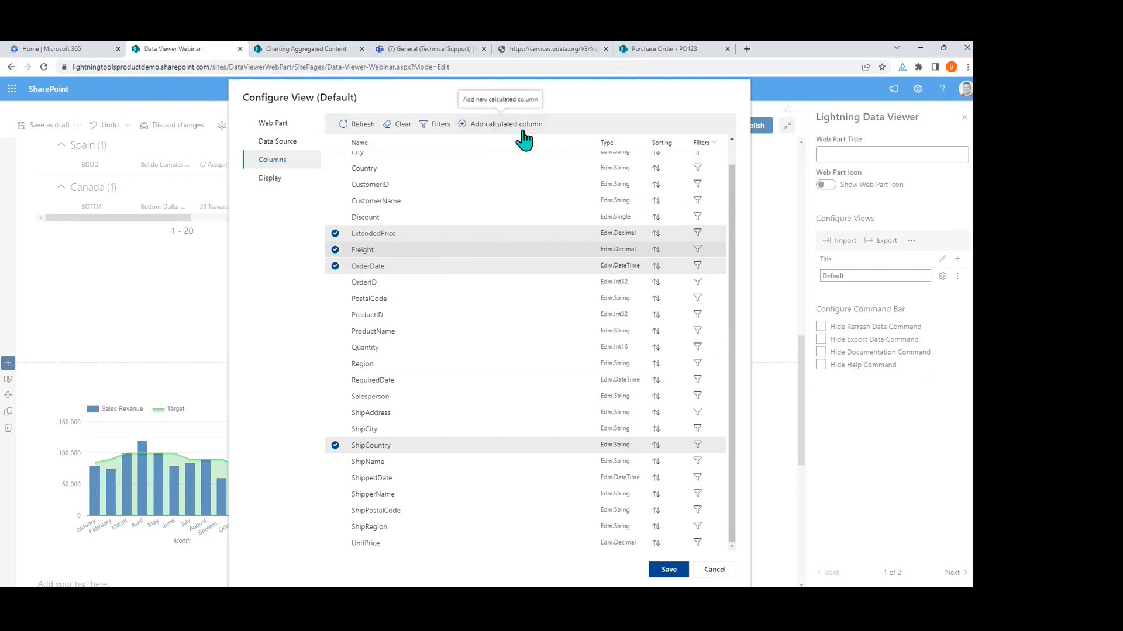
# Step: Group the chart by ShipCountry and review the aggregation options of the ExtendedPrice series, keeping Sum
pyautogui.click(248, 177)
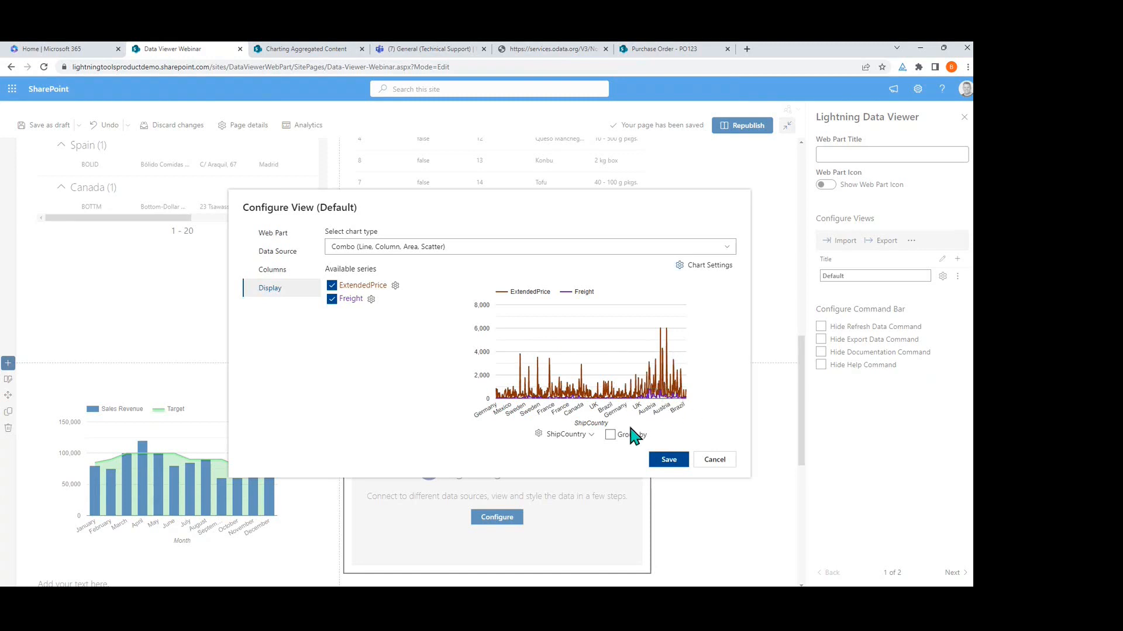
pyautogui.click(610, 435)
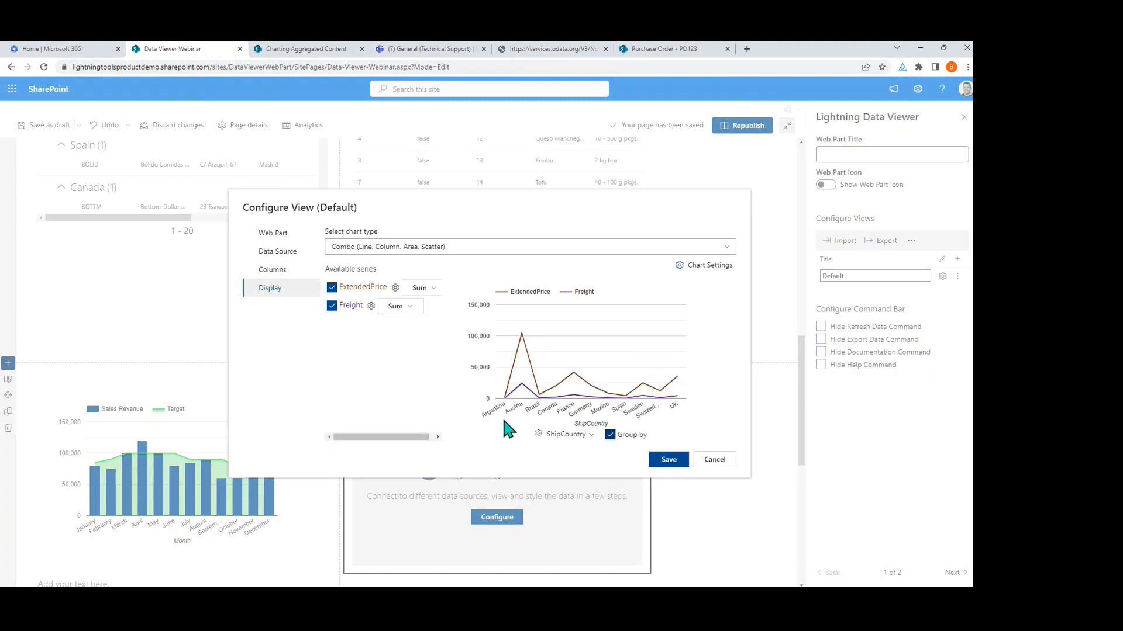
pyautogui.click(419, 293)
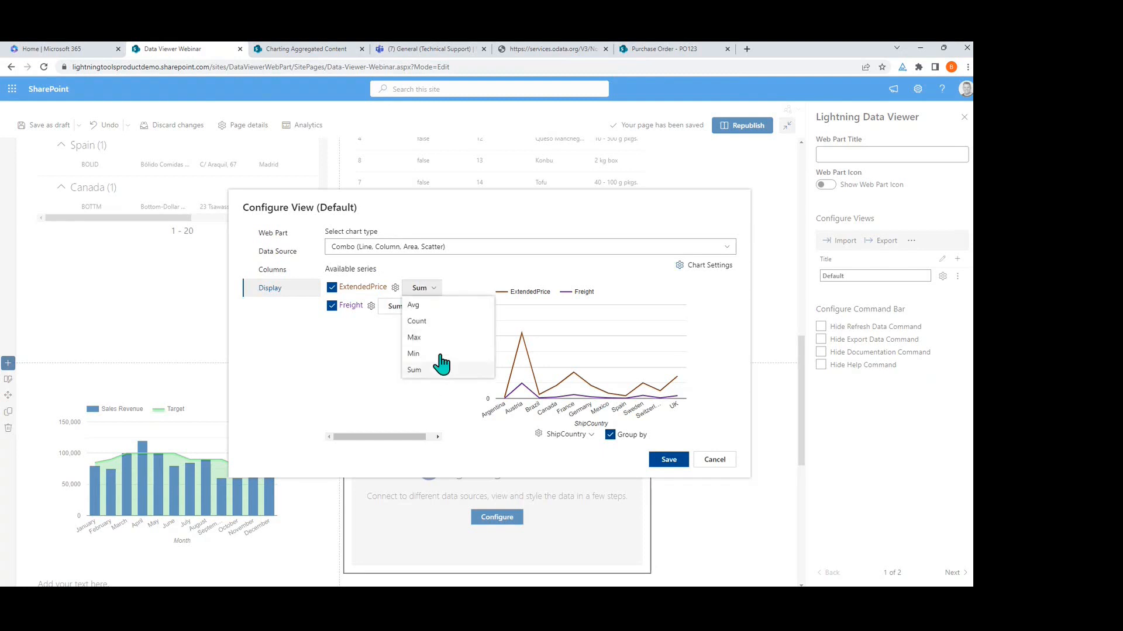
pyautogui.click(390, 400)
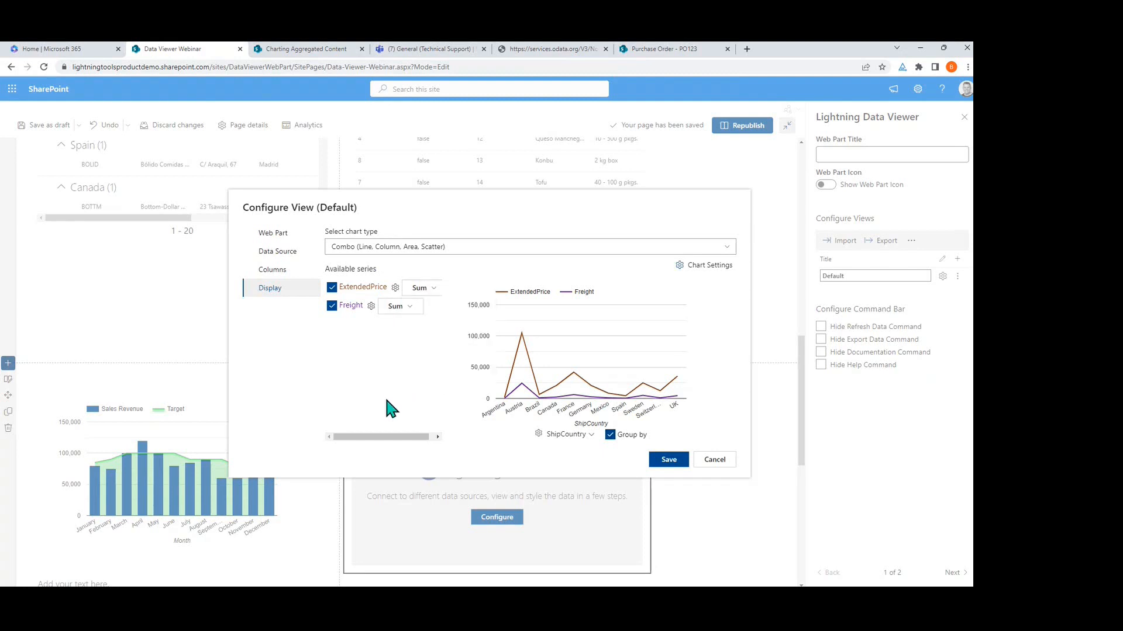
# Step: Change the ExtendedPrice series to the Column category type and save the view configuration
pyautogui.click(395, 288)
pyautogui.click(468, 287)
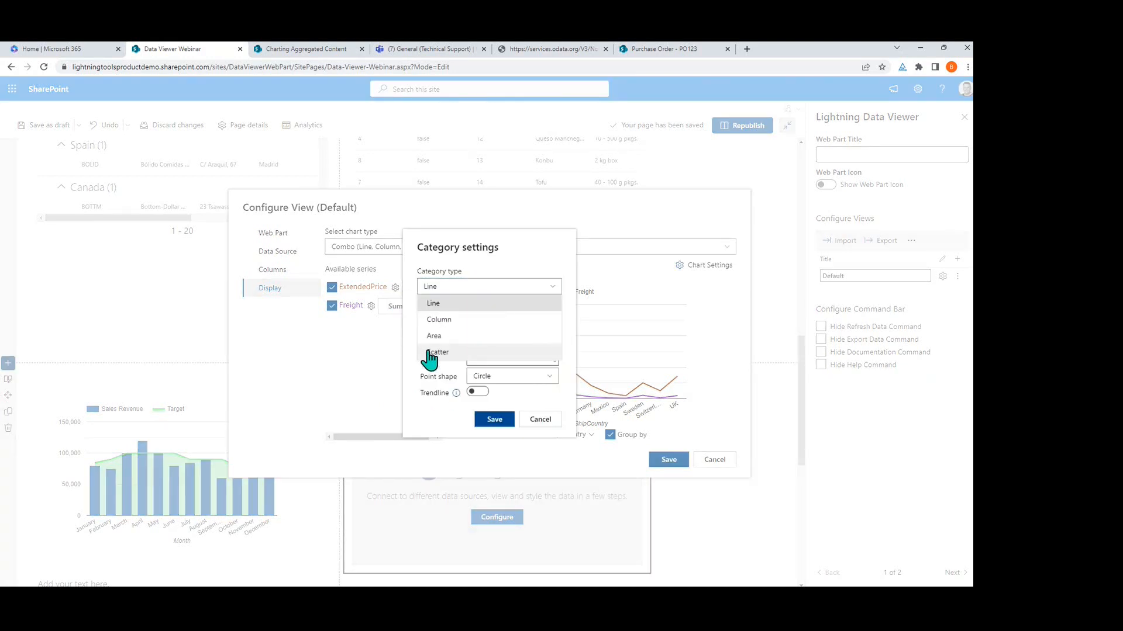
pyautogui.click(468, 320)
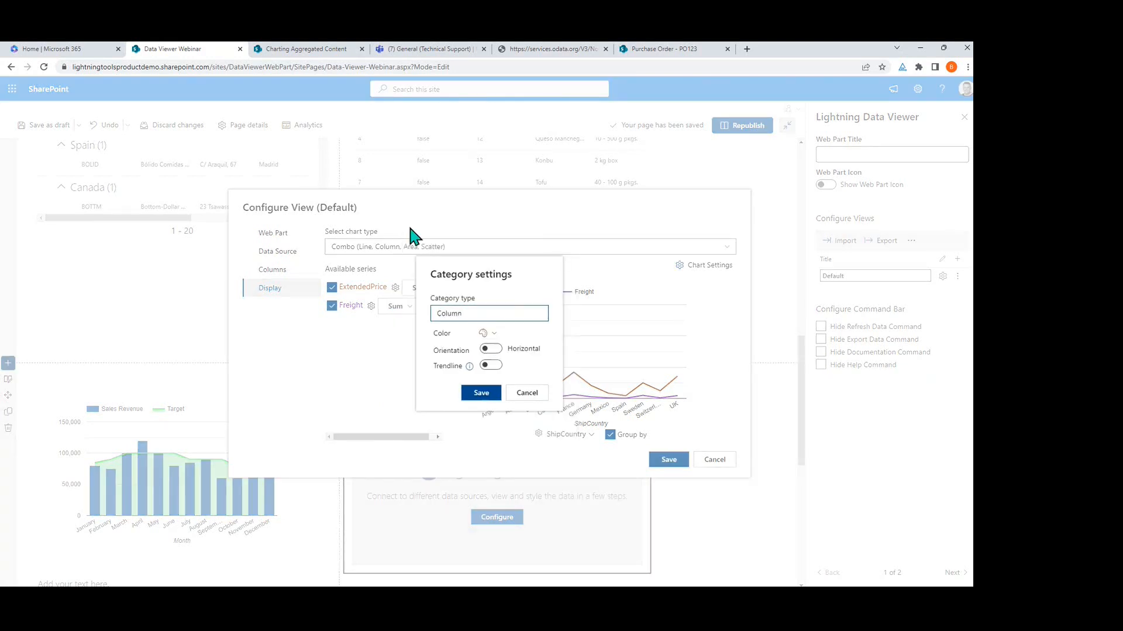
pyautogui.click(480, 394)
pyautogui.click(671, 460)
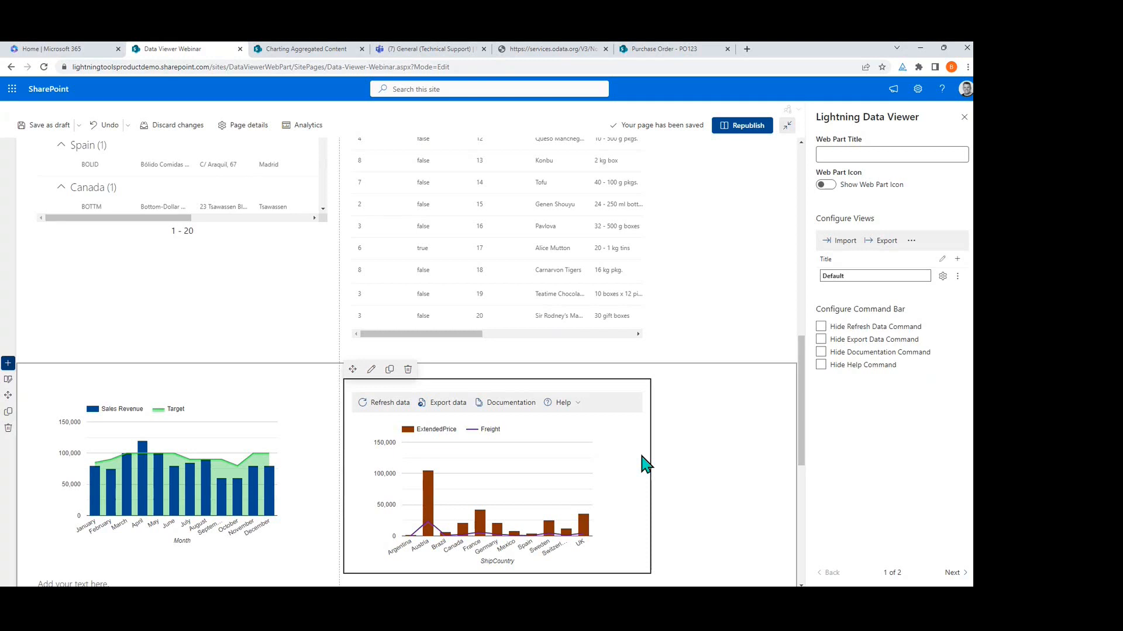
# Step: Hide the Refresh Data, Export Data, Documentation and Help commands of the invoice chart's web part
pyautogui.click(821, 326)
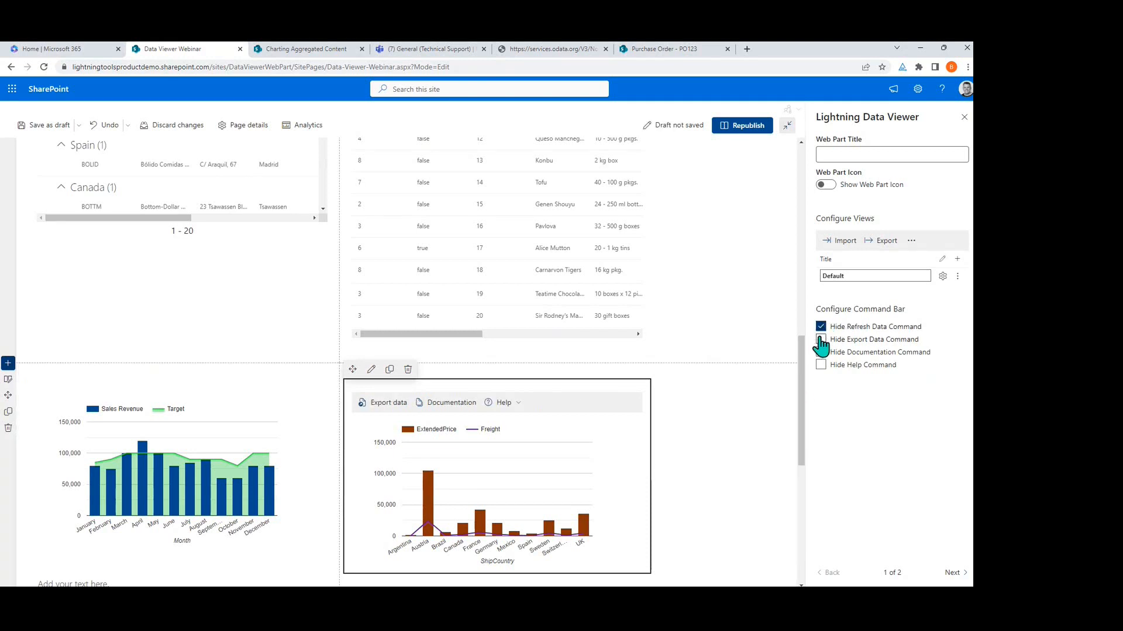
pyautogui.click(821, 339)
pyautogui.click(821, 352)
pyautogui.click(821, 365)
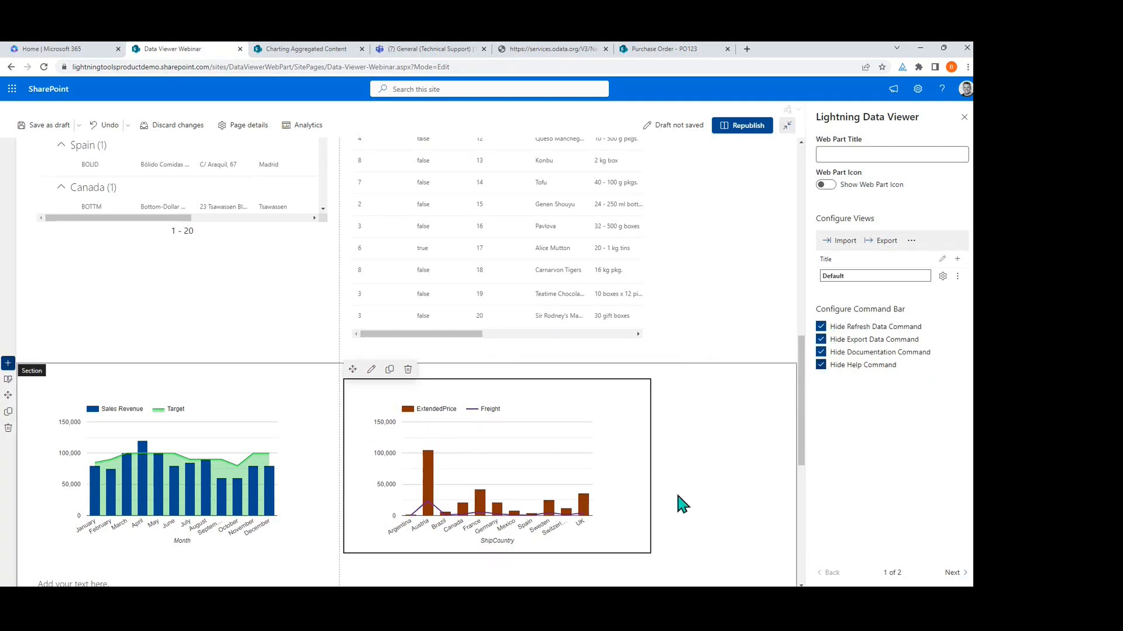
pyautogui.scroll(-2, 676, 490)
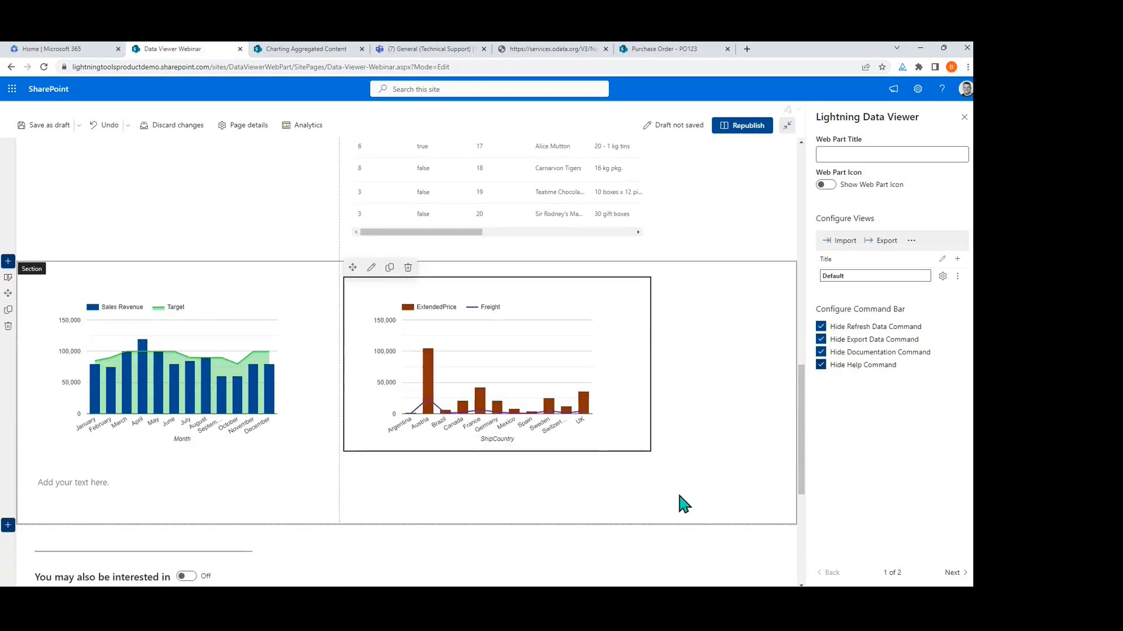
pyautogui.click(727, 429)
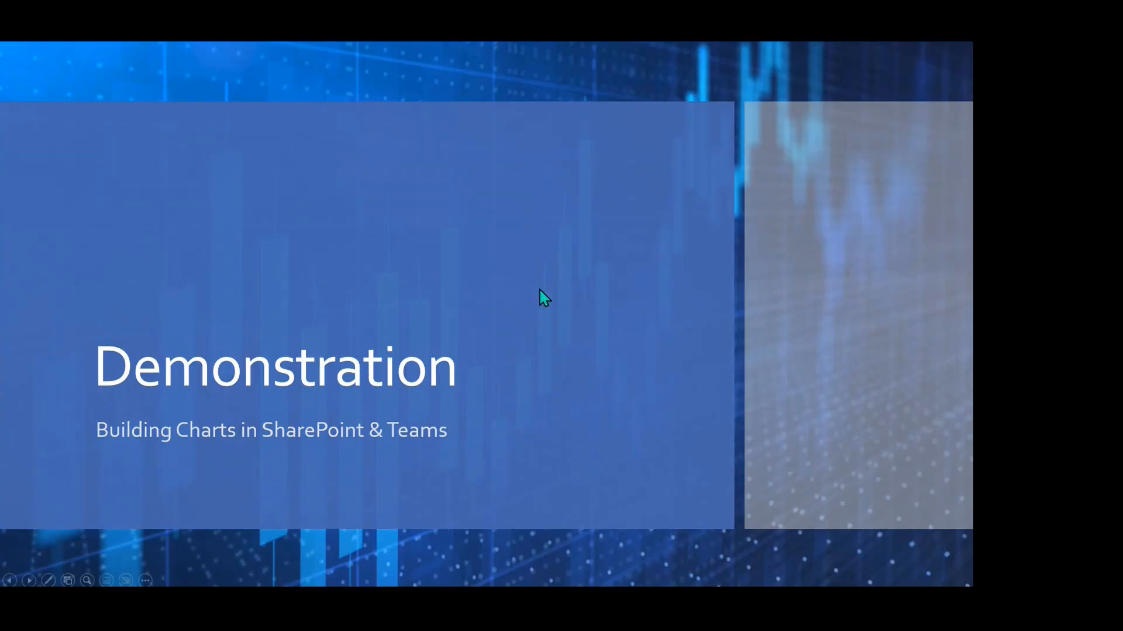
pyautogui.click(539, 288)
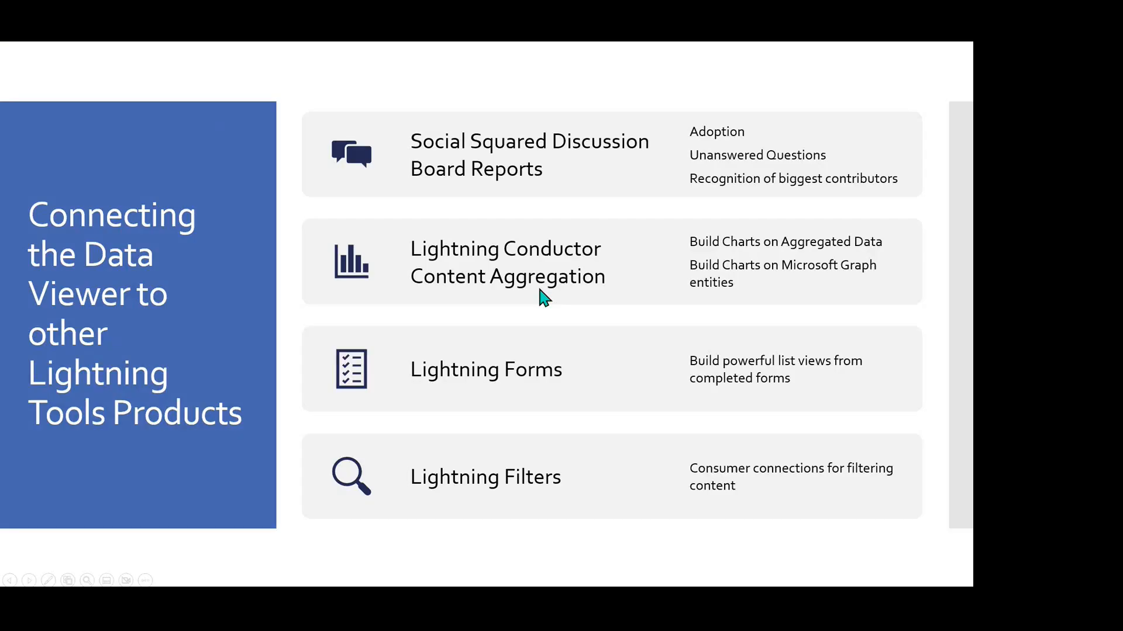
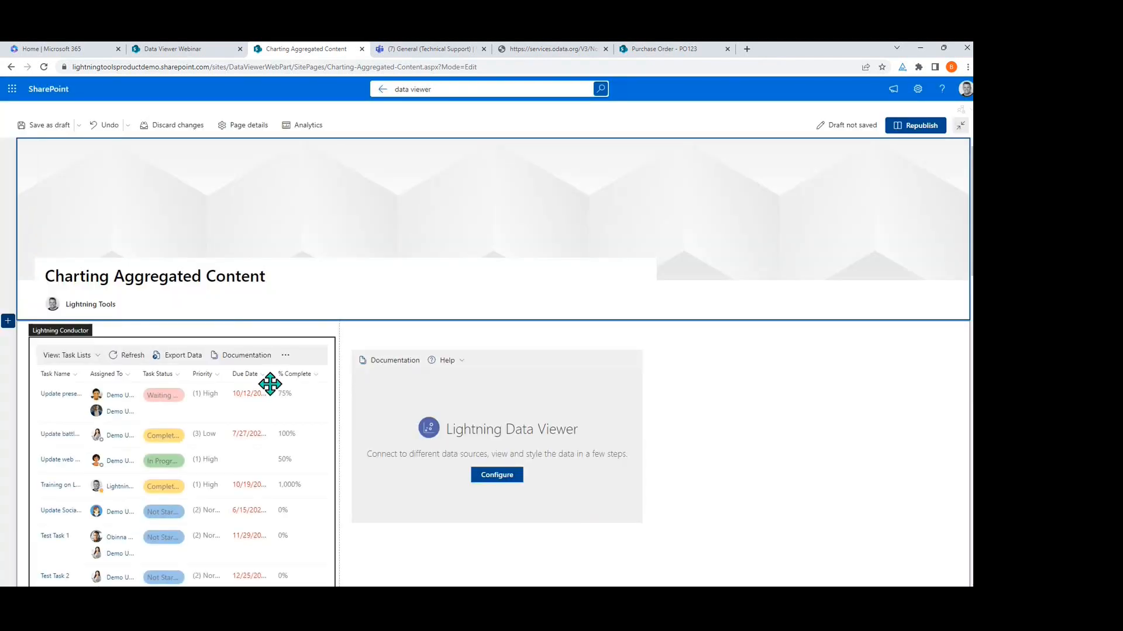
# Step: Review the data source settings of the Task Lists view in the Lightning Conductor web part and close them without saving
pyautogui.click(272, 389)
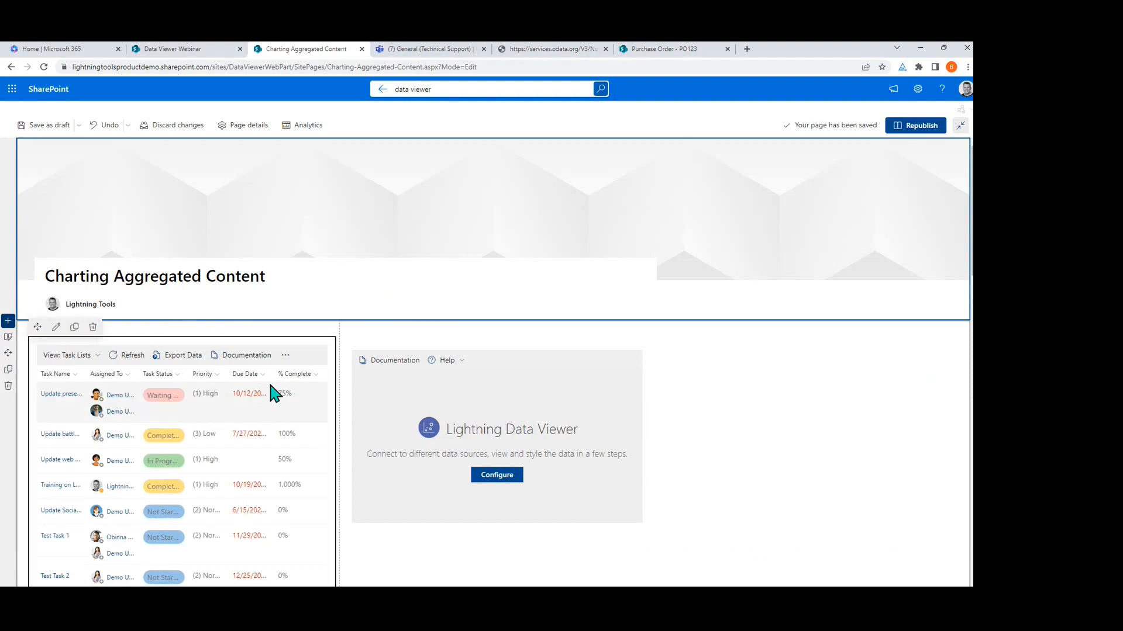
pyautogui.click(58, 329)
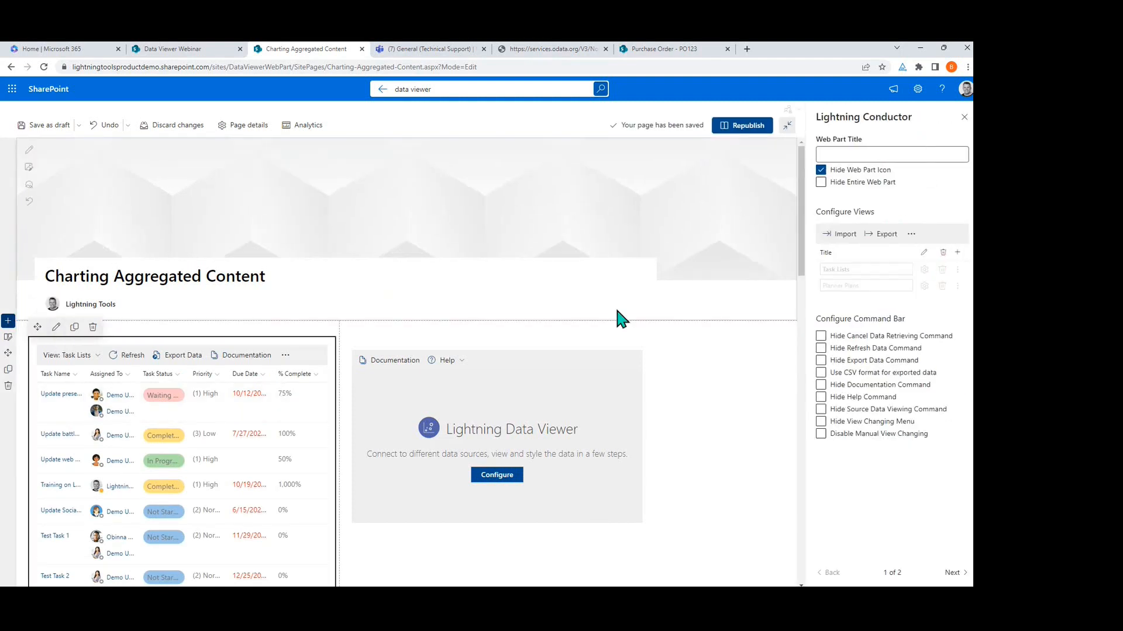
pyautogui.click(923, 269)
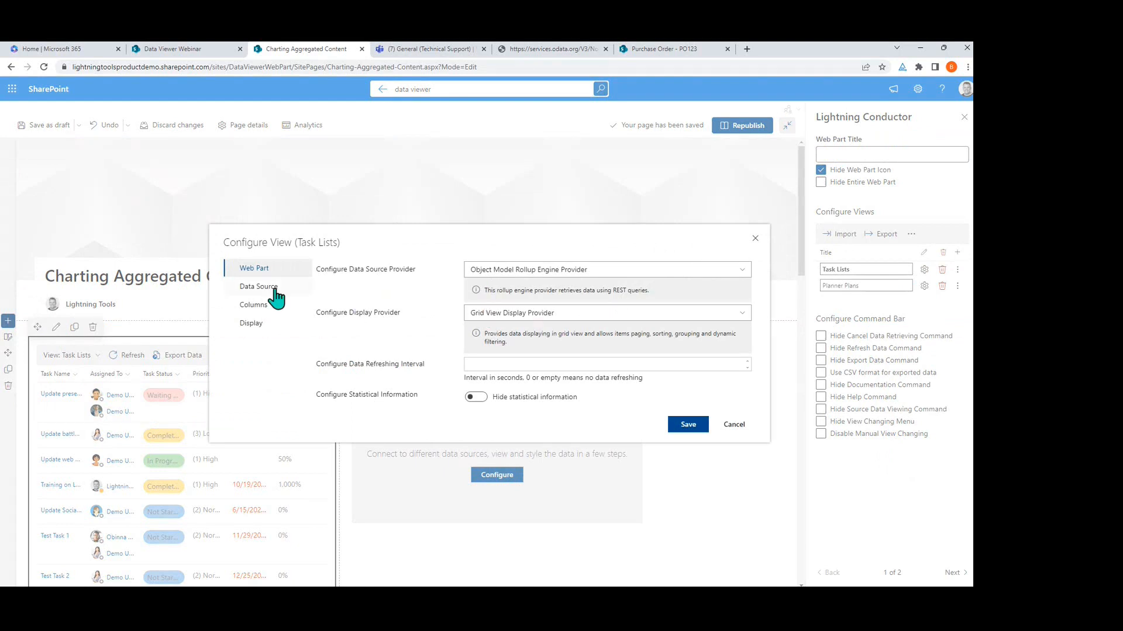
pyautogui.click(261, 286)
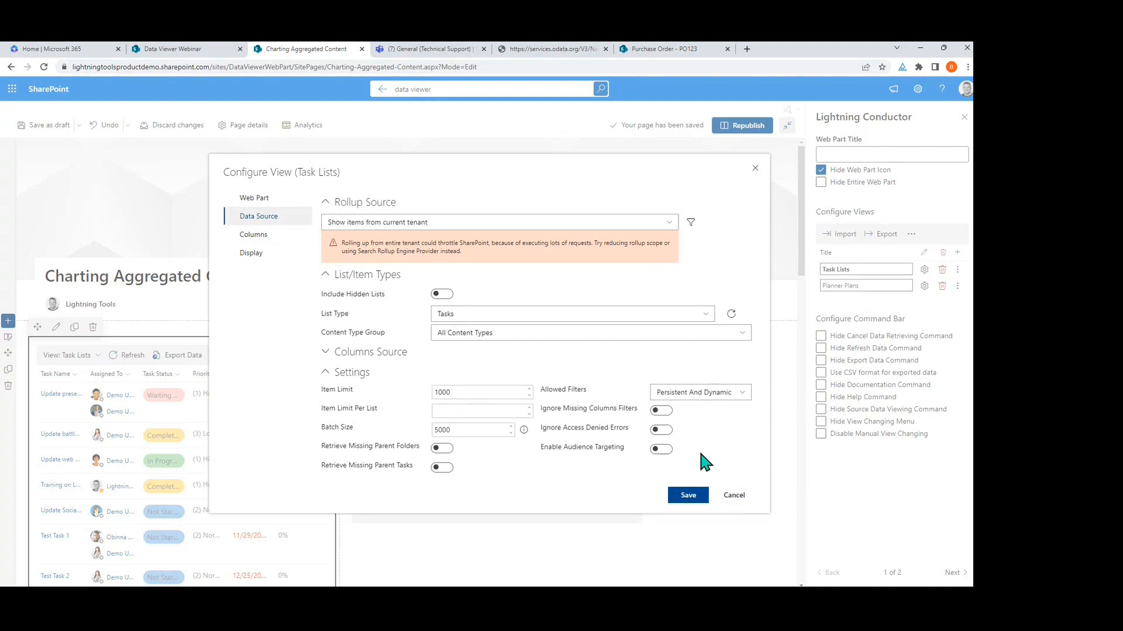
pyautogui.click(736, 495)
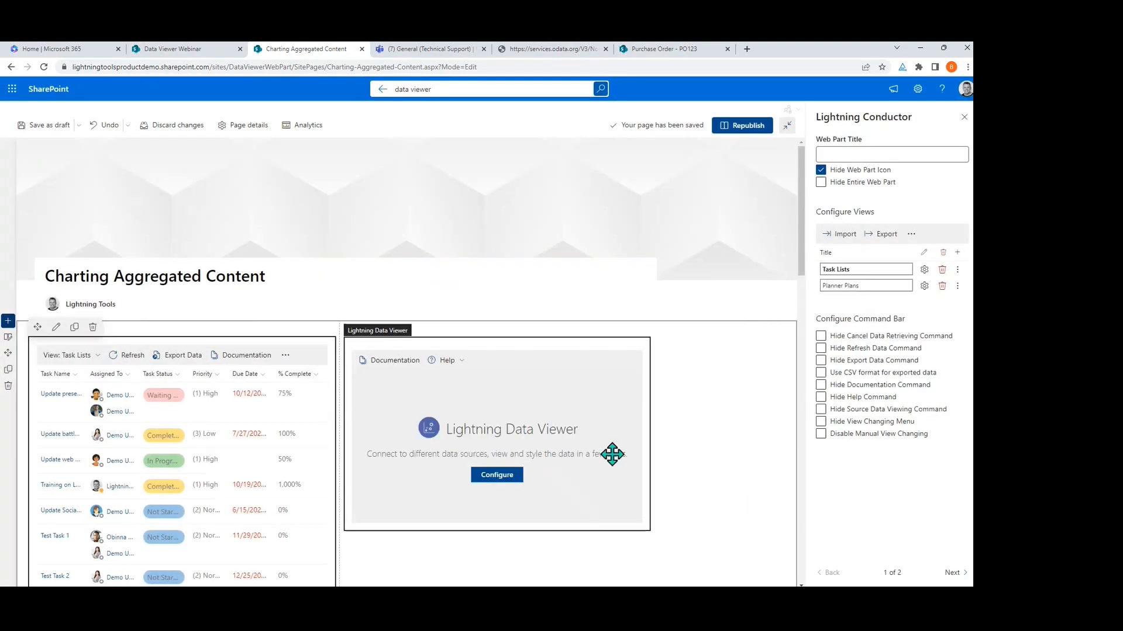
# Step: Configure the empty Lightning Data Viewer web part with Current Page Data Source as data source provider and Charts view as display provider
pyautogui.click(548, 391)
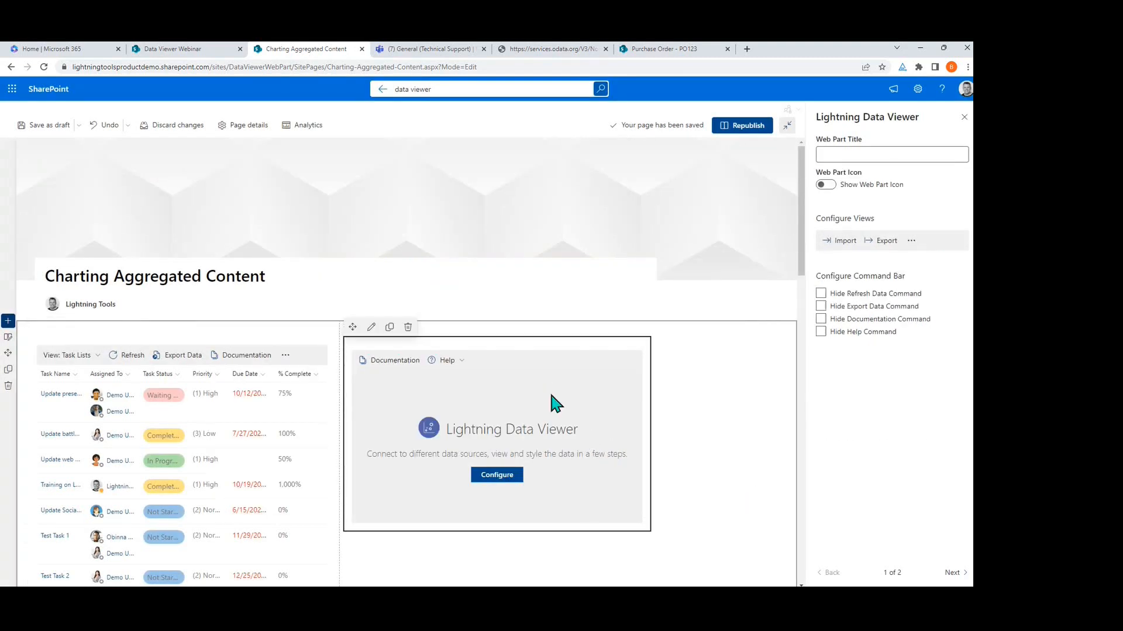
pyautogui.click(506, 478)
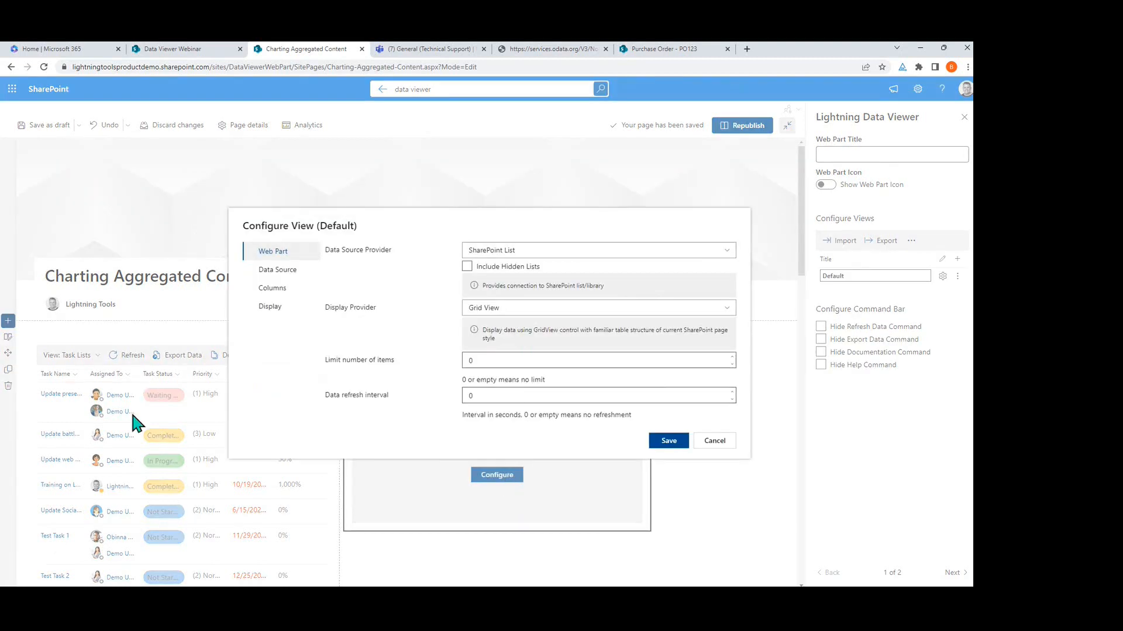
pyautogui.click(522, 251)
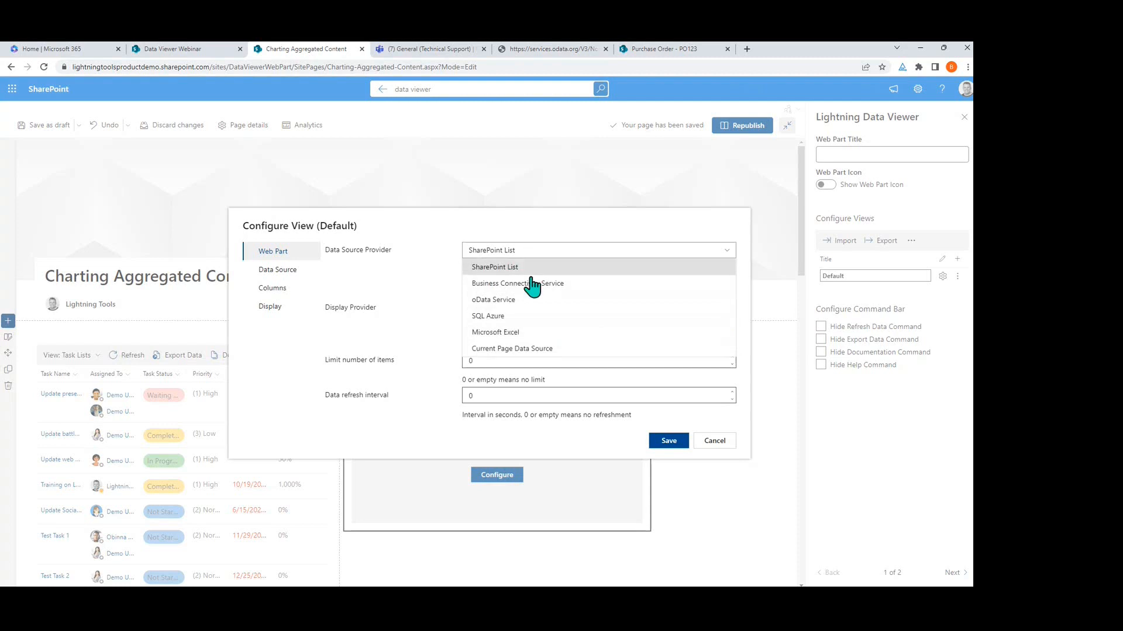
pyautogui.click(516, 350)
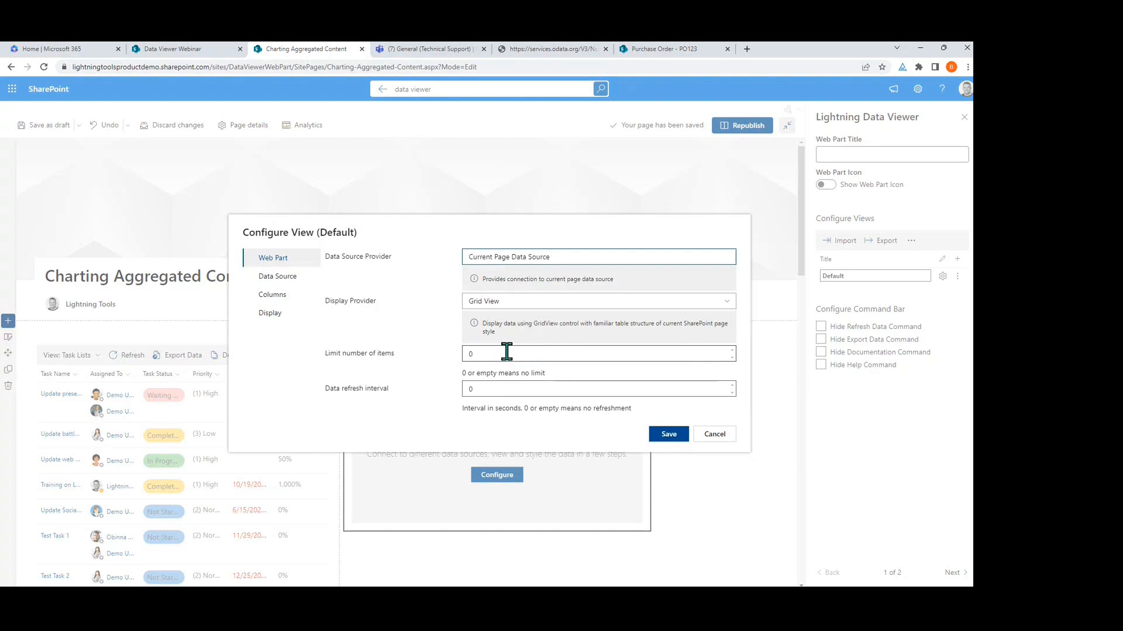
pyautogui.click(498, 302)
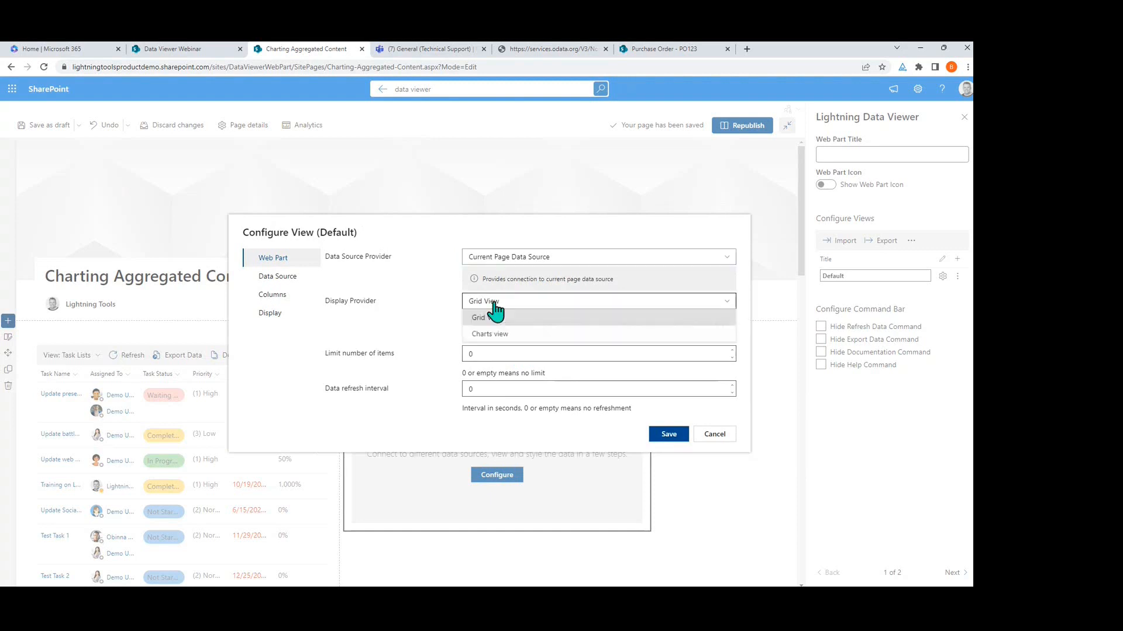
pyautogui.click(514, 341)
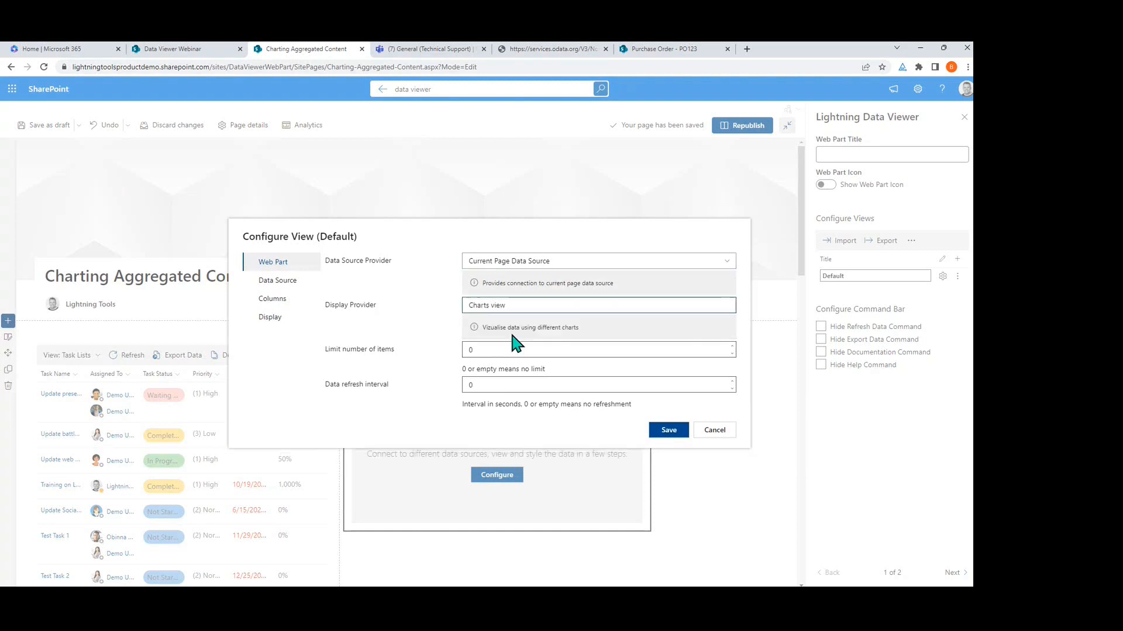
# Step: Connect the view's data source to Lightning Conductor's Retrieved Items, leaving the item property empty, and save the connection
pyautogui.click(304, 284)
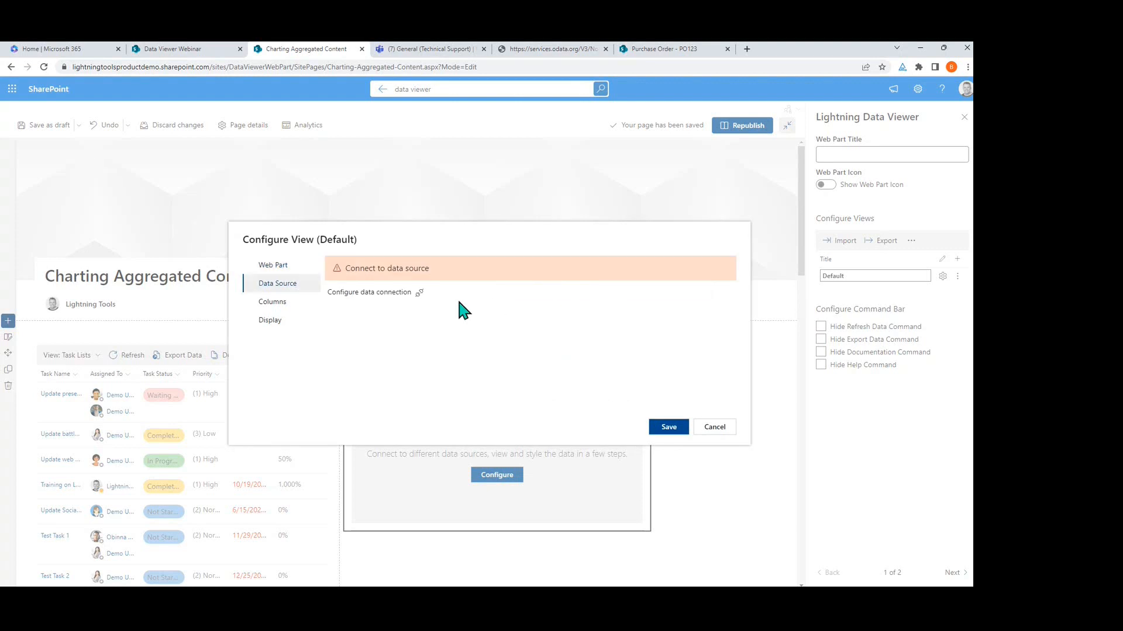
pyautogui.click(420, 294)
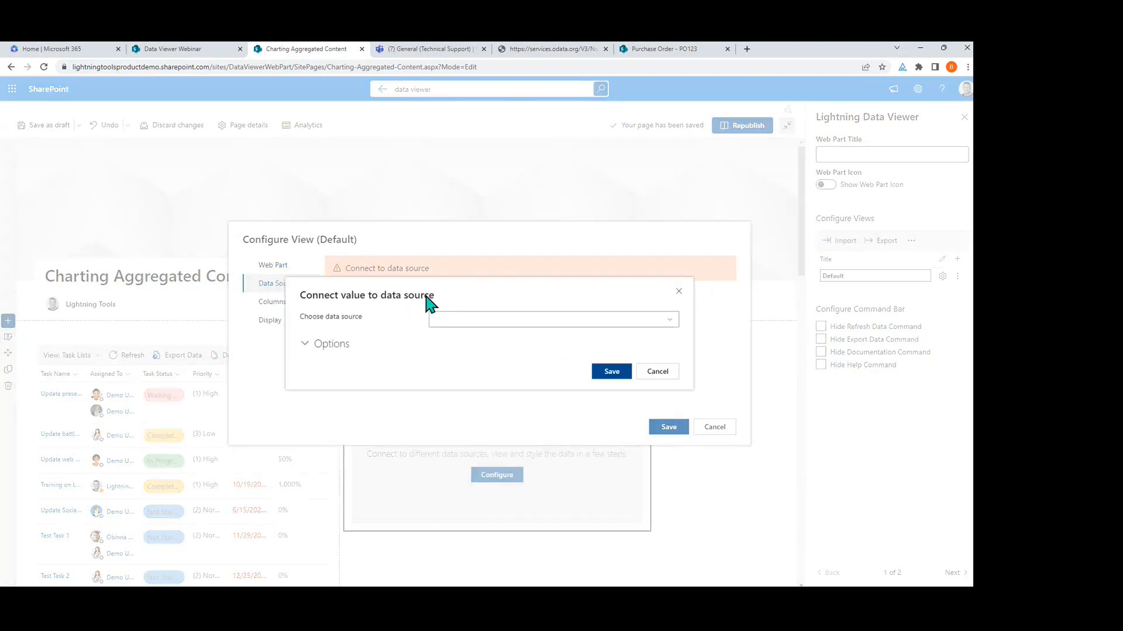
pyautogui.click(665, 324)
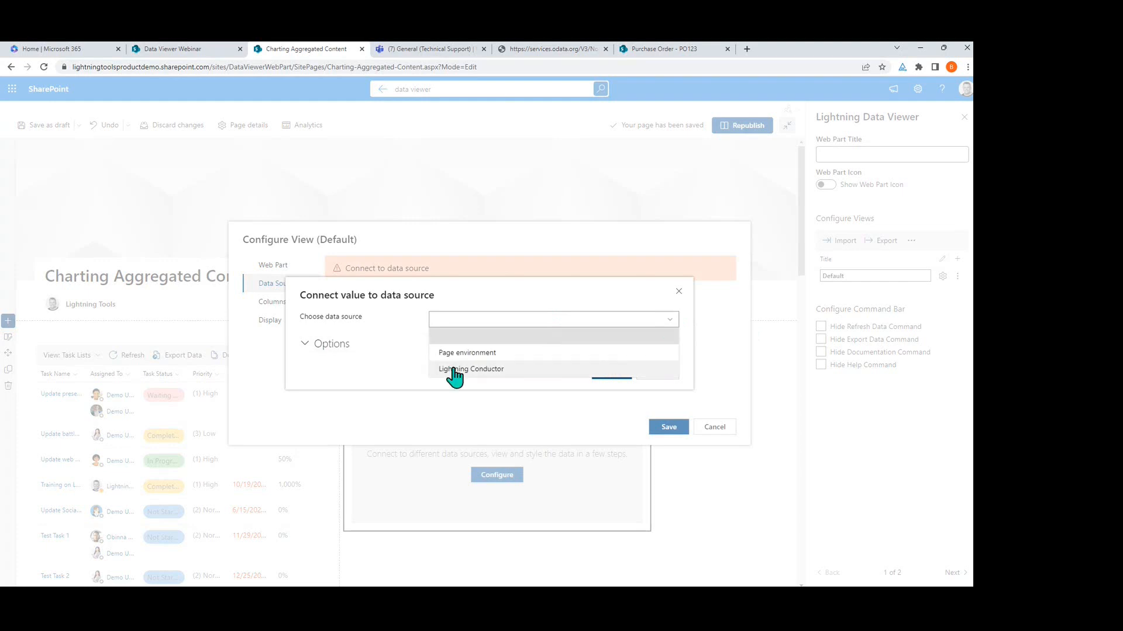
pyautogui.click(520, 369)
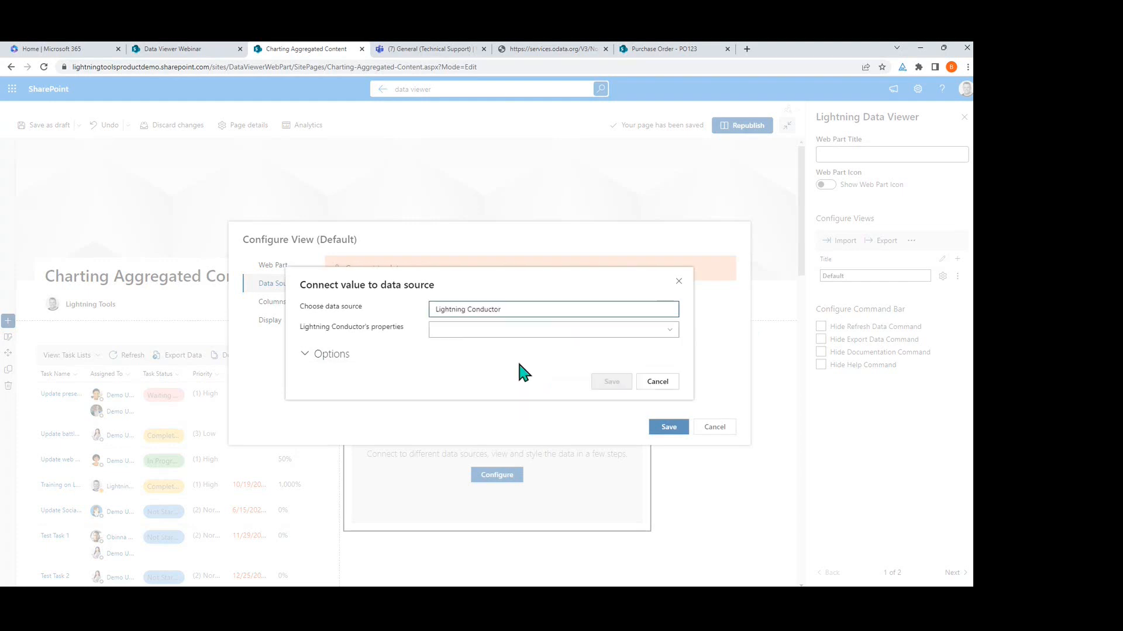
pyautogui.click(497, 329)
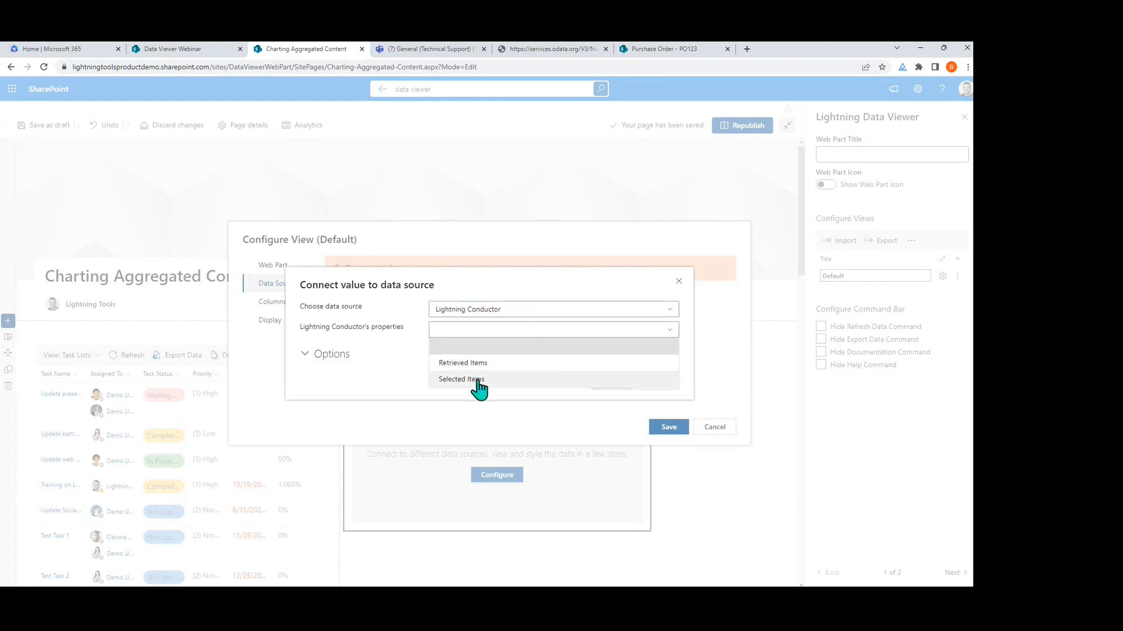
pyautogui.click(507, 364)
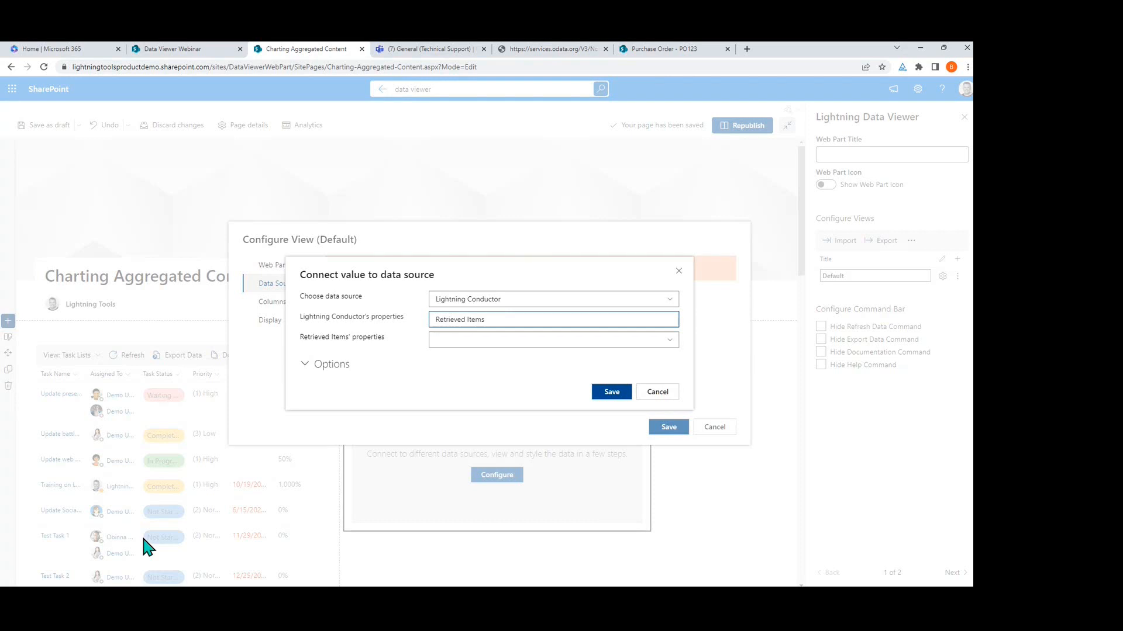
pyautogui.click(492, 341)
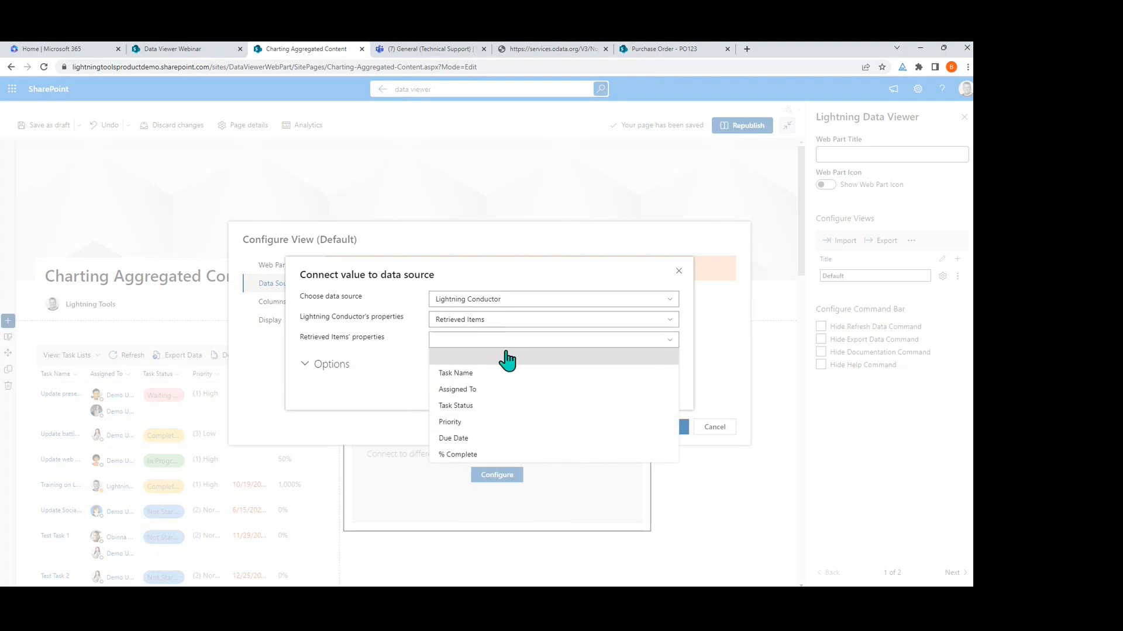
pyautogui.click(510, 343)
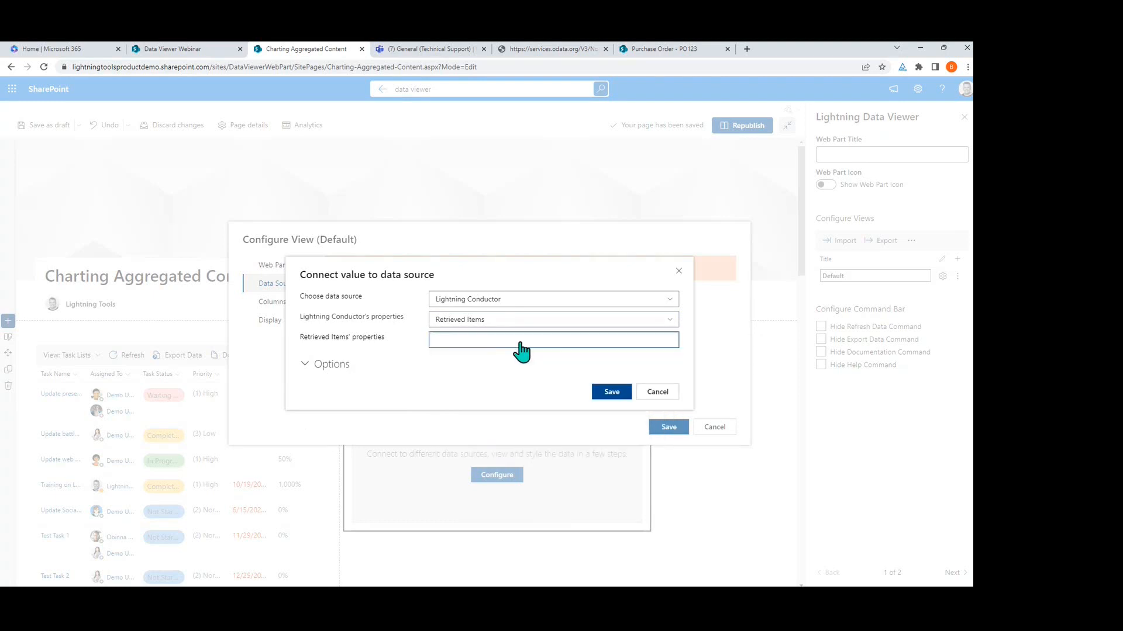
pyautogui.click(621, 391)
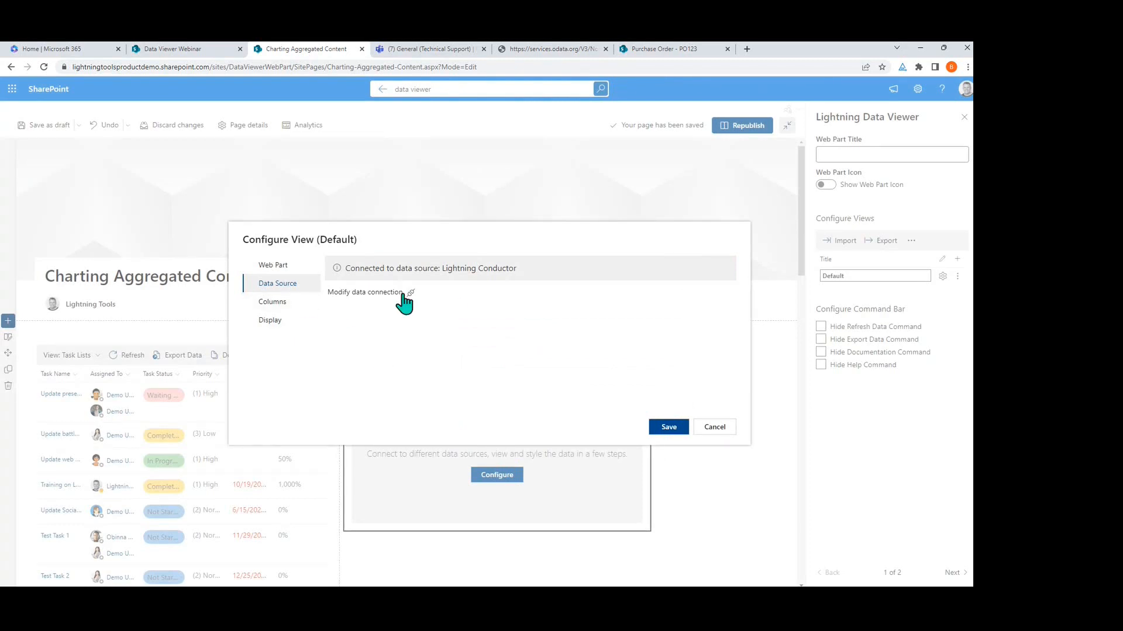
# Step: Include the Priority and ID columns in the view
pyautogui.click(272, 301)
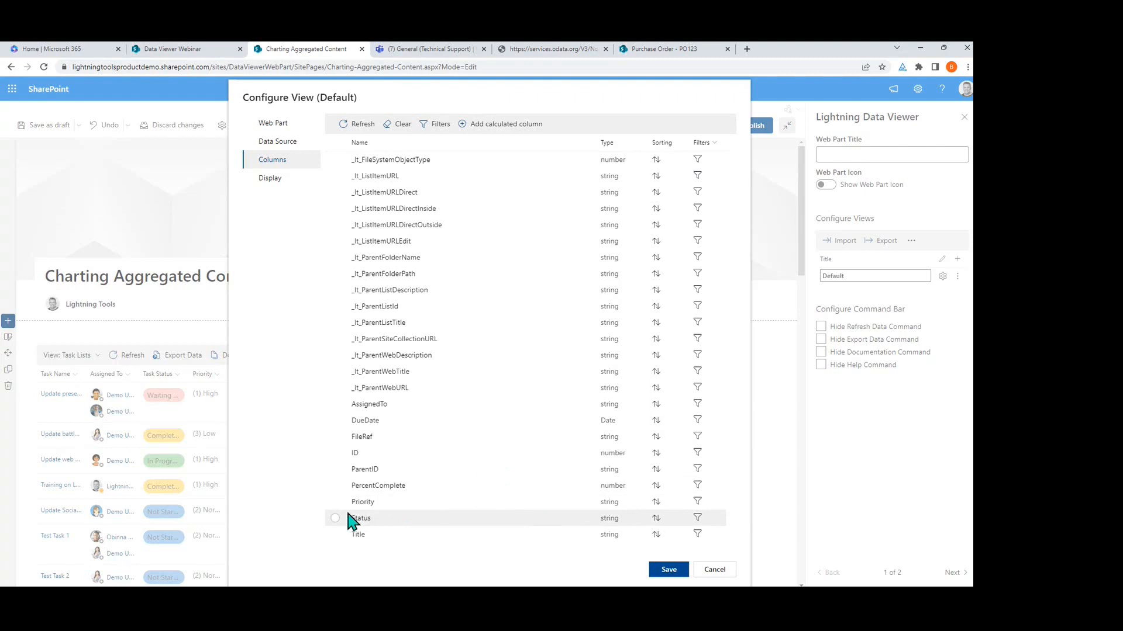
pyautogui.click(328, 506)
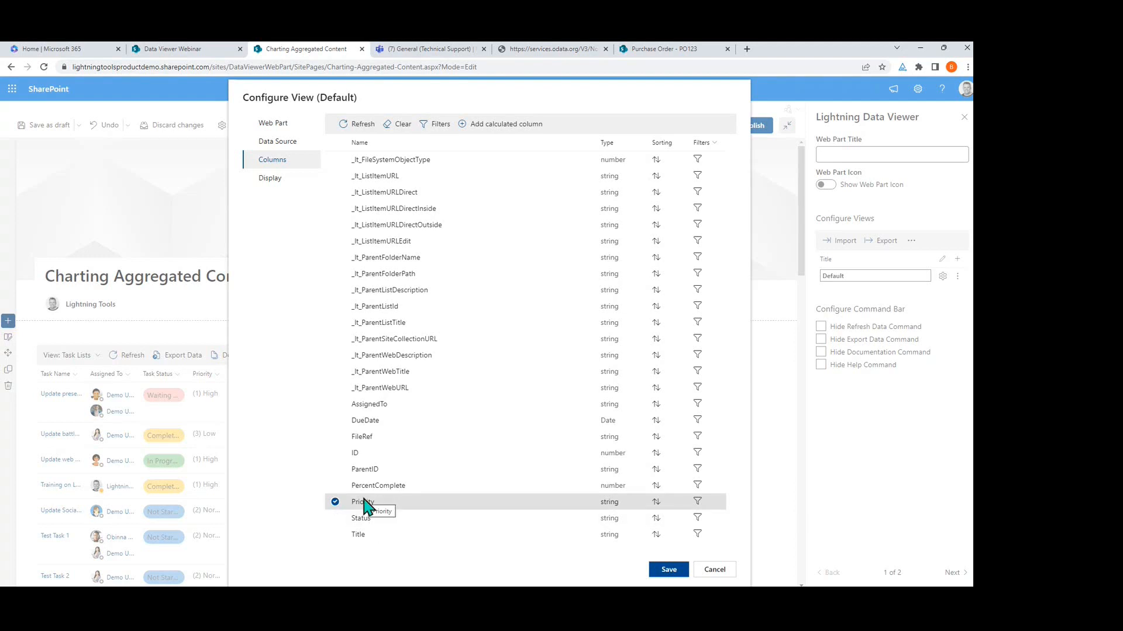
pyautogui.click(349, 458)
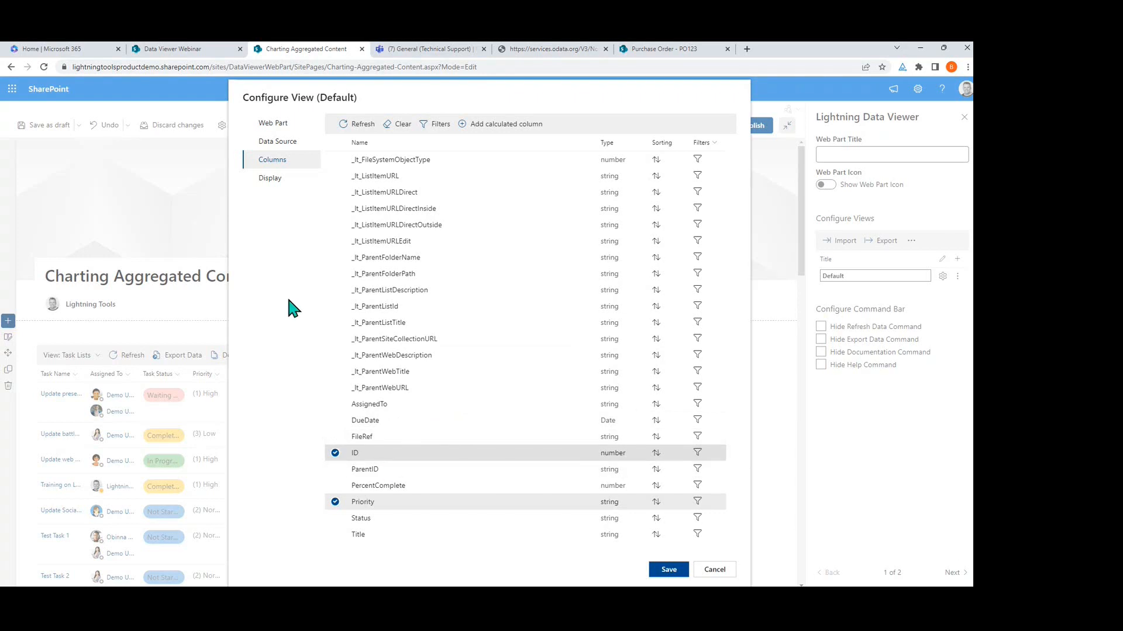
# Step: Display the data as a Pie & Donut chart, grouped with the Count aggregation
pyautogui.click(286, 179)
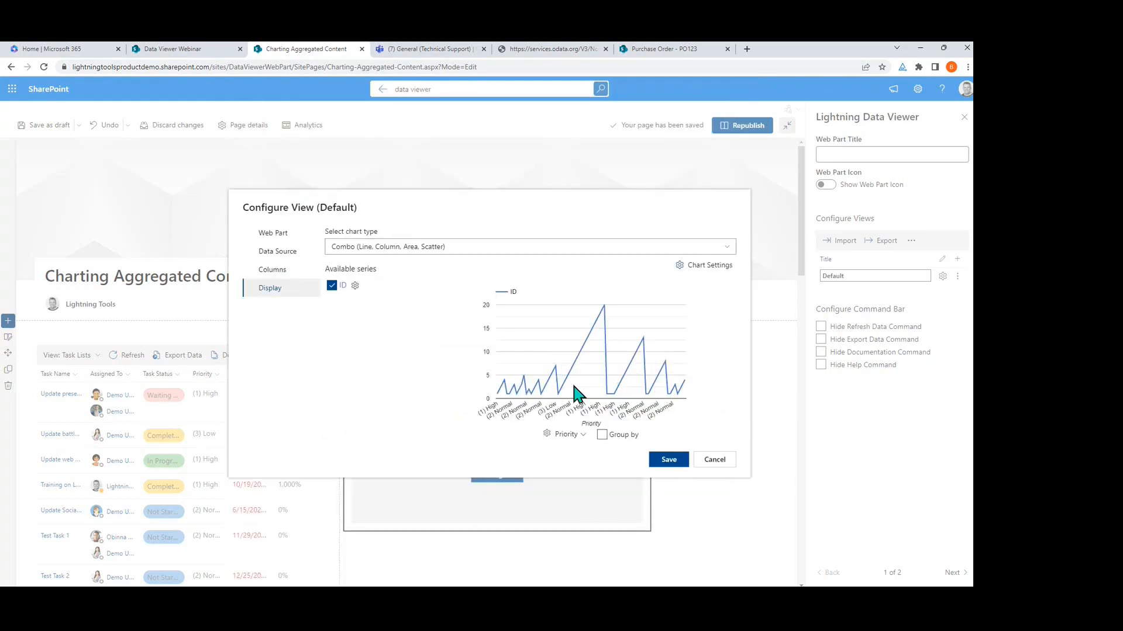
pyautogui.click(483, 256)
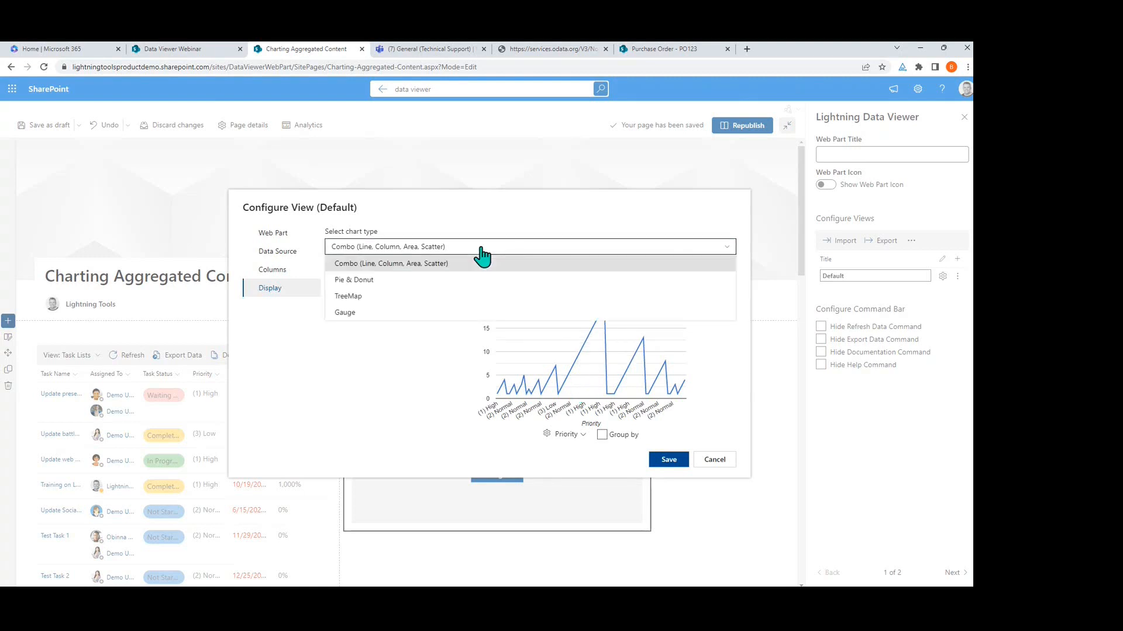
pyautogui.click(345, 291)
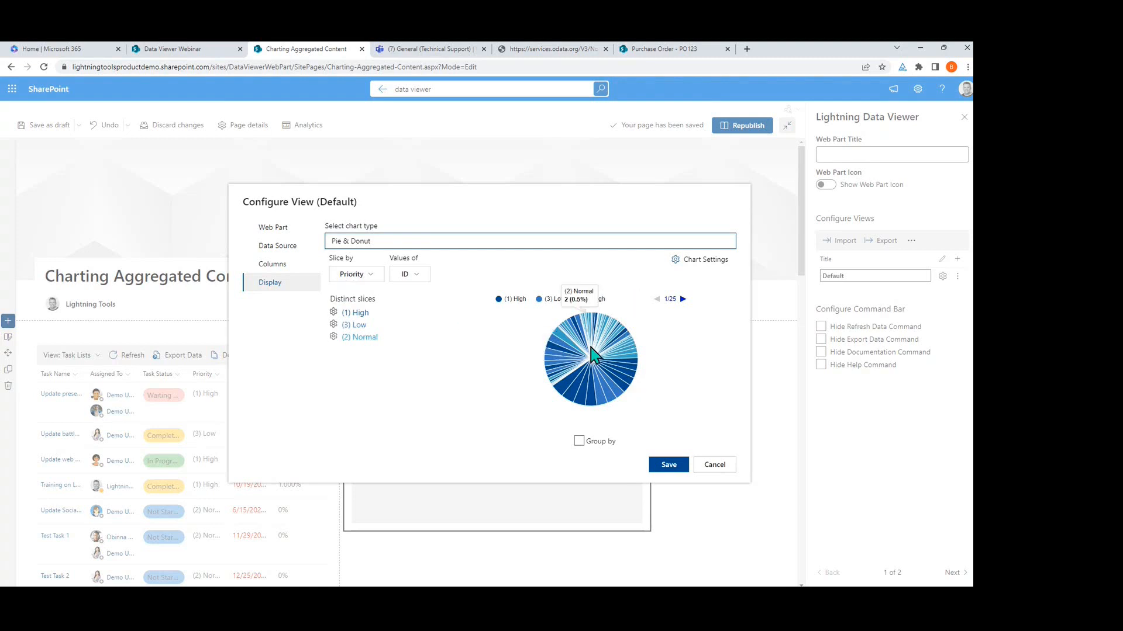
pyautogui.click(578, 443)
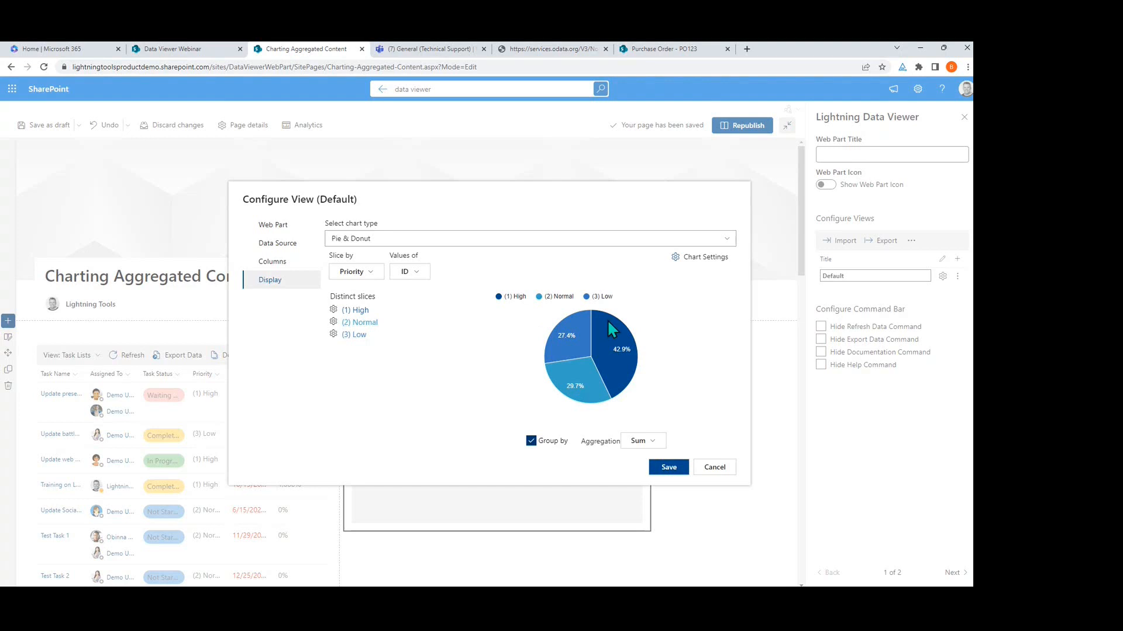
pyautogui.click(642, 442)
pyautogui.click(642, 475)
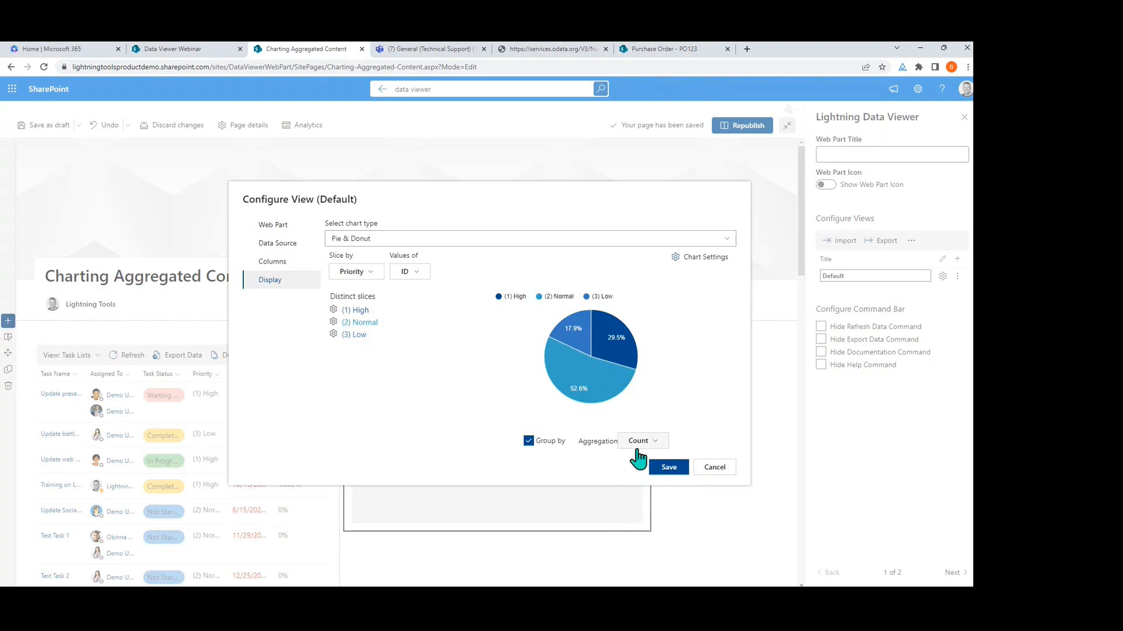
pyautogui.moveTo(591, 378)
# Step: Review the color options in the (1) High slice's settings and close them without saving
pyautogui.click(334, 311)
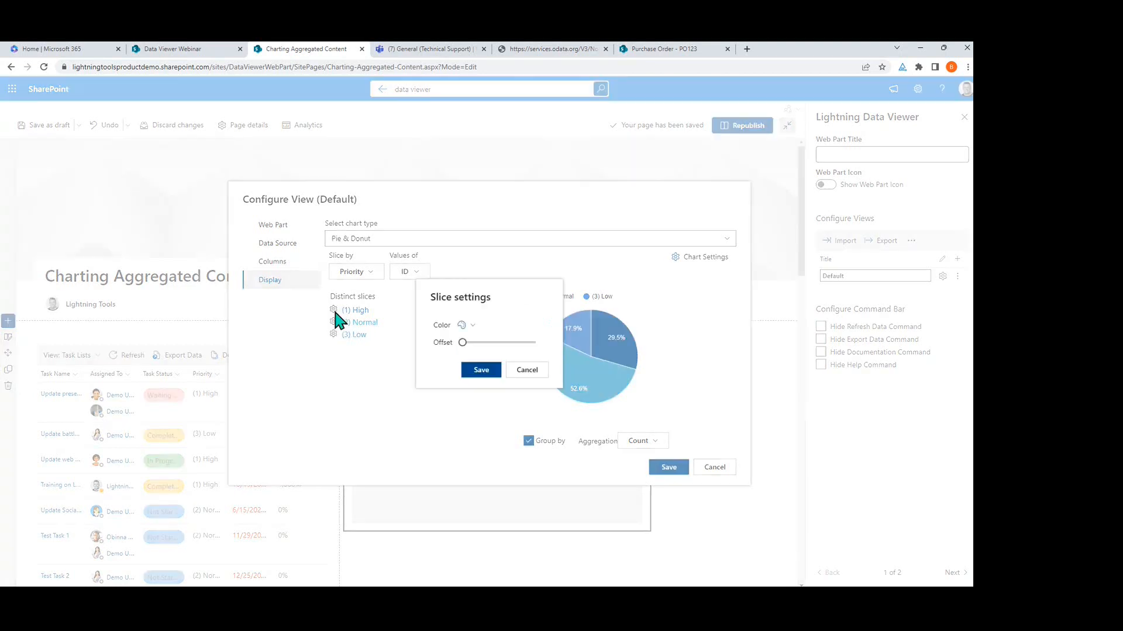
pyautogui.click(463, 326)
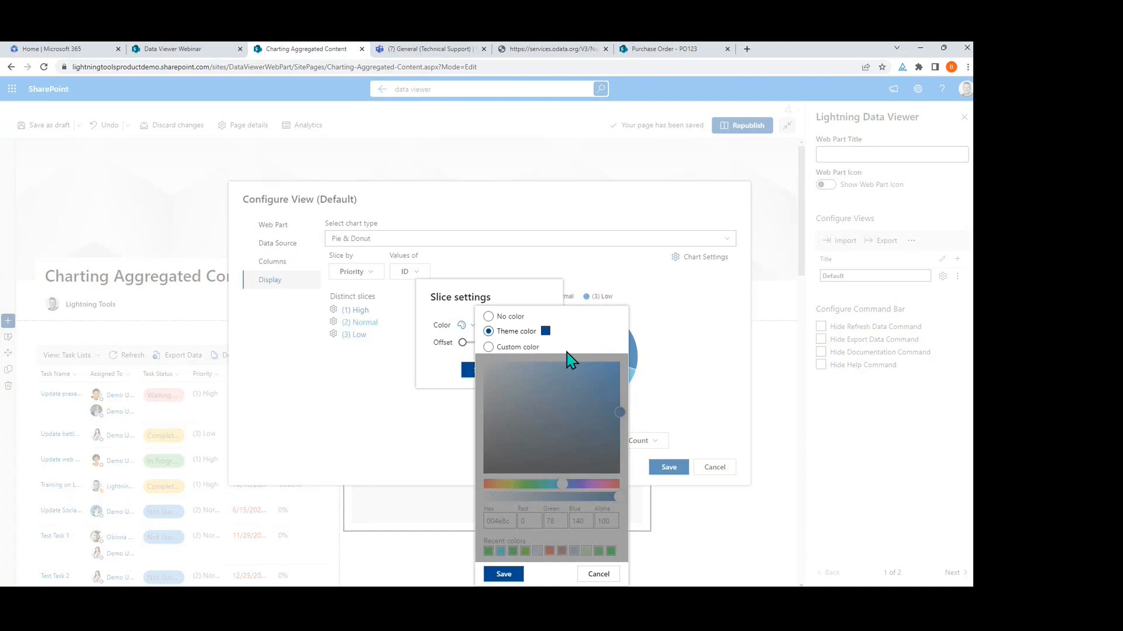
pyautogui.click(597, 574)
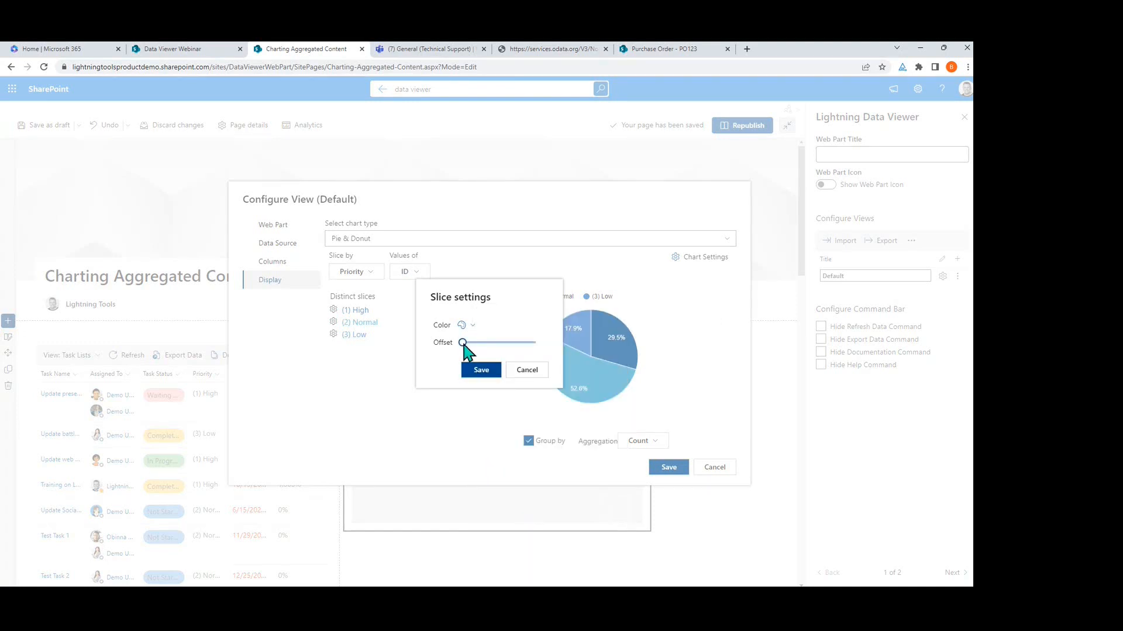
pyautogui.click(514, 373)
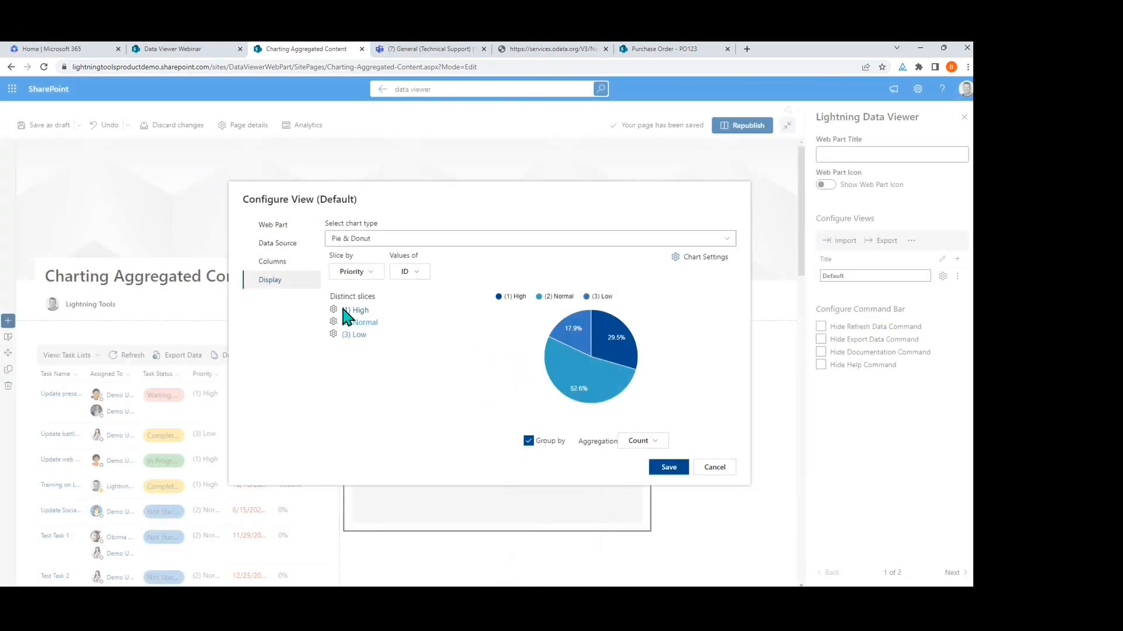
# Step: Offset the (1) High slice slightly from the rest of the pie and save the slice settings
pyautogui.click(343, 310)
pyautogui.moveTo(464, 343); pyautogui.dragTo(478, 343)
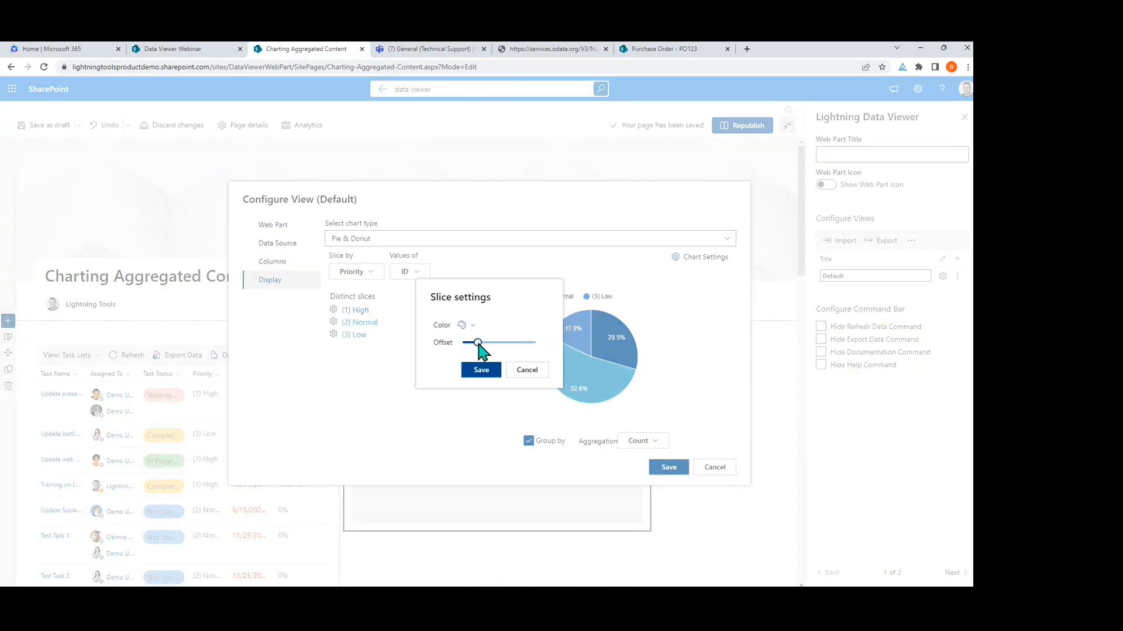
pyautogui.click(481, 370)
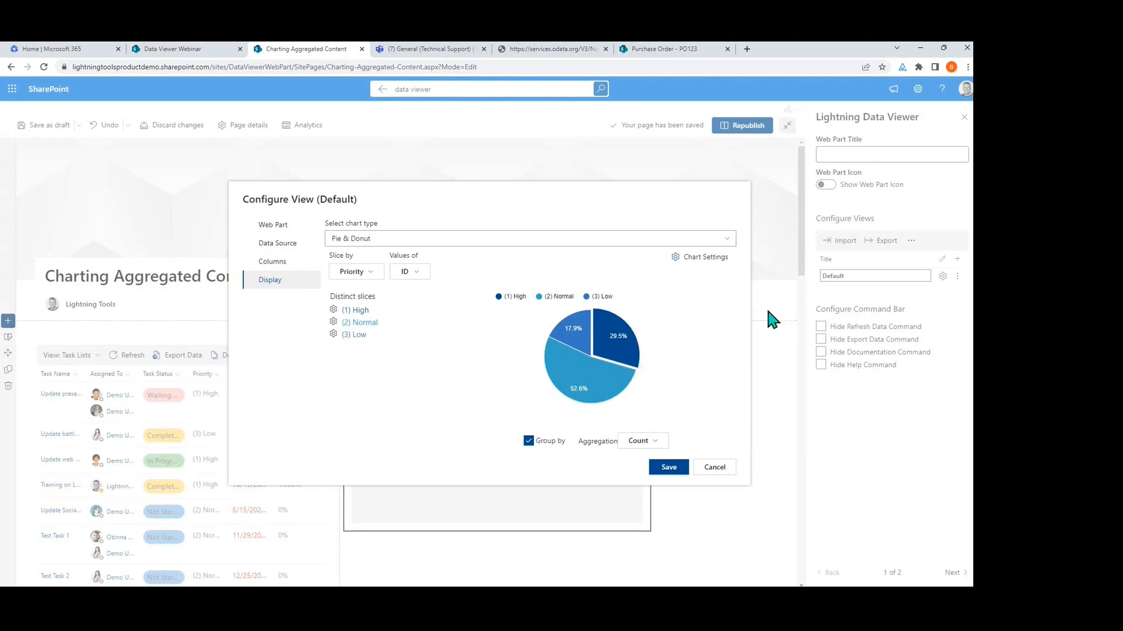
# Step: Make the pie chart 3D and save the chart settings
pyautogui.click(676, 257)
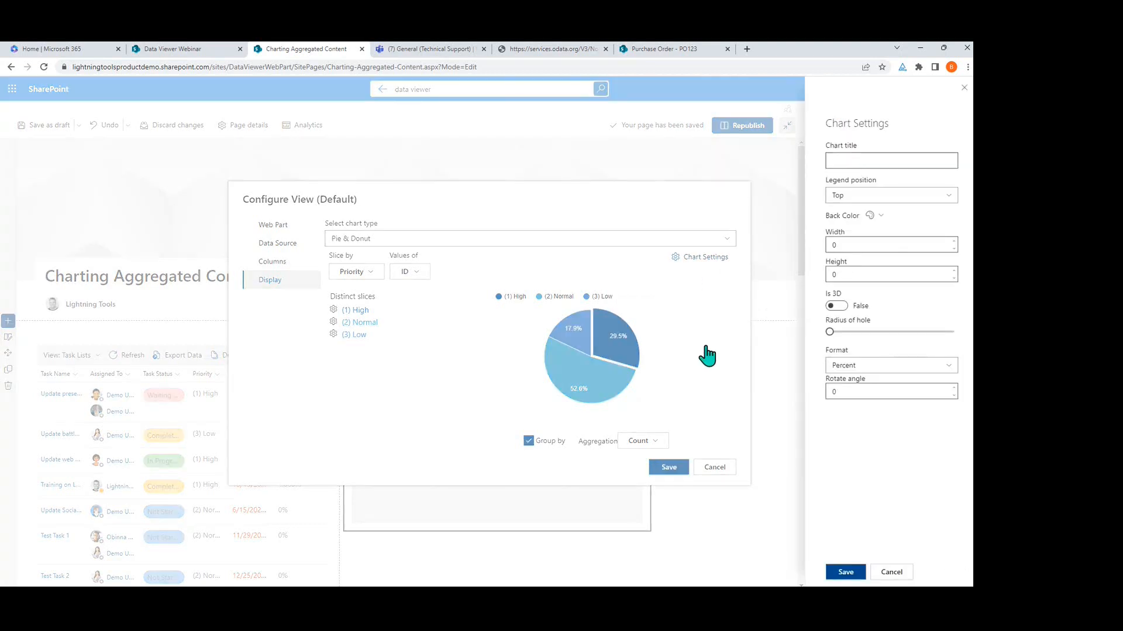
pyautogui.click(835, 306)
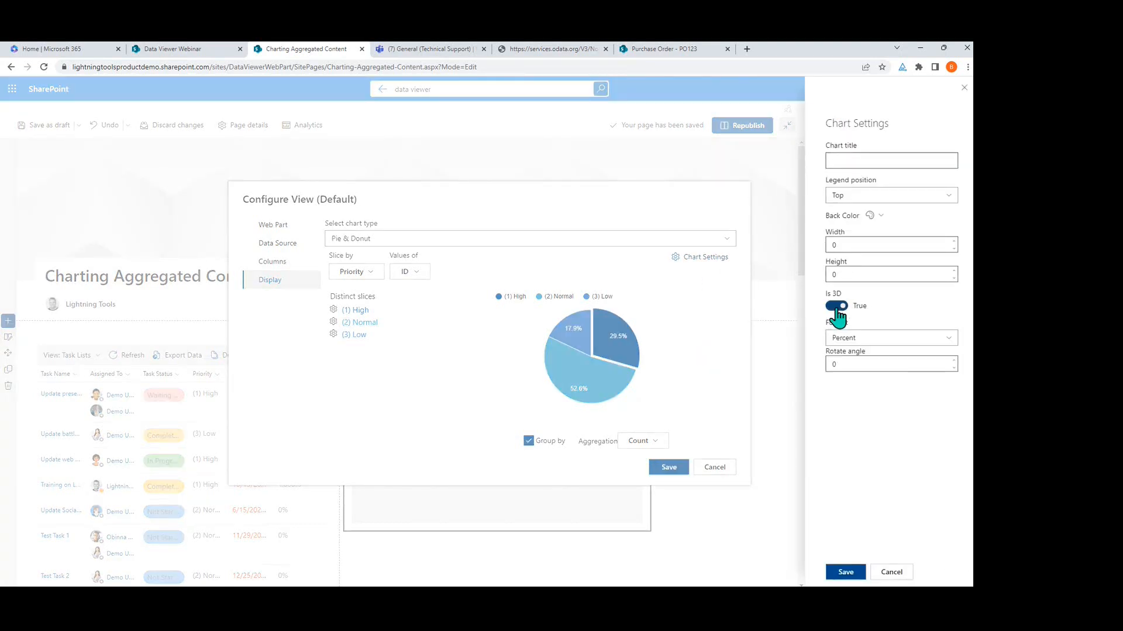
pyautogui.click(845, 572)
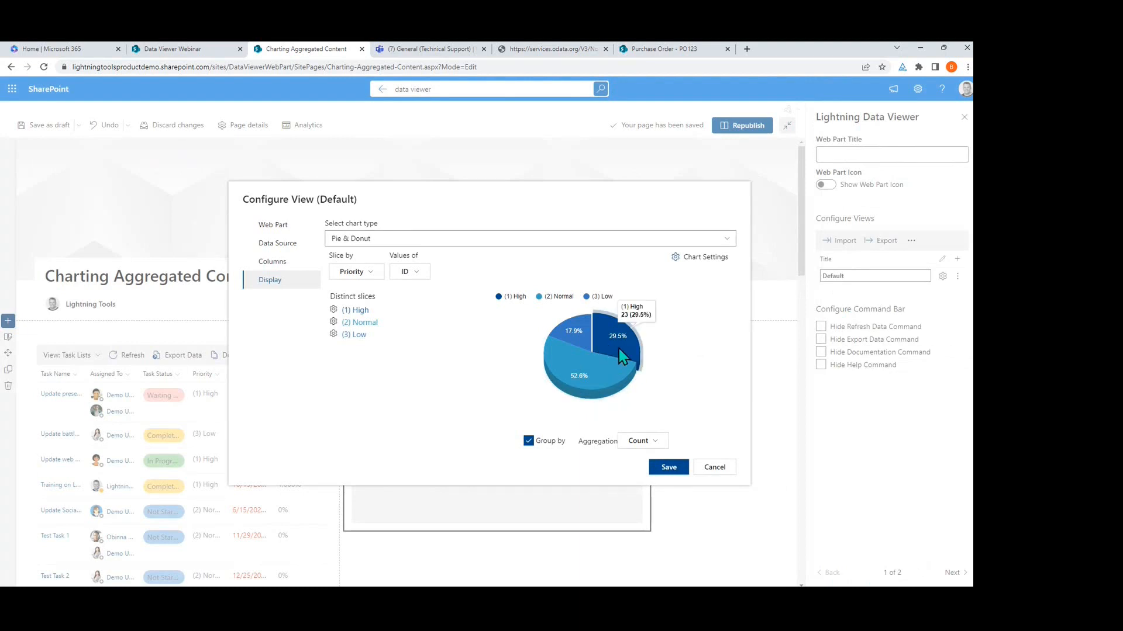
# Step: Turn off 3D and give the chart a small hole radius to form a donut, saving the chart settings
pyautogui.click(704, 258)
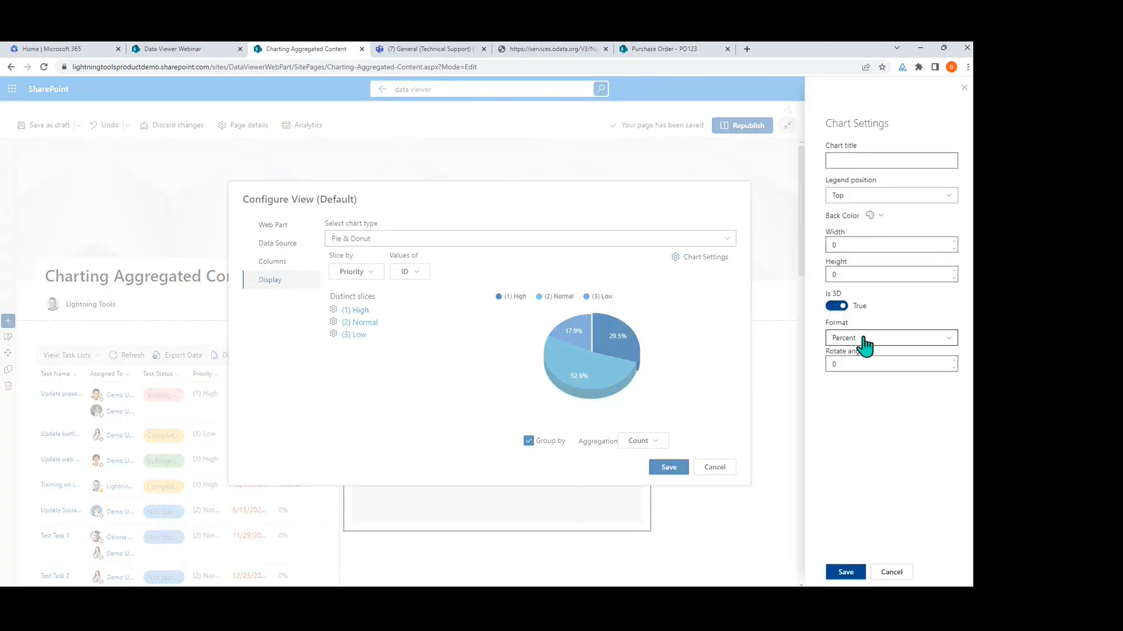
pyautogui.click(835, 306)
pyautogui.moveTo(830, 331); pyautogui.dragTo(856, 332)
pyautogui.click(851, 573)
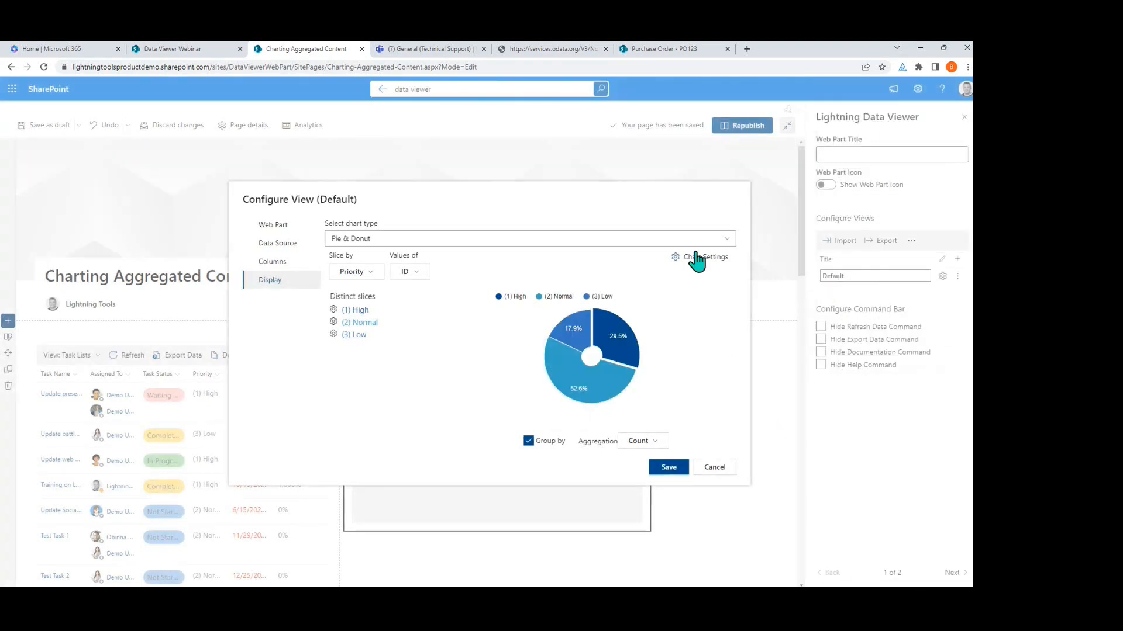
# Step: Enlarge the donut's hole, show slice values with the Value format, rotate the chart by 90, and save the settings and view
pyautogui.click(676, 259)
pyautogui.moveTo(859, 333); pyautogui.dragTo(911, 333)
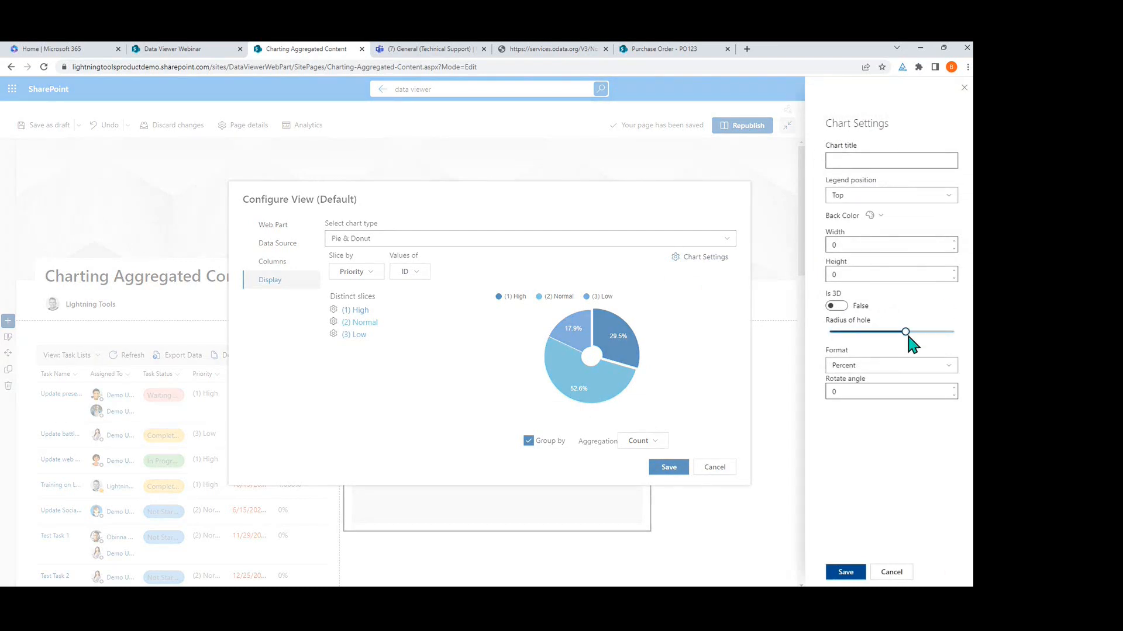
pyautogui.click(878, 367)
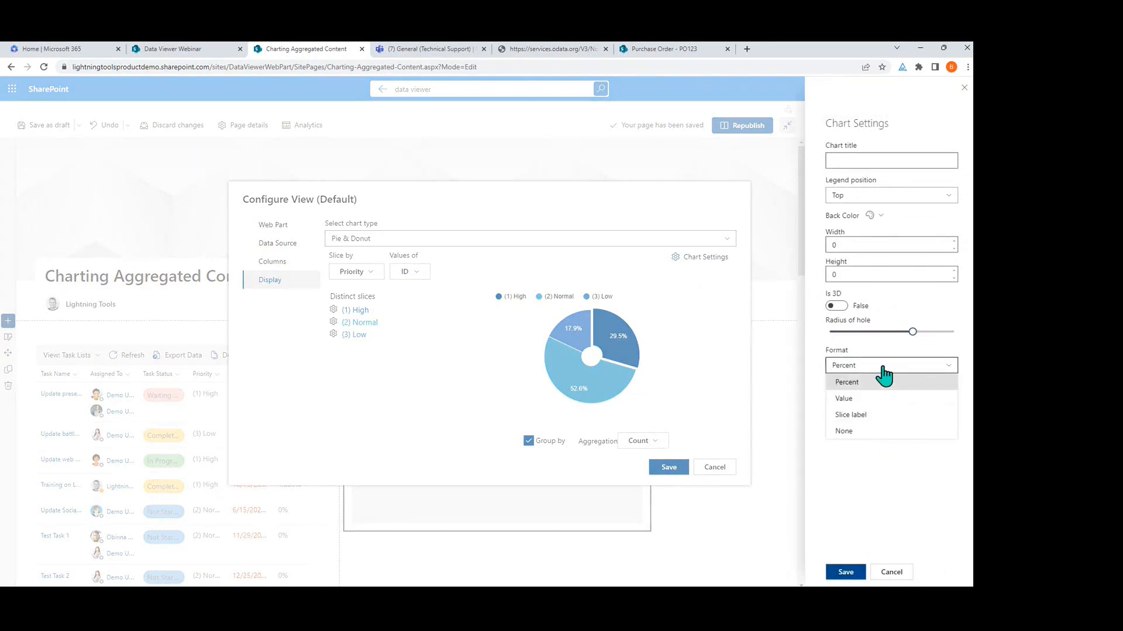
pyautogui.click(871, 382)
pyautogui.click(859, 368)
pyautogui.click(858, 398)
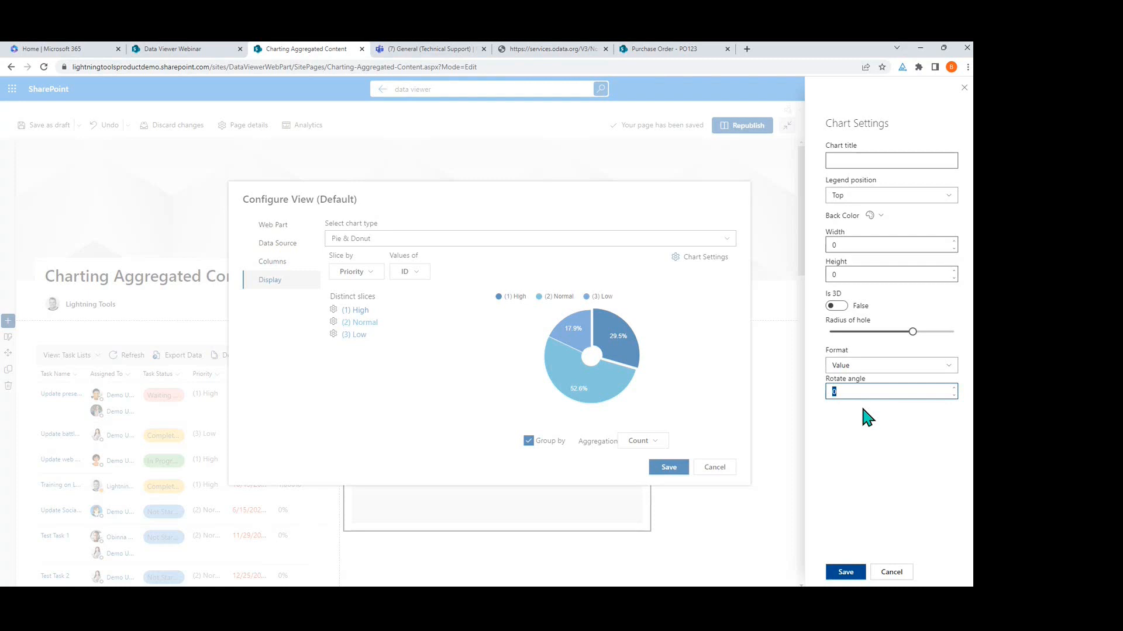
pyautogui.write('90')
pyautogui.click(834, 574)
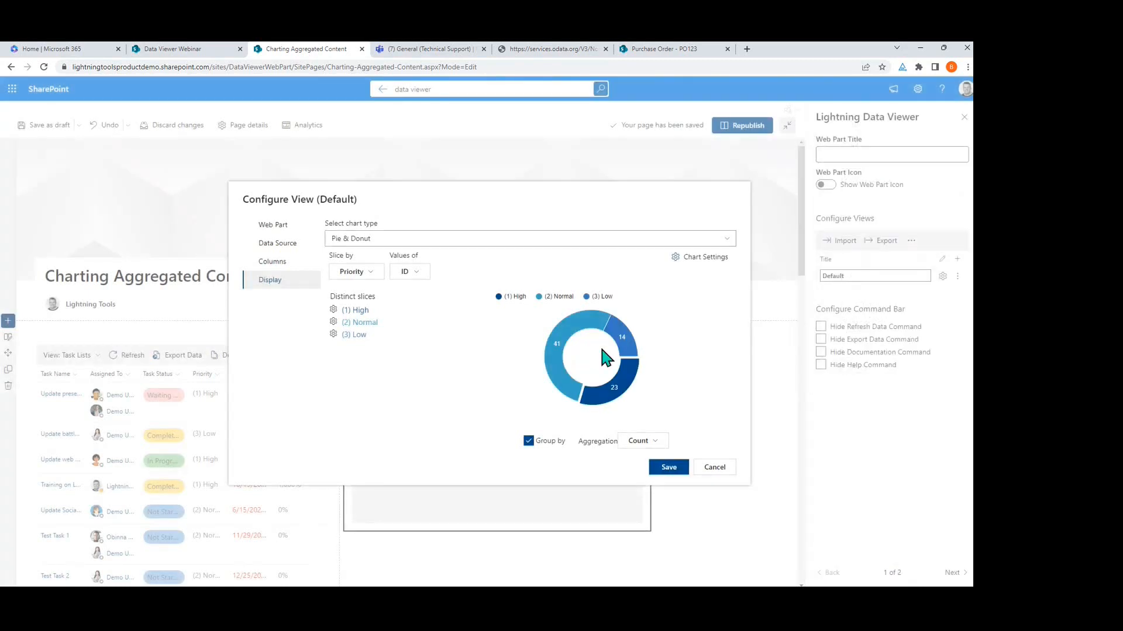
pyautogui.click(661, 467)
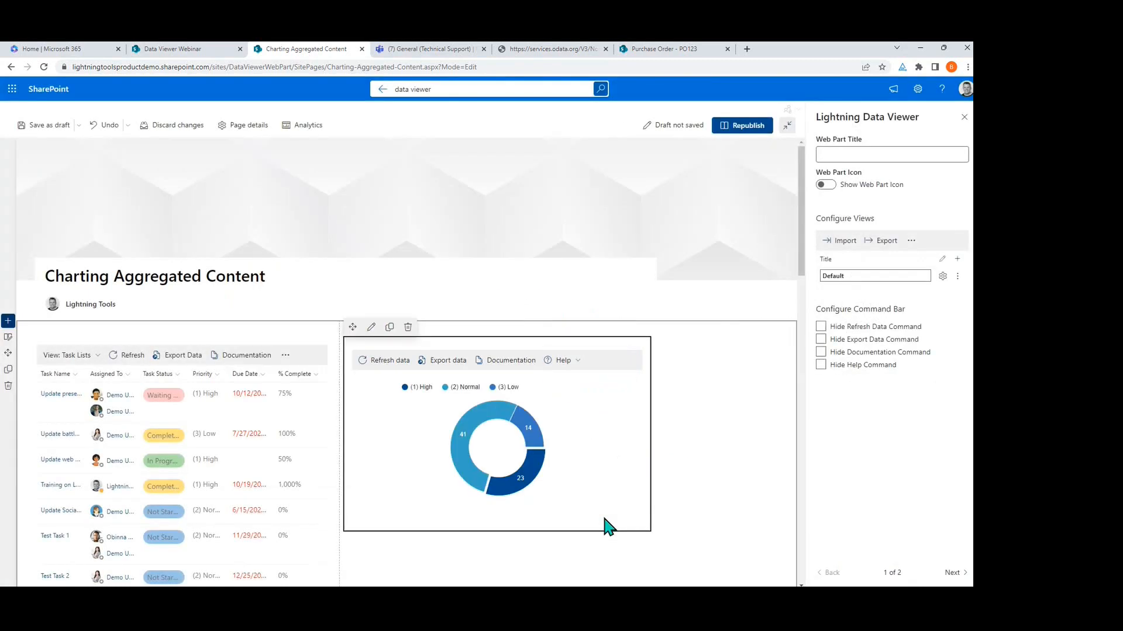
# Step: Hide the Refresh Data, Export Data, Documentation and Help commands in the Lightning Data Viewer web part's command bar
pyautogui.click(820, 326)
pyautogui.click(821, 340)
pyautogui.click(821, 352)
pyautogui.click(821, 366)
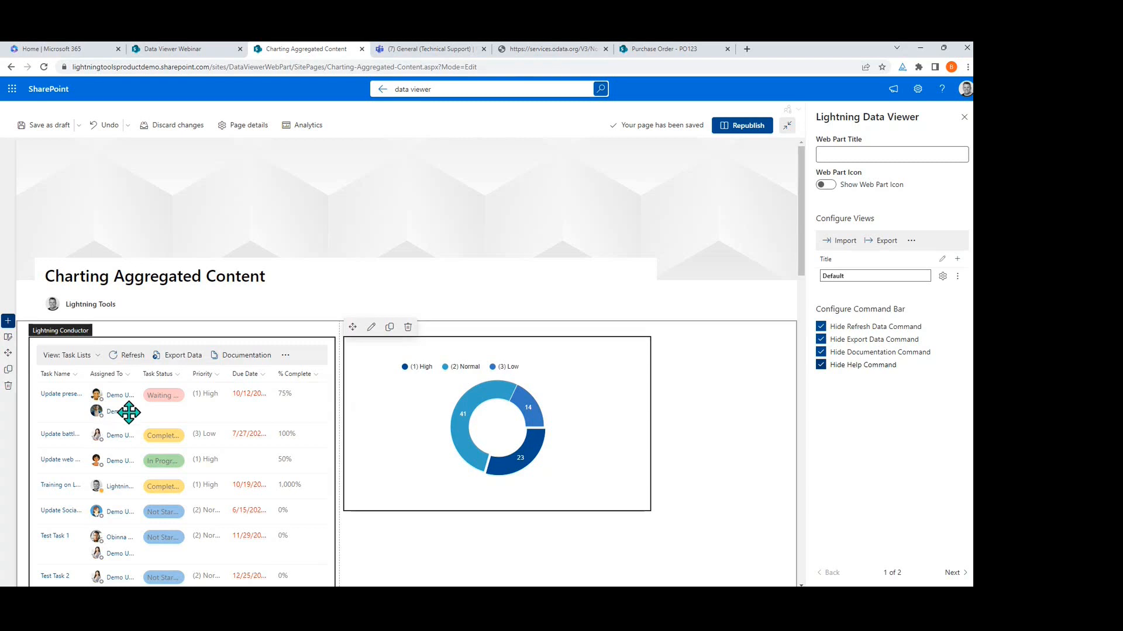
# Step: Rename the Lightning Conductor web part's Planner Plans view as Users
pyautogui.click(185, 369)
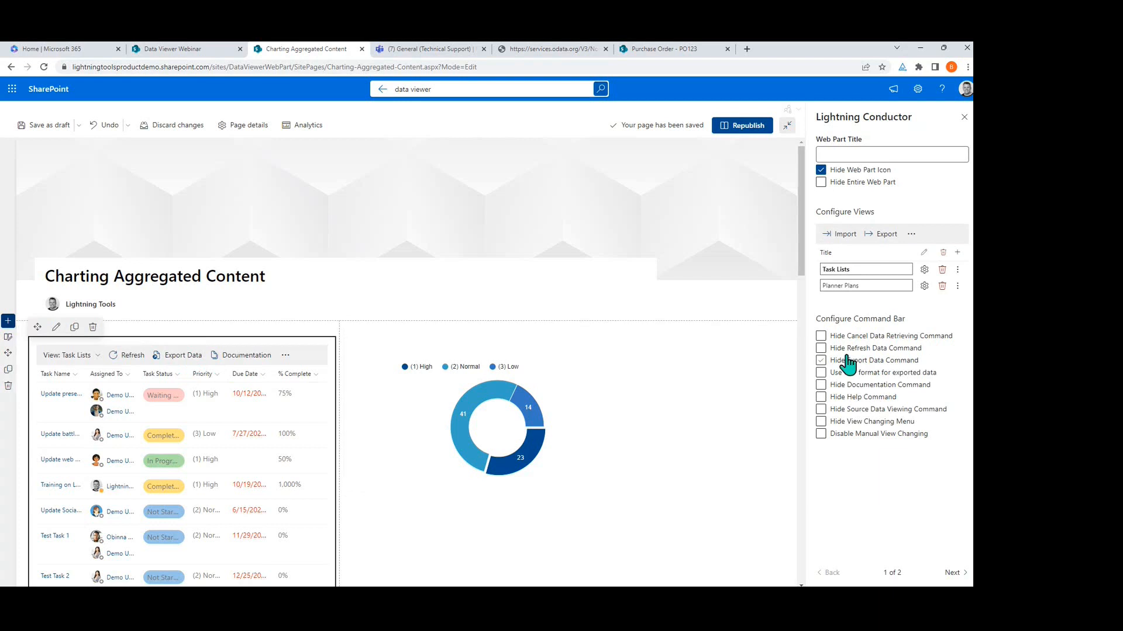
pyautogui.click(892, 287)
pyautogui.tripleClick(890, 287)
pyautogui.write('Users')
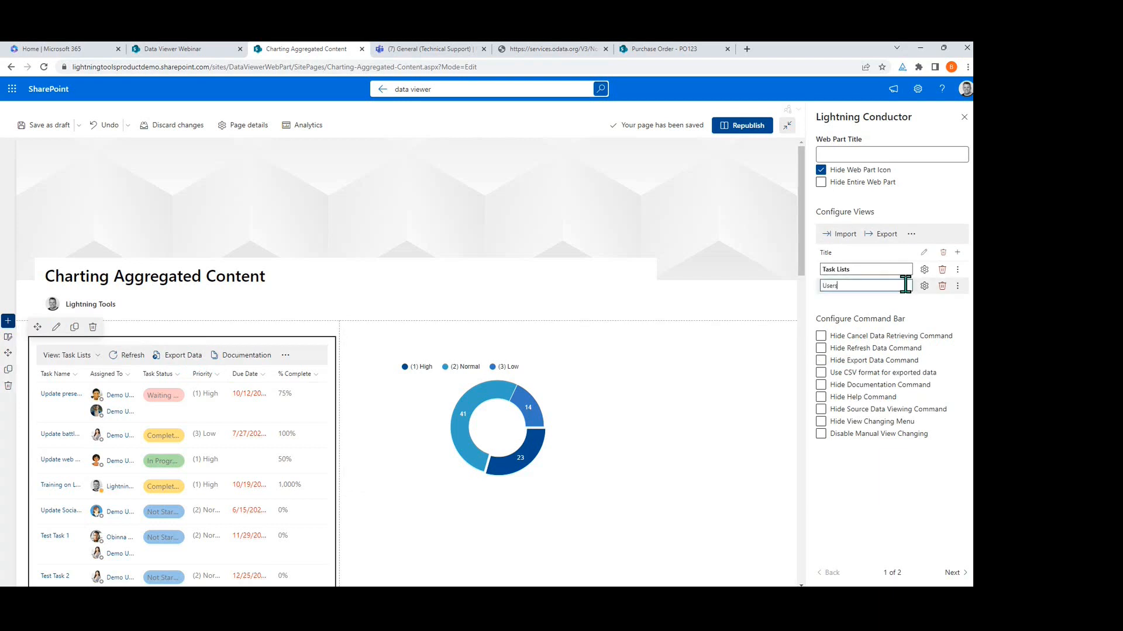
pyautogui.click(922, 303)
# Step: Review the Users view's configuration, keeping Graph Rollup Engine Provider and the User entity type, check its columns and display settings, and save it
pyautogui.click(923, 287)
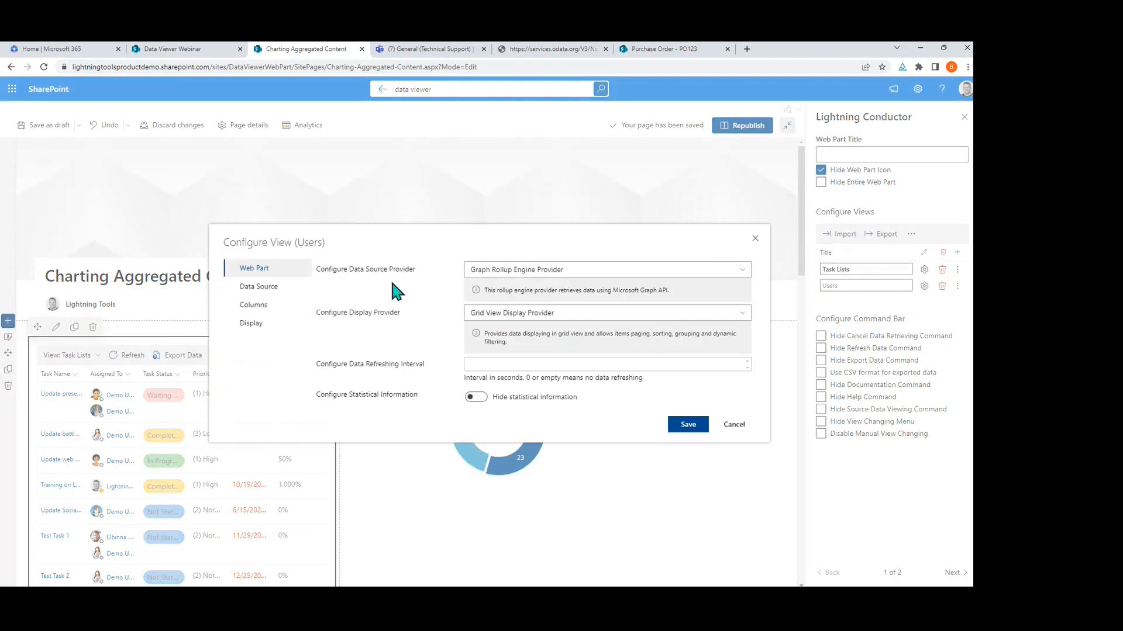
pyautogui.click(497, 271)
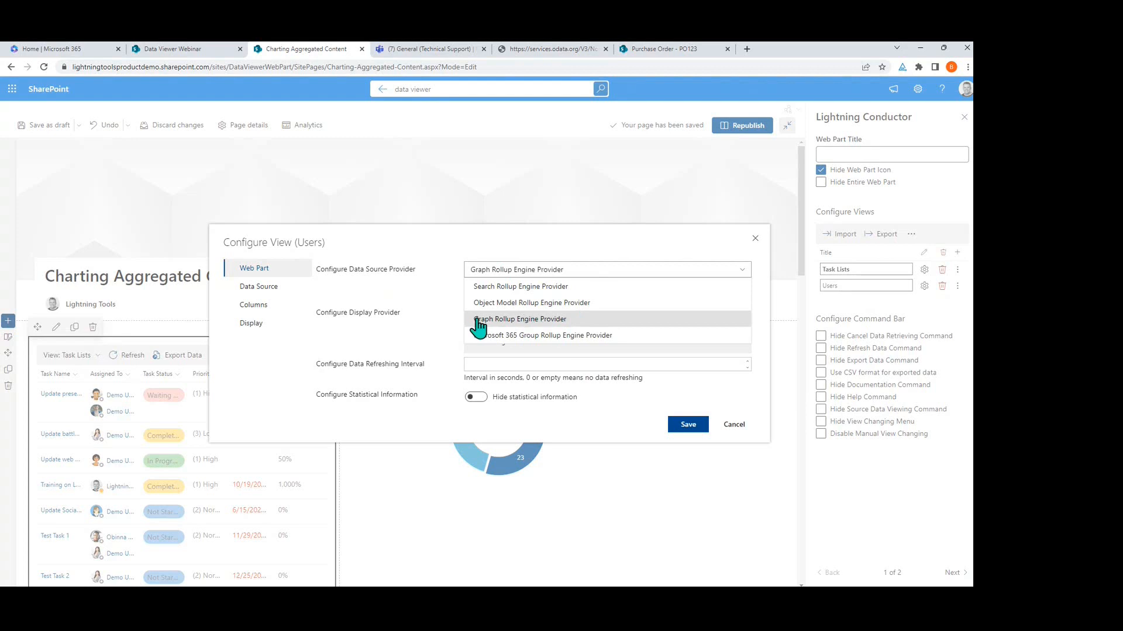
pyautogui.click(570, 321)
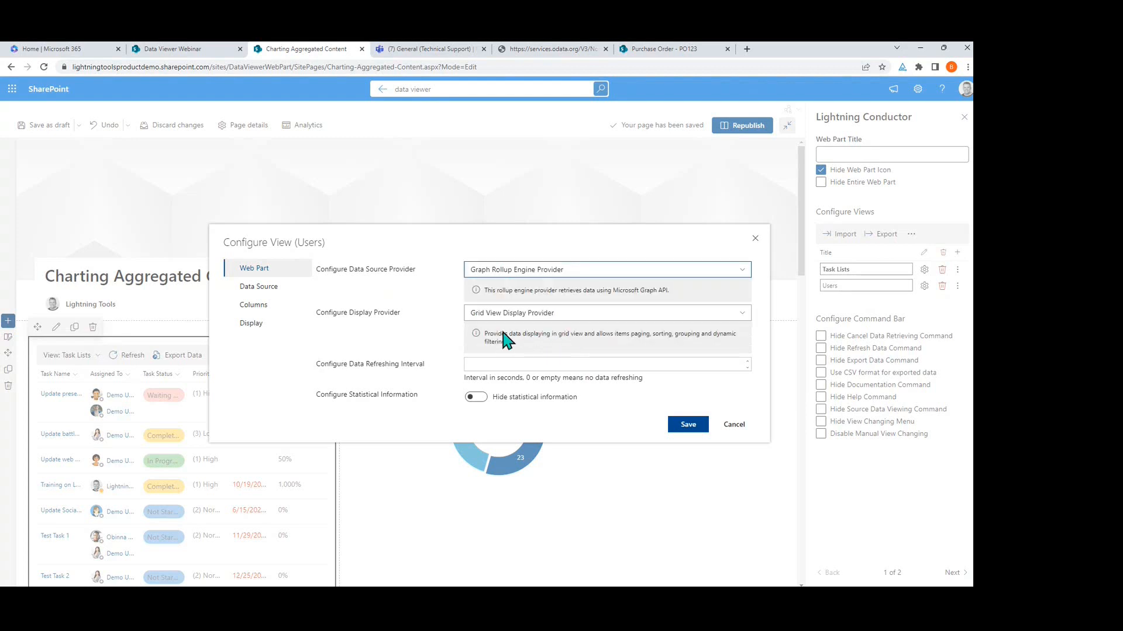
pyautogui.click(286, 287)
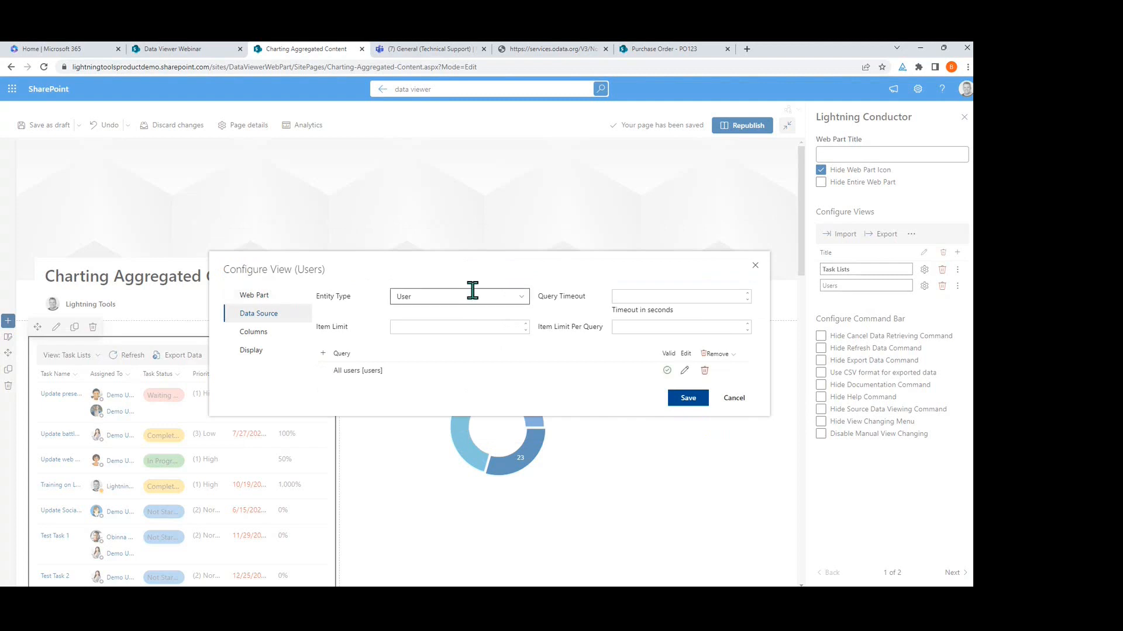
pyautogui.click(515, 299)
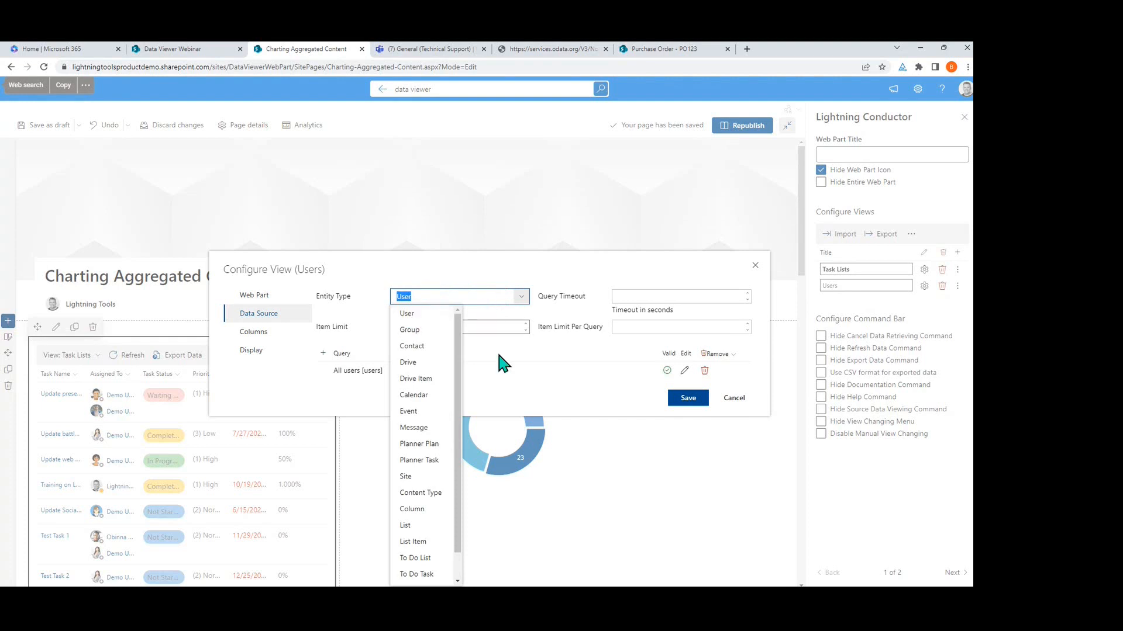
pyautogui.click(539, 406)
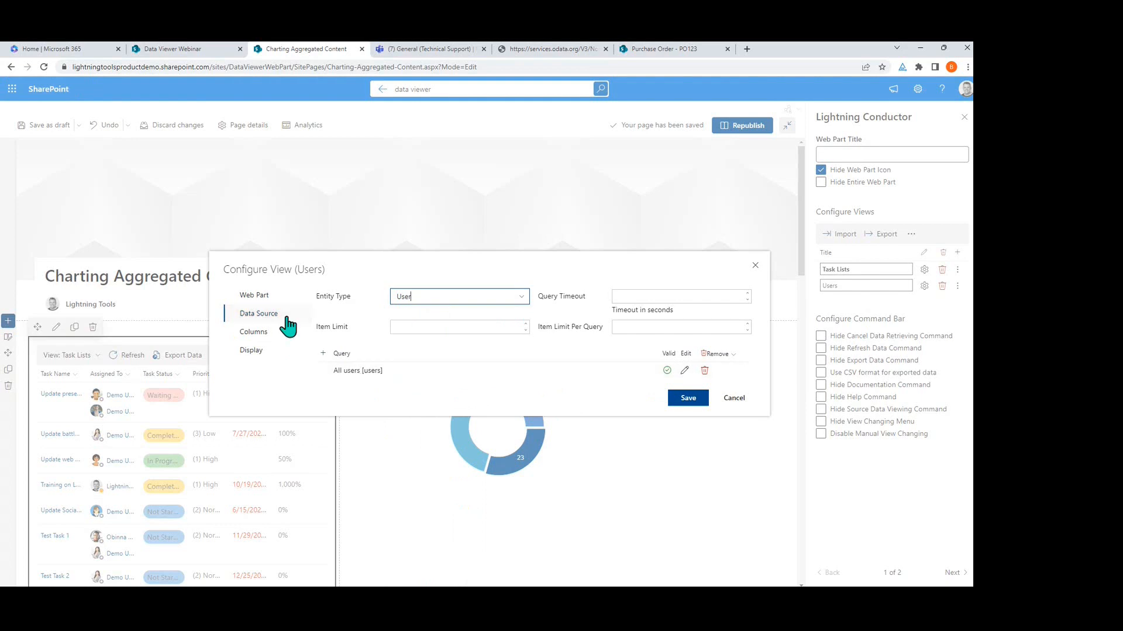
pyautogui.click(282, 334)
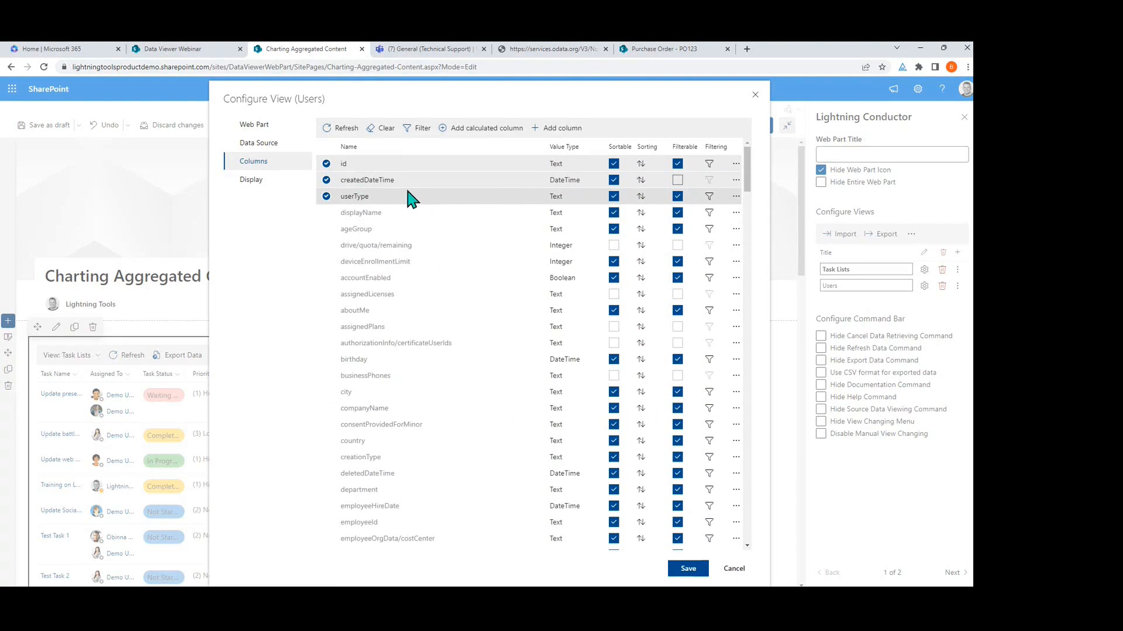
pyautogui.click(285, 182)
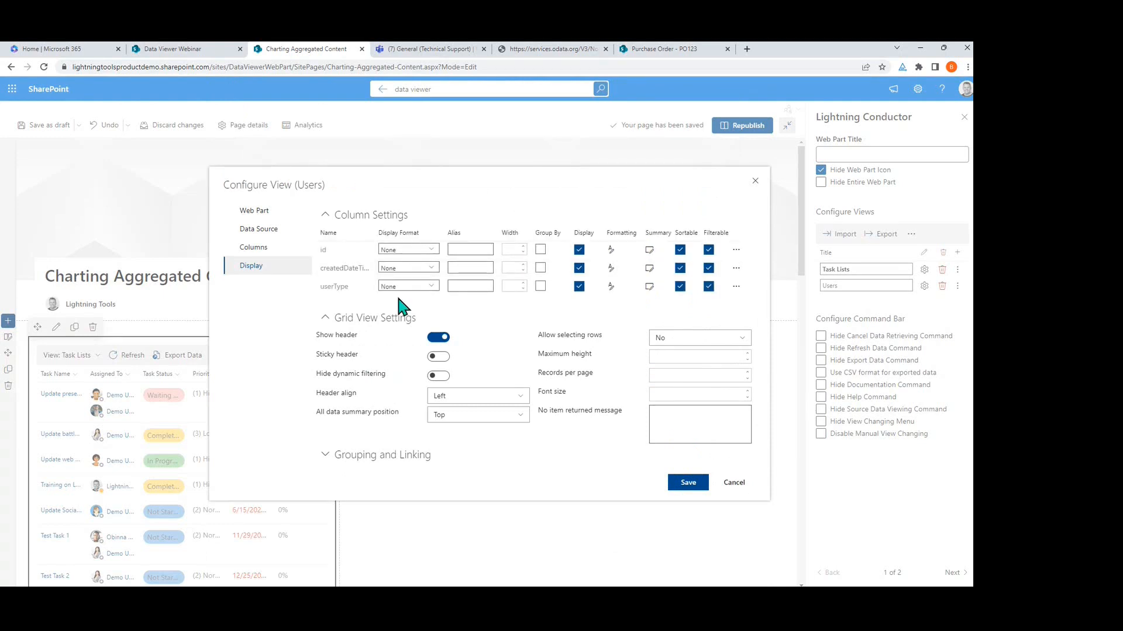
pyautogui.click(692, 485)
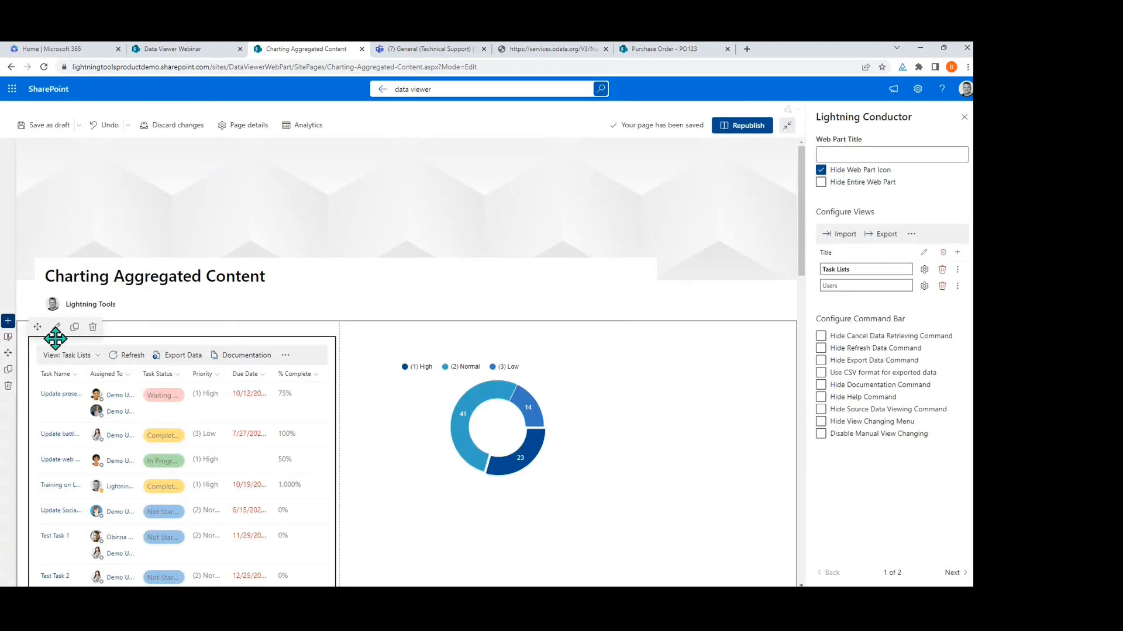
# Step: Switch the Lightning Conductor web part to the Users view and look through the listed user records
pyautogui.click(93, 355)
pyautogui.click(94, 398)
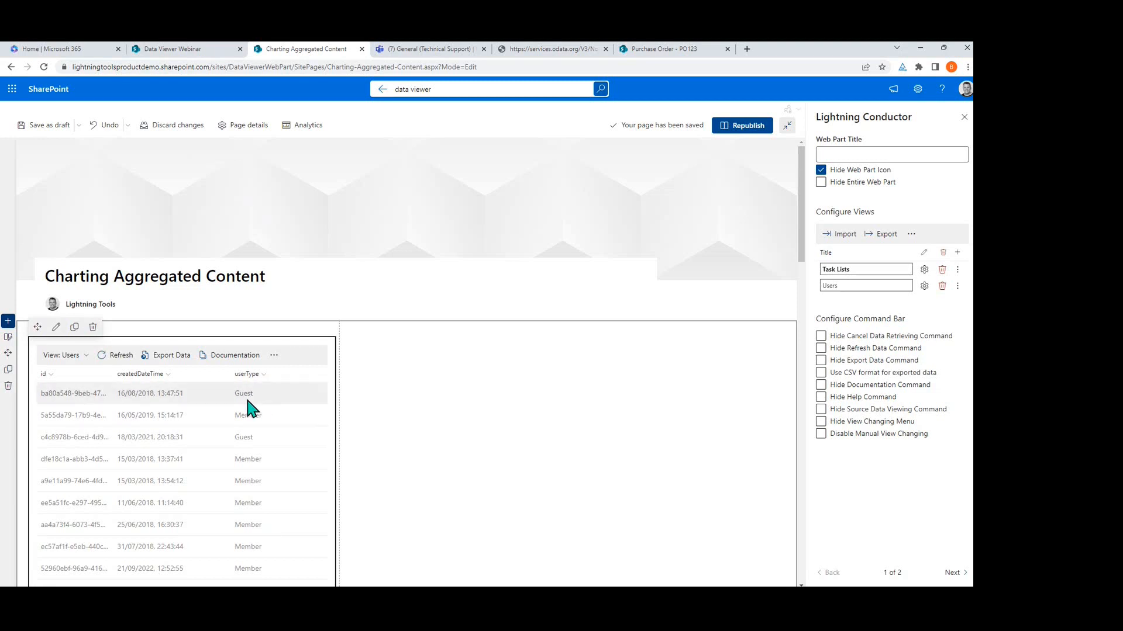
pyautogui.scroll(-4, 272, 530)
pyautogui.scroll(4, 271, 531)
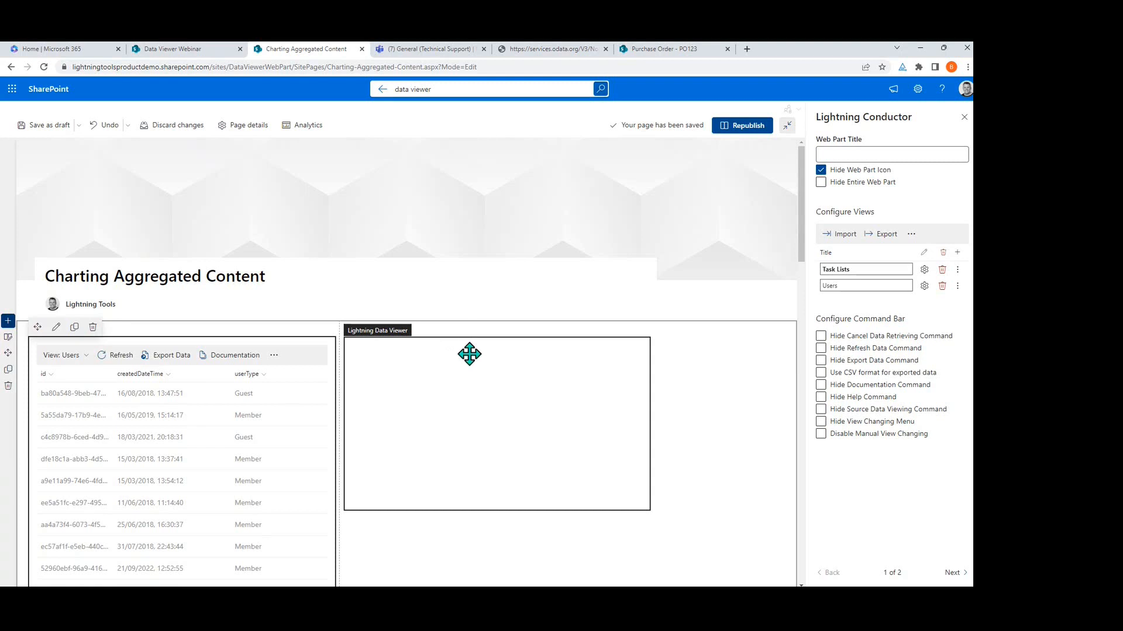
# Step: Delete the Lightning Data Viewer web part beside the user list and add a new Lightning Data Viewer in its place
pyautogui.click(490, 356)
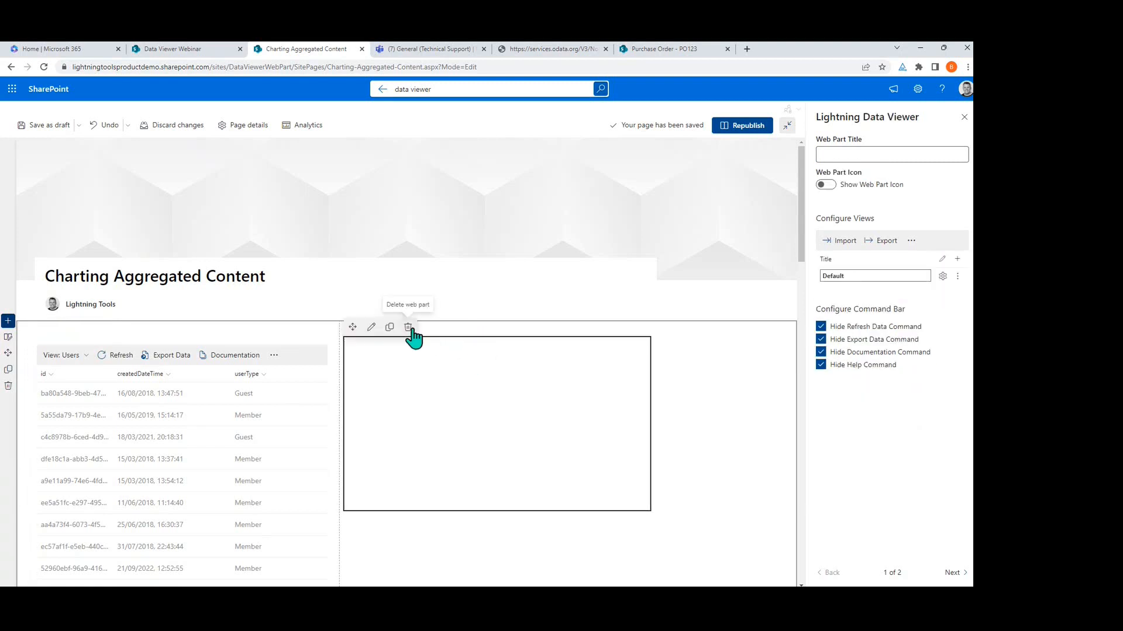
pyautogui.click(408, 328)
pyautogui.click(496, 328)
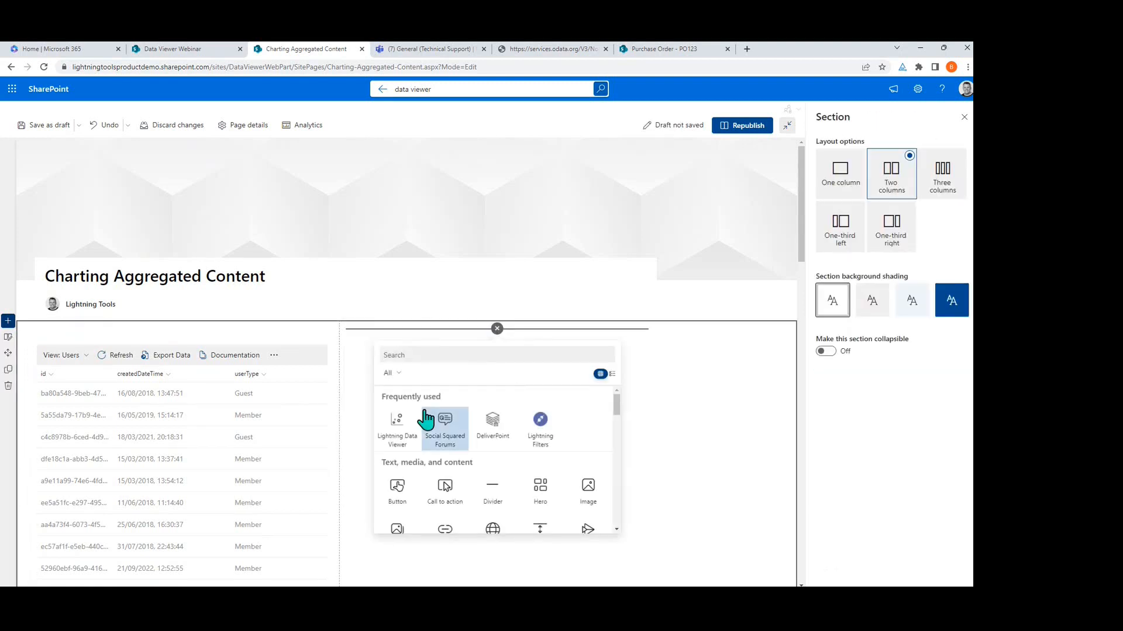
pyautogui.click(424, 419)
# Step: Configure the new Lightning Data Viewer with Current Page Data Source as its data source provider and a chart display provider
pyautogui.click(488, 476)
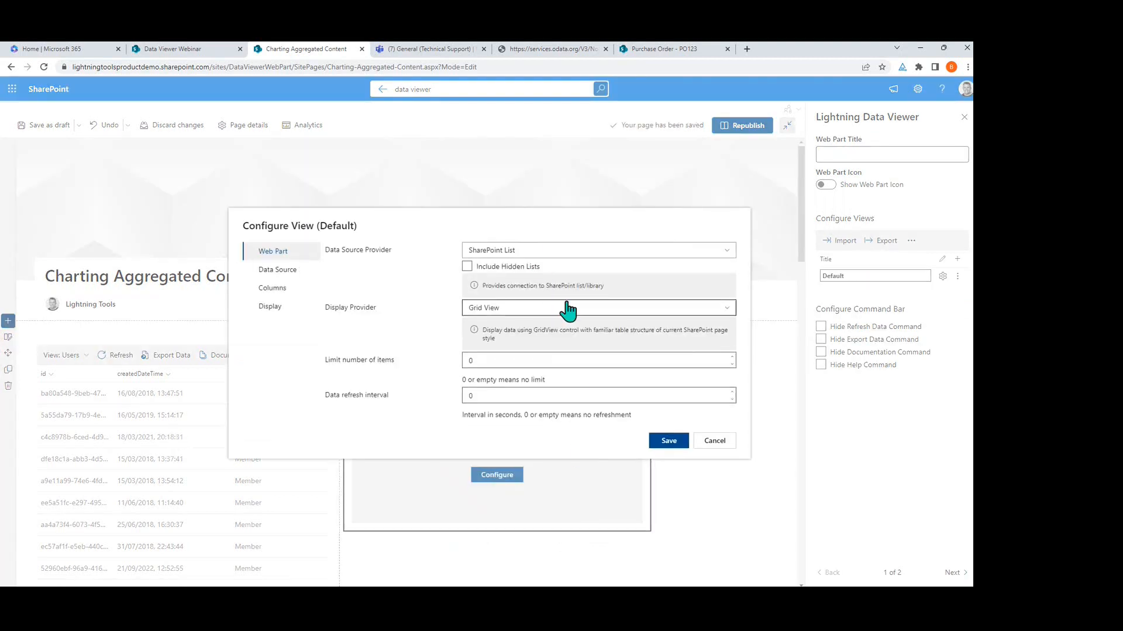
pyautogui.click(550, 251)
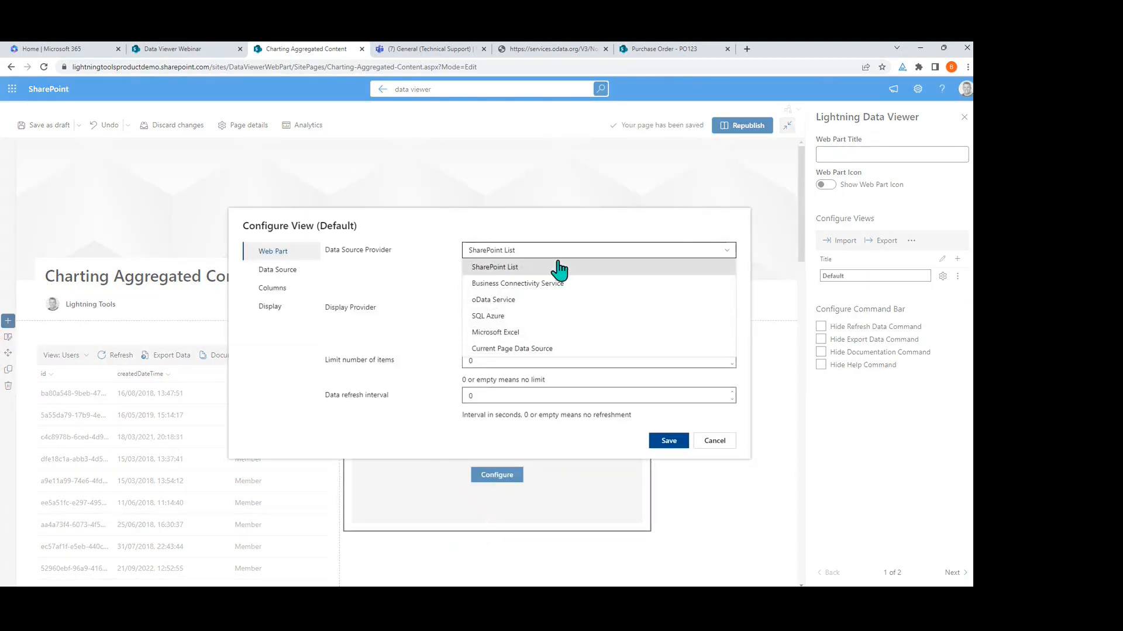
pyautogui.click(556, 348)
pyautogui.click(522, 302)
pyautogui.click(520, 338)
# Step: Connect the view's data source to Lightning Conductor's Retrieved Items and save the connection
pyautogui.click(308, 278)
pyautogui.click(420, 292)
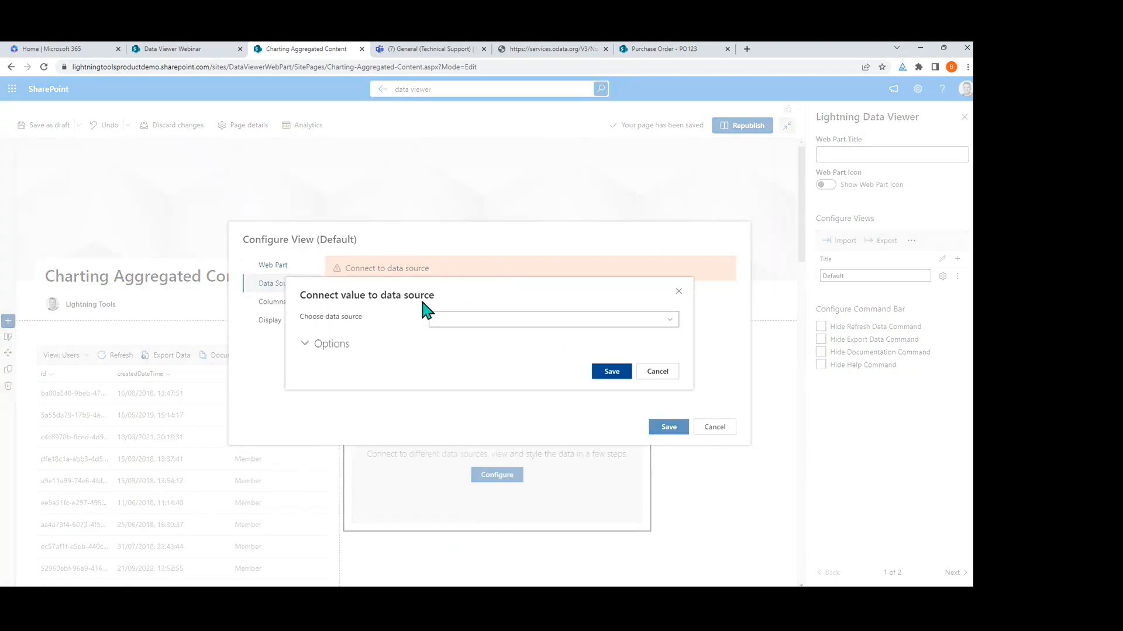
pyautogui.click(468, 311)
pyautogui.click(500, 369)
pyautogui.click(468, 330)
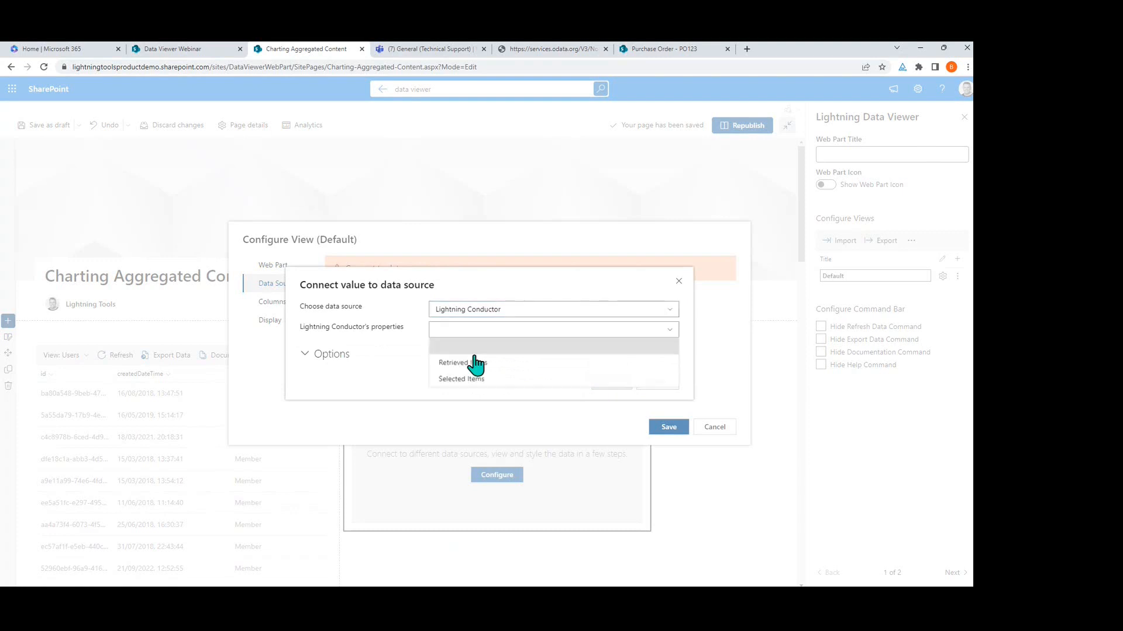
pyautogui.click(478, 363)
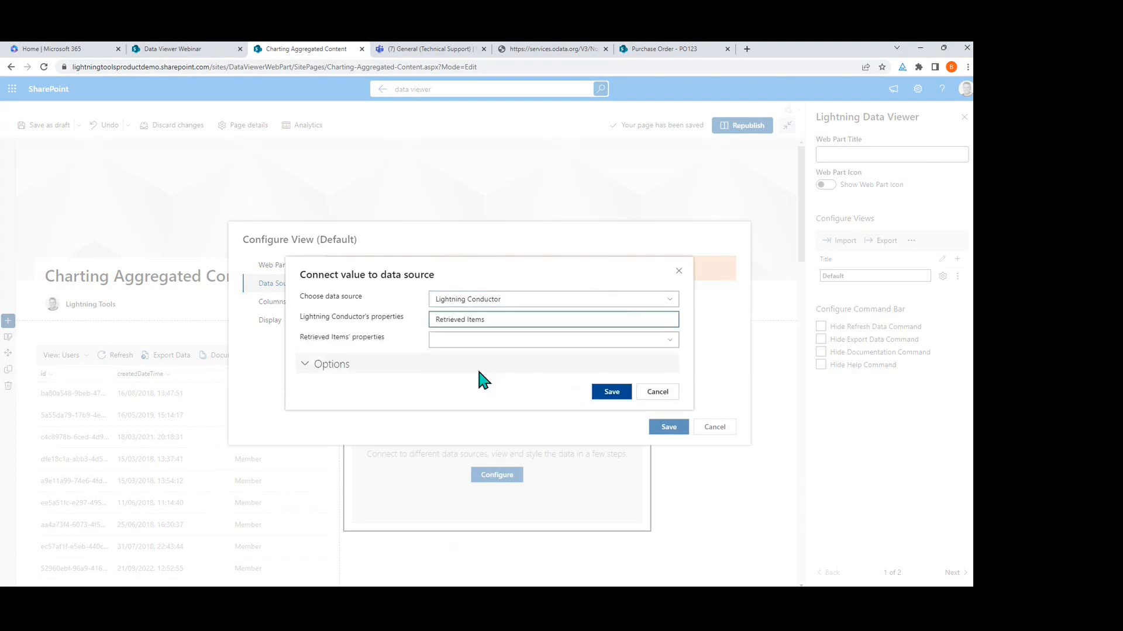
pyautogui.click(610, 392)
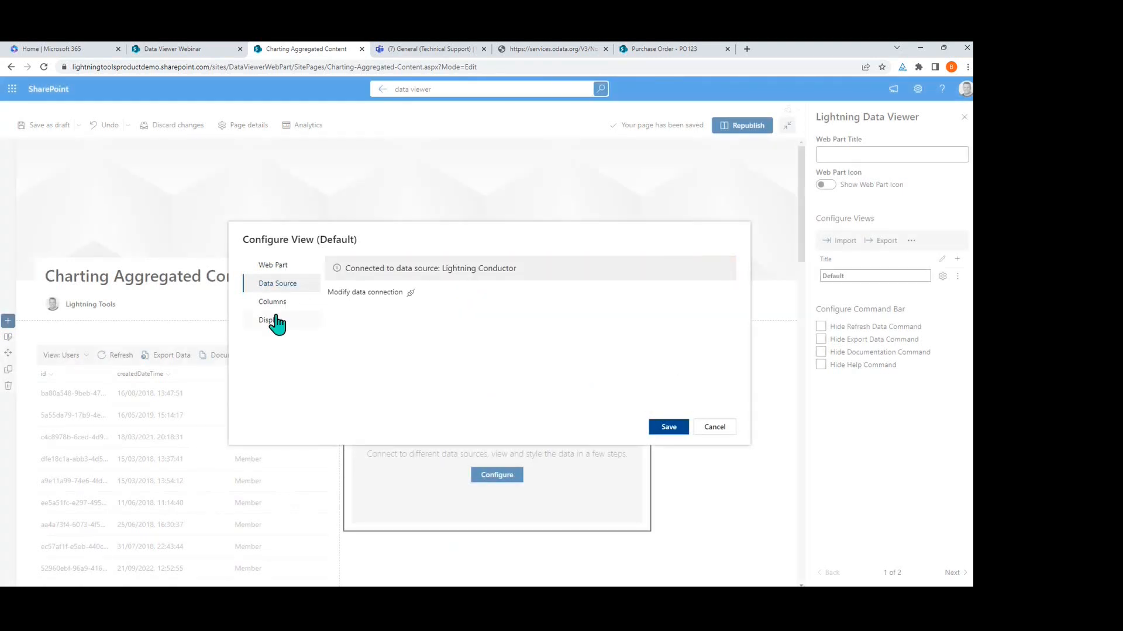
# Step: Include the userType and id columns in the view and open its display settings
pyautogui.click(273, 303)
pyautogui.click(335, 191)
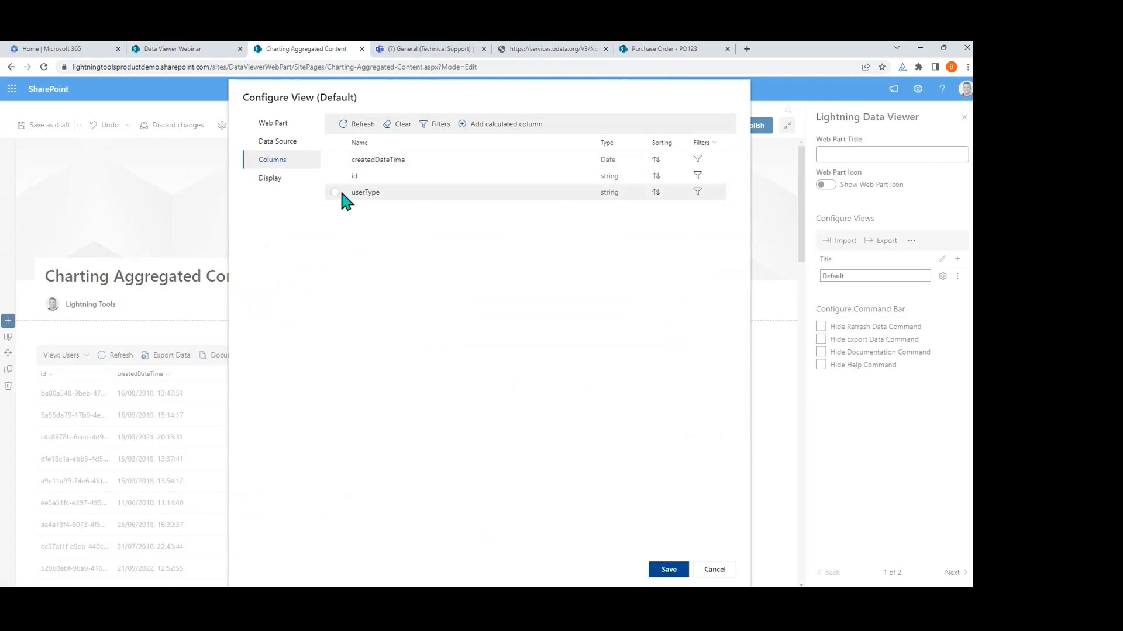
pyautogui.click(335, 175)
pyautogui.click(272, 178)
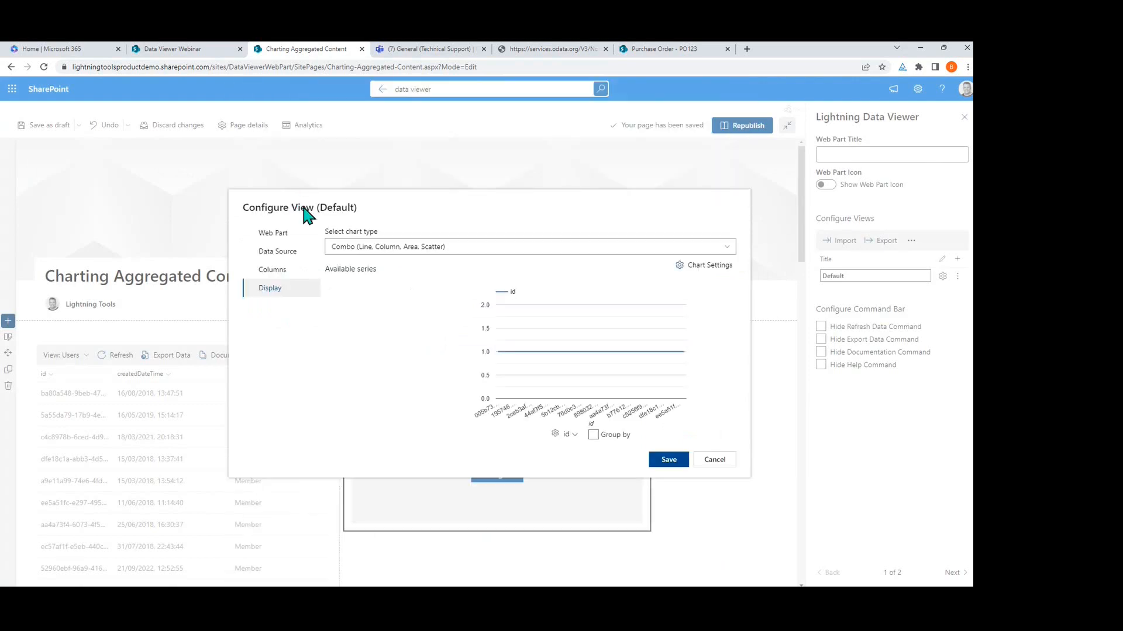
# Step: Try the Pie & Donut and TreeMap chart types for the users chart, reopening the view configuration in between
pyautogui.click(438, 248)
pyautogui.click(431, 283)
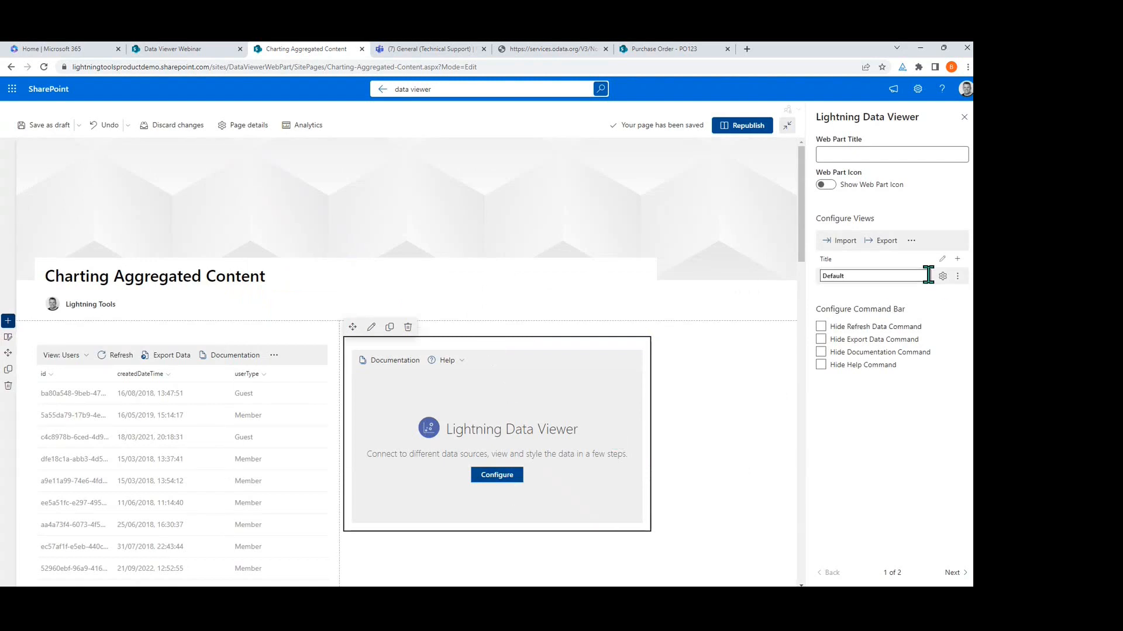
pyautogui.click(502, 477)
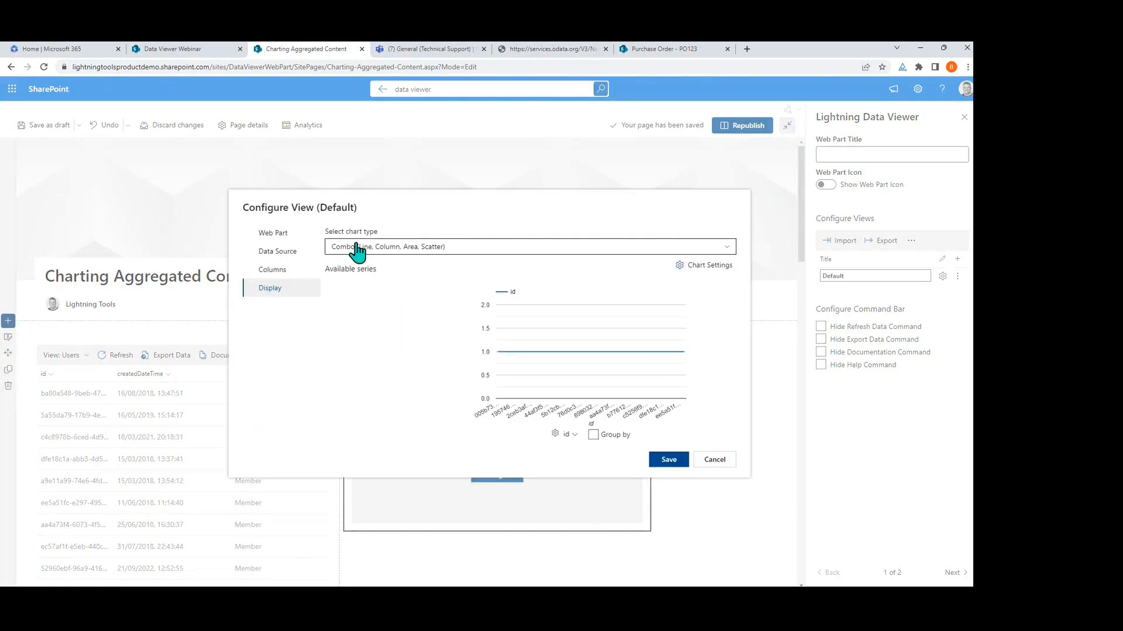
pyautogui.click(444, 249)
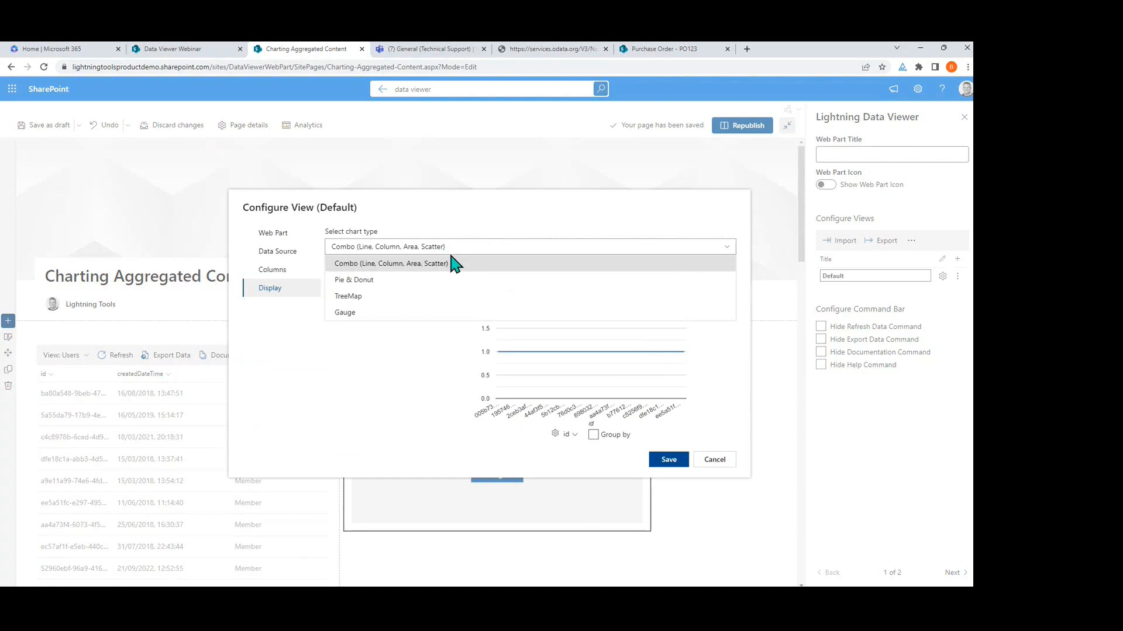
pyautogui.click(432, 297)
# Step: Set the chart type to Combo (Line, Column, Area, Scatter) and save the view
pyautogui.click(431, 279)
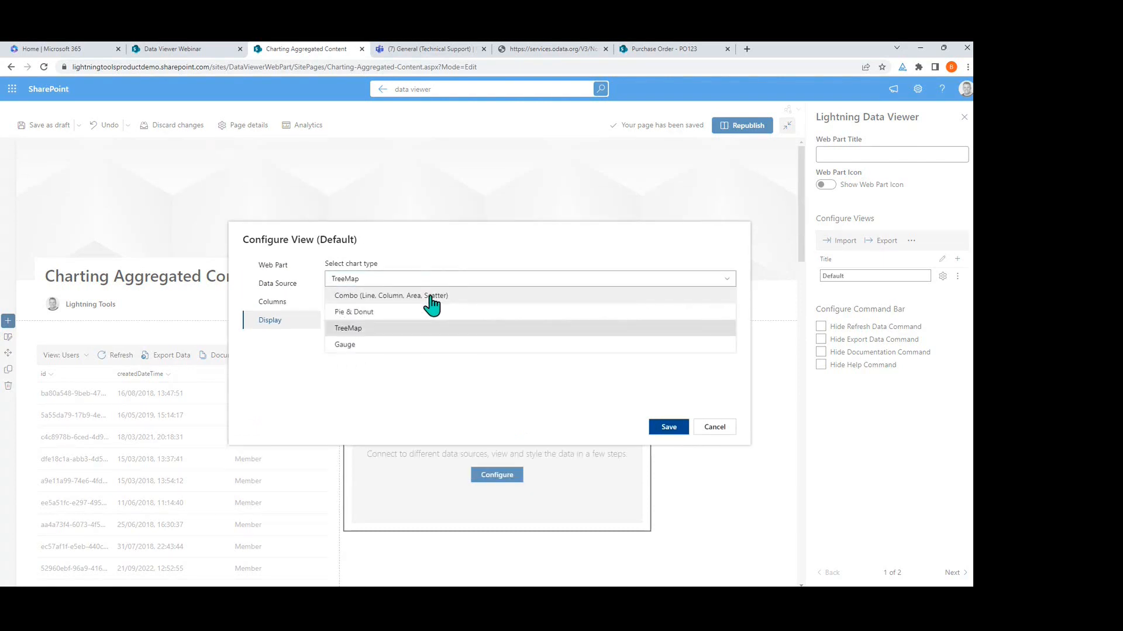
pyautogui.click(431, 298)
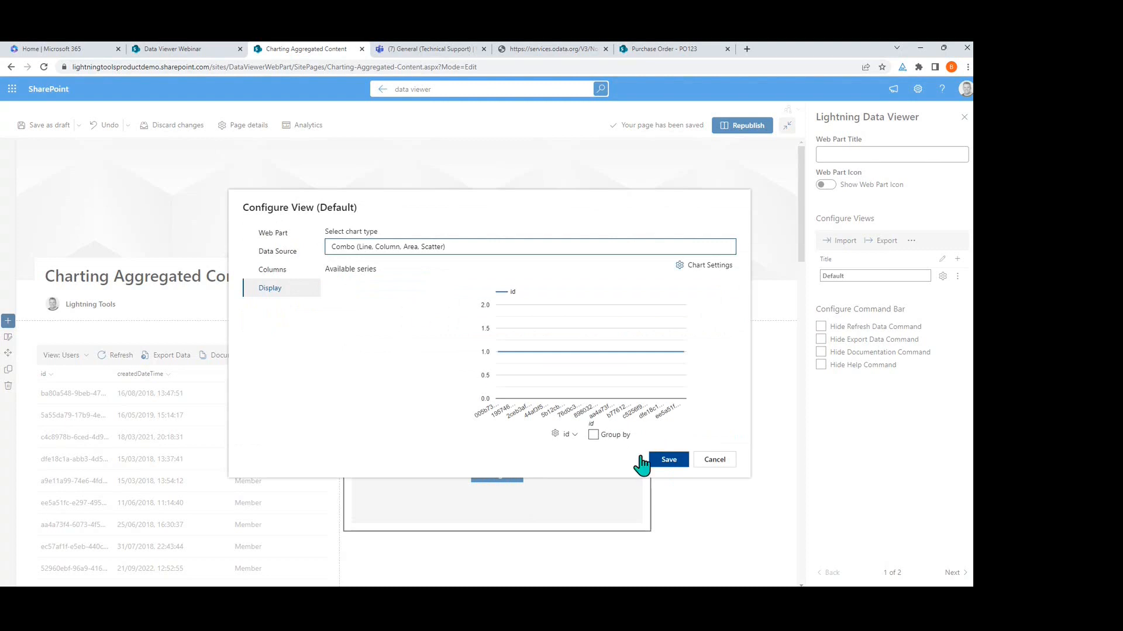
pyautogui.click(669, 461)
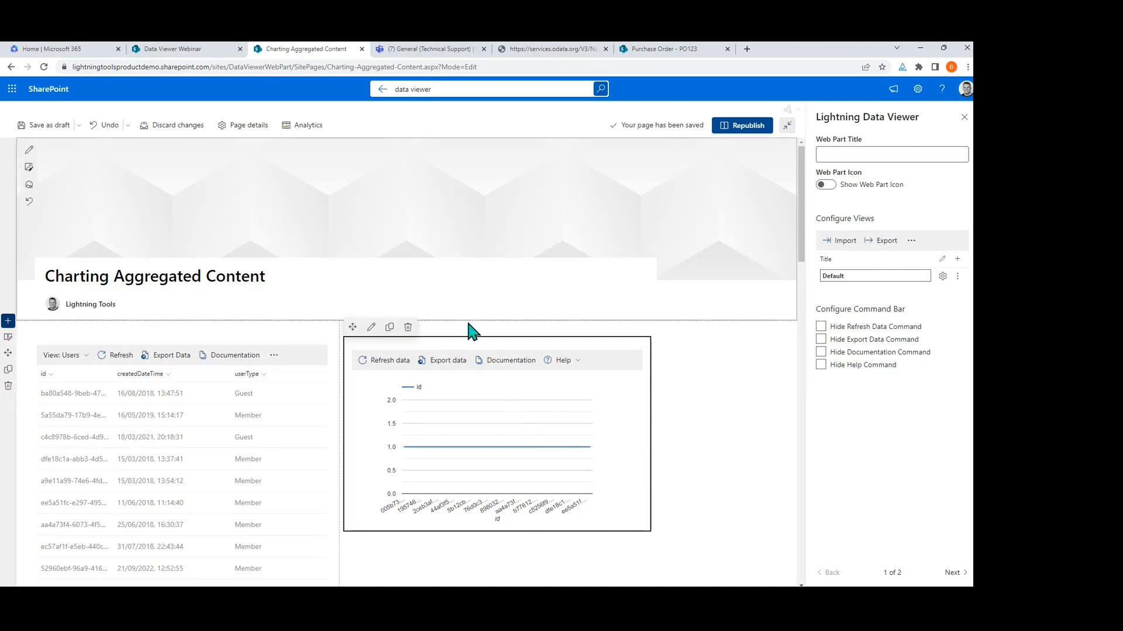
# Step: Switch to the Technical Support page in Teams, edit it, and open the Default view configuration of the tag-popularity TreeMap
pyautogui.click(416, 50)
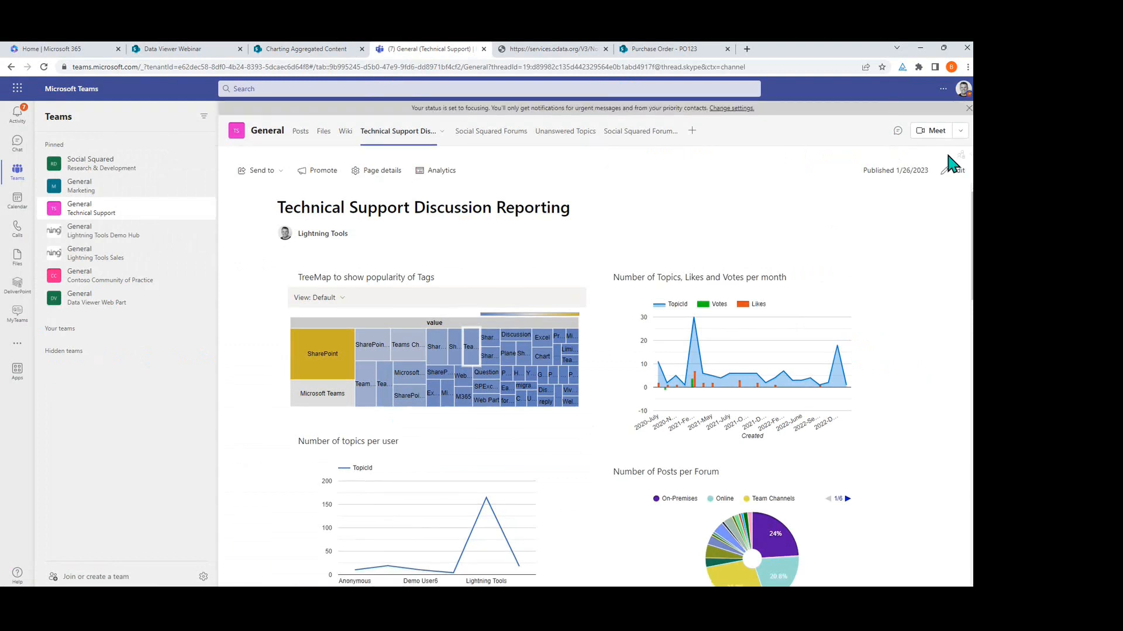
pyautogui.click(955, 170)
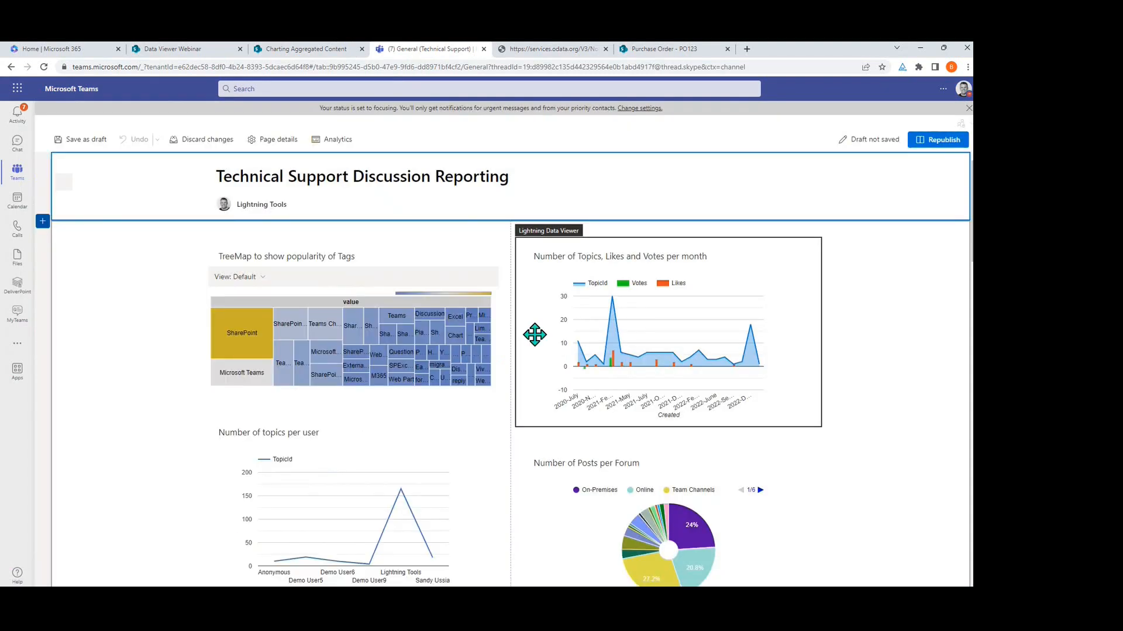
pyautogui.click(388, 336)
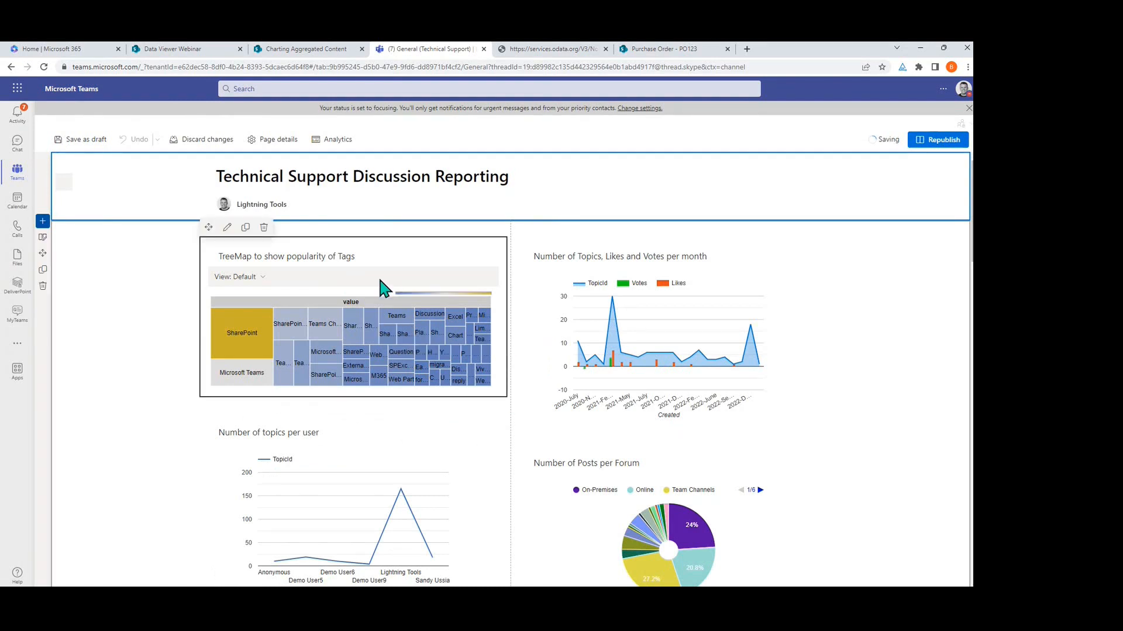
pyautogui.click(227, 228)
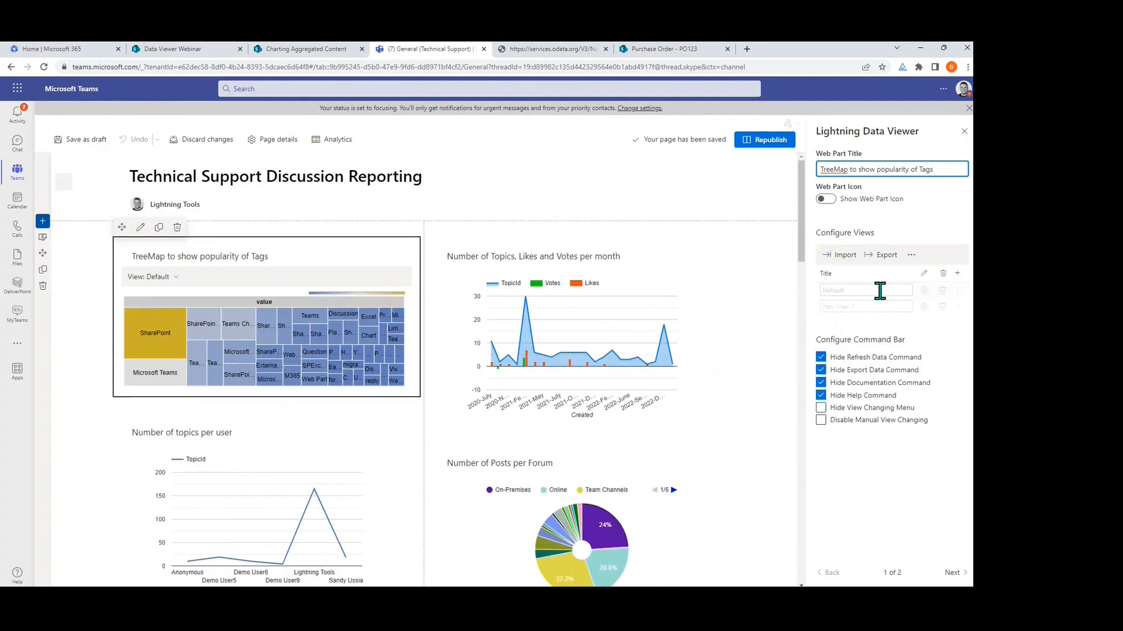
pyautogui.click(923, 290)
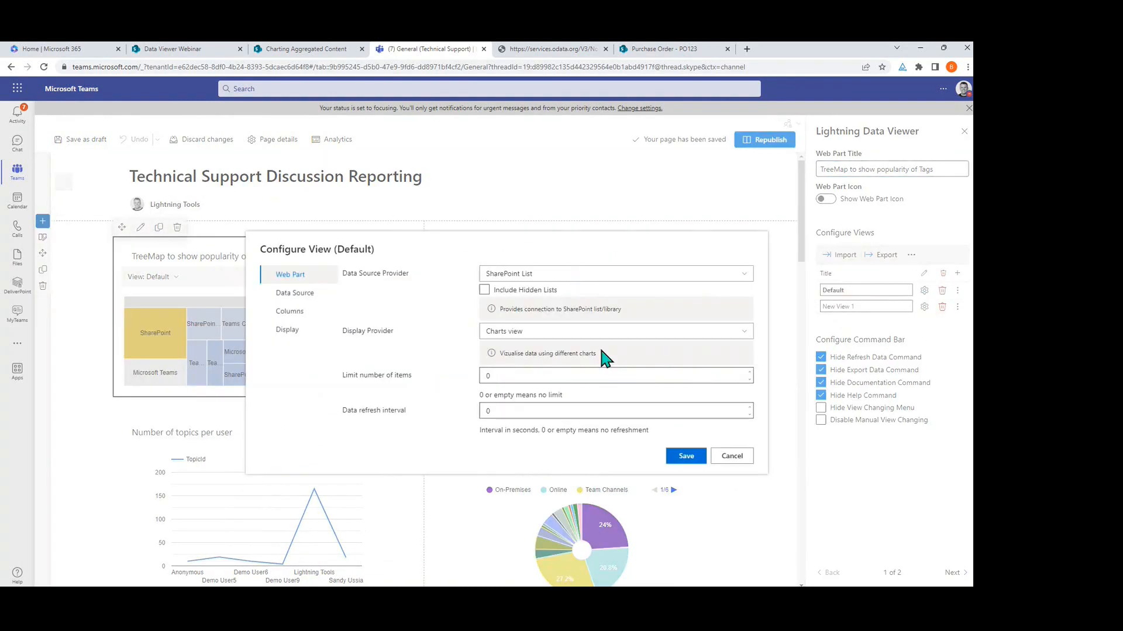
# Step: Review the TreeMap view's data source list, included columns and display settings
pyautogui.click(287, 293)
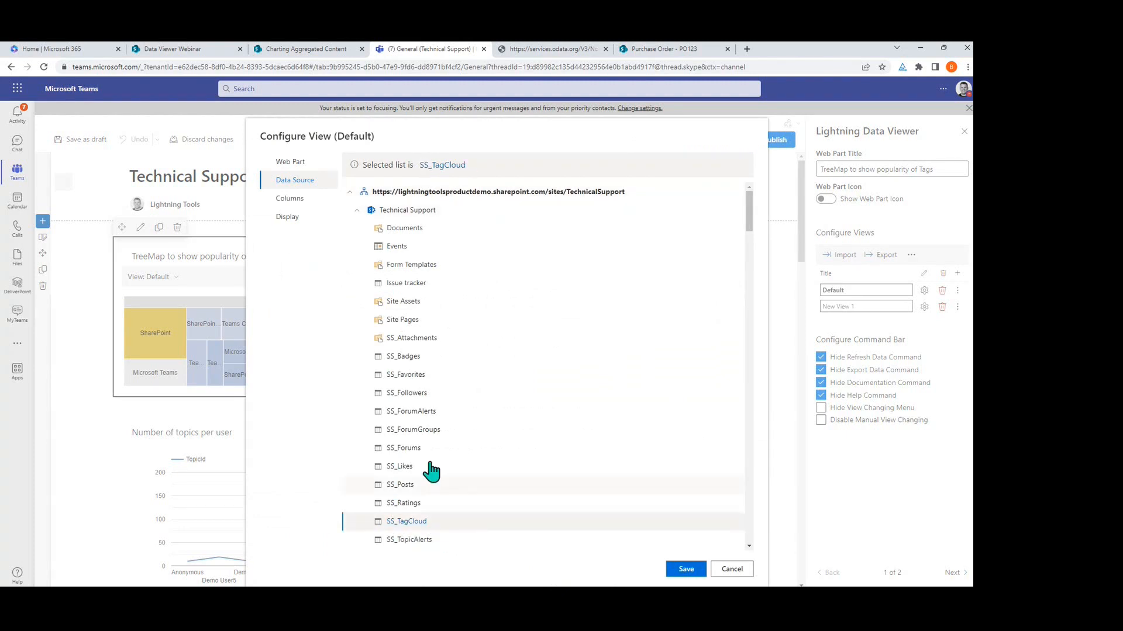
pyautogui.click(292, 202)
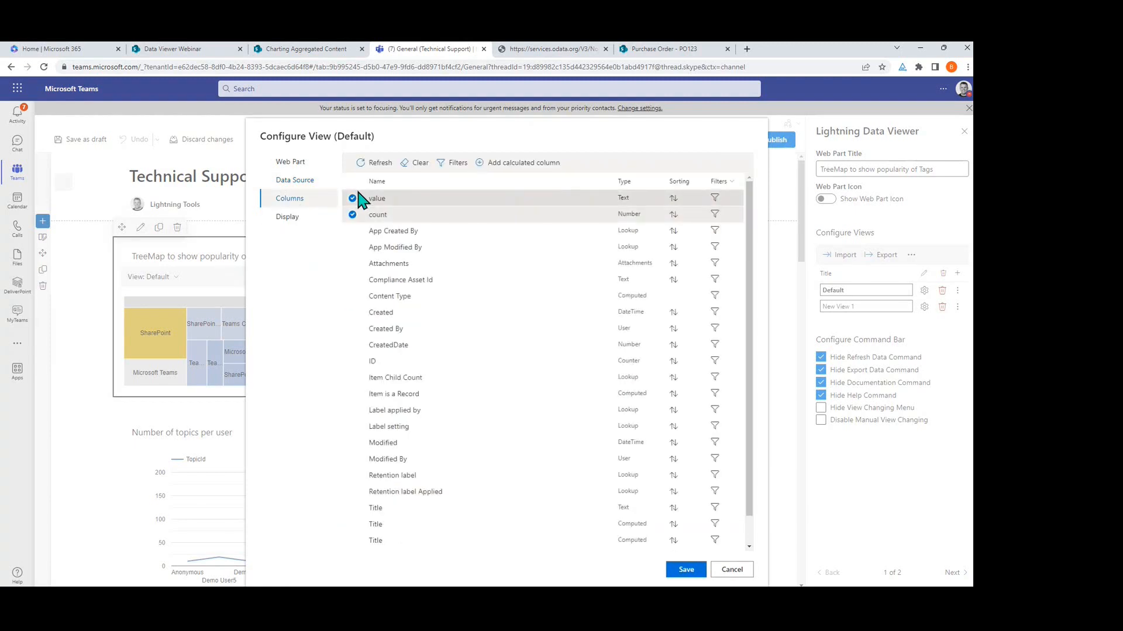
pyautogui.click(289, 217)
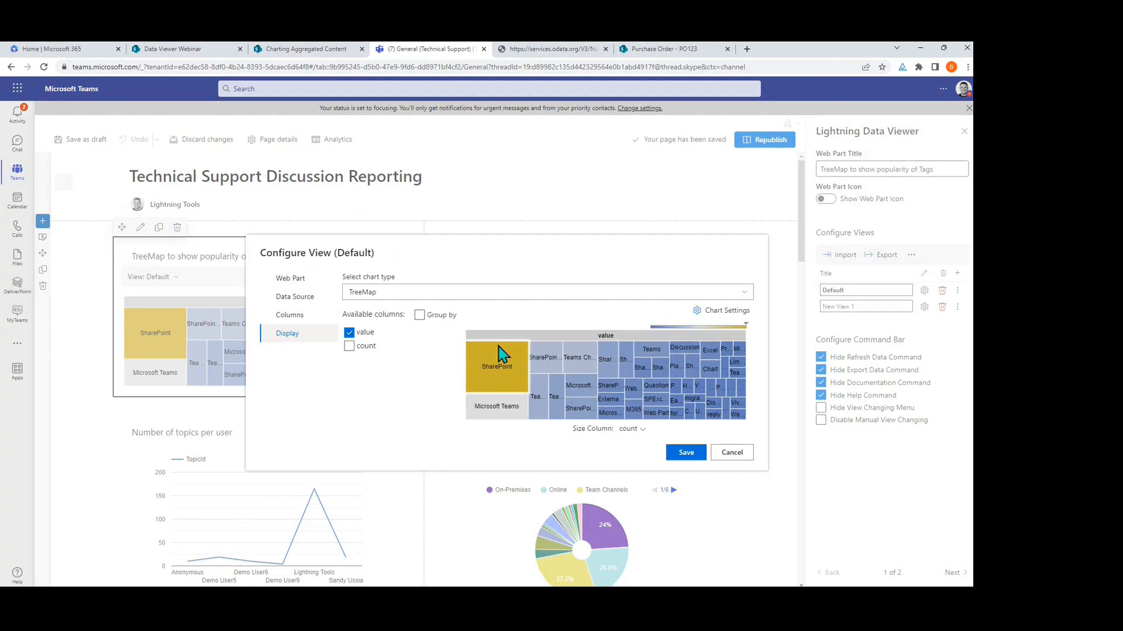
# Step: Set the TreeMap's Max color to the theme color, then save the chart settings and the view
pyautogui.click(705, 313)
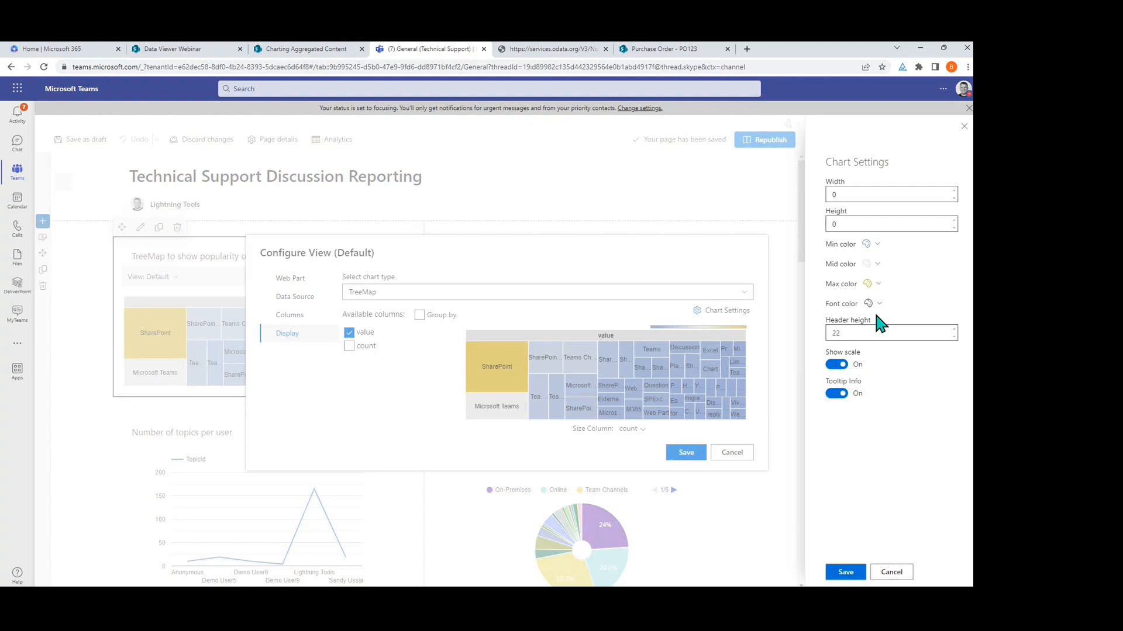
pyautogui.click(869, 286)
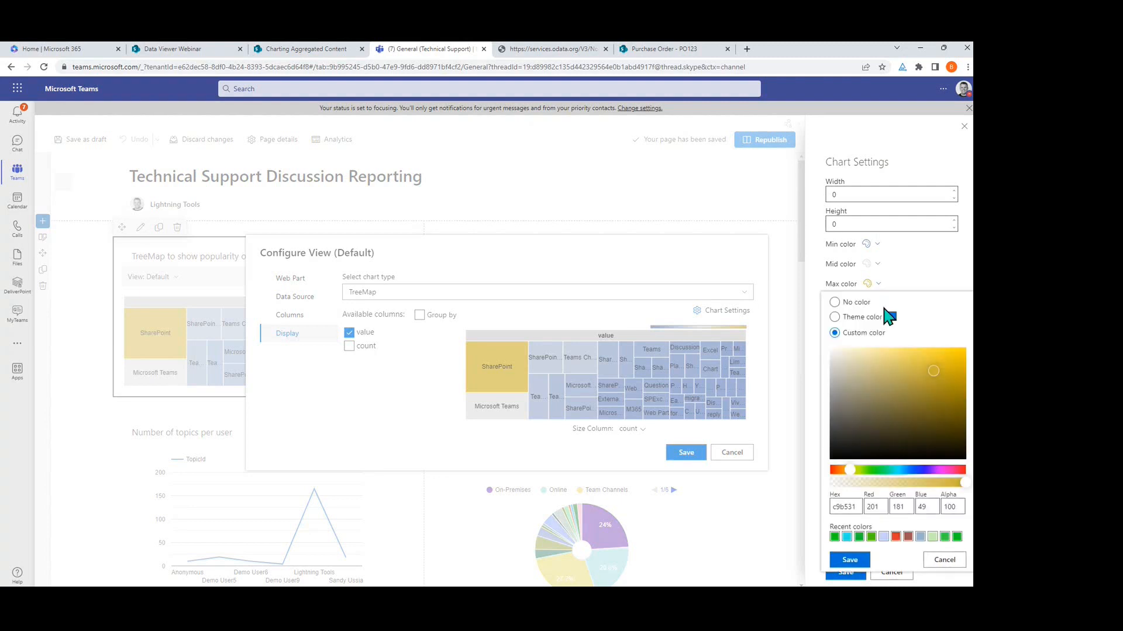
pyautogui.click(855, 319)
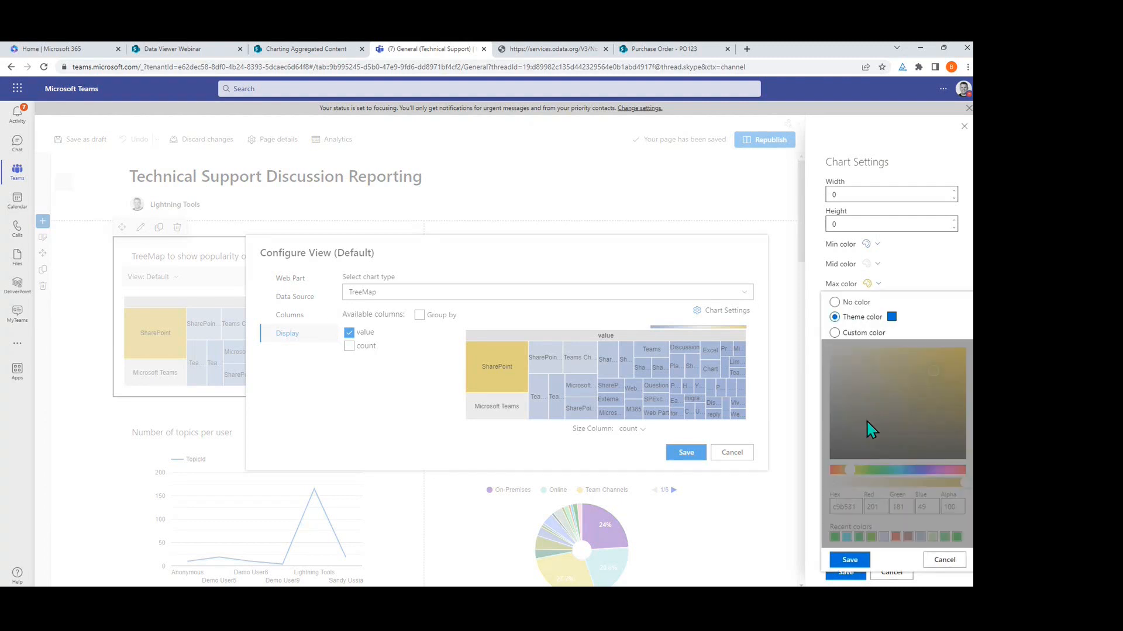
pyautogui.click(849, 560)
pyautogui.click(846, 571)
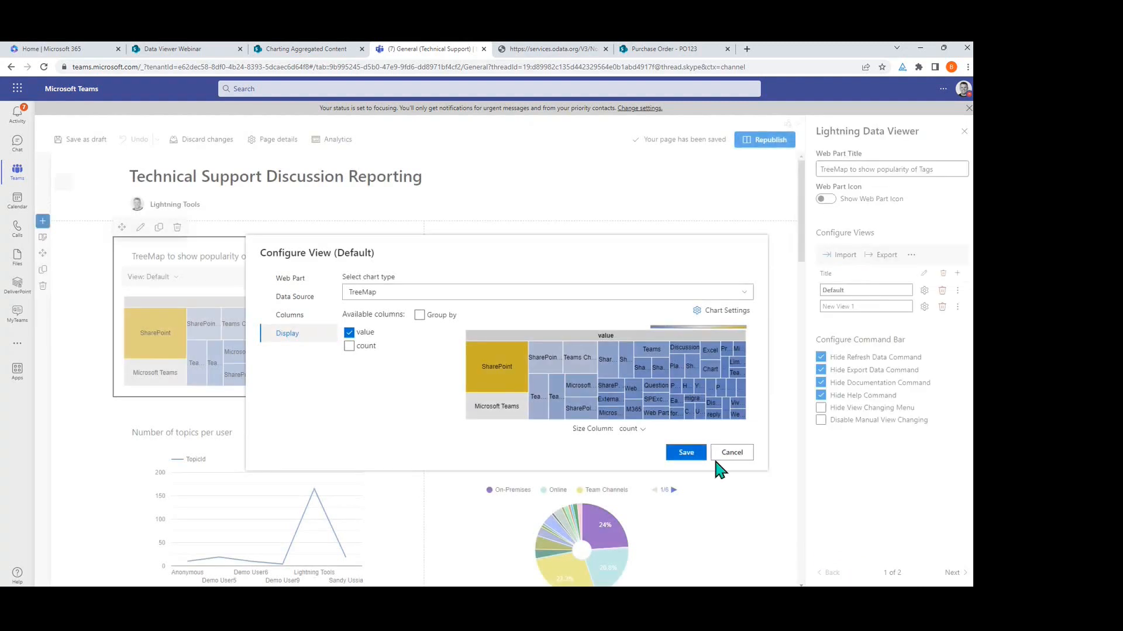
pyautogui.click(687, 454)
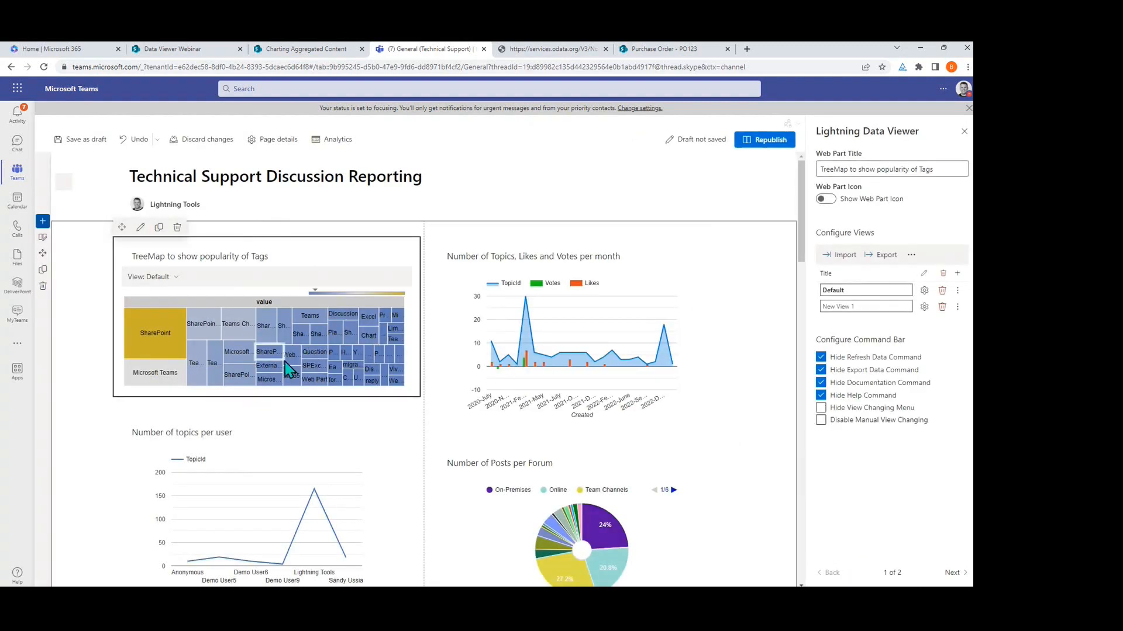
# Step: Look over the other charts on the Technical Support Discussion Reporting page
pyautogui.scroll(-3, 385, 288)
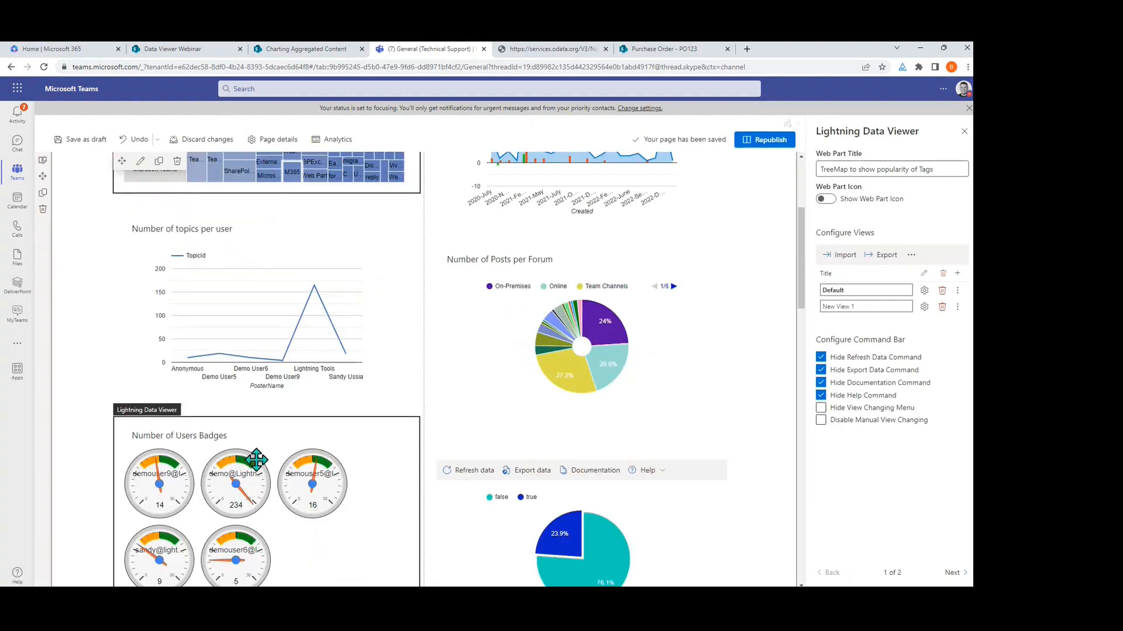
pyautogui.scroll(2, 258, 463)
pyautogui.scroll(2, 258, 463)
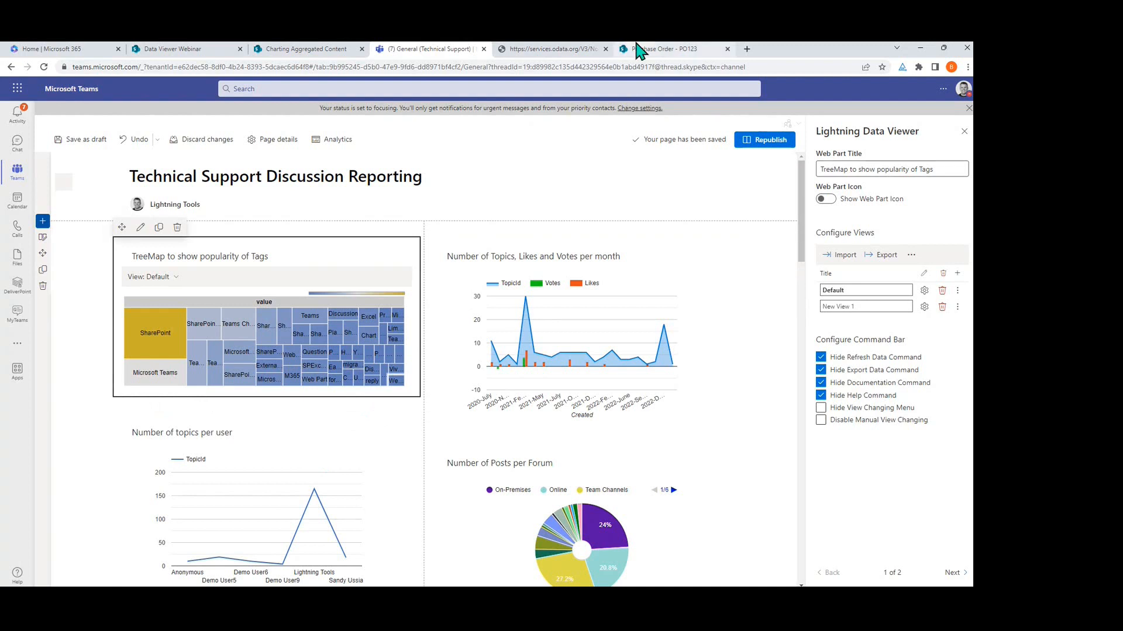
pyautogui.moveTo(640, 55)
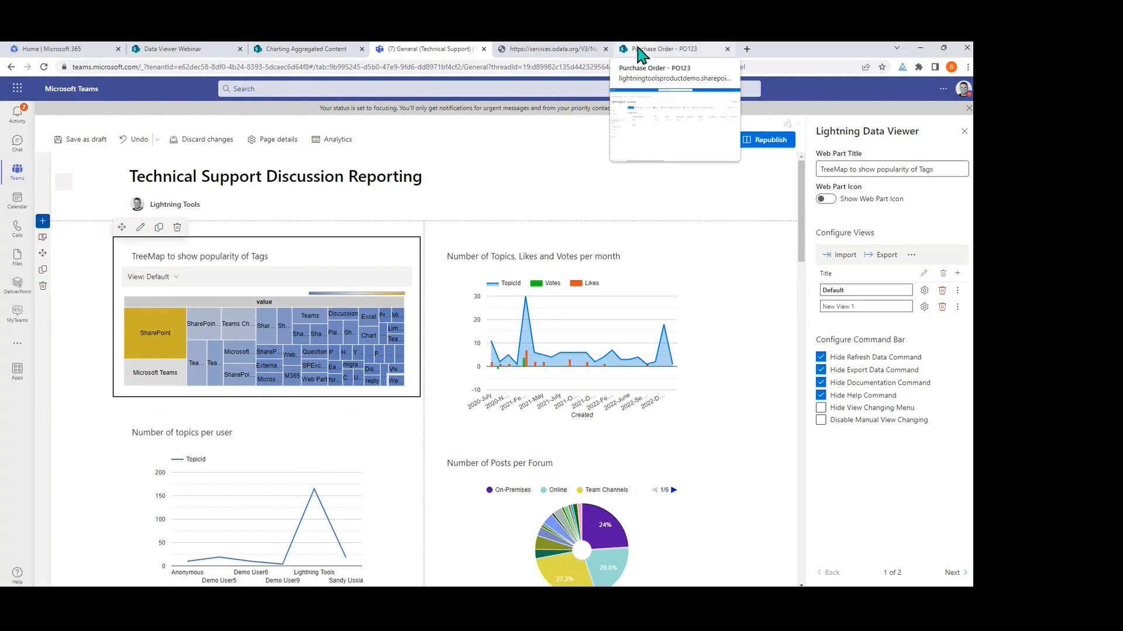
# Step: Add a Lightning Filters web part above the OData grid on the Data Viewer Webinar page and make it a Choice Filter
pyautogui.click(306, 52)
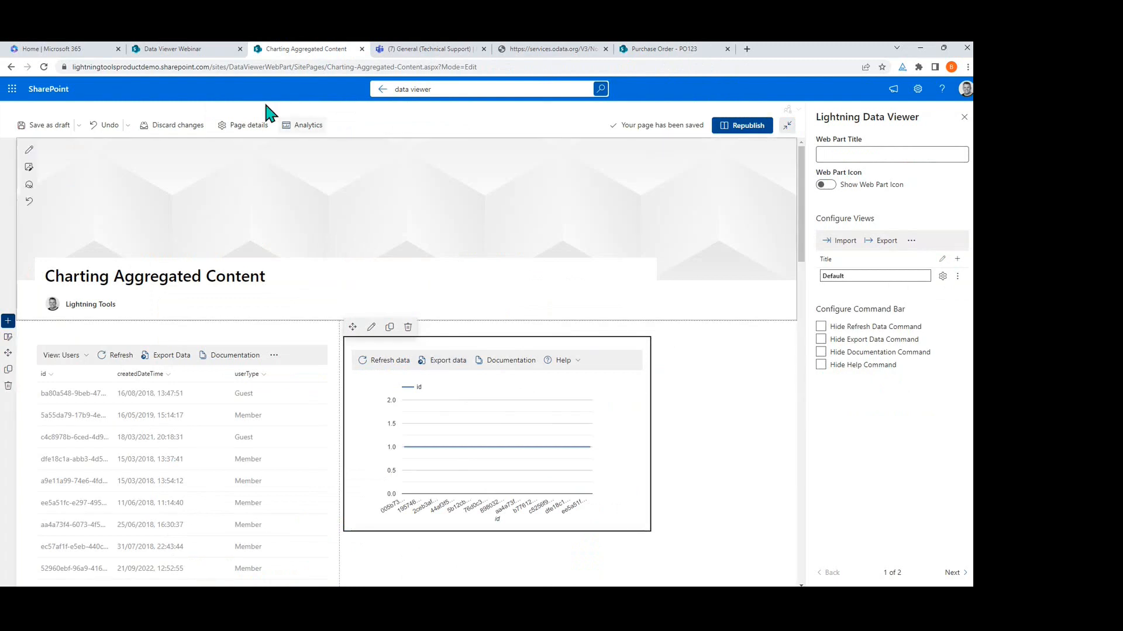
pyautogui.click(154, 51)
pyautogui.scroll(7, 323, 277)
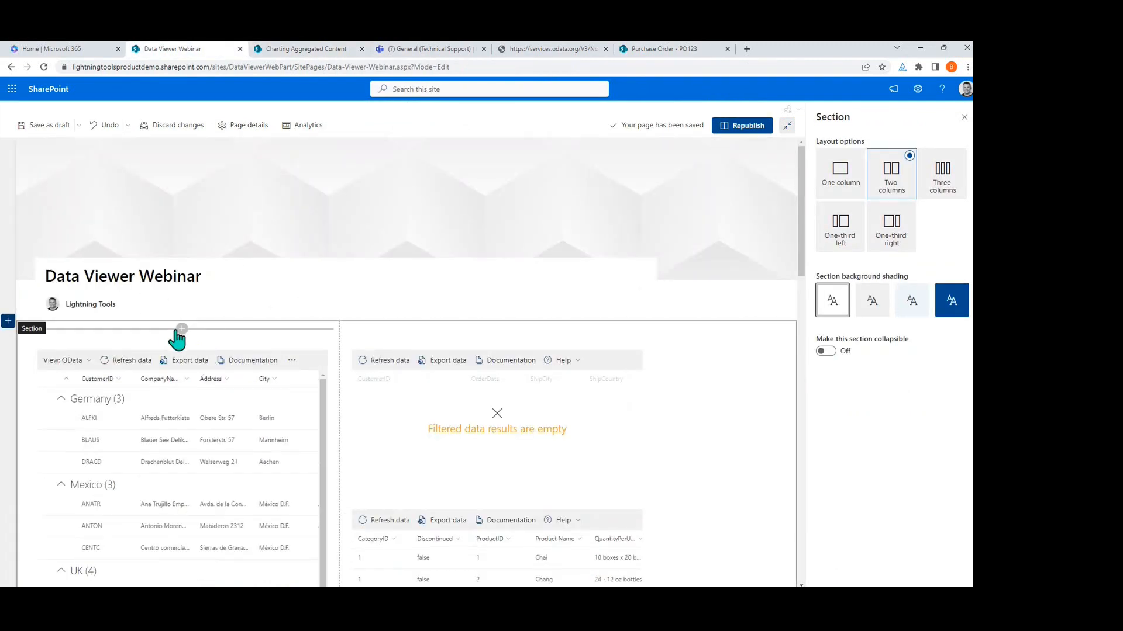
pyautogui.click(182, 328)
pyautogui.click(226, 424)
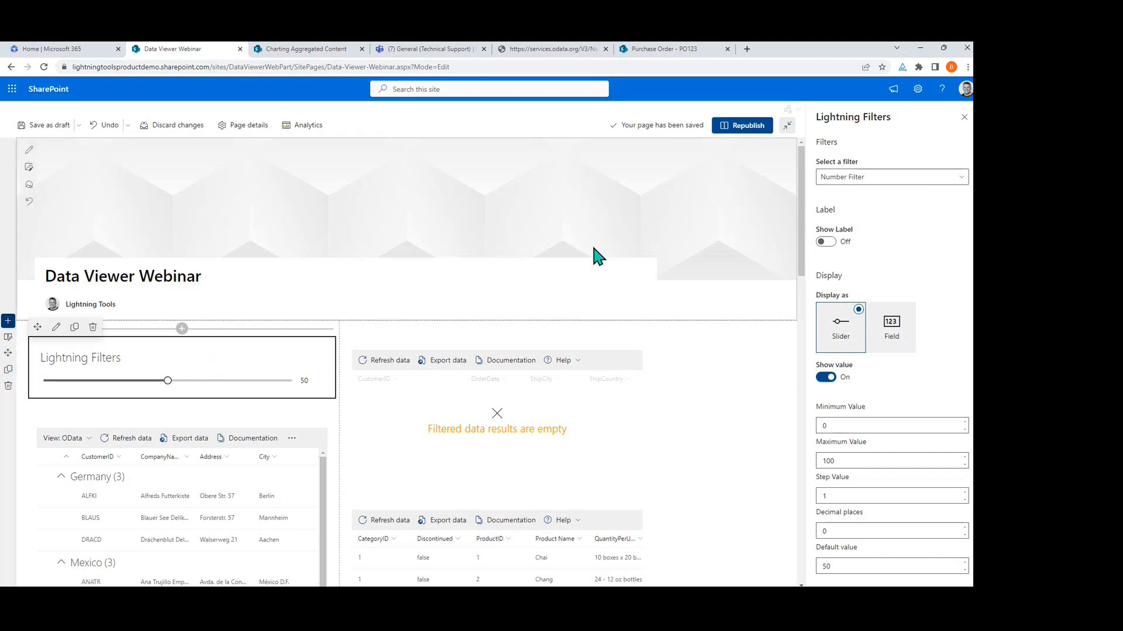
pyautogui.click(865, 178)
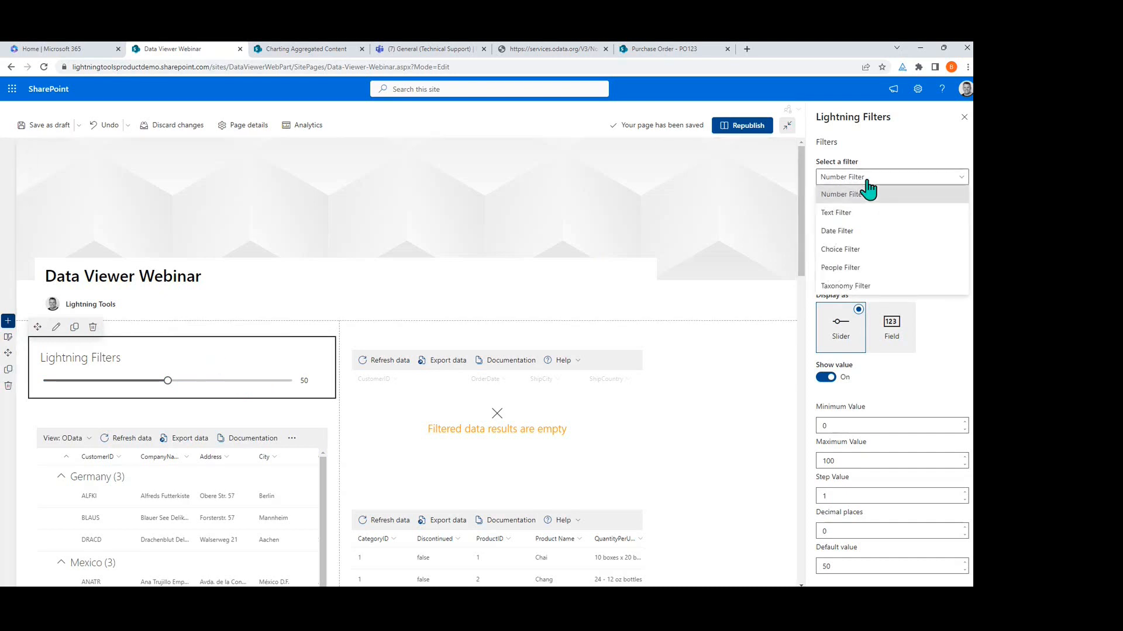
pyautogui.click(852, 251)
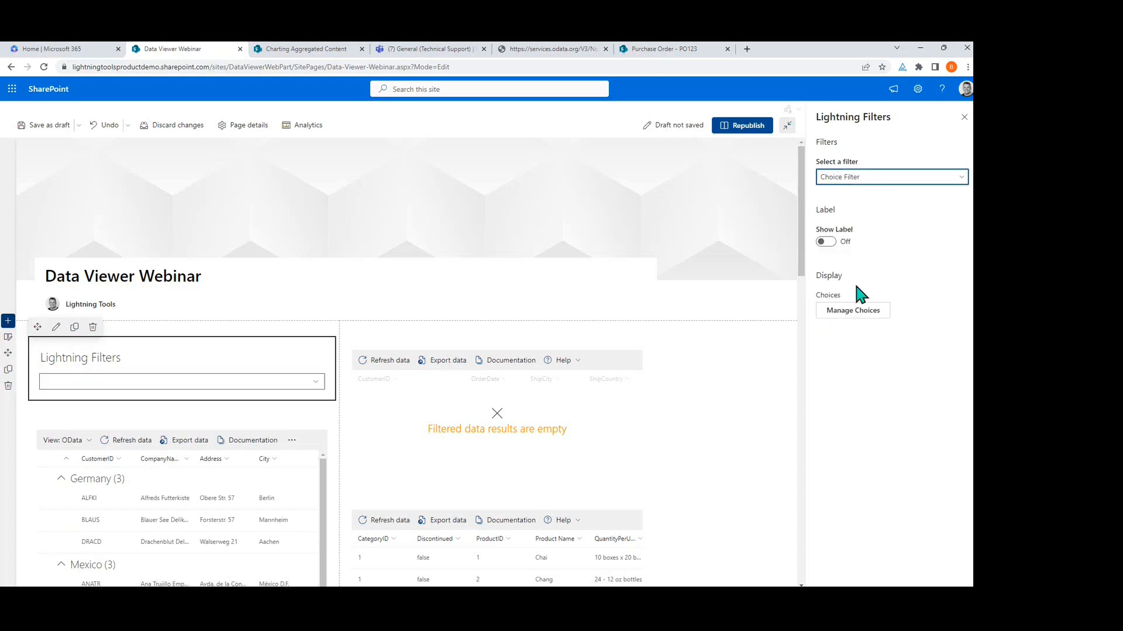
# Step: Open the filter's choices and add a choice with text Mexico and filterable value Mexico
pyautogui.click(852, 312)
pyautogui.click(406, 173)
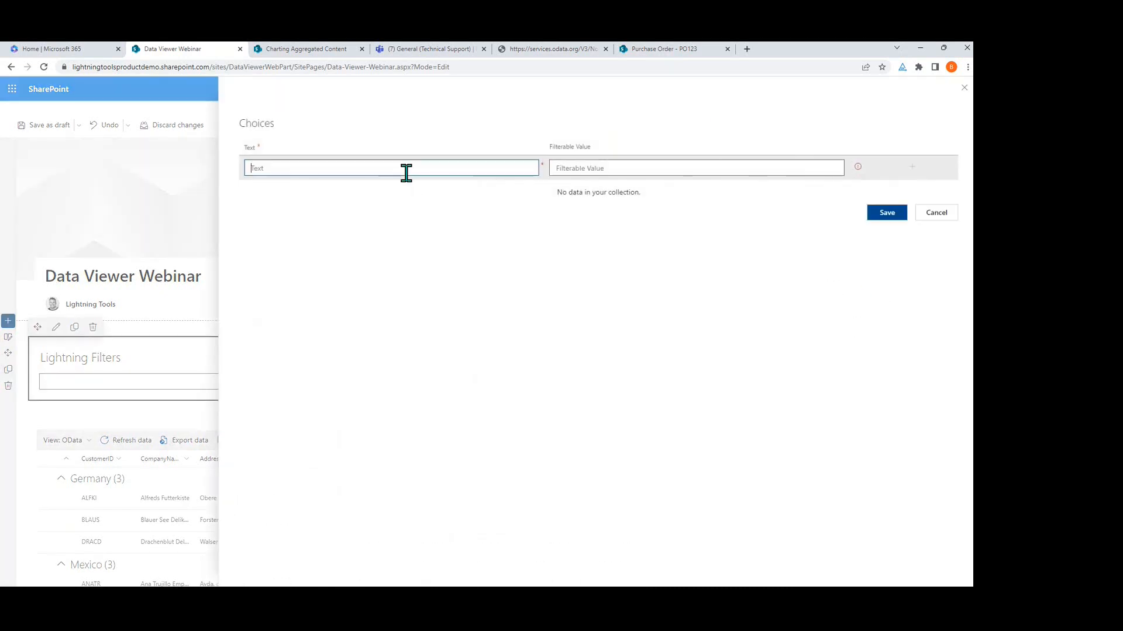
pyautogui.write('Mexico')
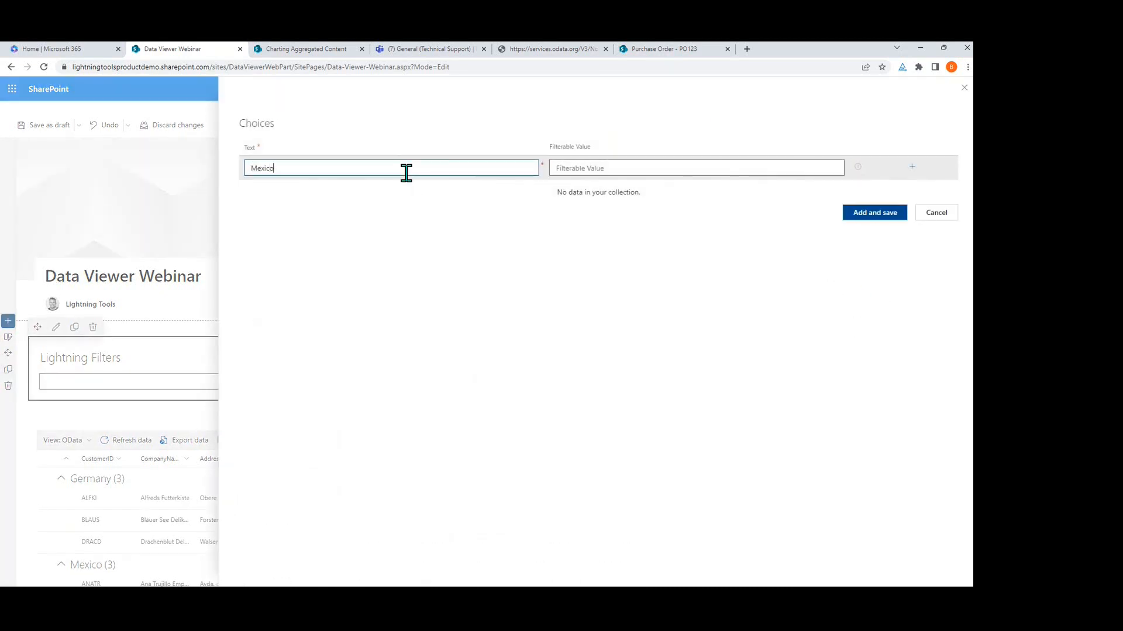
pyautogui.press('Tab')
pyautogui.write('Mexico')
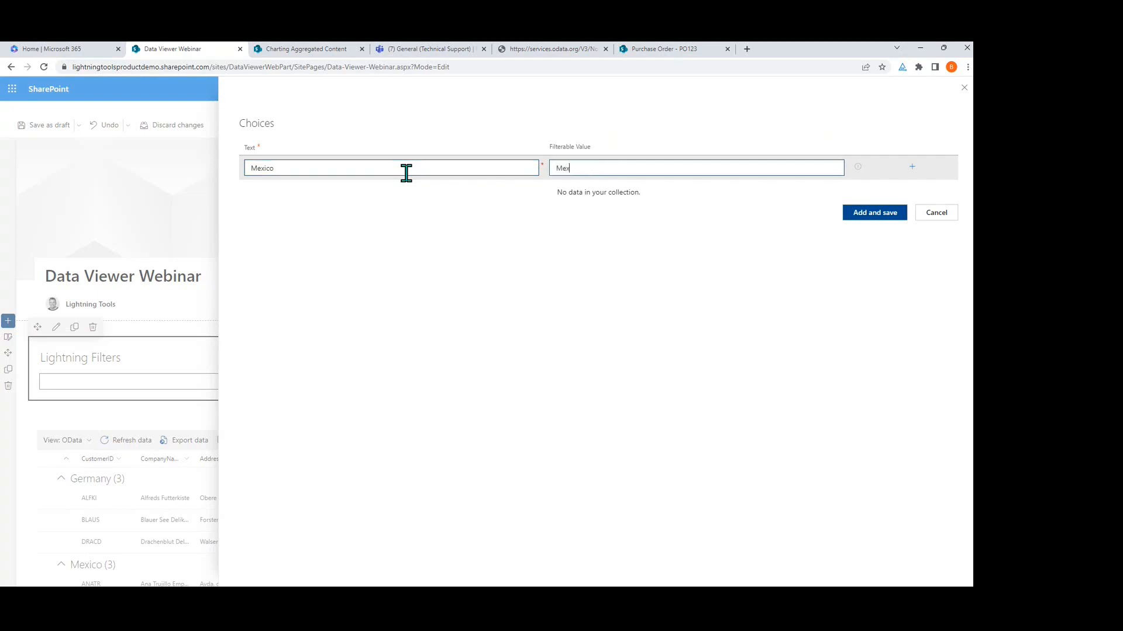
pyautogui.click(910, 168)
# Step: Add a second choice with both text and filterable value United Kingdom
pyautogui.click(372, 193)
pyautogui.write('United G')
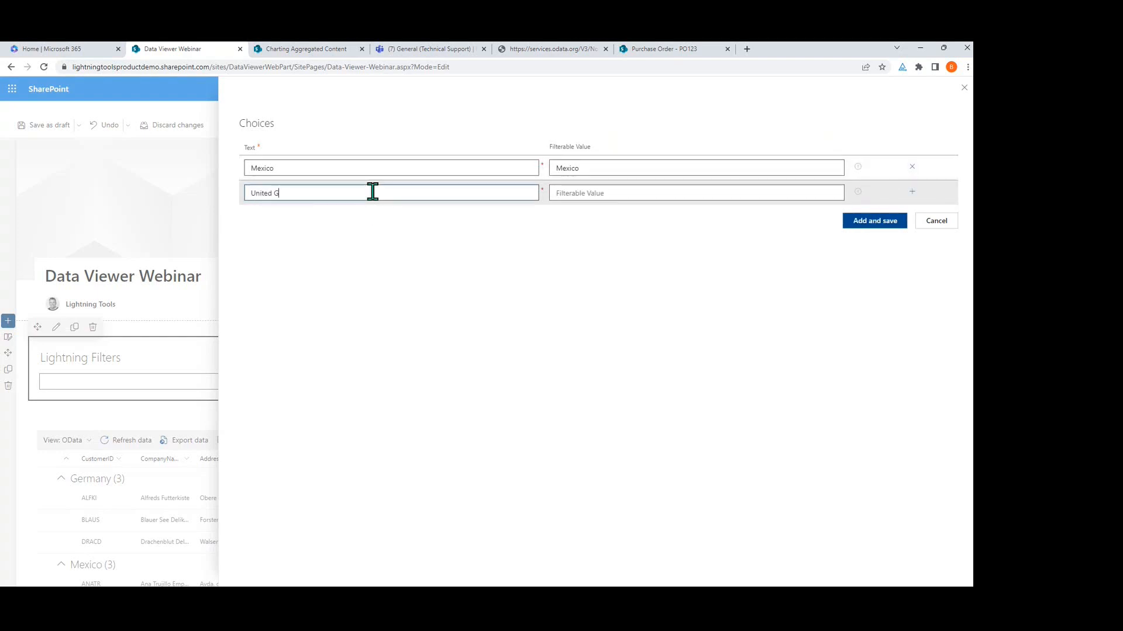
pyautogui.press('BackSpace')
pyautogui.write('Kingdom')
pyautogui.hotkey('ctrl', 'a')
pyautogui.hotkey('ctrl', 'c')
pyautogui.click(623, 190)
pyautogui.hotkey('ctrl', 'v')
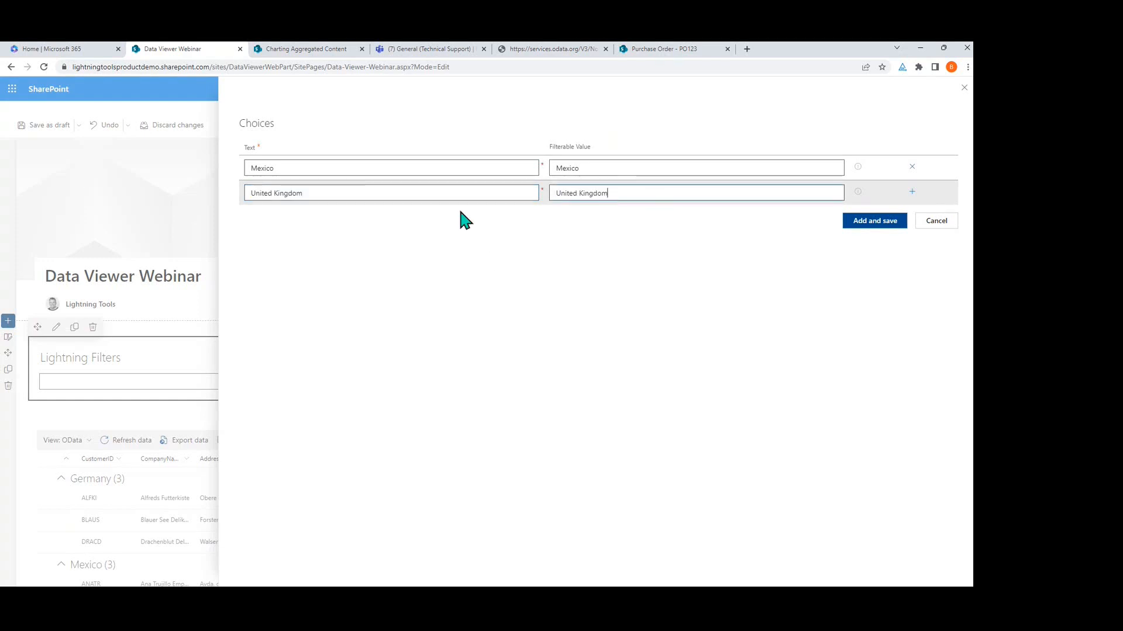
pyautogui.click(912, 193)
# Step: Add a choice with text and filterable value Germany, save the choices, and check the filter's list of options
pyautogui.click(311, 216)
pyautogui.write('Germany')
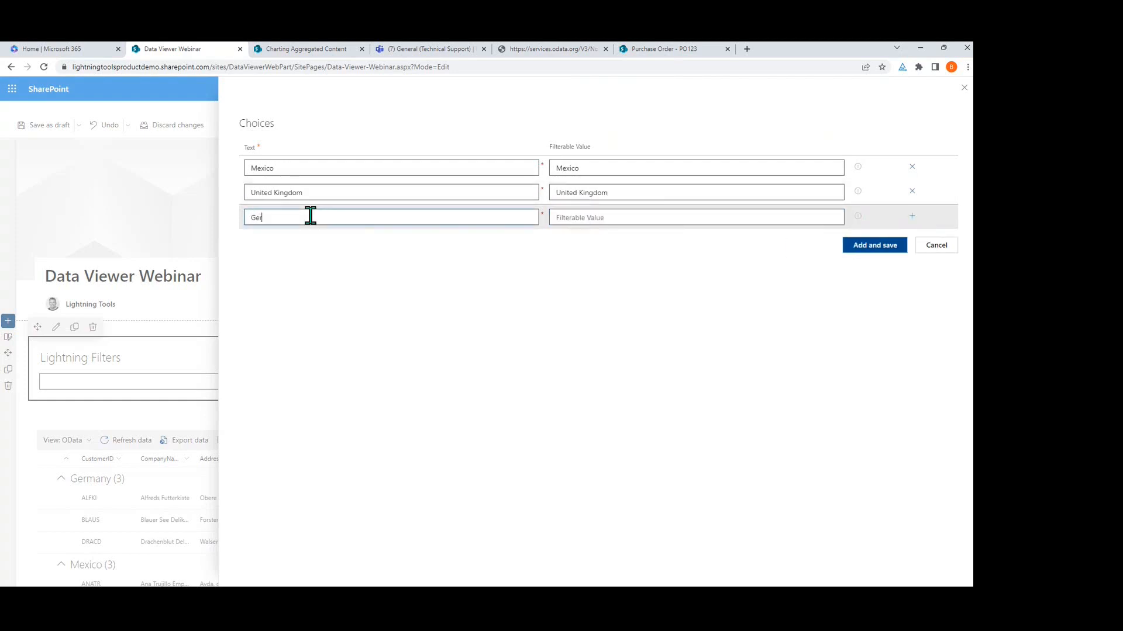
pyautogui.click(620, 215)
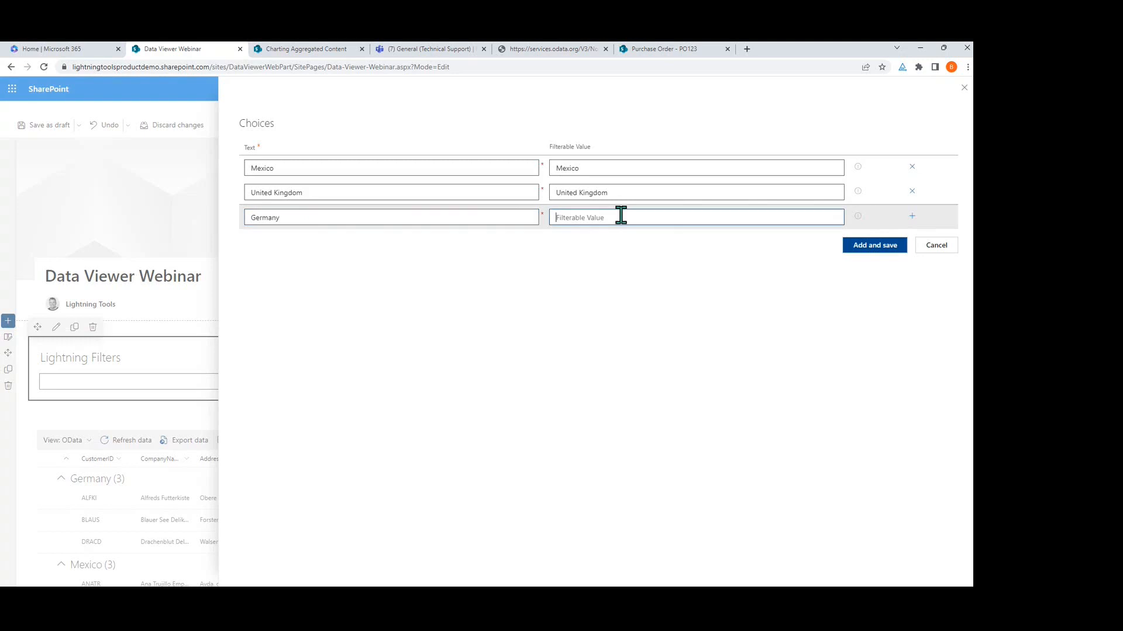
pyautogui.write('Germany')
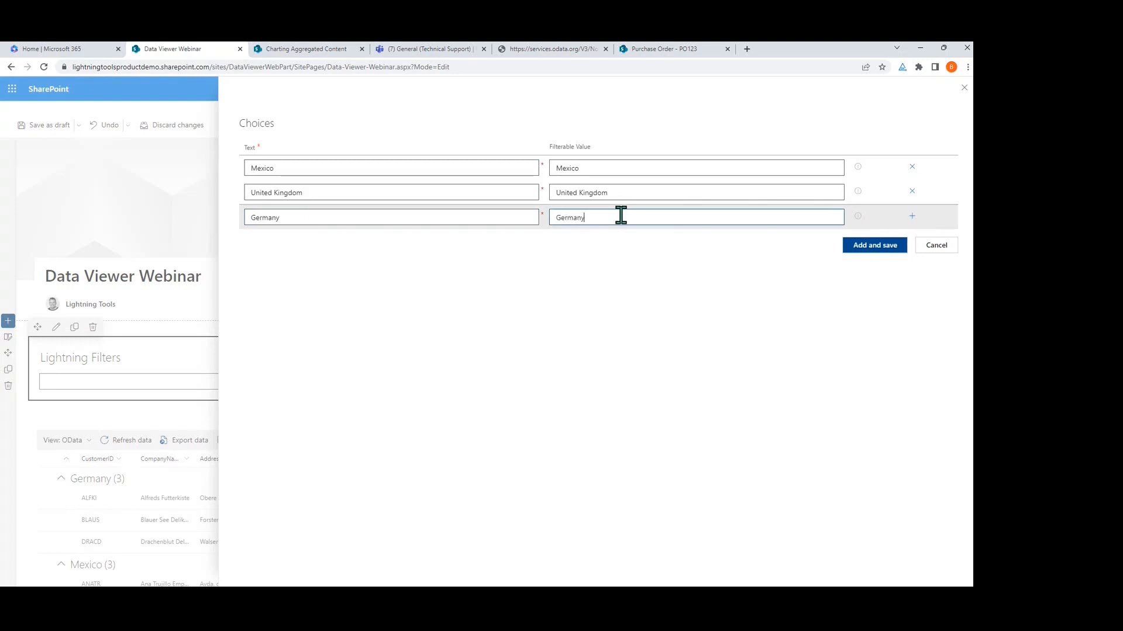
pyautogui.click(870, 248)
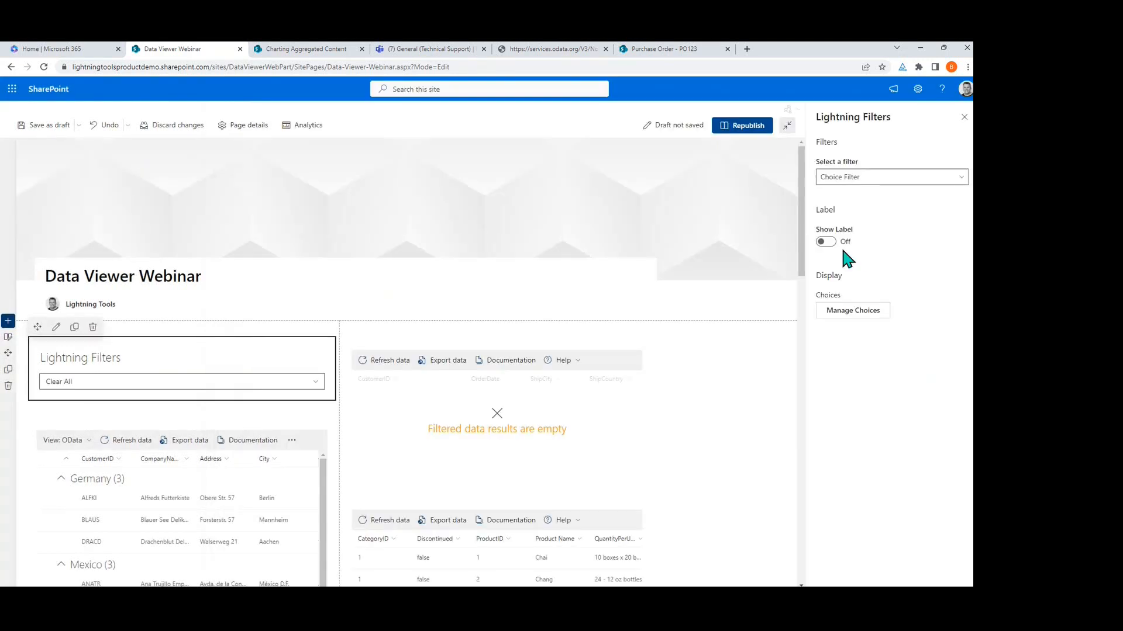
pyautogui.click(270, 385)
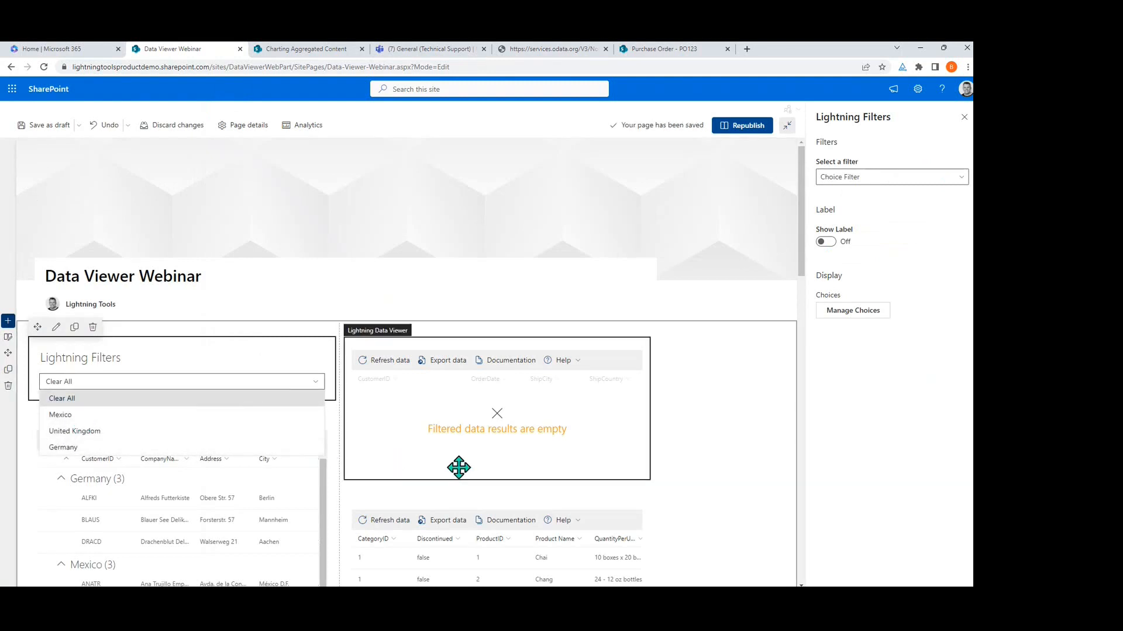
pyautogui.click(769, 495)
# Step: Open the column settings of the customer grid's OData view and start connecting the Country filter's value to a data source
pyautogui.click(241, 490)
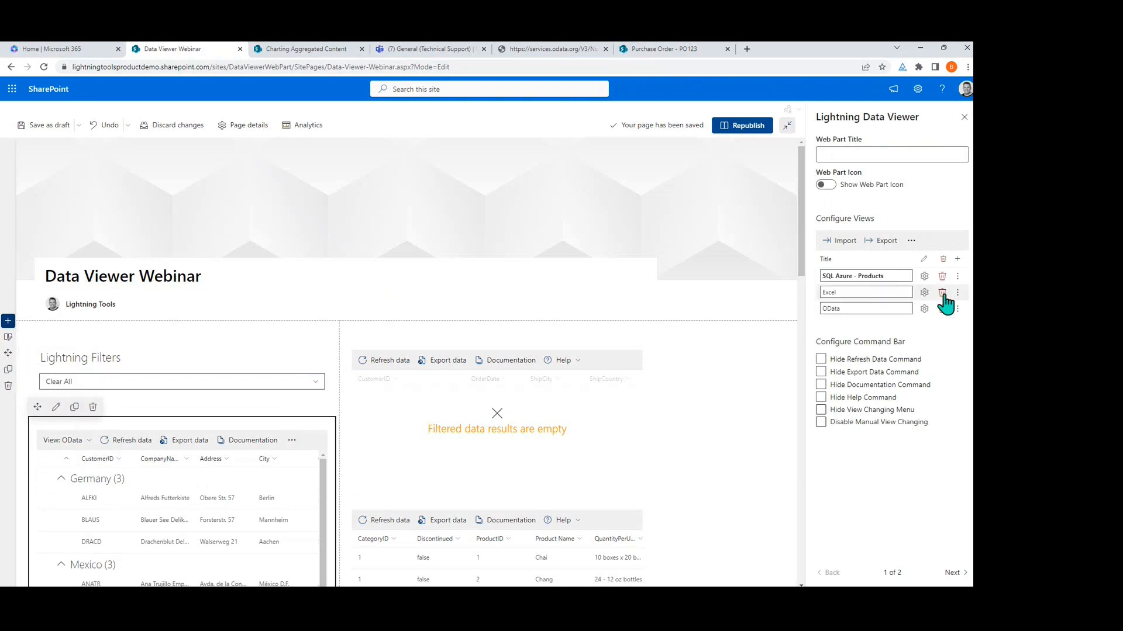
pyautogui.click(924, 309)
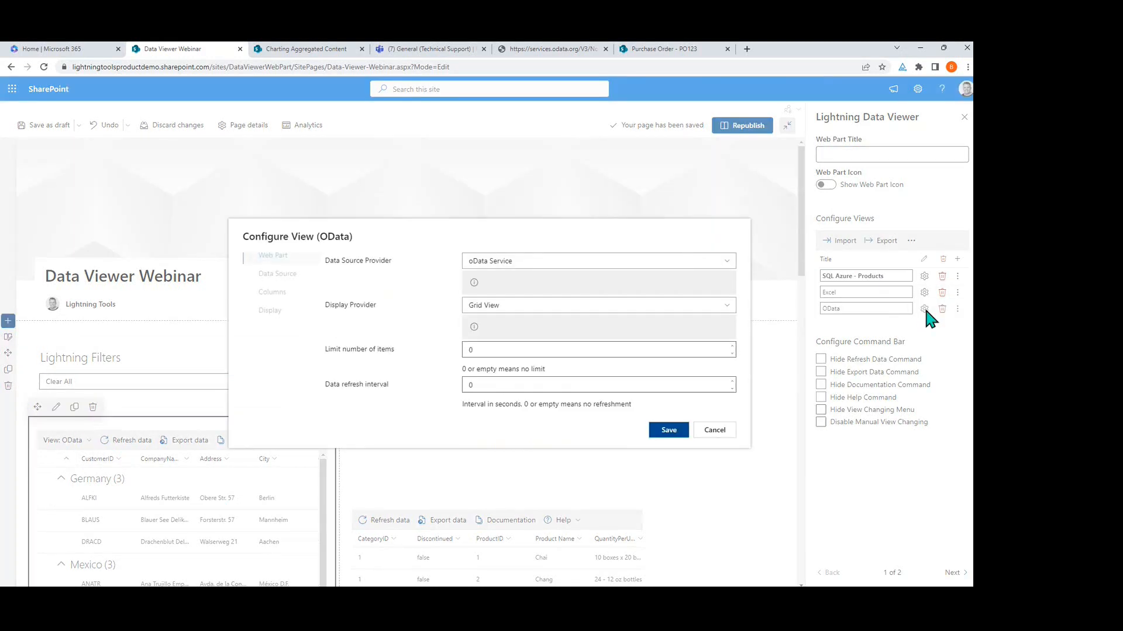
pyautogui.click(304, 295)
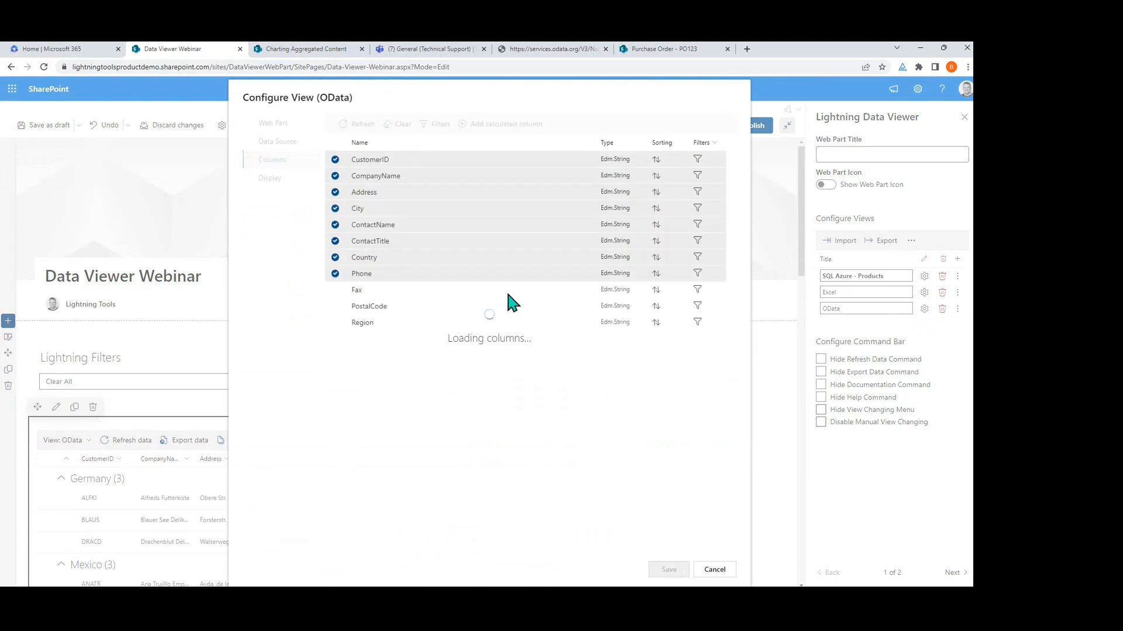
pyautogui.click(698, 258)
pyautogui.click(650, 323)
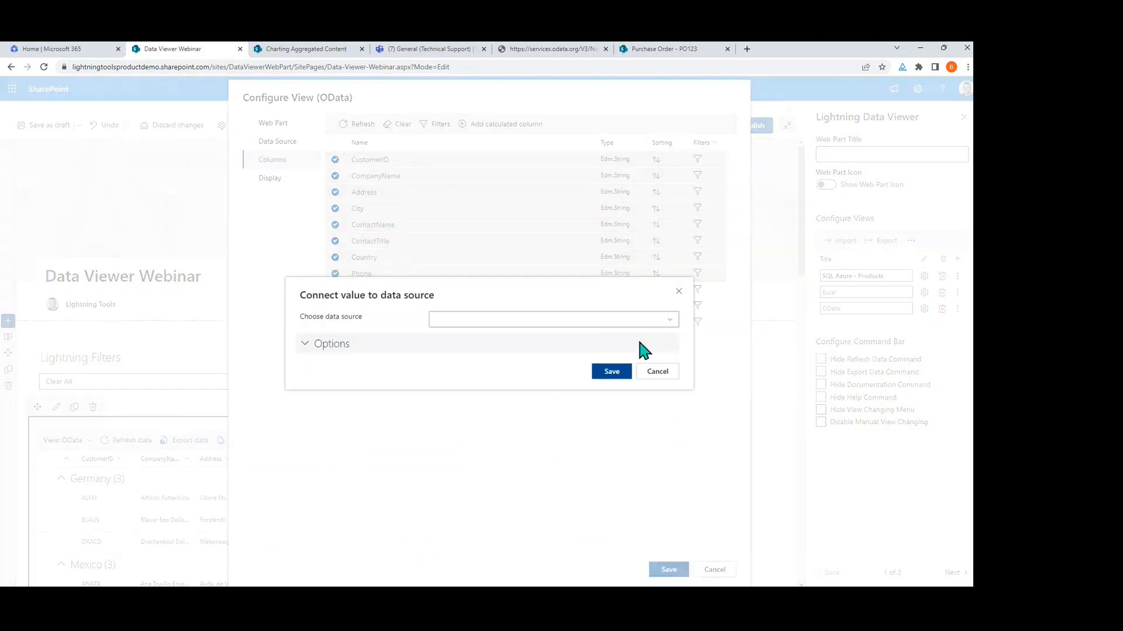
# Step: Connect the Country filter to the Filterable Value property of Lightning Filters, then save the filter and the view configuration
pyautogui.click(555, 321)
pyautogui.click(514, 434)
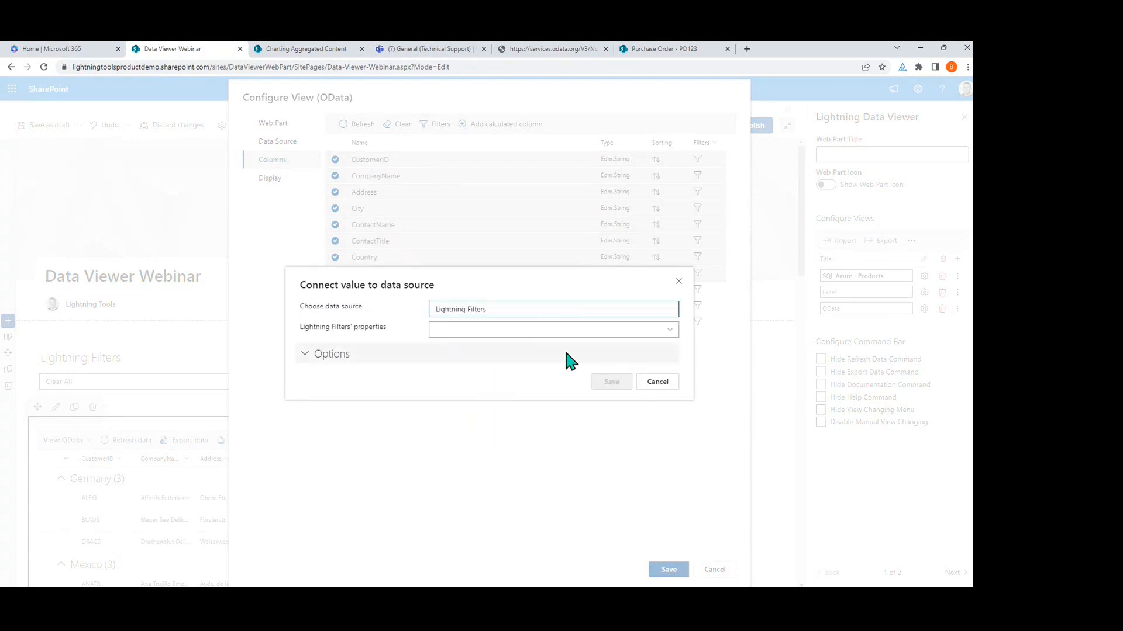
pyautogui.click(596, 331)
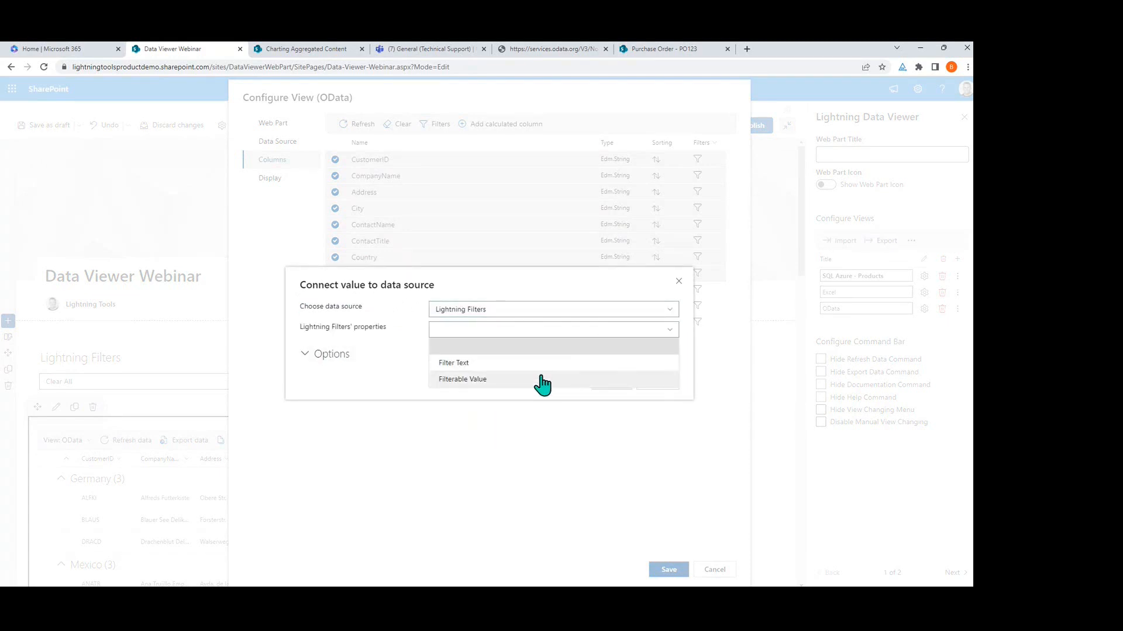
pyautogui.click(481, 379)
pyautogui.click(604, 381)
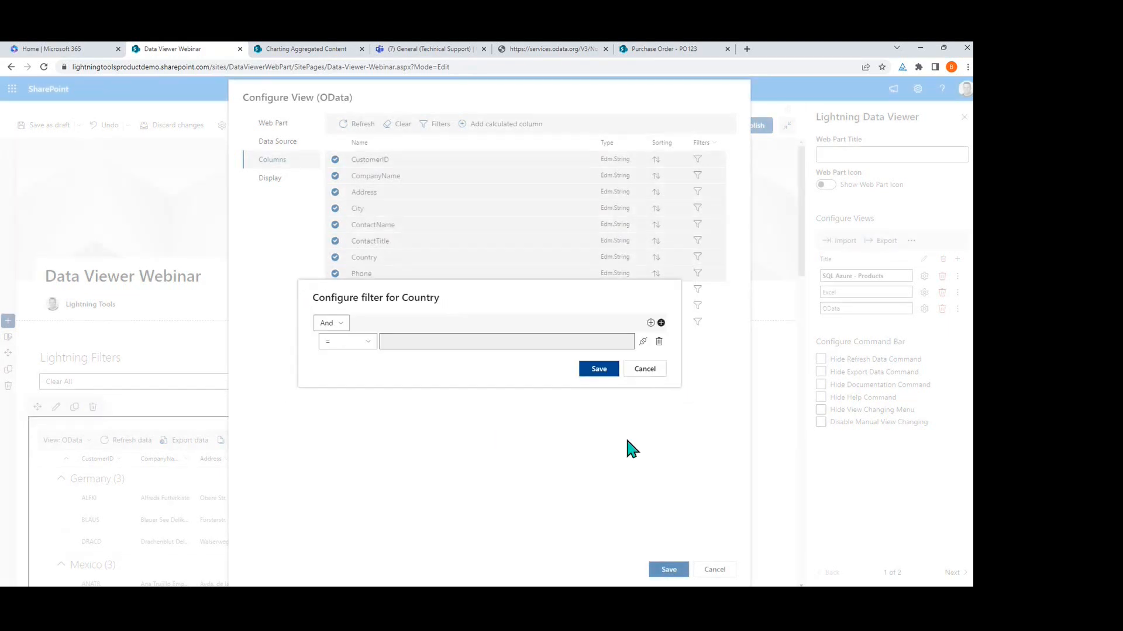
pyautogui.click(599, 368)
pyautogui.click(668, 569)
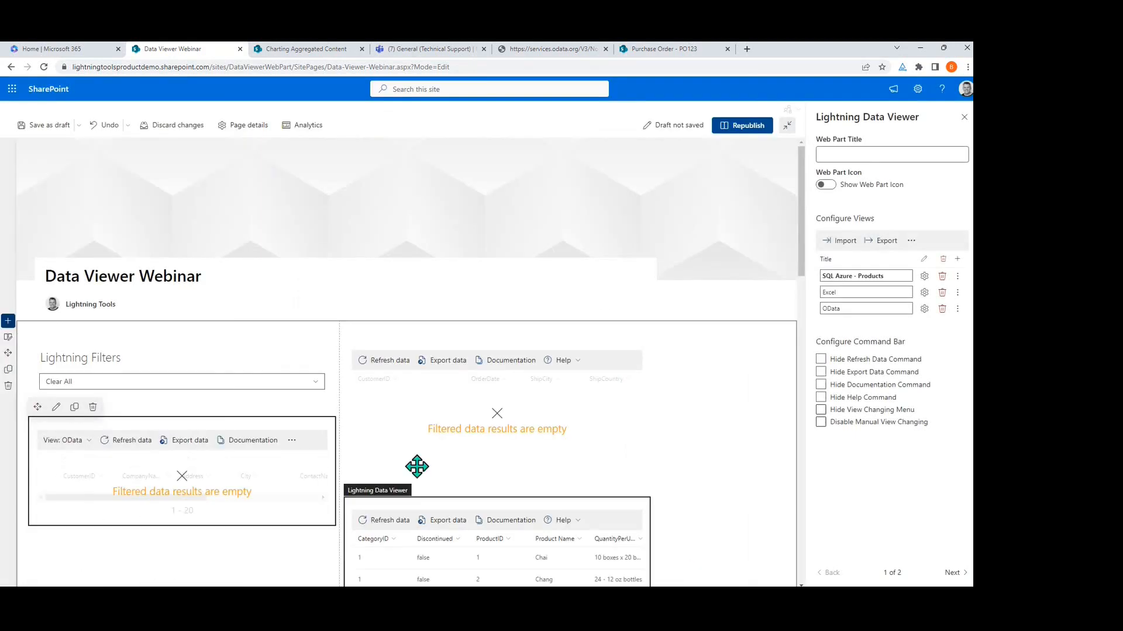
# Step: Filter the OData customer grid to Mexico with the Lightning Filters choice list
pyautogui.click(262, 393)
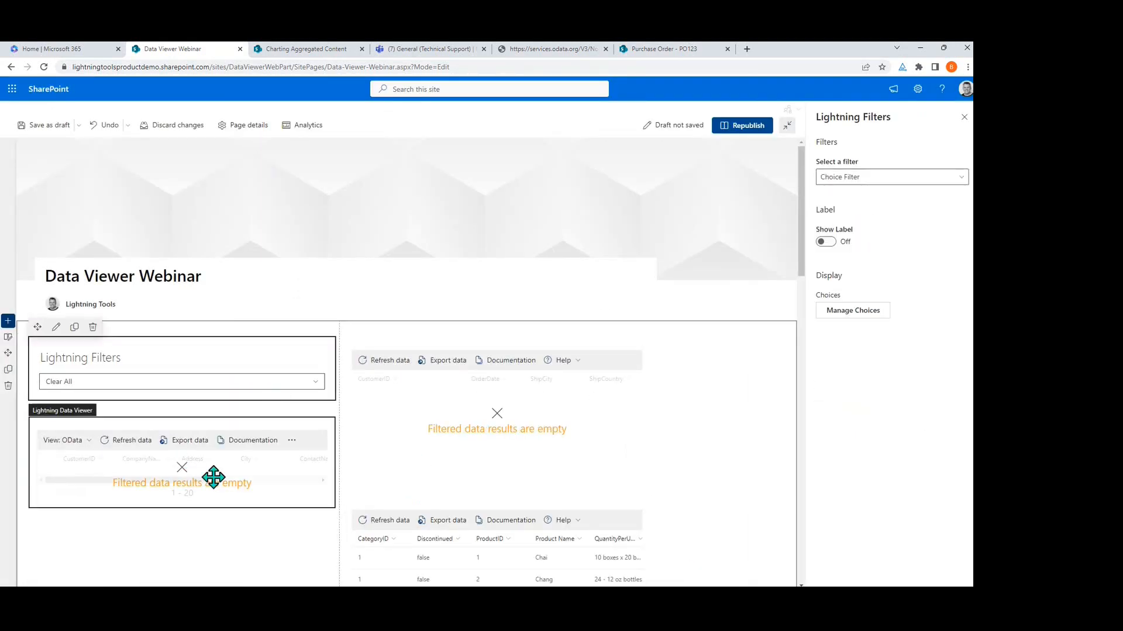
pyautogui.click(305, 386)
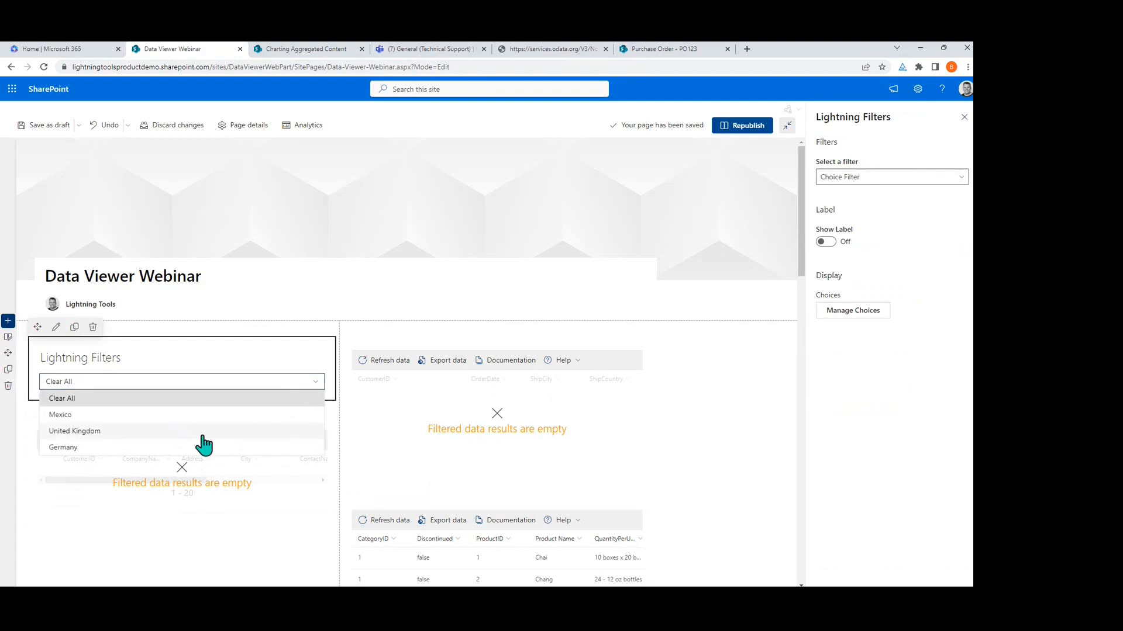
pyautogui.click(200, 414)
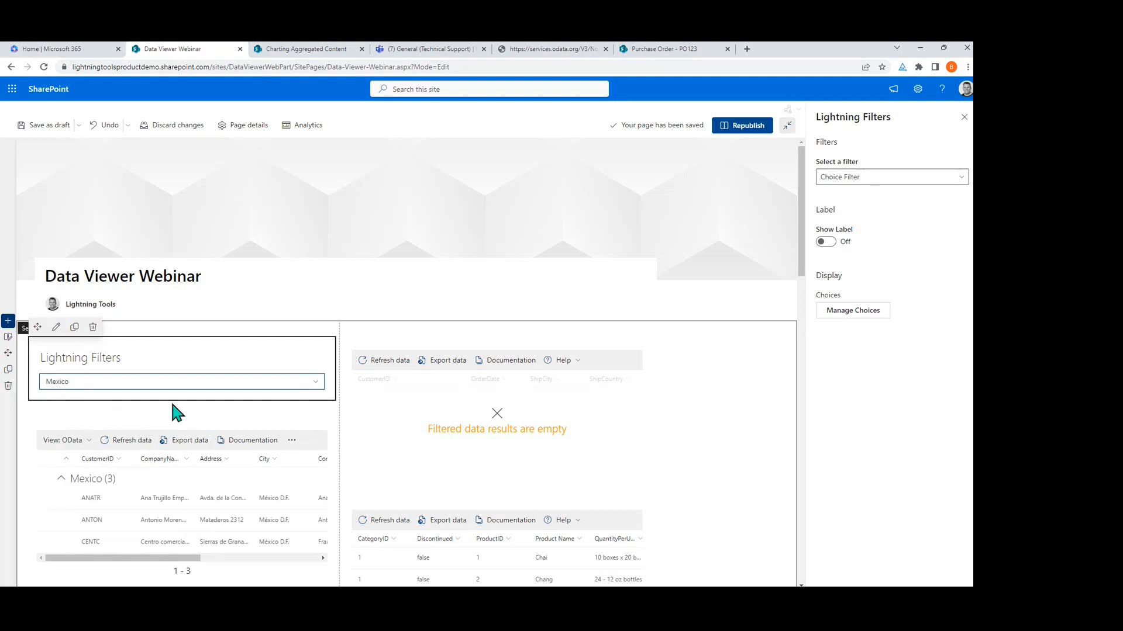
# Step: Switch to Teams and add a Lightning Data Viewer tab to the General channel of the Data Viewer Web Part team
pyautogui.click(433, 51)
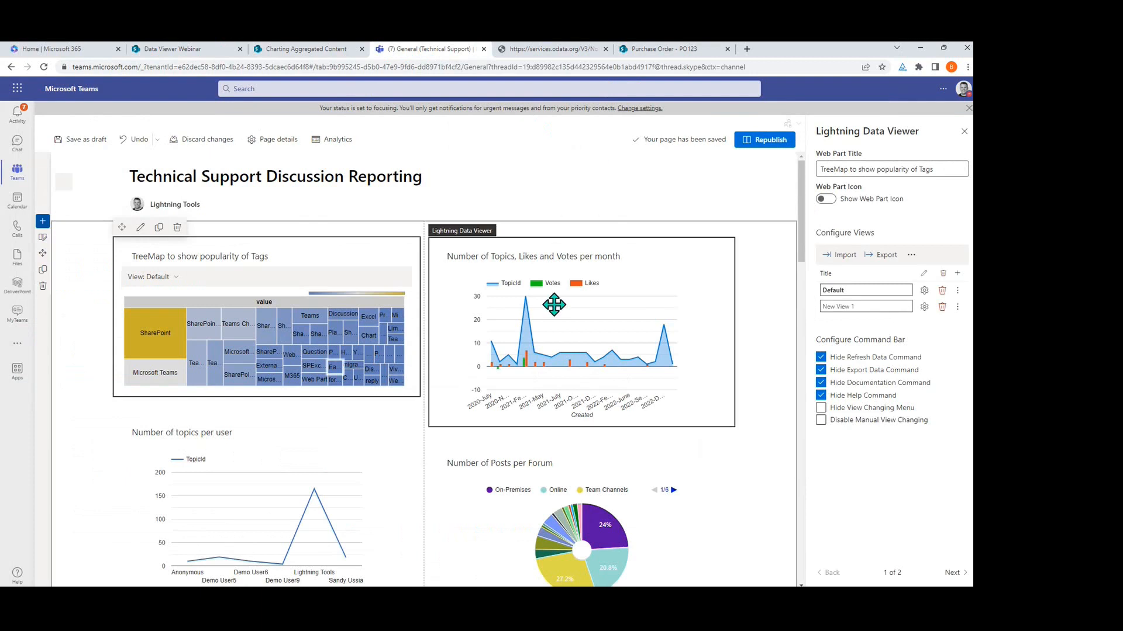
pyautogui.click(964, 131)
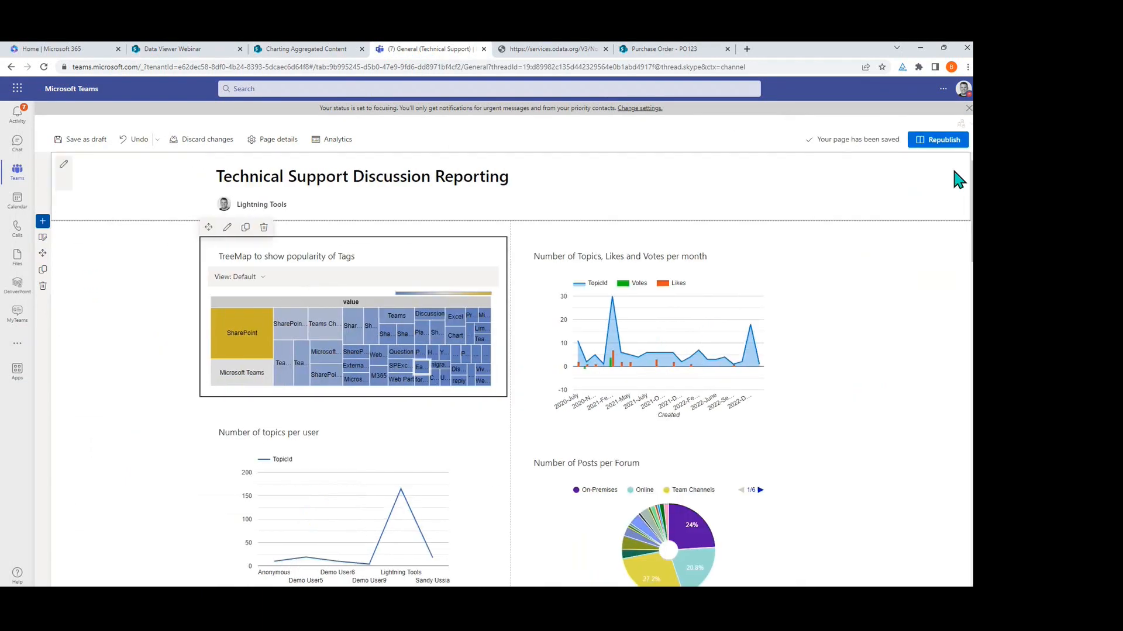
pyautogui.click(17, 178)
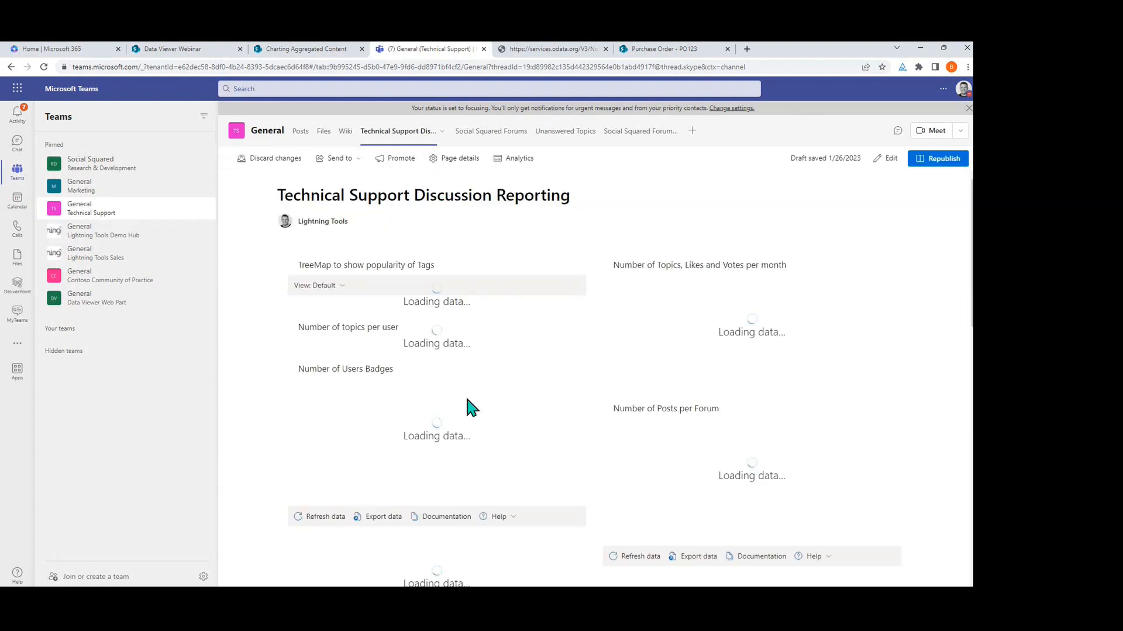
pyautogui.click(86, 306)
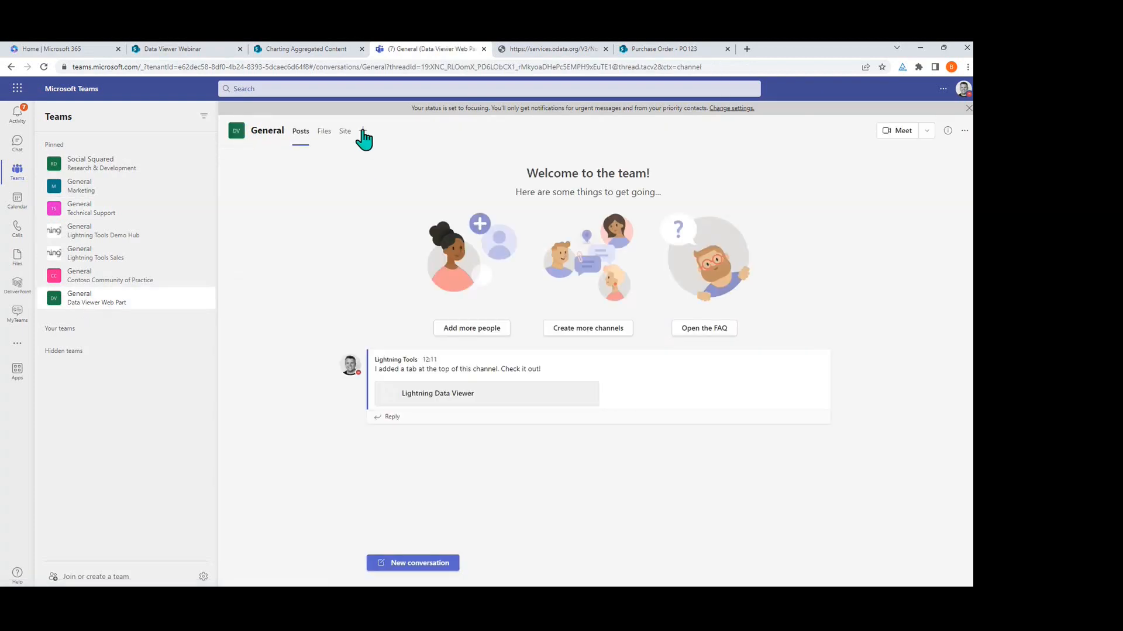
pyautogui.click(363, 131)
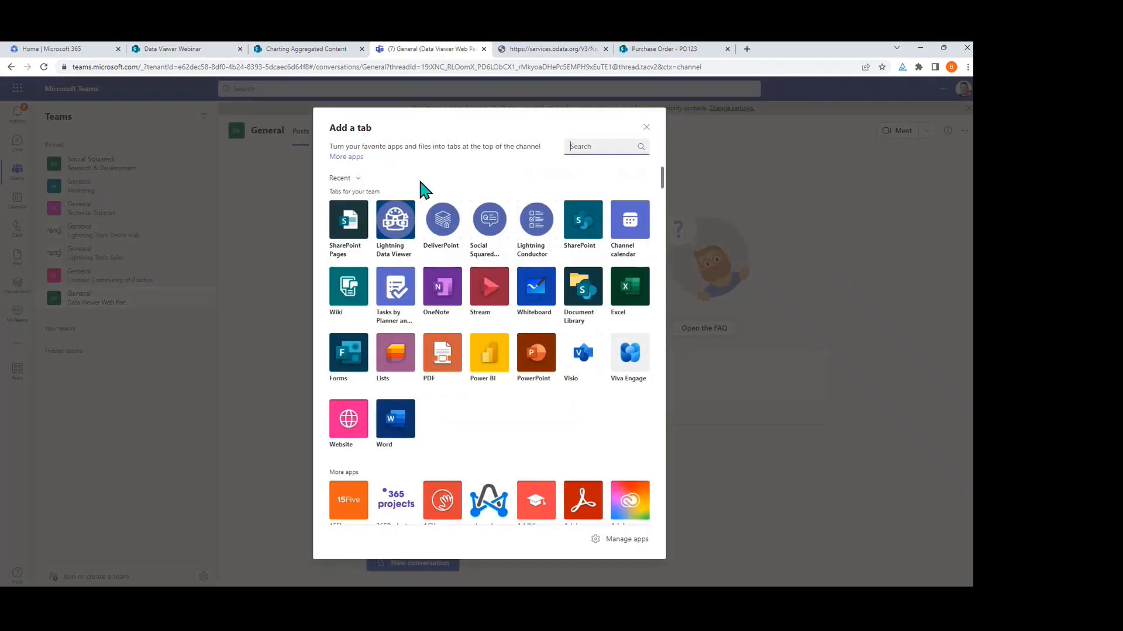
pyautogui.click(394, 231)
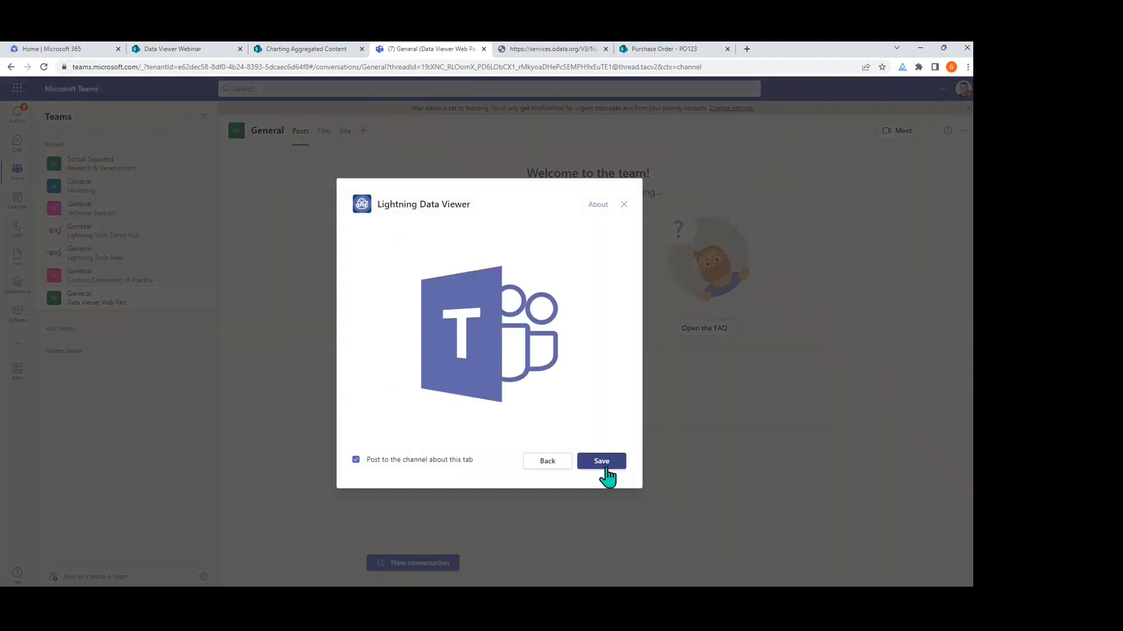
pyautogui.click(606, 466)
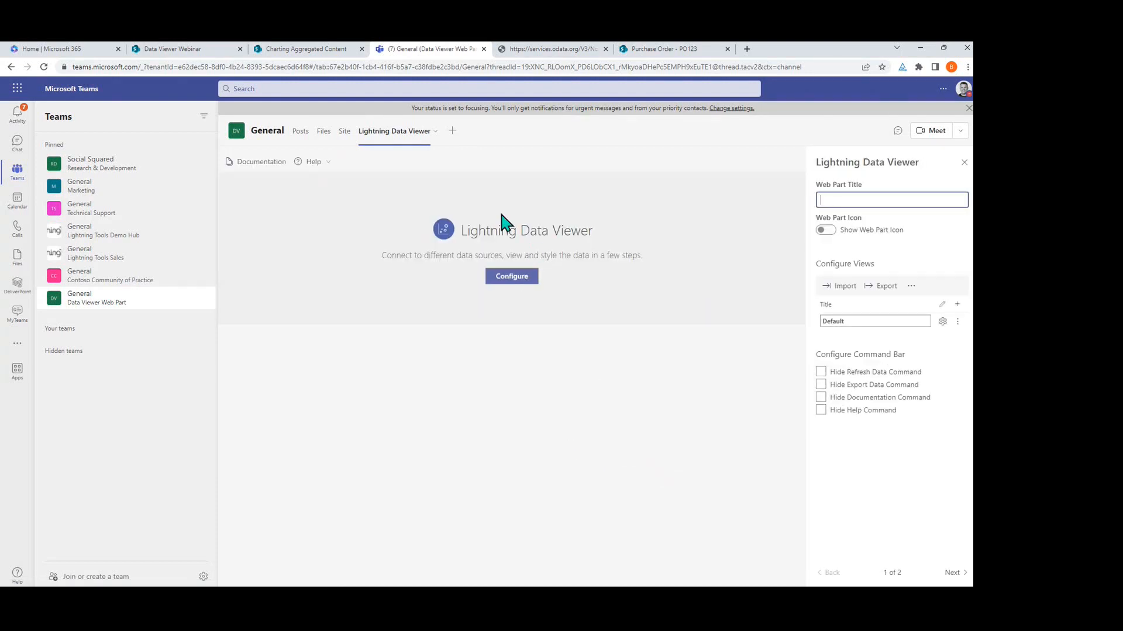
# Step: Return to the Data Viewer Webinar page and export the views configuration of the data viewer containing the OData view
pyautogui.click(187, 50)
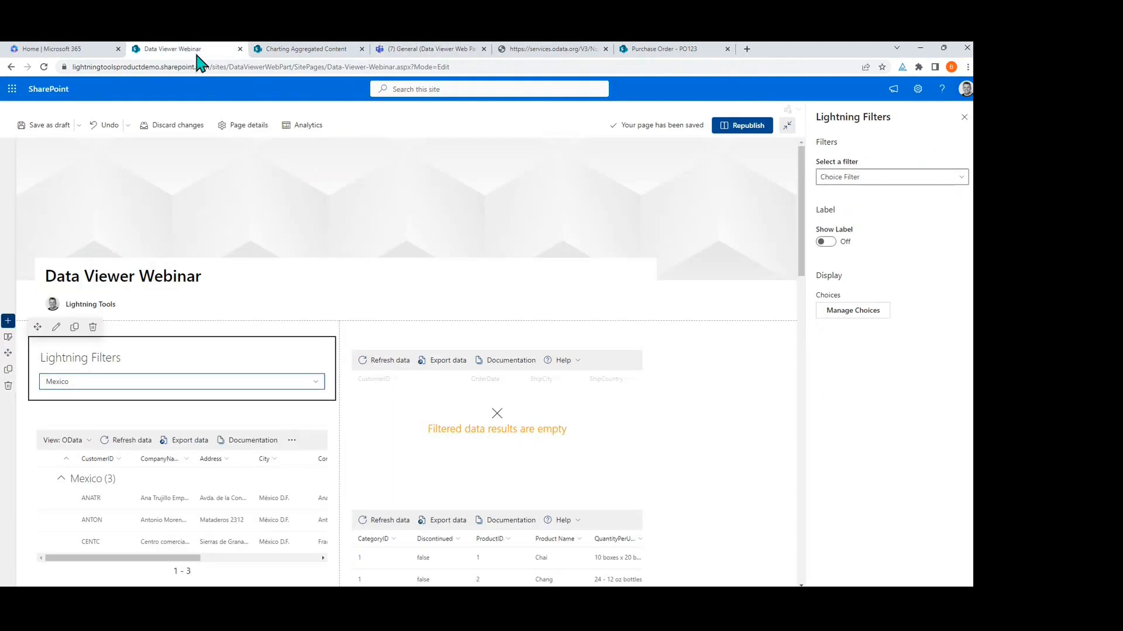
pyautogui.click(265, 454)
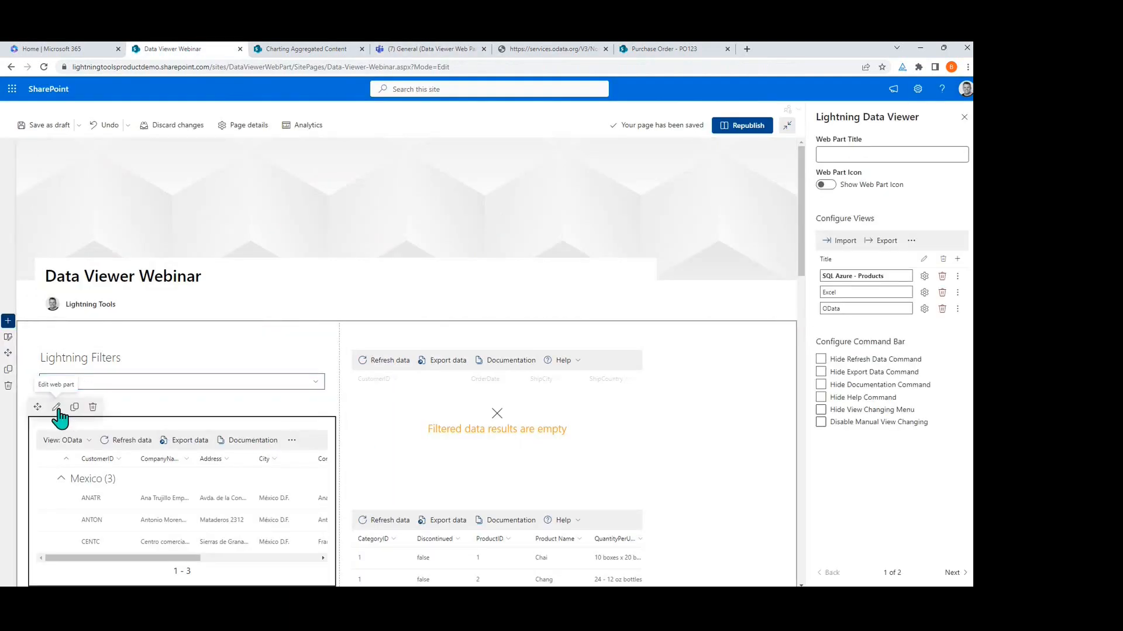
pyautogui.click(891, 244)
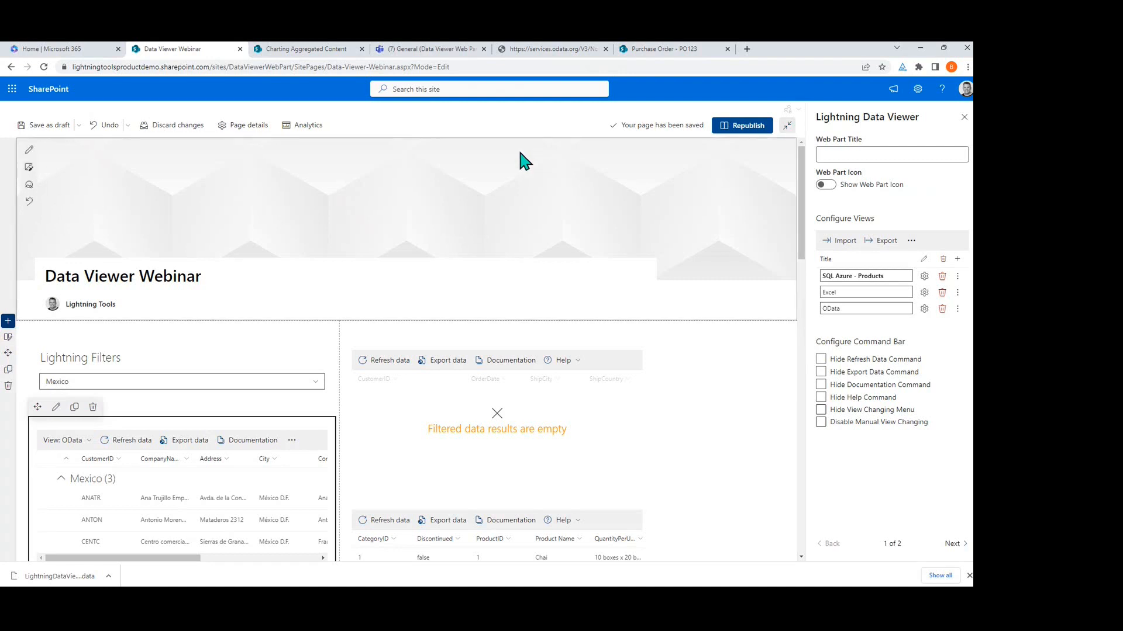
# Step: Import LightningDataViewerConfiguration_2023-01-26T16_44_30_834Z.data into the new Lightning Data Viewer tab in Teams
pyautogui.click(441, 51)
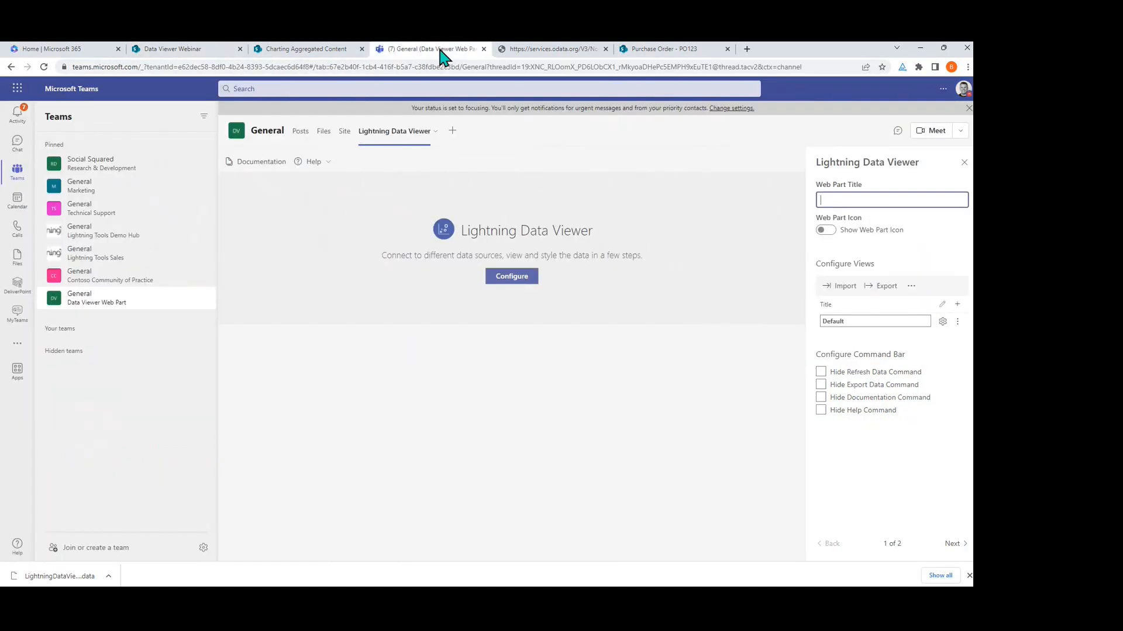
pyautogui.click(845, 288)
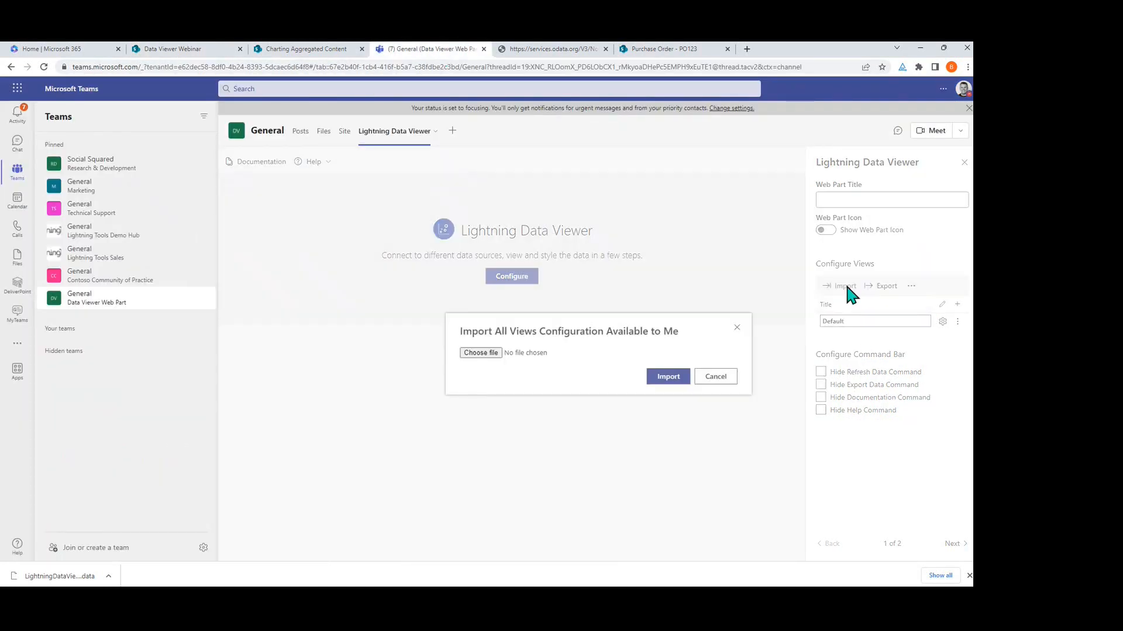
pyautogui.click(480, 353)
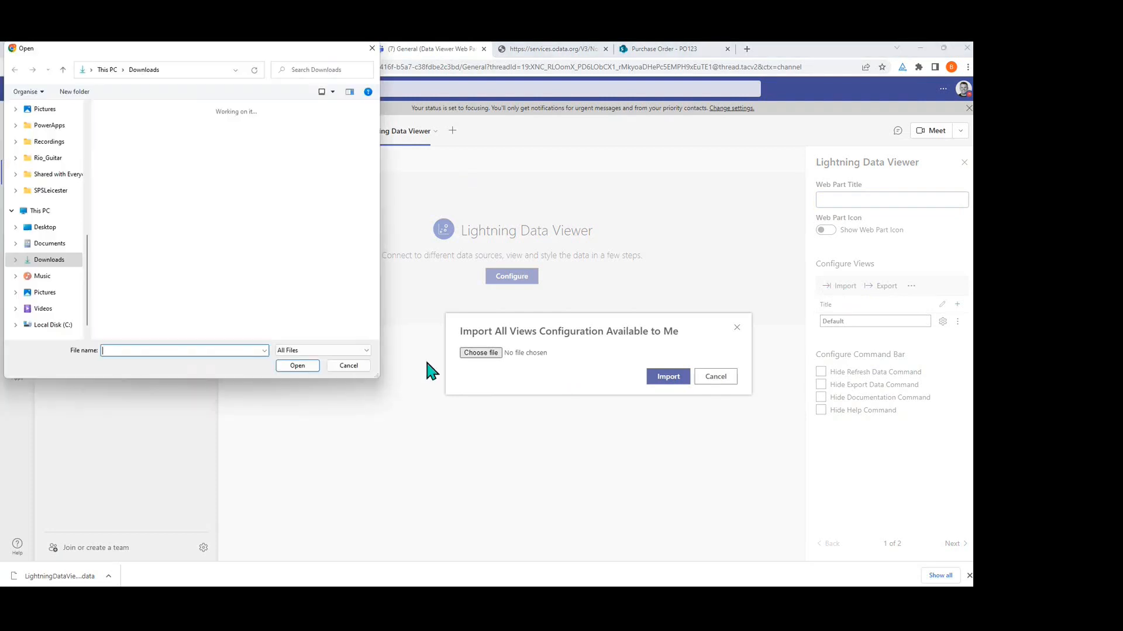
pyautogui.doubleClick(143, 184)
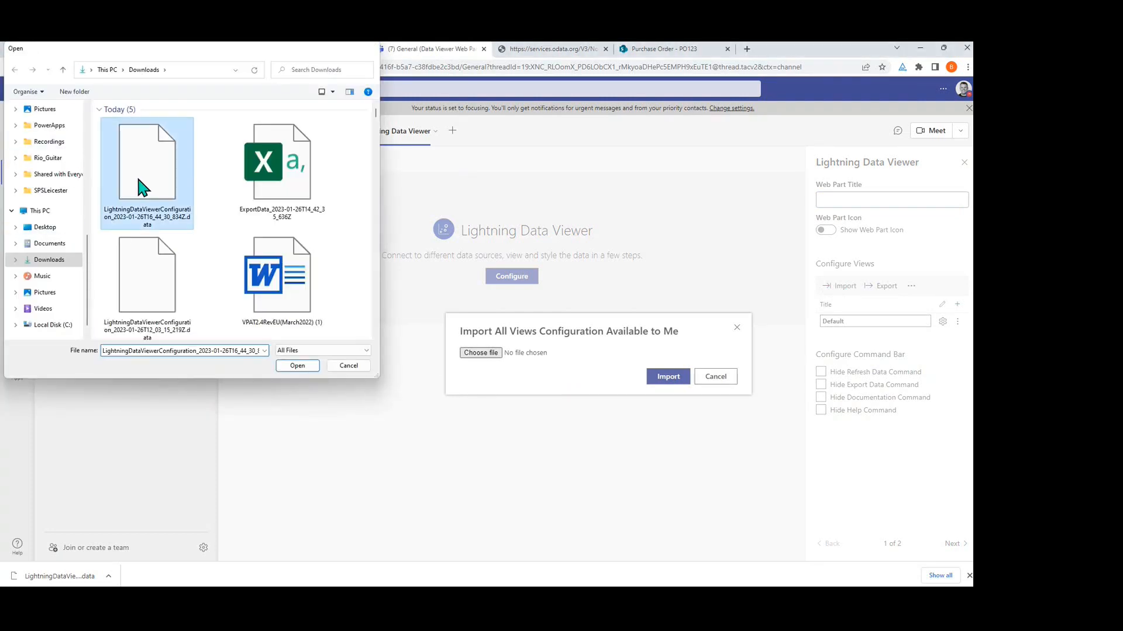
pyautogui.click(657, 383)
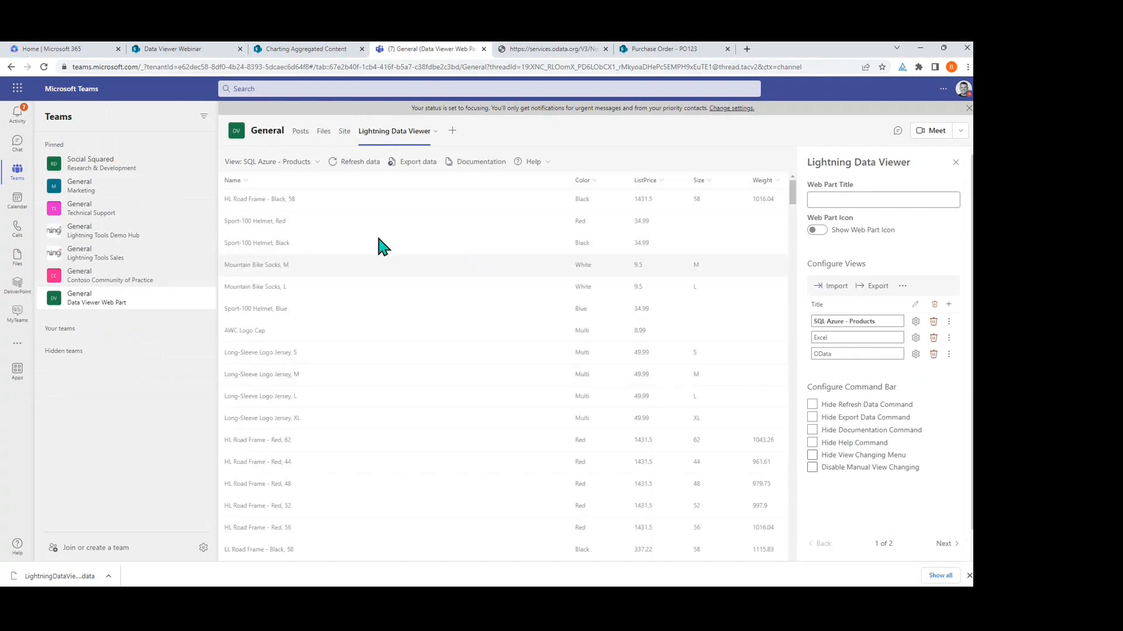
# Step: Check the imported Excel and OData views in the Teams tab, then return to the SQL Azure - Products view
pyautogui.click(312, 163)
pyautogui.click(287, 198)
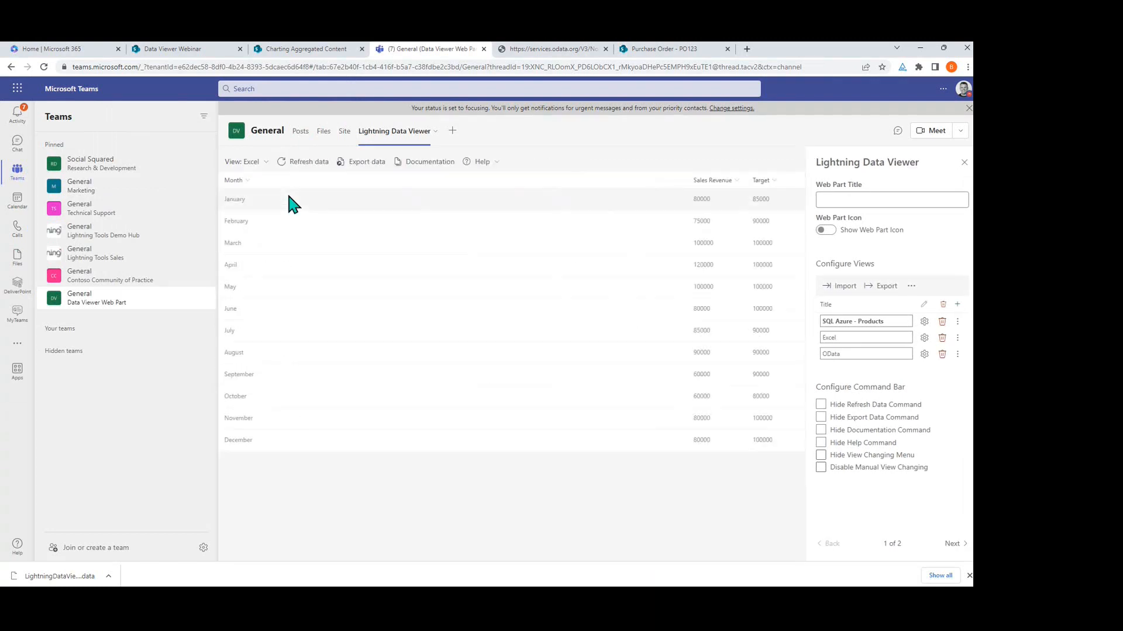
pyautogui.click(260, 163)
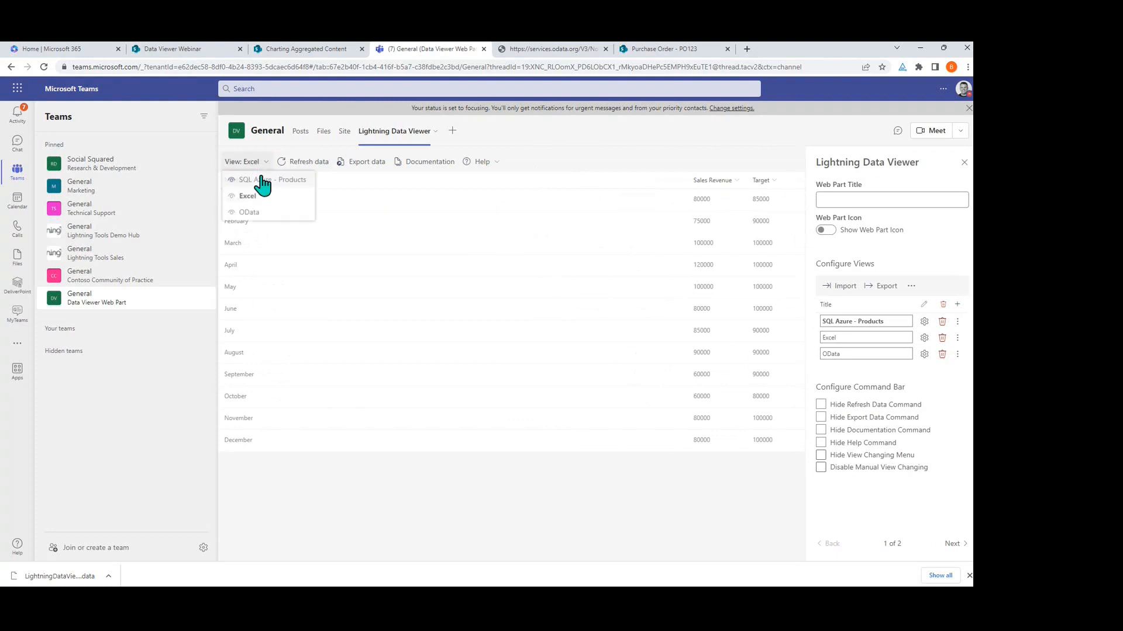
pyautogui.click(275, 214)
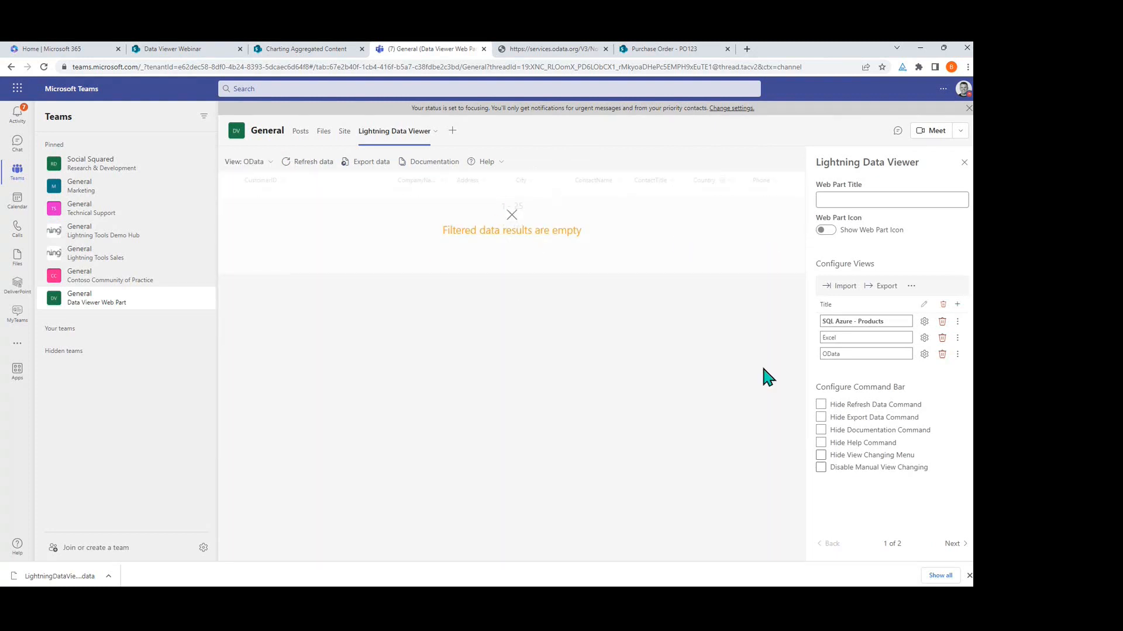
pyautogui.click(264, 163)
pyautogui.click(275, 181)
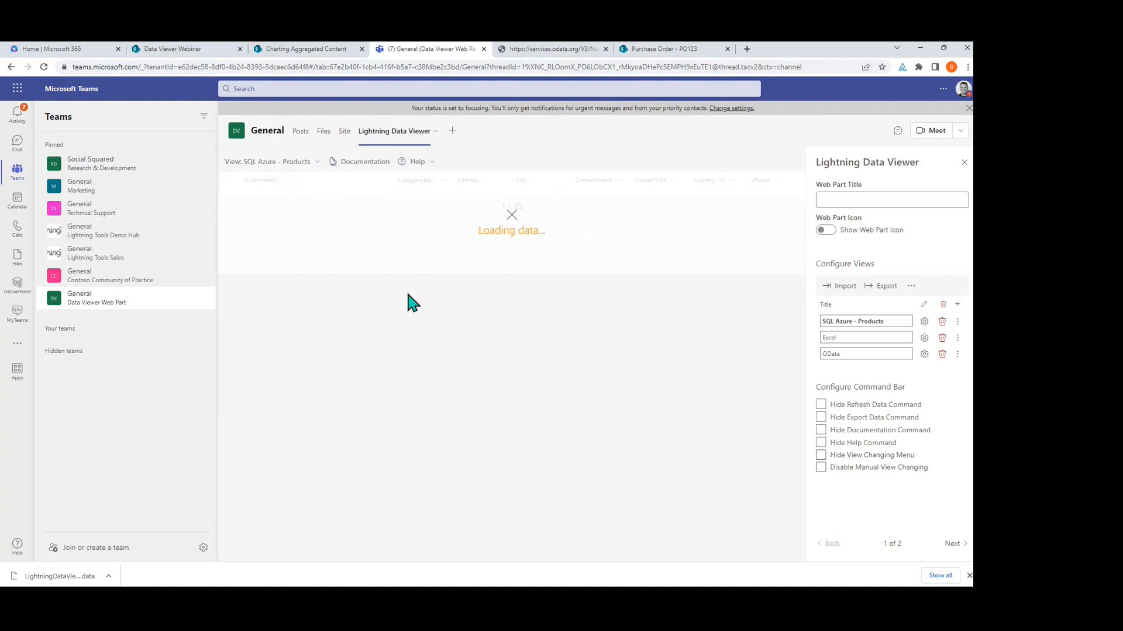